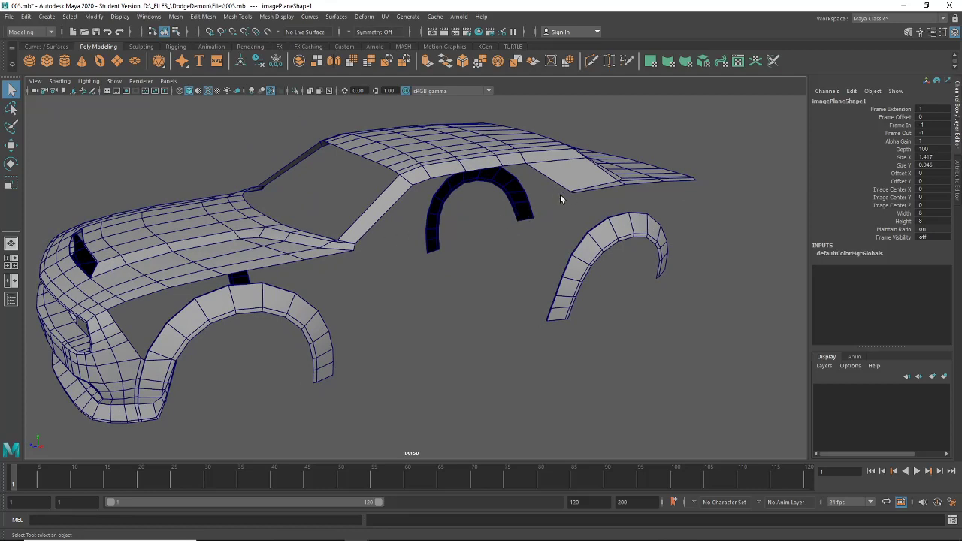
# - Examine the car body from several angles and compare it with the side blueprint
pyautogui.keyDown('alt'); pyautogui.moveTo(434, 257); pyautogui.dragTo(131, 282); pyautogui.keyUp('alt')
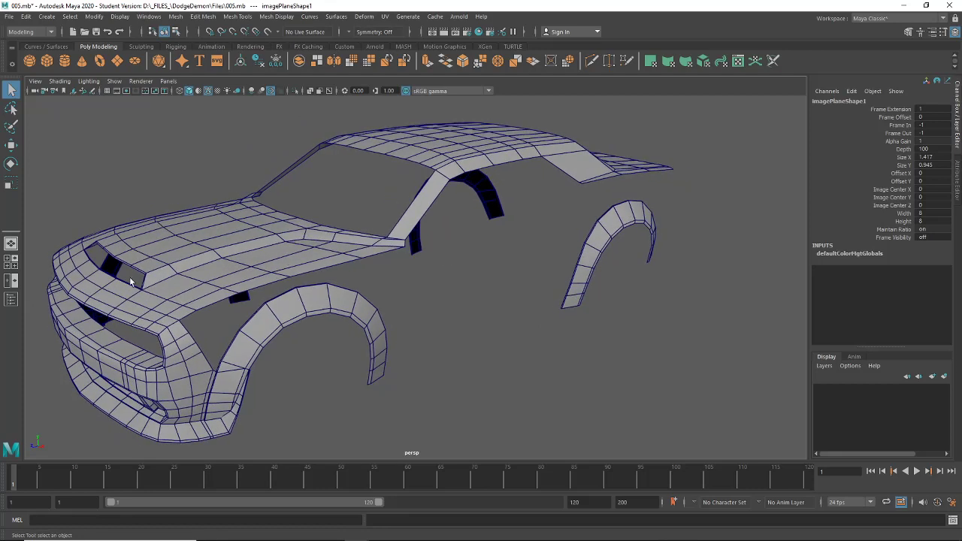
pyautogui.keyDown('alt'); pyautogui.moveTo(290, 259); pyautogui.dragTo(338, 158); pyautogui.keyUp('alt')
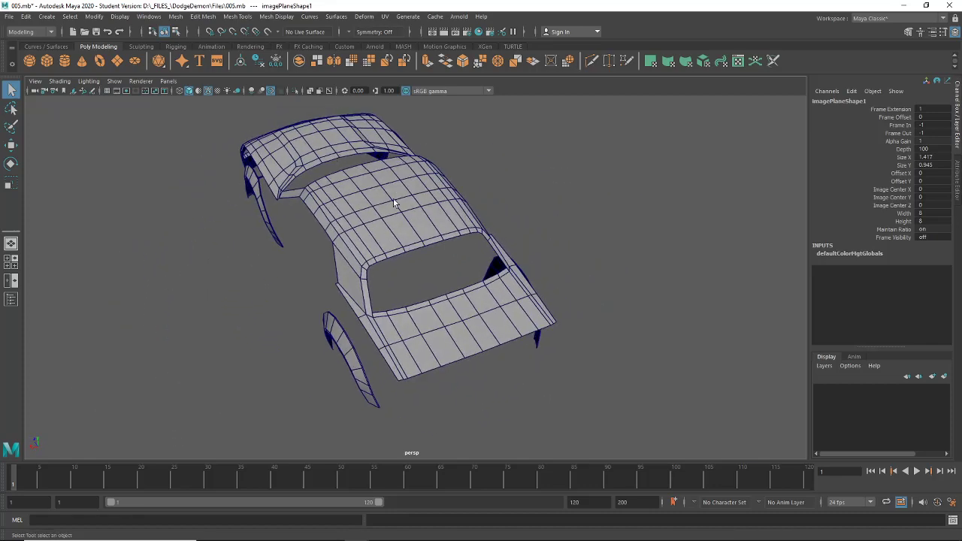
pyautogui.scroll(5, 394, 202)
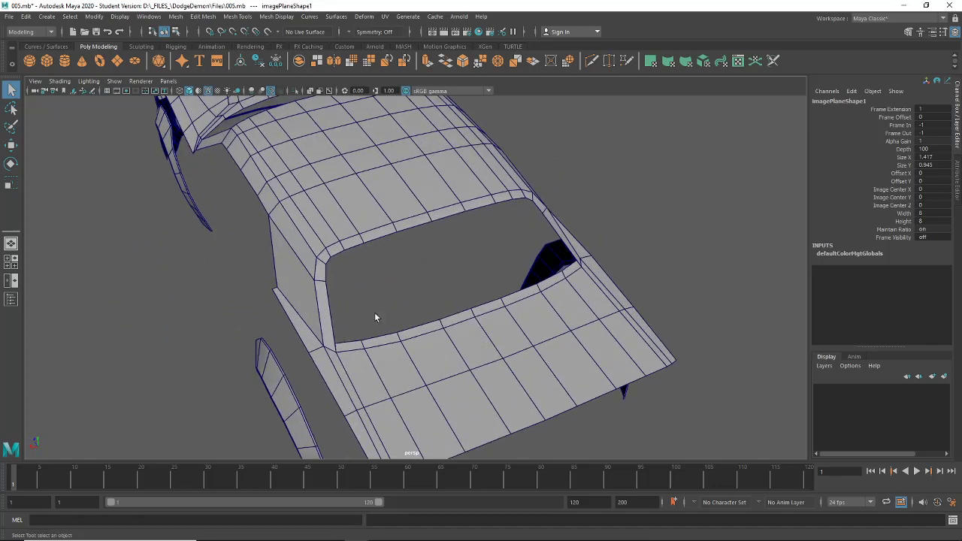
pyautogui.scroll(-5, 477, 345)
pyautogui.keyDown('alt'); pyautogui.moveTo(496, 335); pyautogui.dragTo(554, 311); pyautogui.keyUp('alt')
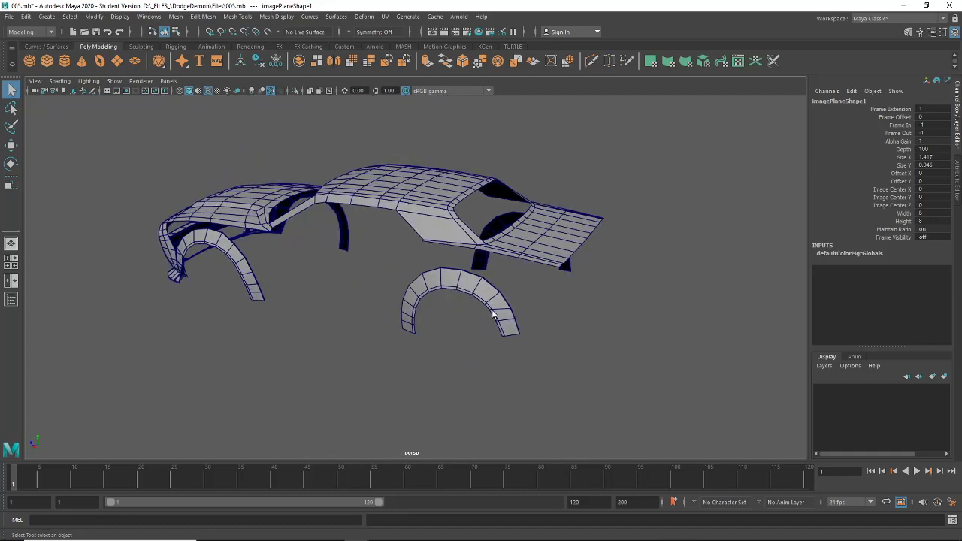
pyautogui.keyDown('alt'); pyautogui.moveTo(493, 314); pyautogui.dragTo(470, 279); pyautogui.keyUp('alt')
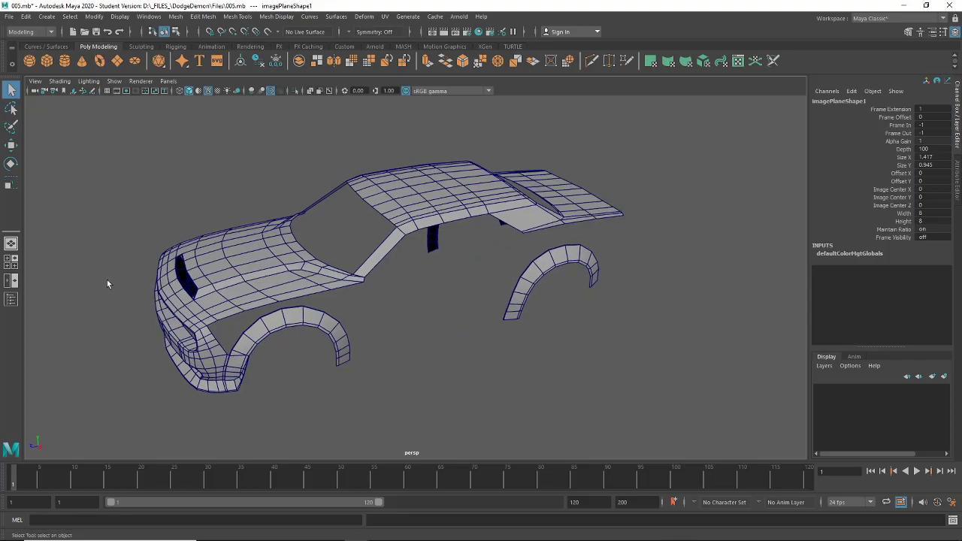
pyautogui.click(7, 267)
pyautogui.press('space')
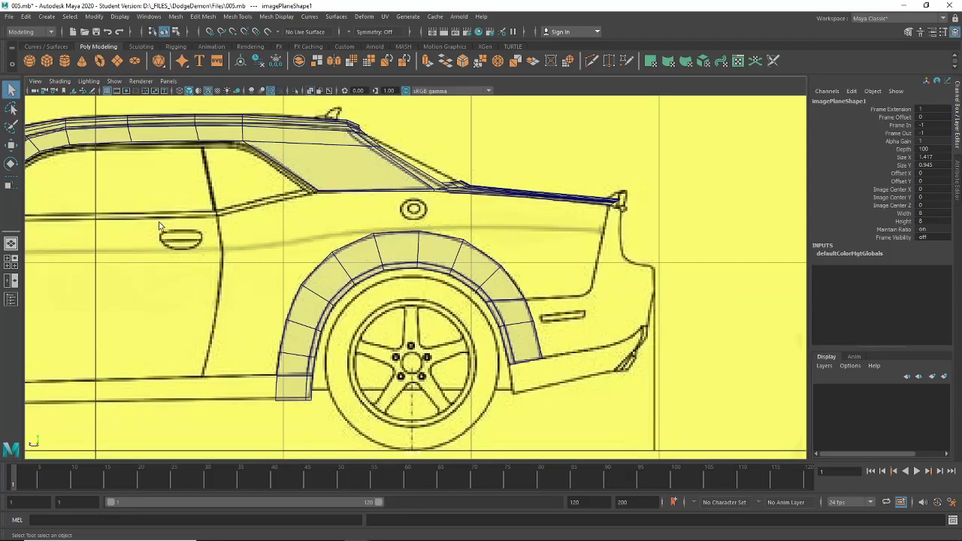
pyautogui.scroll(-10, 260, 285)
pyautogui.scroll(6, 260, 286)
pyautogui.keyDown('alt'); pyautogui.moveTo(260, 285); pyautogui.dragTo(456, 288, button='middle'); pyautogui.keyUp('alt')
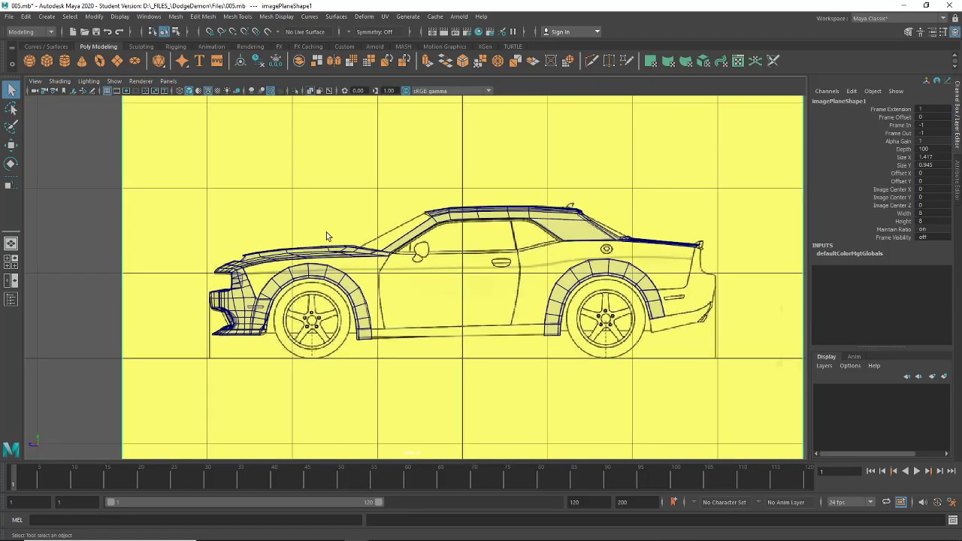
pyautogui.scroll(3, 326, 236)
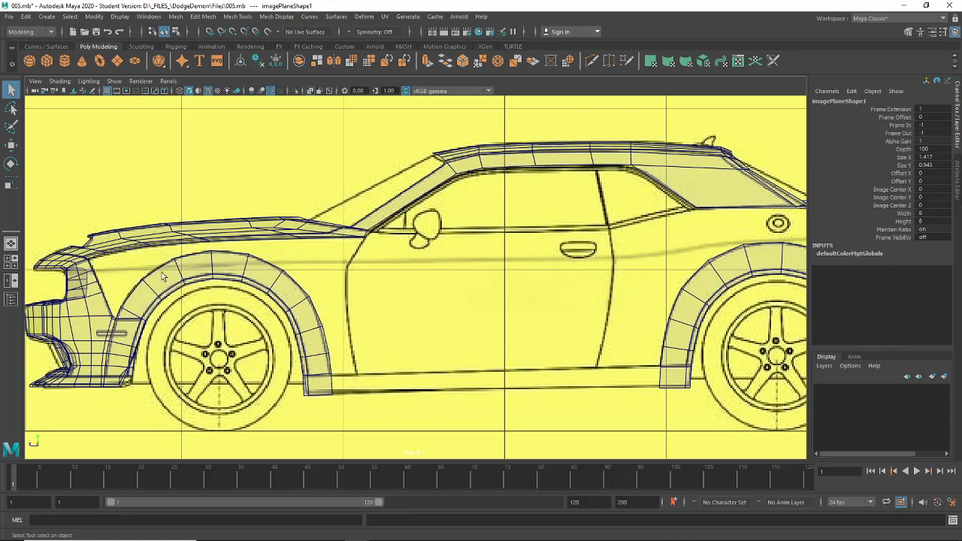
pyautogui.scroll(-3, 646, 263)
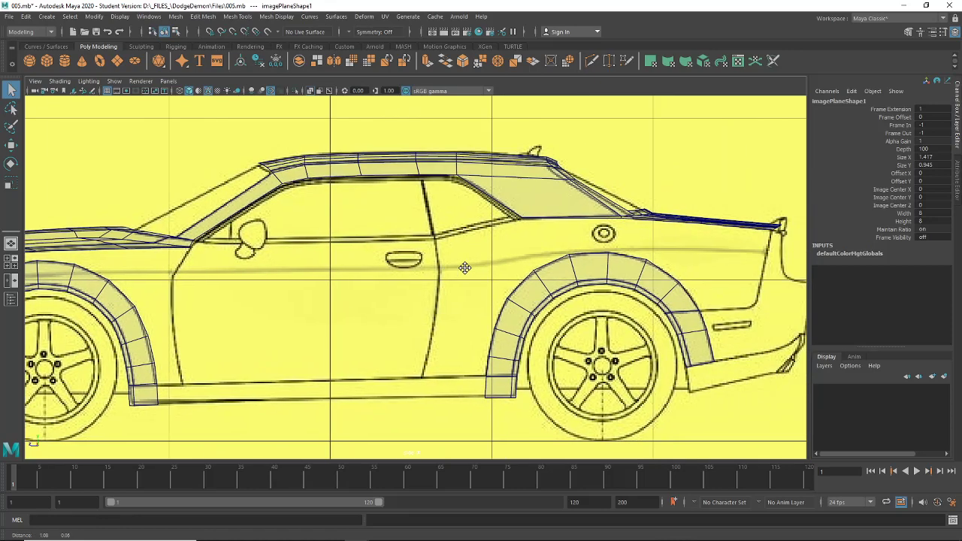
pyautogui.scroll(3, 460, 268)
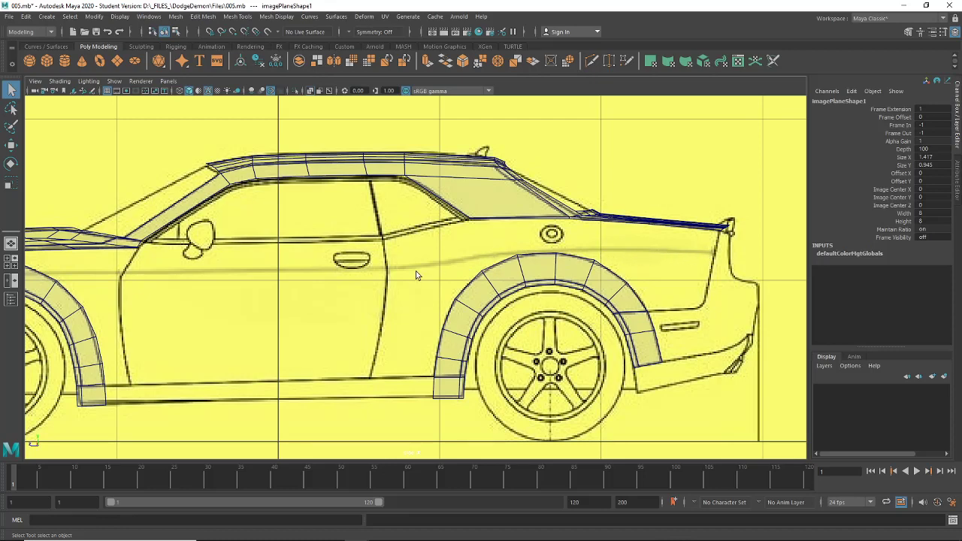
pyautogui.keyDown('alt'); pyautogui.moveTo(415, 272); pyautogui.dragTo(592, 261, button='middle'); pyautogui.keyUp('alt')
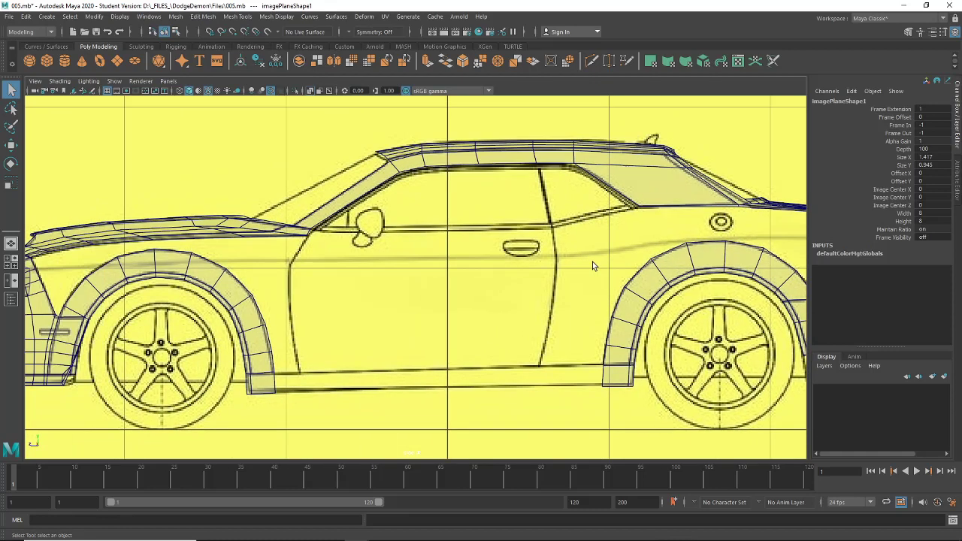
# - Select the main body mesh and move the vertex at the windshield pillar's base onto the door corner in the side blueprint
pyautogui.click(11, 244)
pyautogui.click(214, 282)
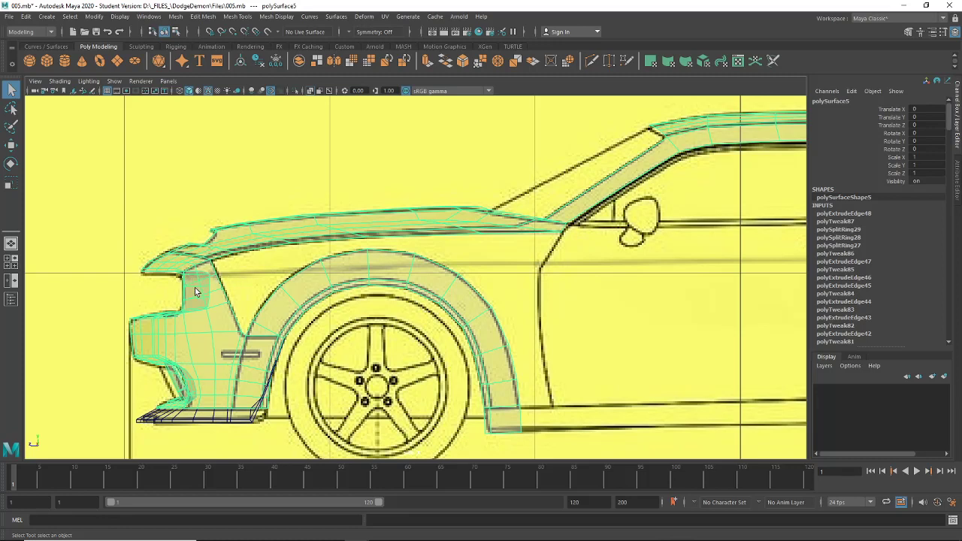
pyautogui.keyDown('alt'); pyautogui.moveTo(493, 315); pyautogui.dragTo(88, 278, button='middle'); pyautogui.keyUp('alt')
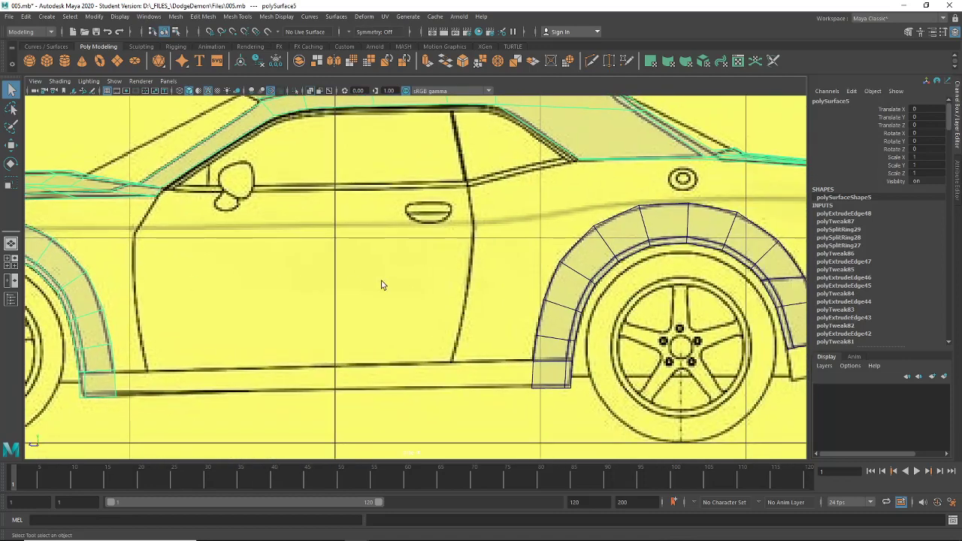
pyautogui.keyDown('alt'); pyautogui.moveTo(381, 280); pyautogui.dragTo(306, 325, button='middle'); pyautogui.keyUp('alt')
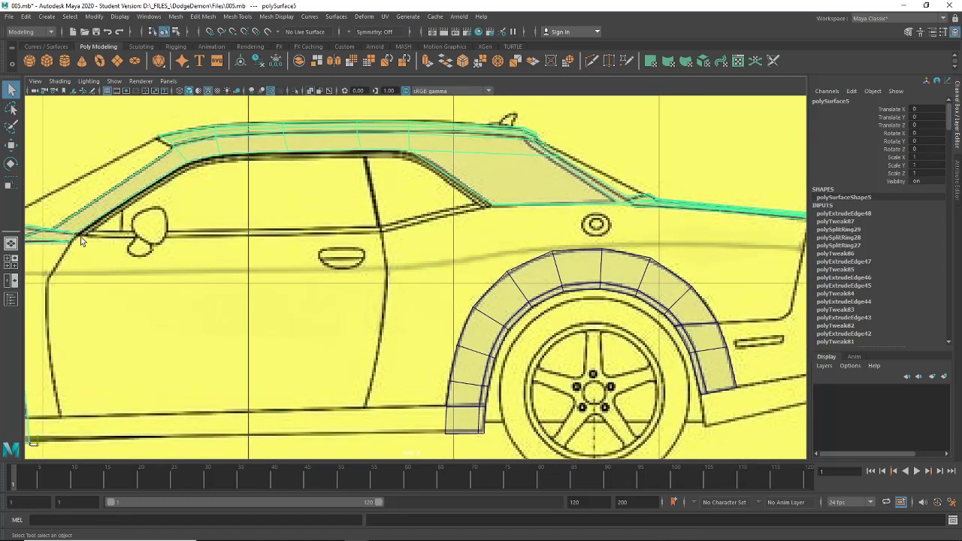
pyautogui.keyDown('alt'); pyautogui.moveTo(86, 239); pyautogui.dragTo(445, 298, button='middle'); pyautogui.keyUp('alt')
pyautogui.scroll(8, 445, 298)
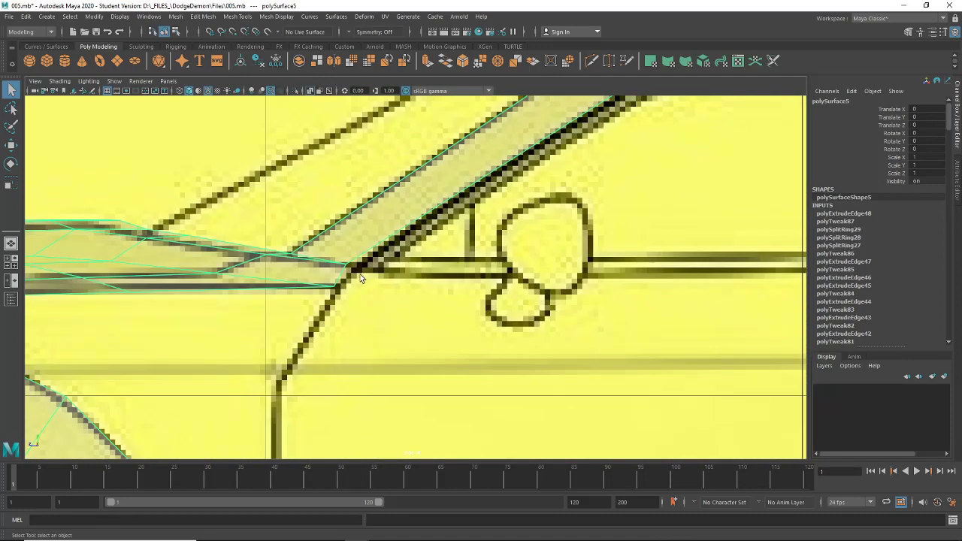
pyautogui.click(10, 146)
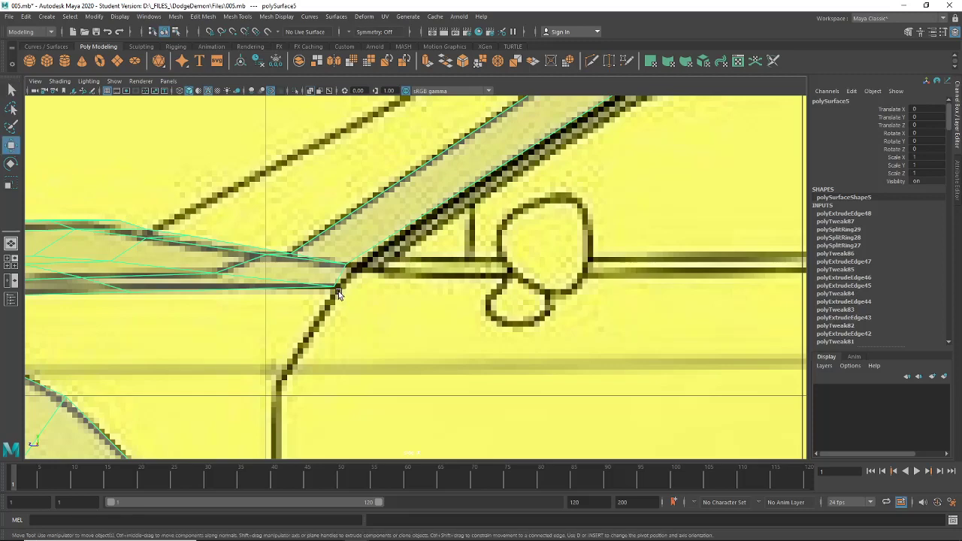
pyautogui.moveTo(335, 287); pyautogui.dragTo(218, 256, button='right')
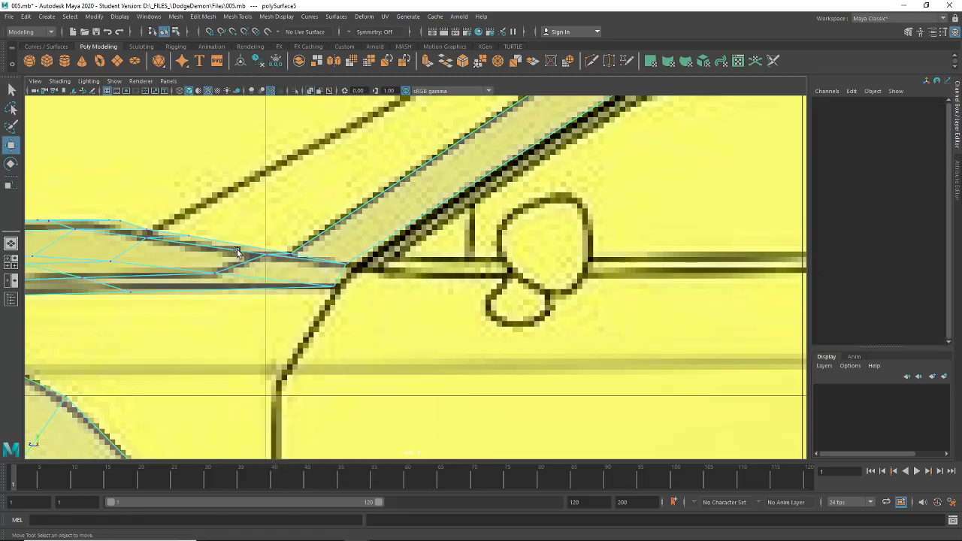
pyautogui.scroll(2, 324, 259)
pyautogui.click(320, 261)
pyautogui.moveTo(319, 262); pyautogui.dragTo(335, 259)
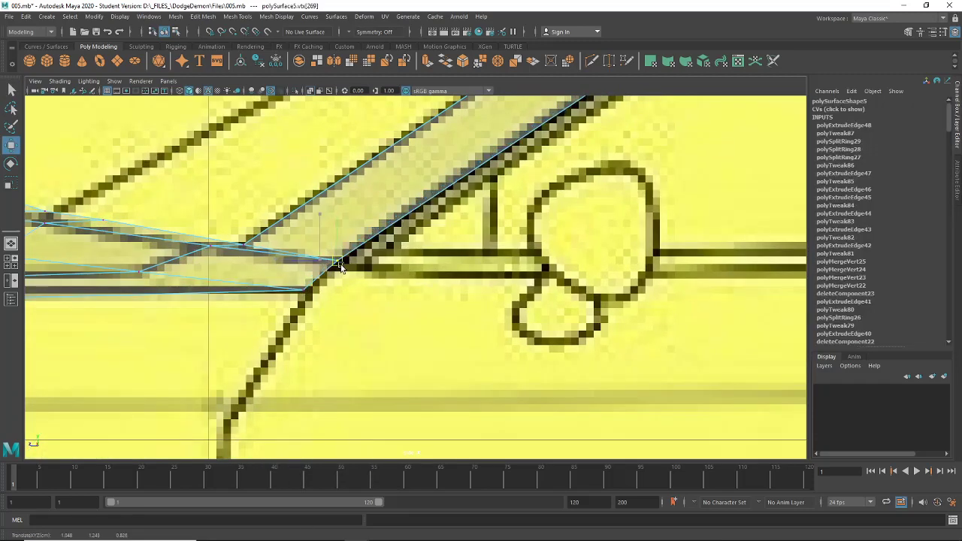
# - Move the vertex at the hood side's lower rear tip onto the door's front line in the side blueprint
pyautogui.click(306, 293)
pyautogui.hotkey('ctrl', 'z')
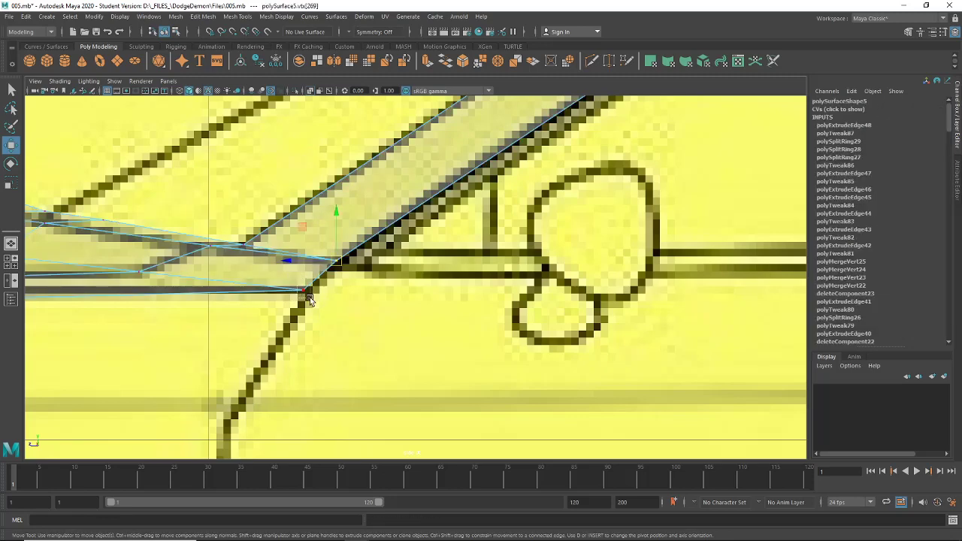
pyautogui.click(304, 290)
pyautogui.moveTo(305, 290); pyautogui.dragTo(317, 289)
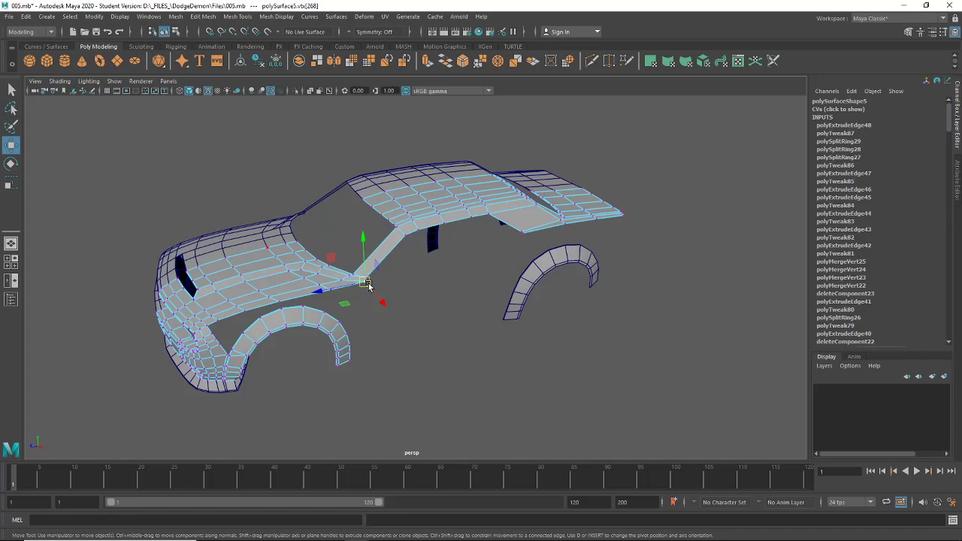
# - Align the same rear tip vertex sideways with the body line in the top blueprint
pyautogui.scroll(6, 367, 284)
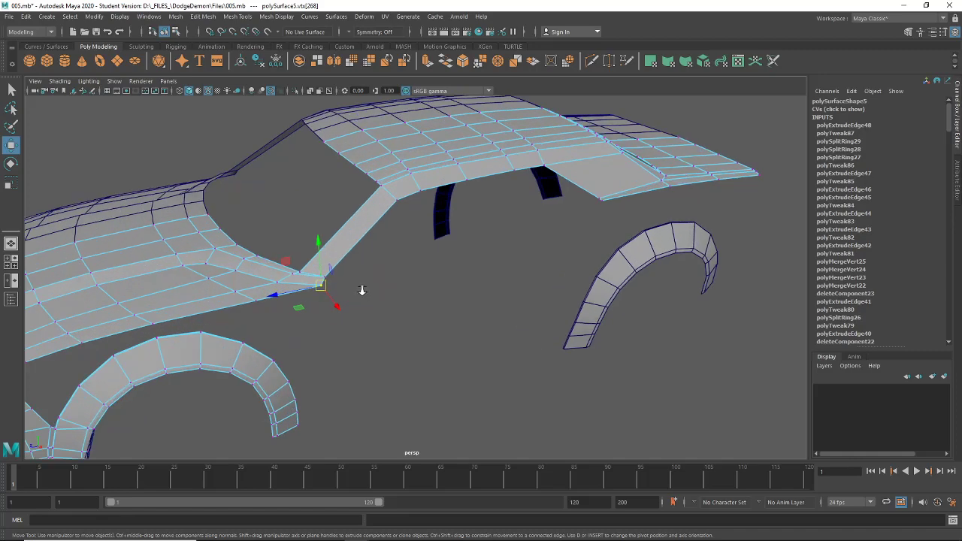
pyautogui.keyDown('alt'); pyautogui.moveTo(423, 282); pyautogui.dragTo(481, 285, button='middle'); pyautogui.keyUp('alt')
pyautogui.click(12, 260)
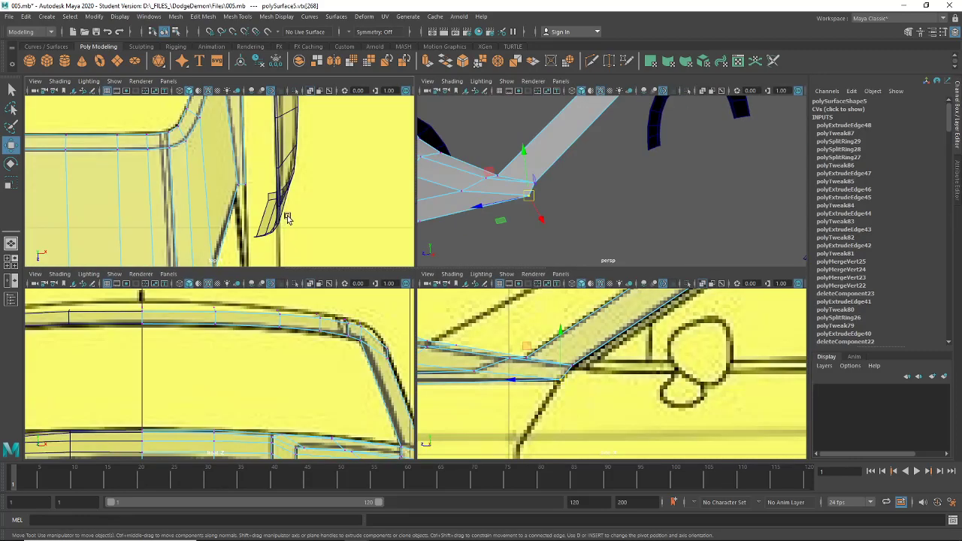
pyautogui.scroll(-6, 299, 158)
pyautogui.press('space')
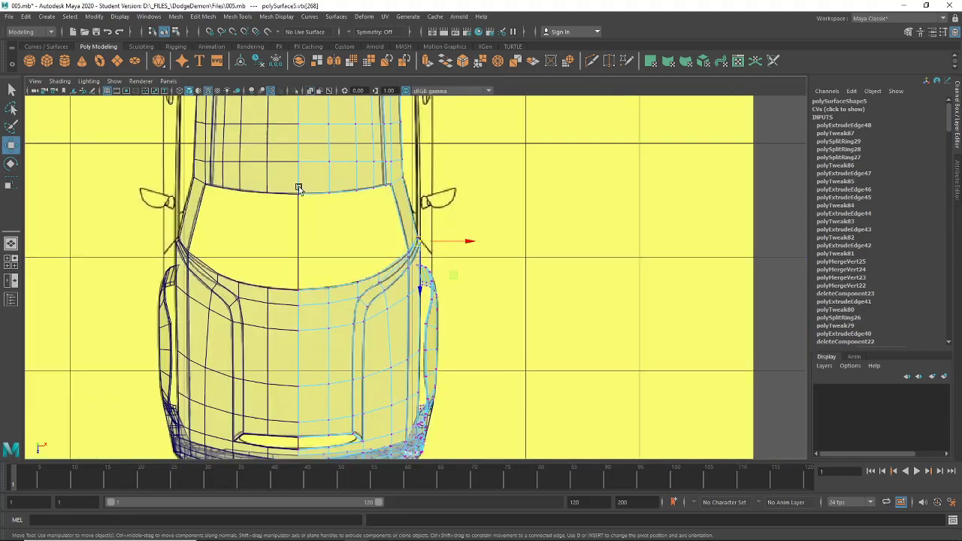
pyautogui.scroll(8, 388, 221)
pyautogui.scroll(3, 405, 253)
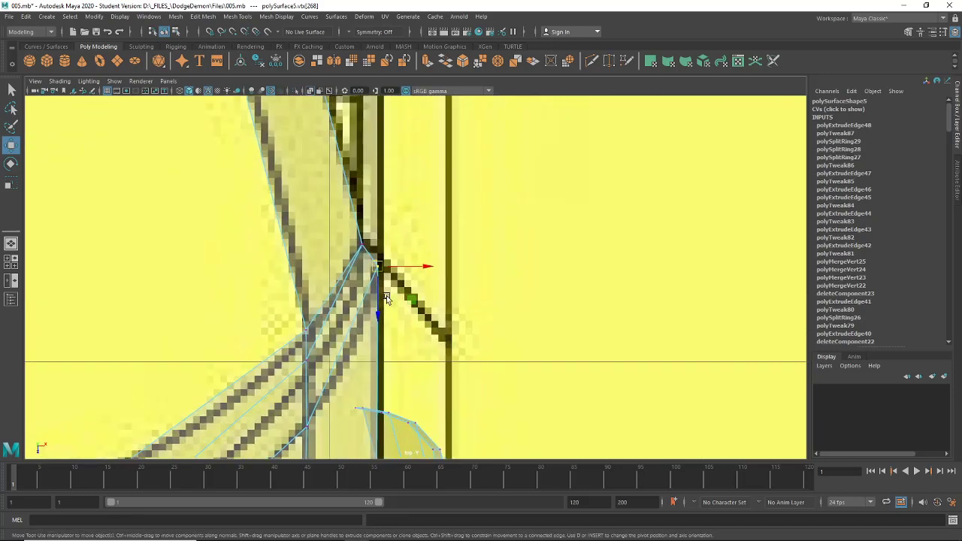
pyautogui.moveTo(382, 302); pyautogui.dragTo(380, 293)
pyautogui.moveTo(393, 266); pyautogui.dragTo(440, 183, button='middle')
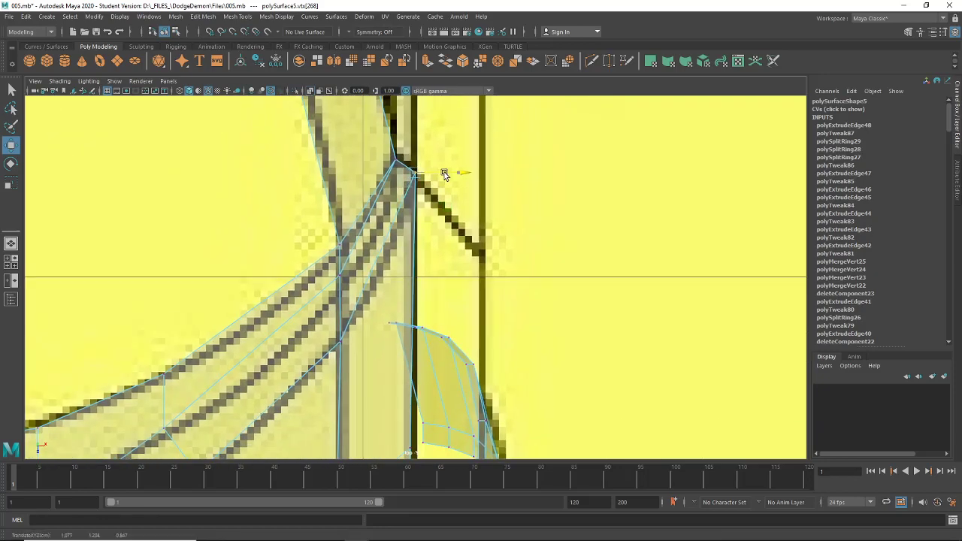
# - Shift the vertices along the hood's outer edge sideways to follow the body line in the top blueprint
pyautogui.keyDown('alt'); pyautogui.moveTo(434, 279); pyautogui.dragTo(431, 194, button='middle'); pyautogui.keyUp('alt')
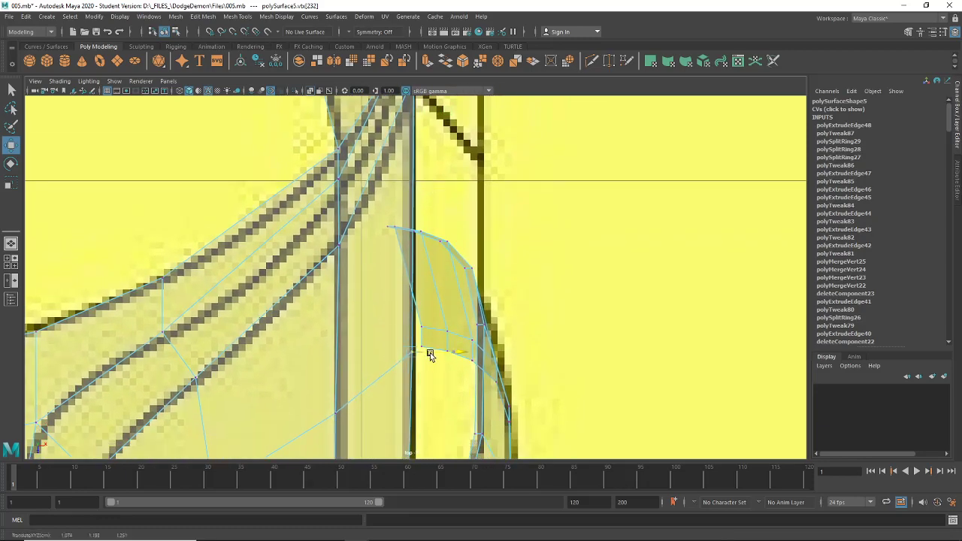
pyautogui.keyDown('alt'); pyautogui.moveTo(425, 352); pyautogui.dragTo(429, 318, button='middle'); pyautogui.keyUp('alt')
pyautogui.scroll(3, 429, 318)
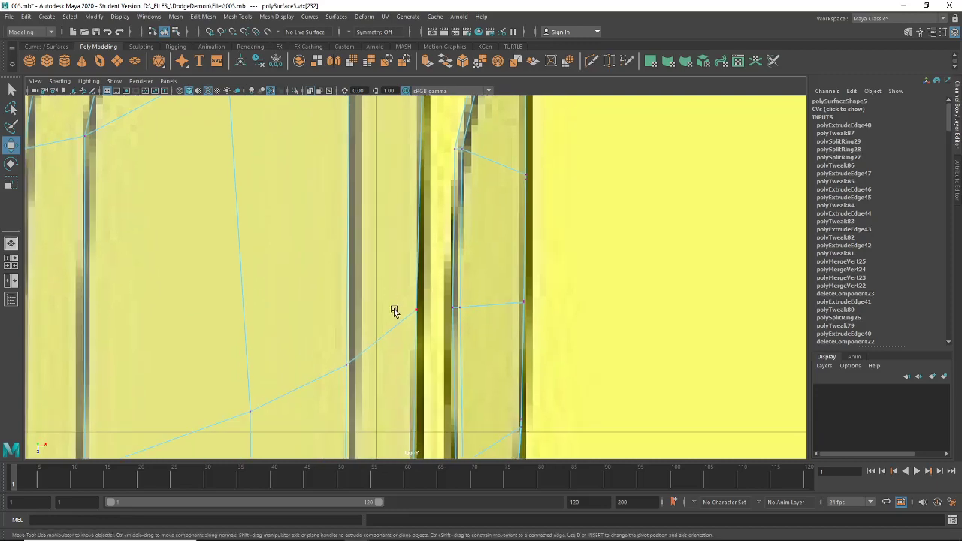
pyautogui.moveTo(426, 314); pyautogui.dragTo(456, 312)
pyautogui.keyDown('alt'); pyautogui.moveTo(424, 420); pyautogui.dragTo(429, 139, button='middle'); pyautogui.keyUp('alt')
pyautogui.moveTo(408, 258); pyautogui.dragTo(445, 282)
pyautogui.keyDown('alt'); pyautogui.moveTo(445, 282); pyautogui.dragTo(440, 119, button='middle'); pyautogui.keyUp('alt')
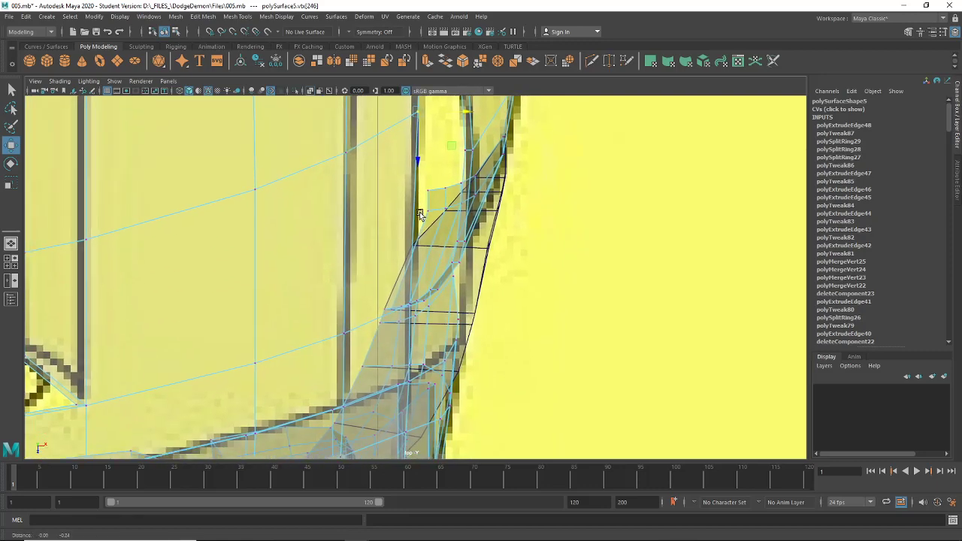
# - Extrude the short edge at the windshield pillar's base rearward along the door with a Translate Z of -1.553
pyautogui.scroll(-10, 414, 311)
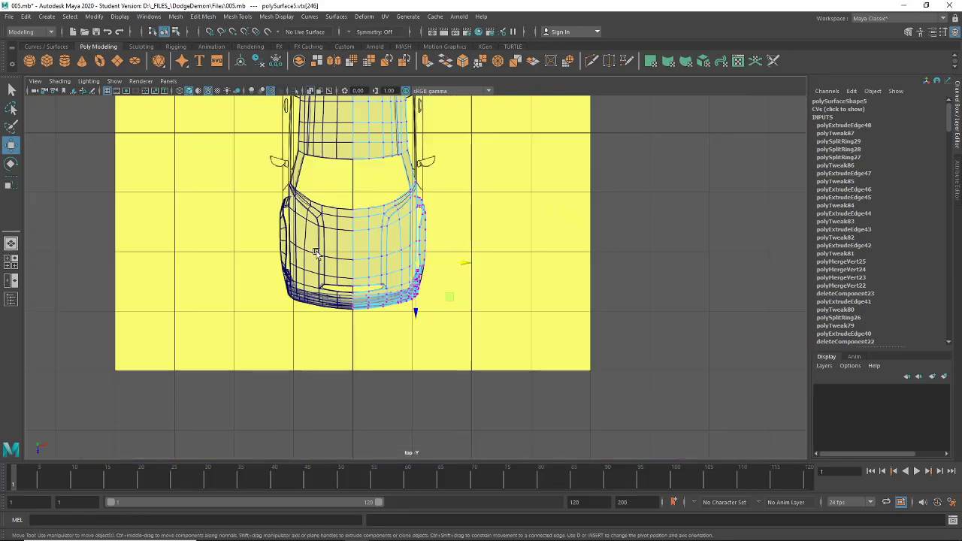
pyautogui.scroll(5, 403, 365)
pyautogui.click(11, 245)
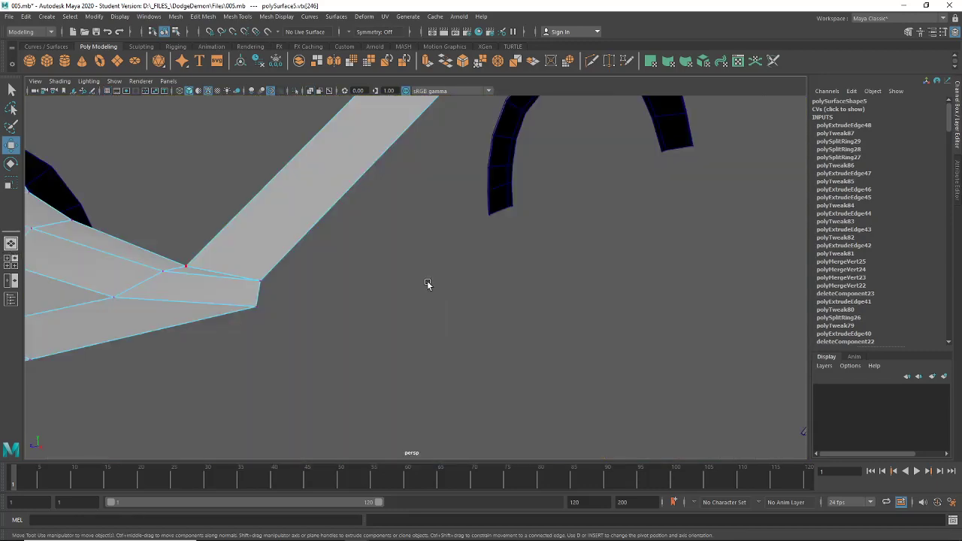
pyautogui.scroll(-5, 425, 285)
pyautogui.keyDown('alt'); pyautogui.moveTo(425, 286); pyautogui.dragTo(293, 284); pyautogui.keyUp('alt')
pyautogui.scroll(3, 293, 284)
pyautogui.moveTo(190, 286); pyautogui.dragTo(229, 244, button='right')
pyautogui.moveTo(186, 291); pyautogui.dragTo(187, 230, button='right')
pyautogui.click(194, 298)
pyautogui.hotkey('ctrl', 'e')
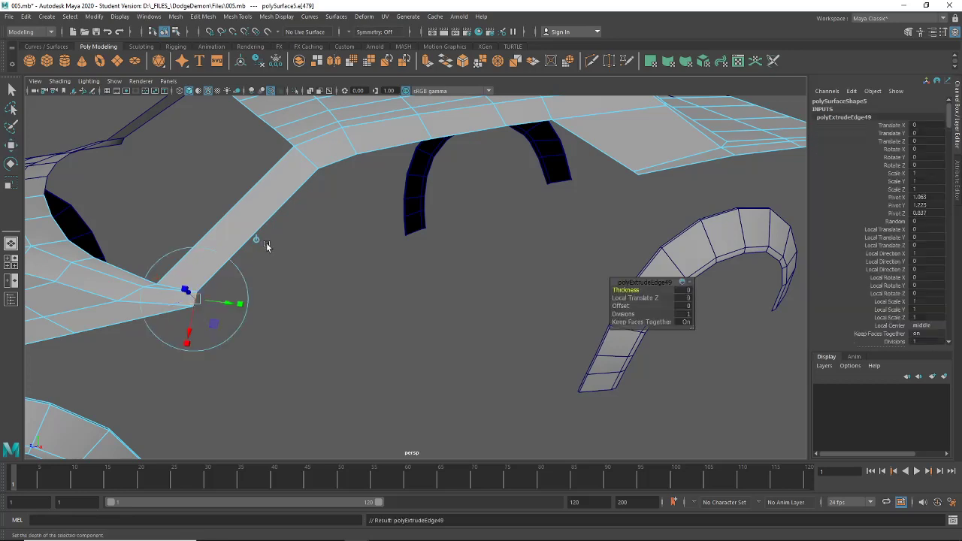
pyautogui.moveTo(175, 304); pyautogui.dragTo(543, 225)
pyautogui.moveTo(493, 239); pyautogui.dragTo(442, 242, button='right')
pyautogui.press('w')
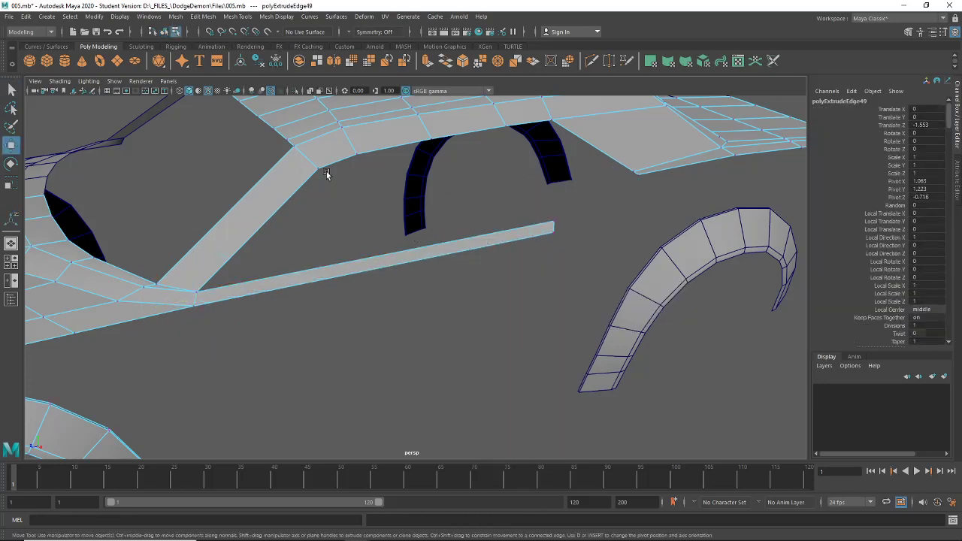
# - Snap the upper and lower end vertices of the extruded strip to the lower corner of the rear roof pillar
pyautogui.keyDown('alt'); pyautogui.moveTo(326, 174); pyautogui.dragTo(323, 289); pyautogui.keyUp('alt')
pyautogui.click(362, 352)
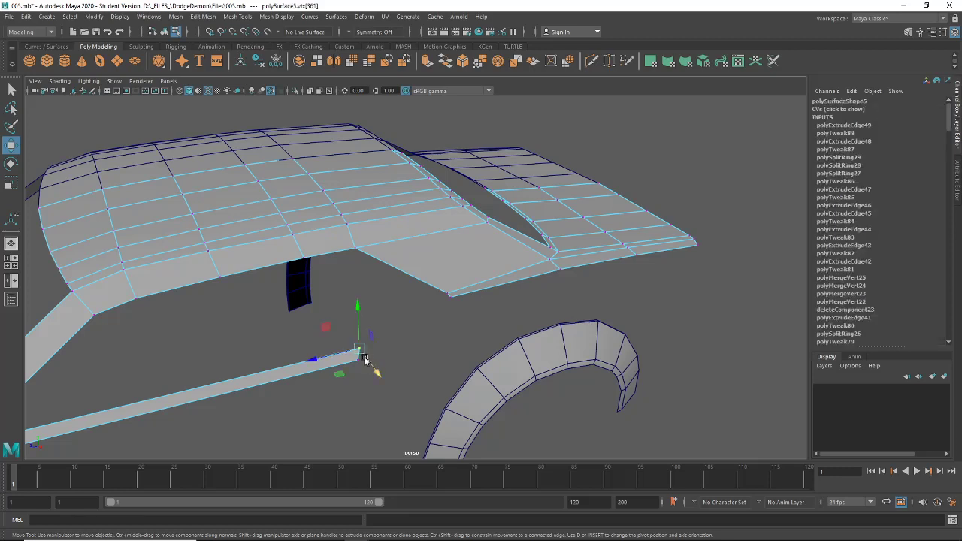
pyautogui.moveTo(359, 352); pyautogui.dragTo(447, 293)
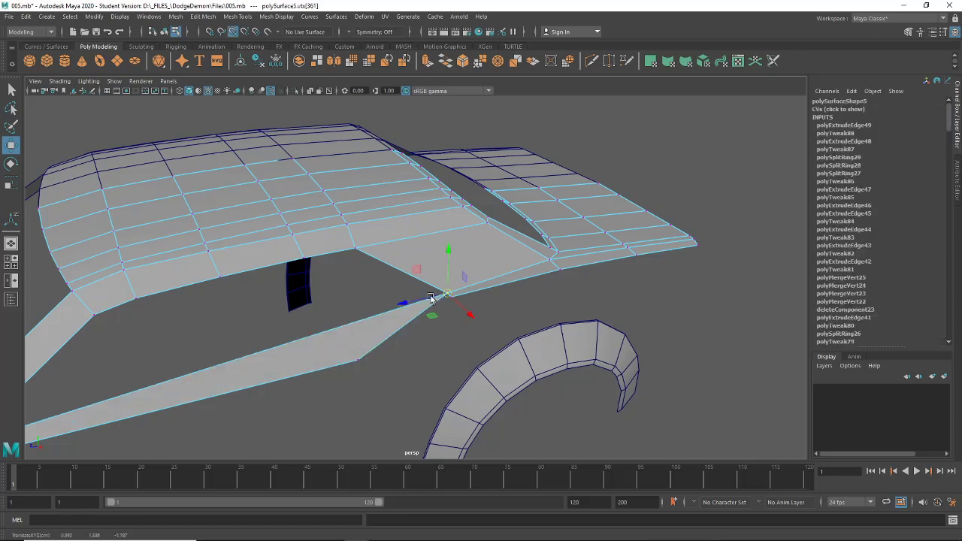
pyautogui.click(357, 355)
pyautogui.moveTo(357, 356); pyautogui.dragTo(448, 293)
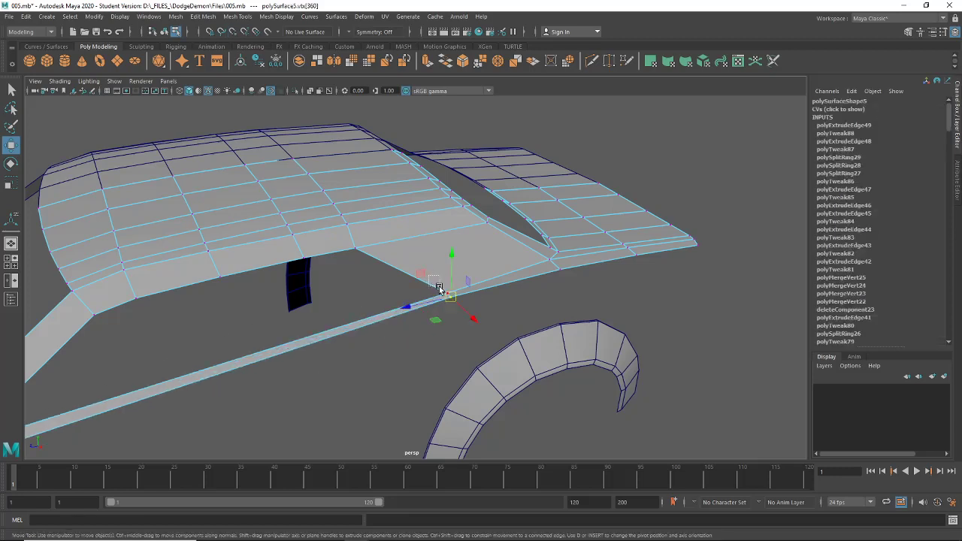
# - Merge the overlapping vertices where the door-top strip meets the lower corner of the rear roof pillar
pyautogui.click(440, 290)
pyautogui.click(237, 16)
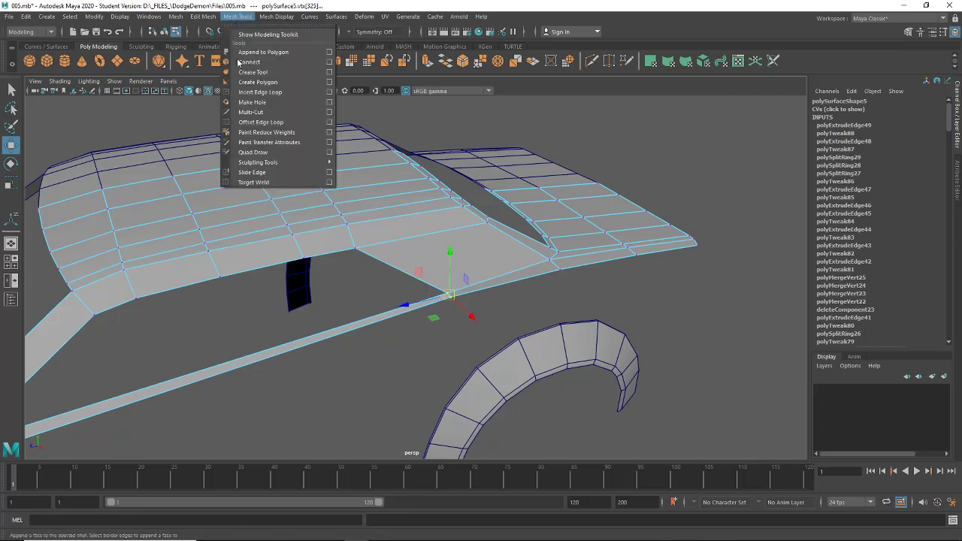
pyautogui.moveTo(203, 16)
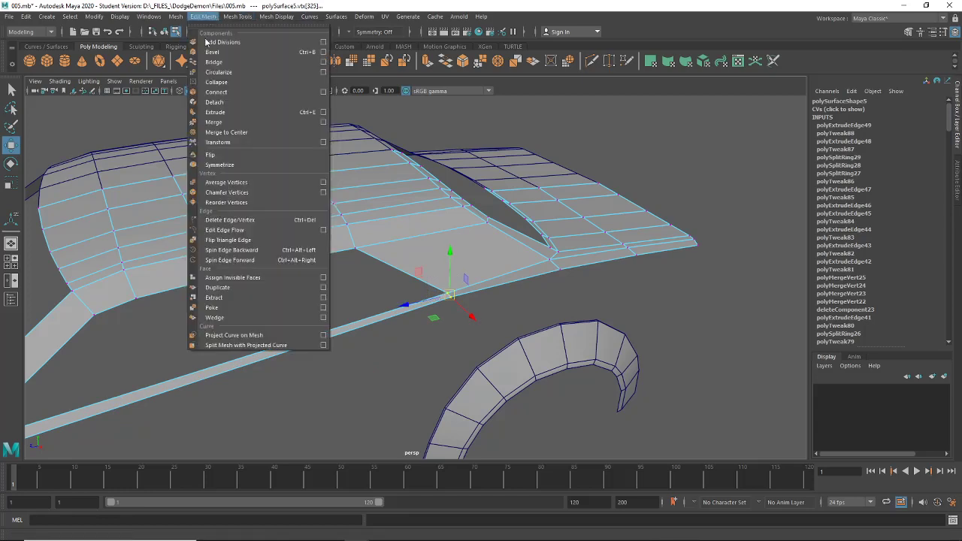
pyautogui.click(216, 122)
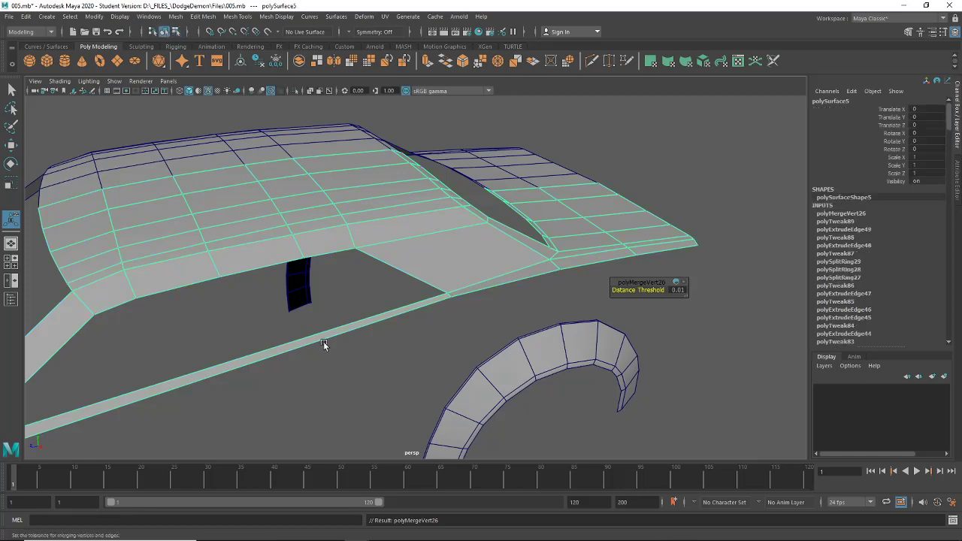
# - Raise the vertex at the rear roof pillar's lower front corner slightly, where the door-top strip joins it
pyautogui.scroll(-6, 323, 341)
pyautogui.keyDown('alt'); pyautogui.moveTo(308, 370); pyautogui.dragTo(375, 328); pyautogui.keyUp('alt')
pyautogui.click(322, 331)
pyautogui.scroll(6, 398, 312)
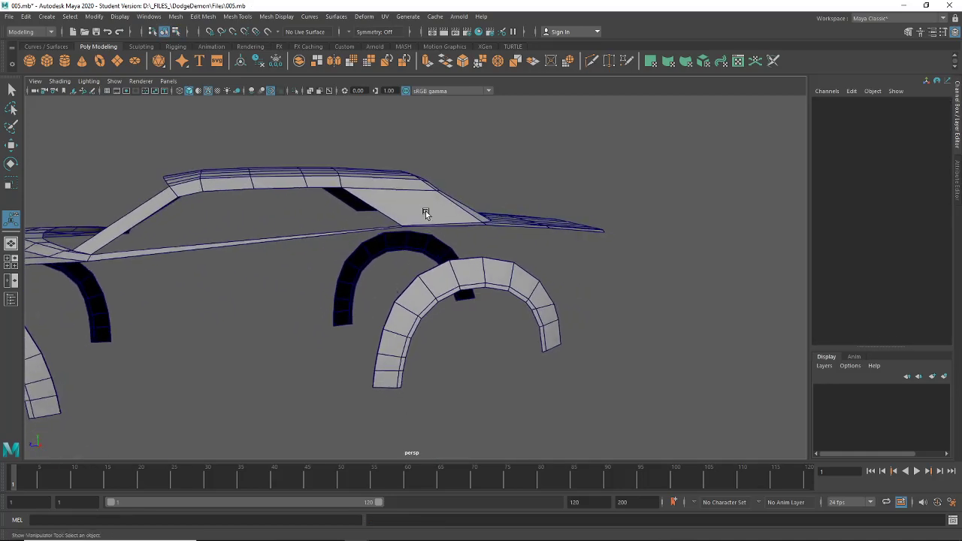
pyautogui.moveTo(422, 208); pyautogui.dragTo(376, 208, button='right')
pyautogui.click(404, 227)
pyautogui.keyDown('alt'); pyautogui.moveTo(406, 229); pyautogui.dragTo(366, 264, button='middle'); pyautogui.keyUp('alt')
pyautogui.scroll(2, 365, 263)
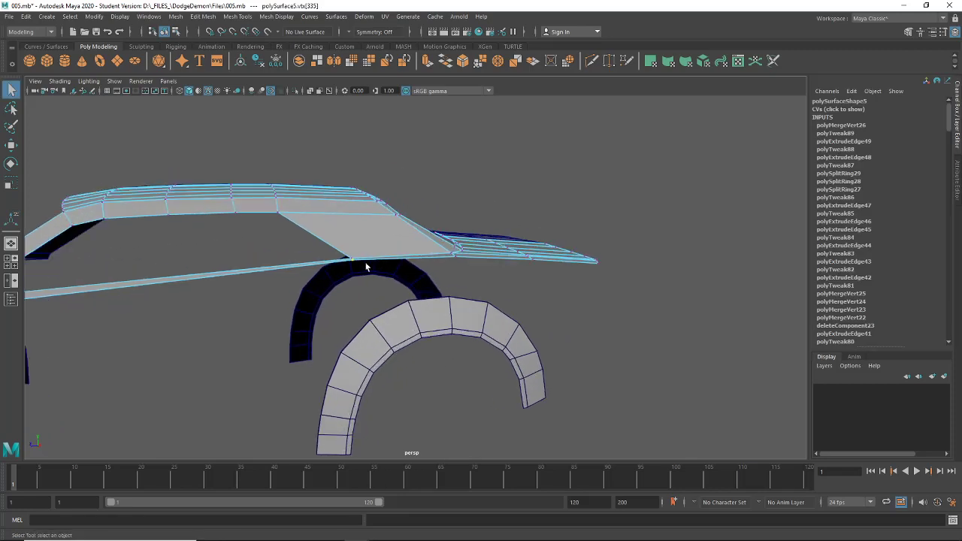
pyautogui.click(9, 147)
pyautogui.scroll(3, 348, 230)
pyautogui.moveTo(323, 210); pyautogui.dragTo(321, 205)
pyautogui.keyDown('alt'); pyautogui.moveTo(475, 251); pyautogui.dragTo(609, 242); pyautogui.keyUp('alt')
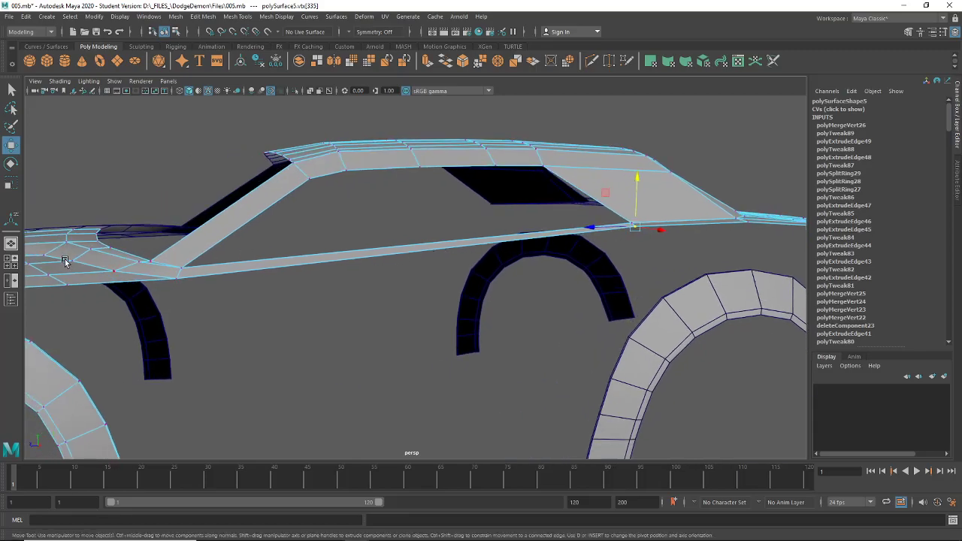
# - Insert an edge loop across the door-top strip at the door's rear gap line in the side blueprint
pyautogui.click(10, 263)
pyautogui.press('space')
pyautogui.scroll(-8, 631, 347)
pyautogui.keyDown('alt'); pyautogui.moveTo(553, 348); pyautogui.dragTo(446, 350, button='middle'); pyautogui.keyUp('alt')
pyautogui.scroll(-3, 446, 350)
pyautogui.scroll(3, 446, 350)
pyautogui.scroll(-2, 370, 130)
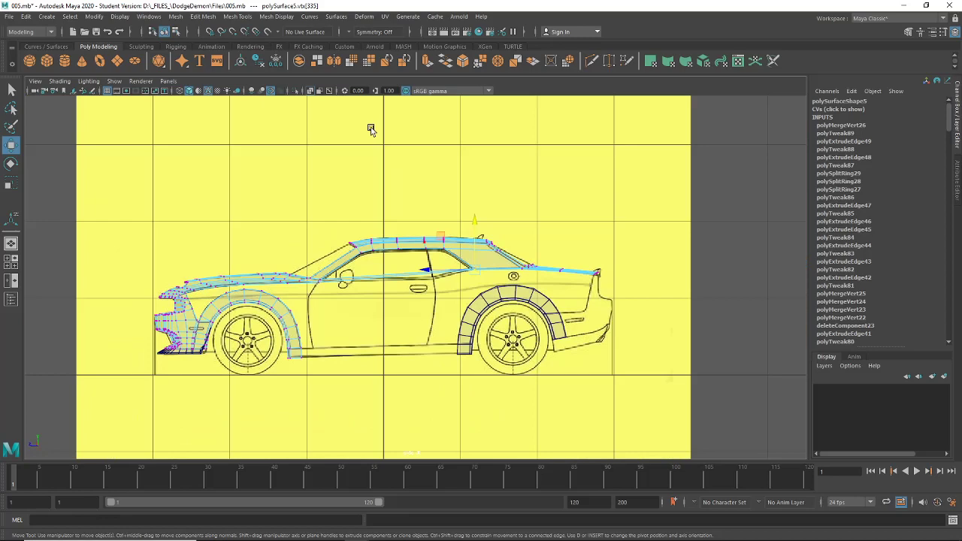
pyautogui.click(276, 16)
pyautogui.moveTo(237, 15)
pyautogui.click(266, 93)
pyautogui.scroll(1, 444, 254)
pyautogui.scroll(8, 451, 248)
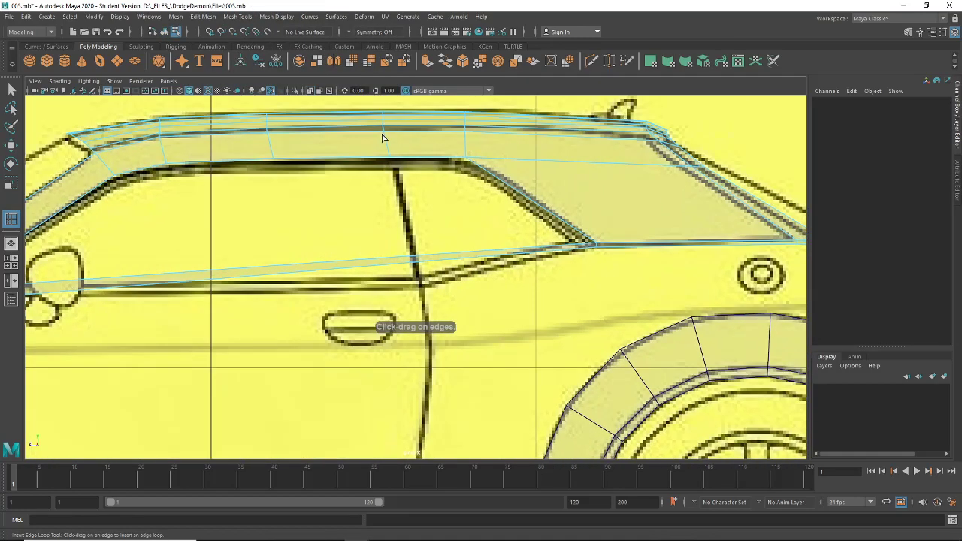
pyautogui.click(415, 266)
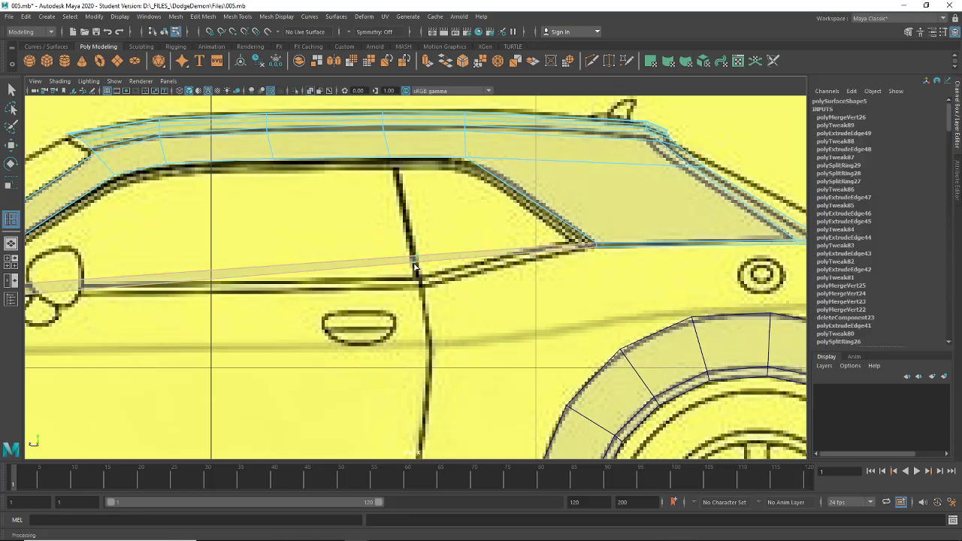
# - Lower the inserted edge onto the window sill line of the side blueprint, where it meets the door gap
pyautogui.press('w')
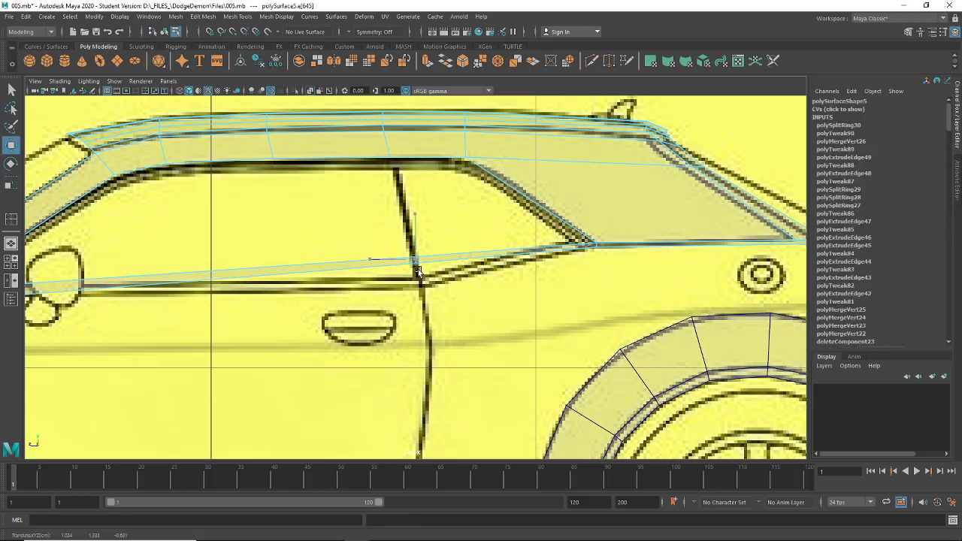
pyautogui.moveTo(418, 268); pyautogui.dragTo(423, 288)
pyautogui.scroll(3, 445, 292)
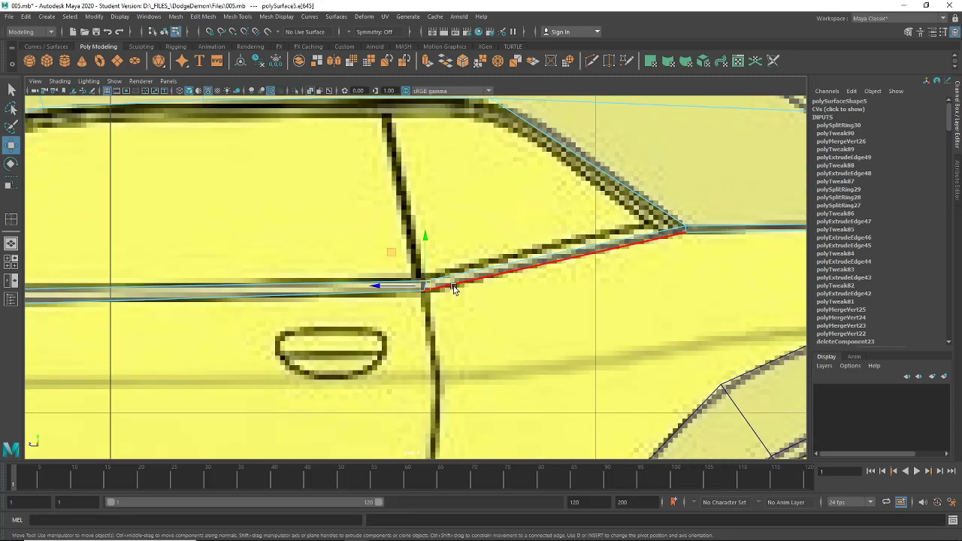
# - Fine-tune the upper and lower vertices of that edge to the door gap corner in the side blueprint
pyautogui.moveTo(453, 288); pyautogui.dragTo(399, 258, button='right')
pyautogui.scroll(2, 428, 286)
pyautogui.click(426, 284)
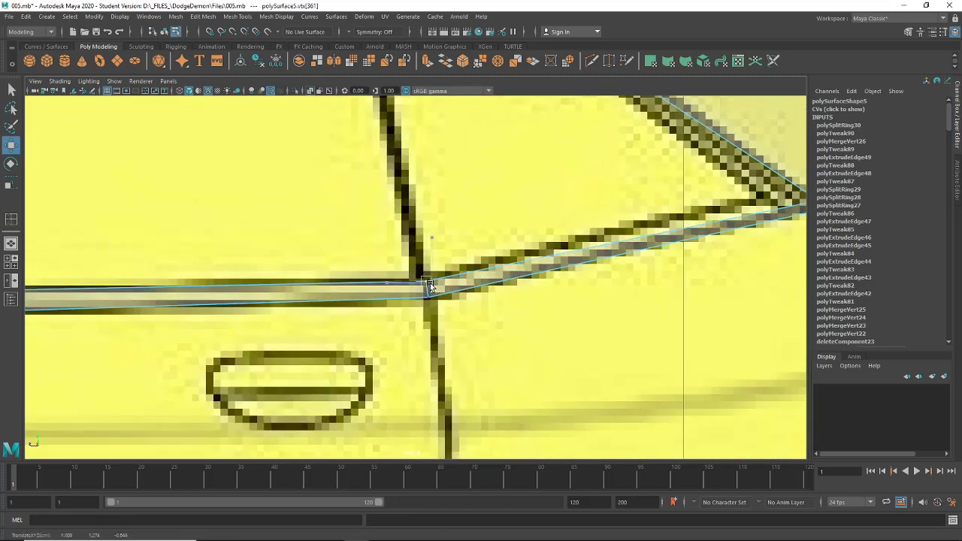
pyautogui.click(428, 298)
pyautogui.scroll(-10, 428, 297)
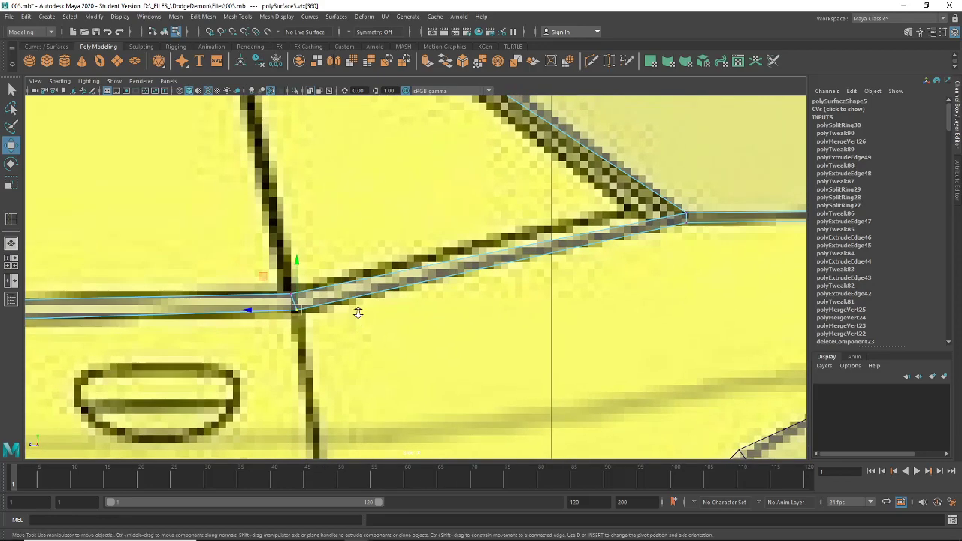
pyautogui.scroll(10, 358, 315)
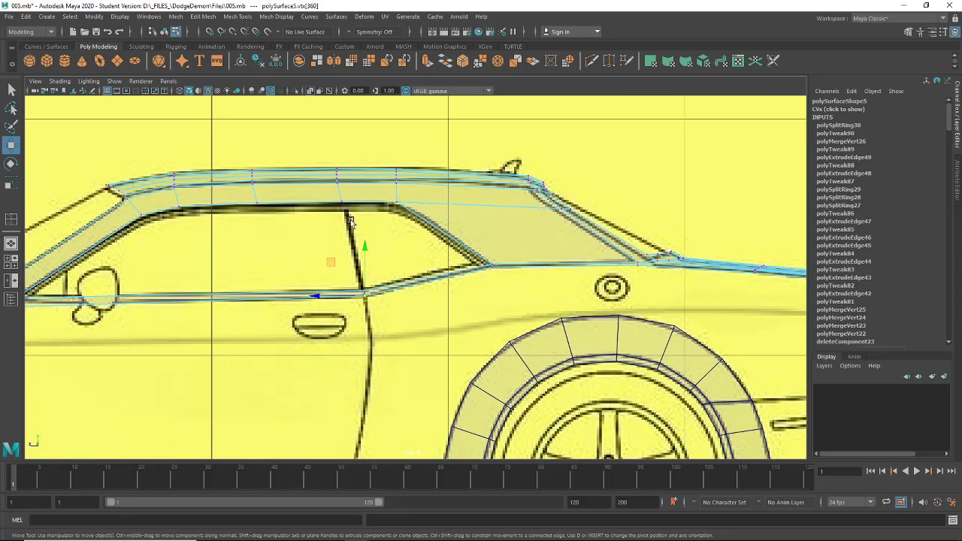
pyautogui.scroll(2, 346, 217)
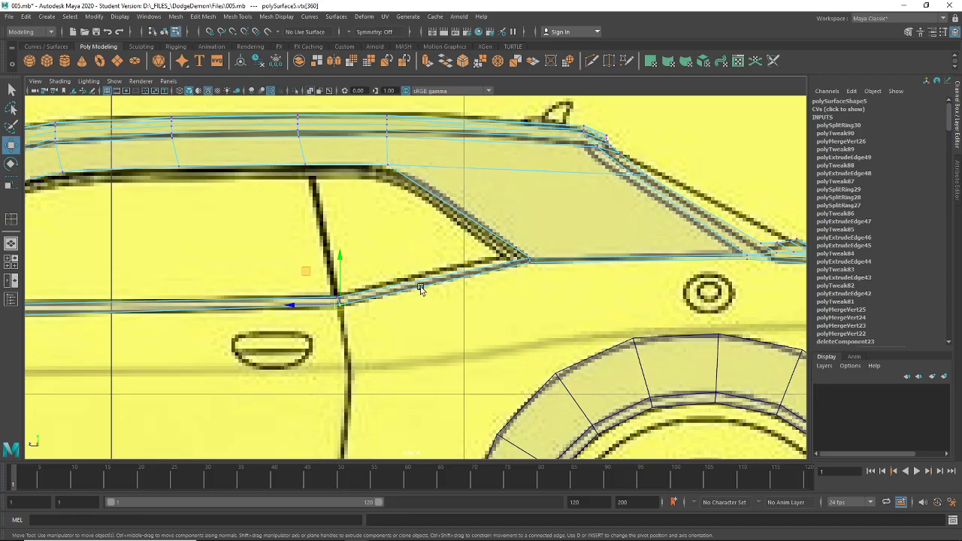
pyautogui.keyDown('alt'); pyautogui.moveTo(421, 289); pyautogui.dragTo(678, 278, button='middle'); pyautogui.keyUp('alt')
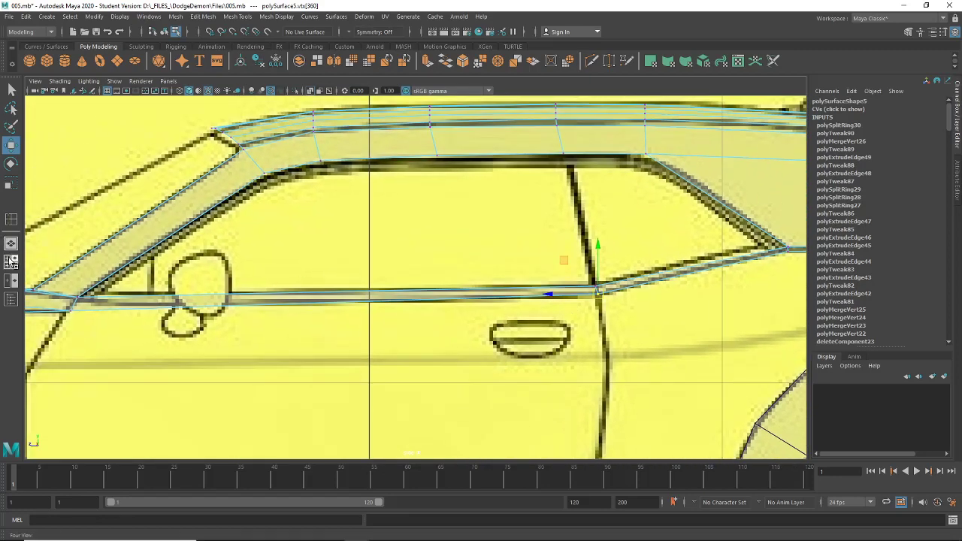
# - Align the door gap edge's two vertices sideways with the body line in the top blueprint
pyautogui.click(12, 260)
pyautogui.scroll(8, 278, 198)
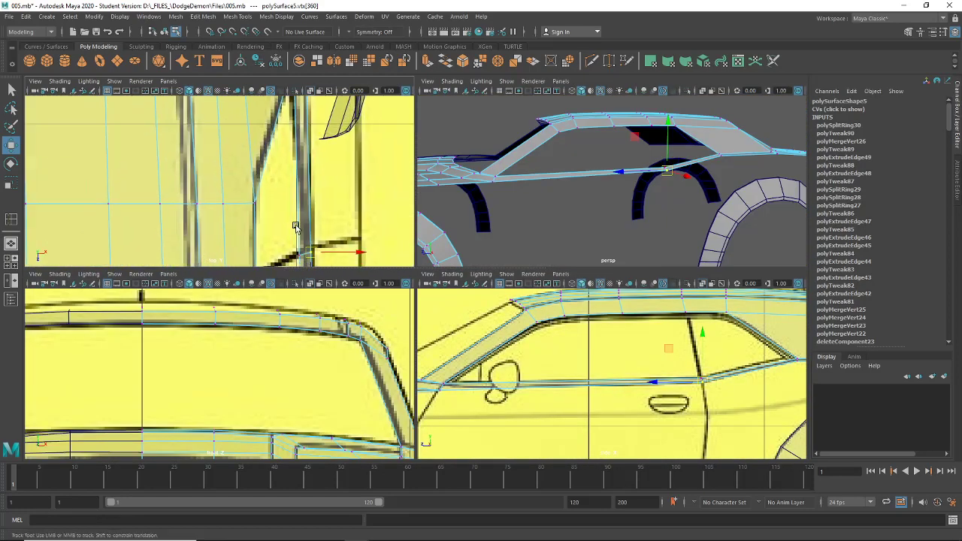
pyautogui.scroll(6, 295, 227)
pyautogui.moveTo(311, 223)
pyautogui.mouseDown()
pyautogui.moveTo(333, 221)
pyautogui.moveTo(305, 239)
pyautogui.moveTo(309, 231)
pyautogui.mouseUp()
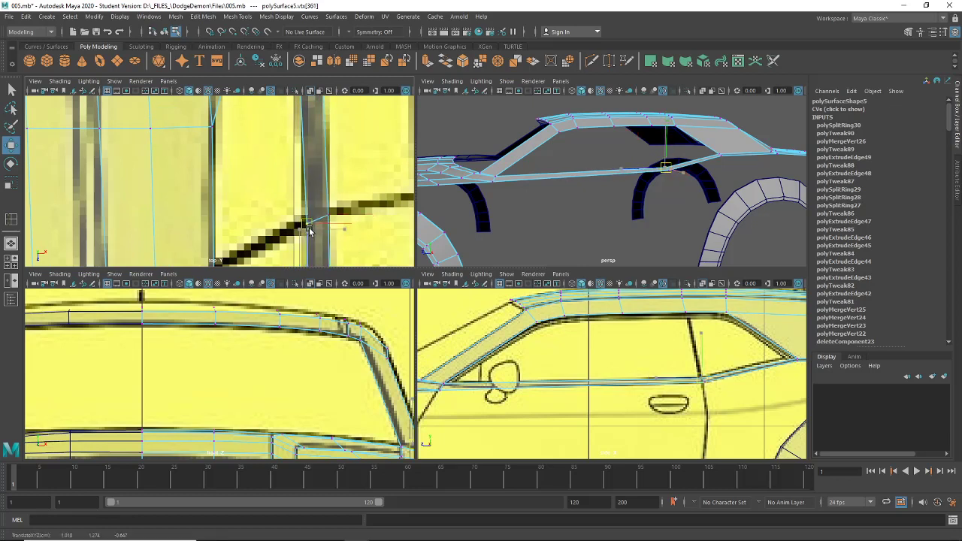
# - Correct the door gap edge's upper and lower vertices against the sill lines in the side blueprint
pyautogui.scroll(5, 628, 347)
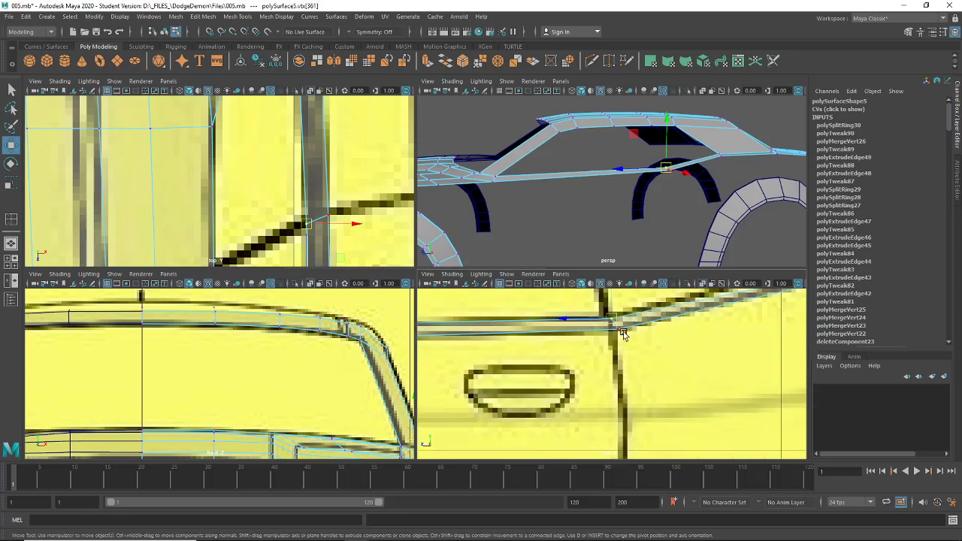
pyautogui.moveTo(614, 326); pyautogui.dragTo(608, 323)
pyautogui.moveTo(614, 328); pyautogui.dragTo(618, 330)
# - Insert two evenly spaced edge loops across the long door section of the strip with the Multiple edge loops option
pyautogui.scroll(-8, 593, 380)
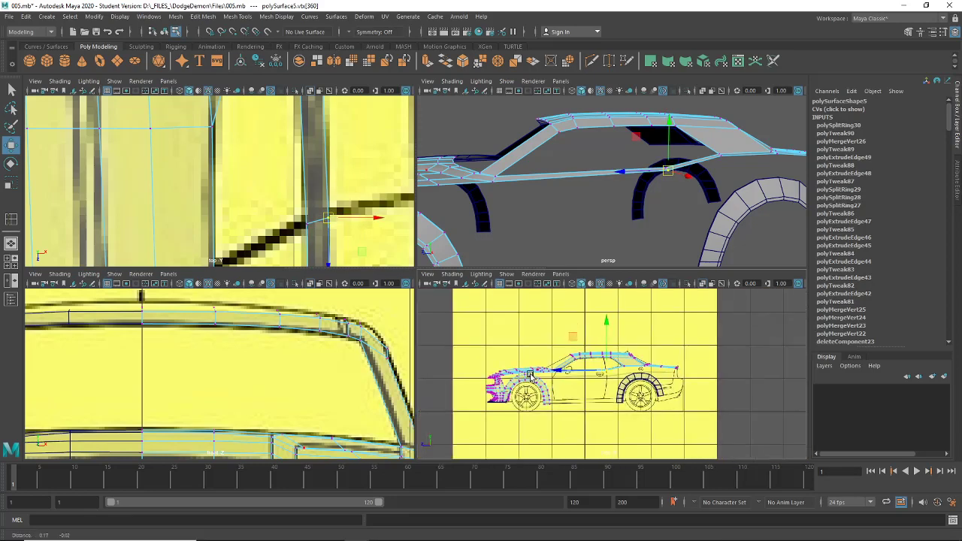
pyautogui.scroll(6, 619, 376)
pyautogui.keyDown('alt'); pyautogui.moveTo(591, 391); pyautogui.dragTo(605, 398, button='middle'); pyautogui.keyUp('alt')
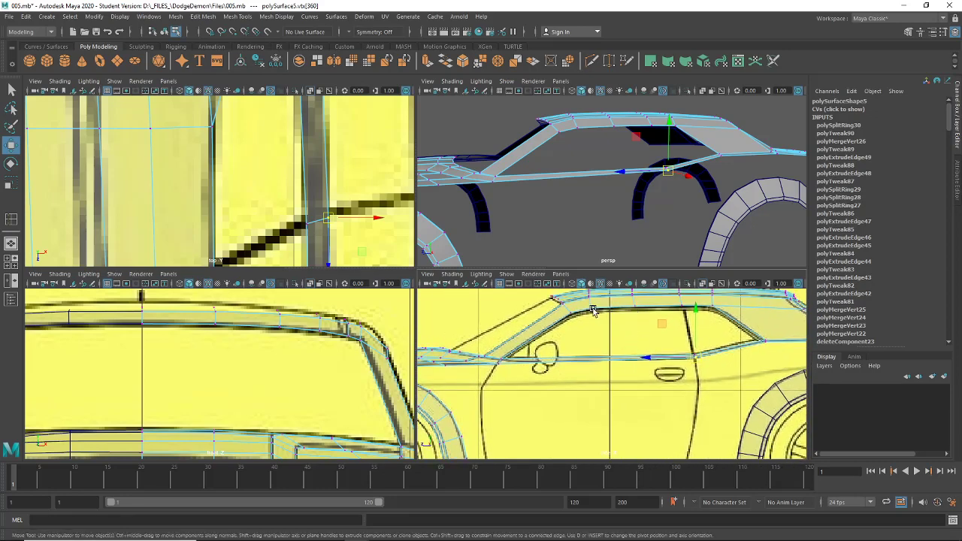
pyautogui.scroll(1, 590, 354)
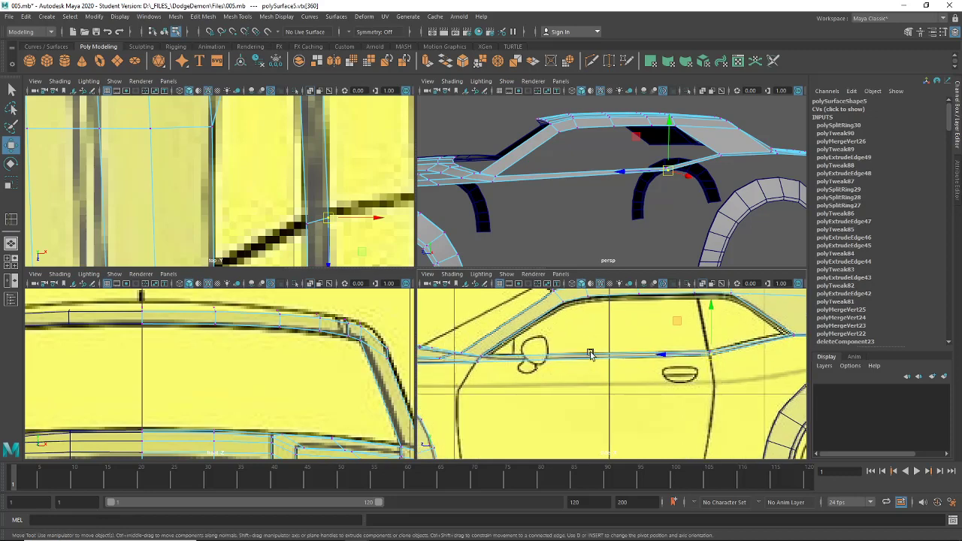
pyautogui.click(237, 16)
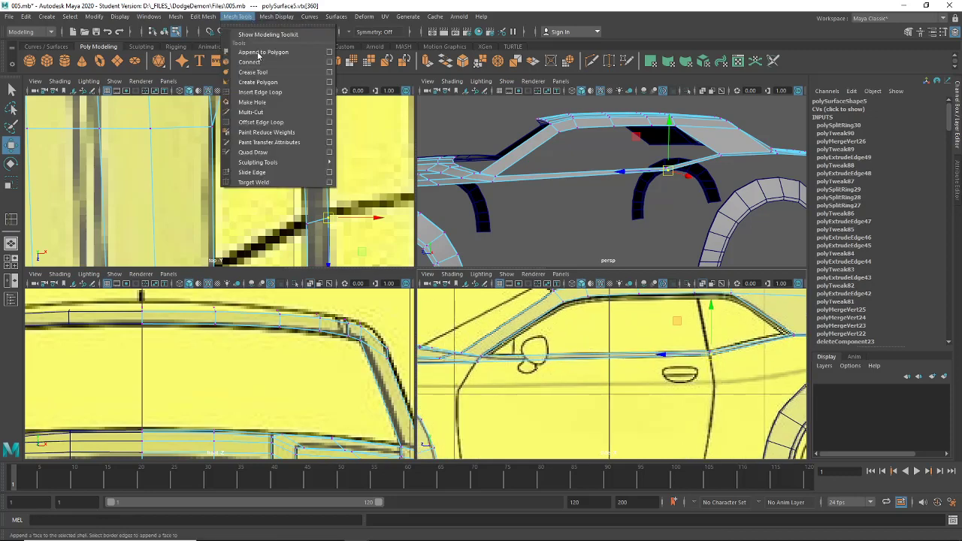
pyautogui.click(263, 94)
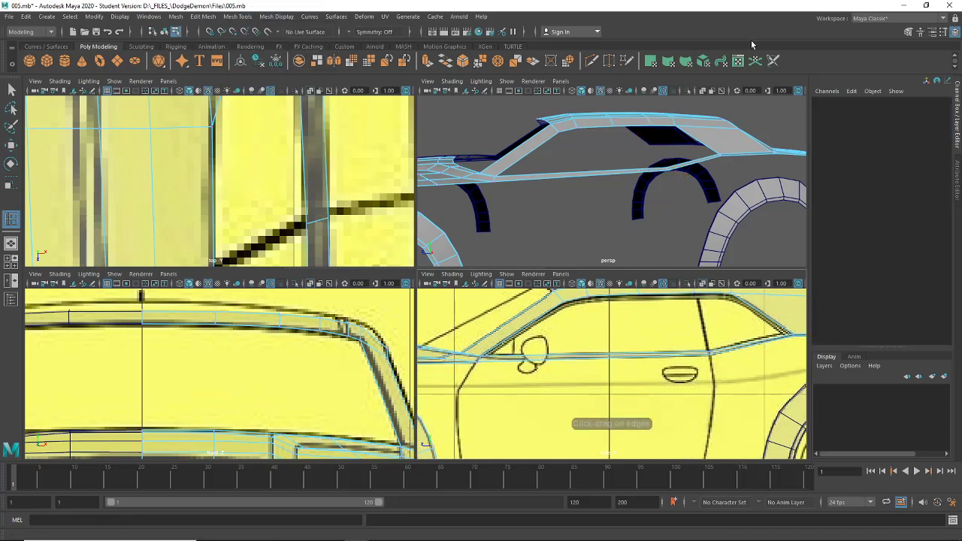
pyautogui.click(944, 34)
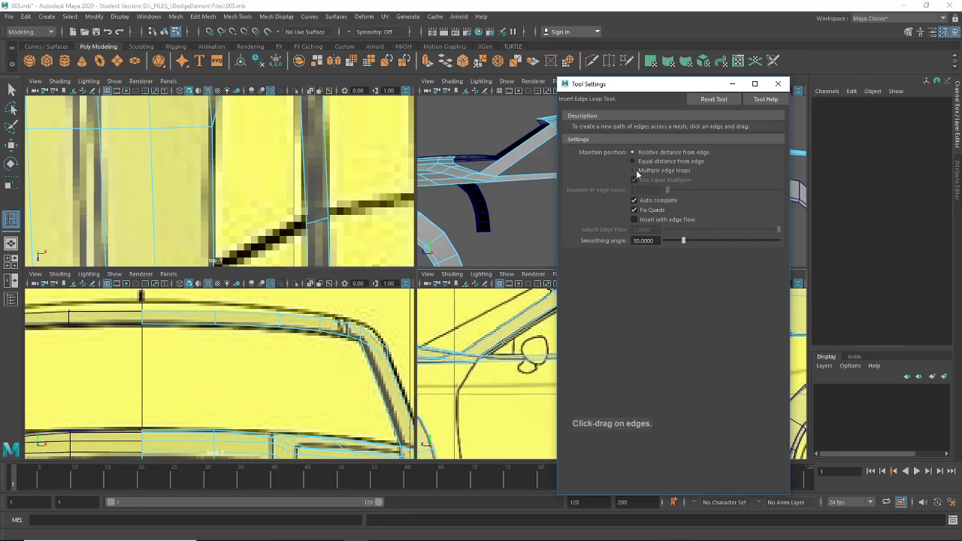
pyautogui.click(636, 172)
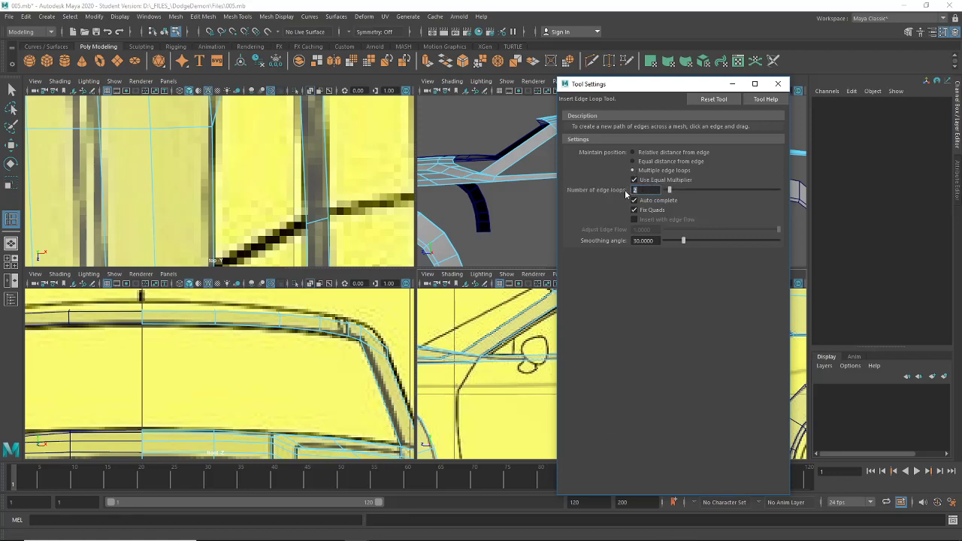
pyautogui.click(776, 84)
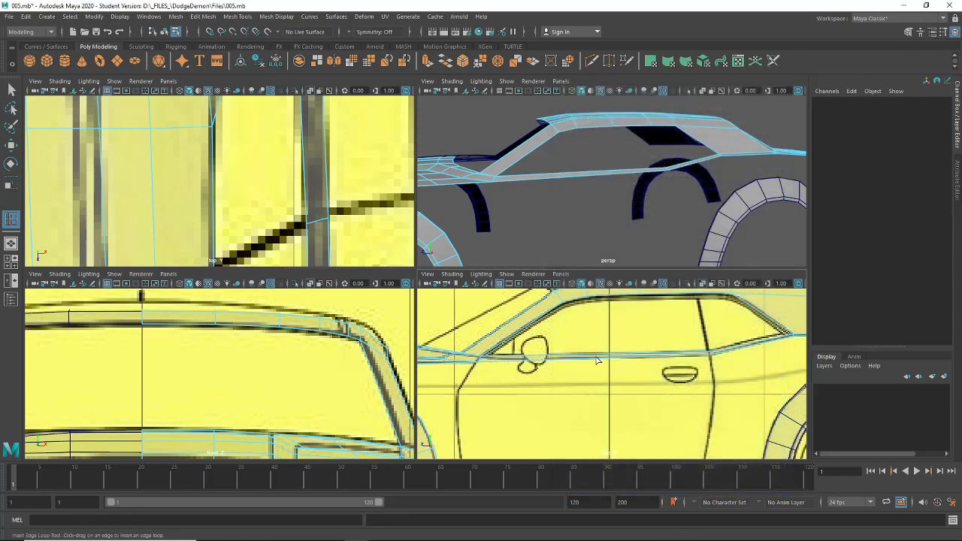
pyautogui.click(597, 360)
pyautogui.press('w')
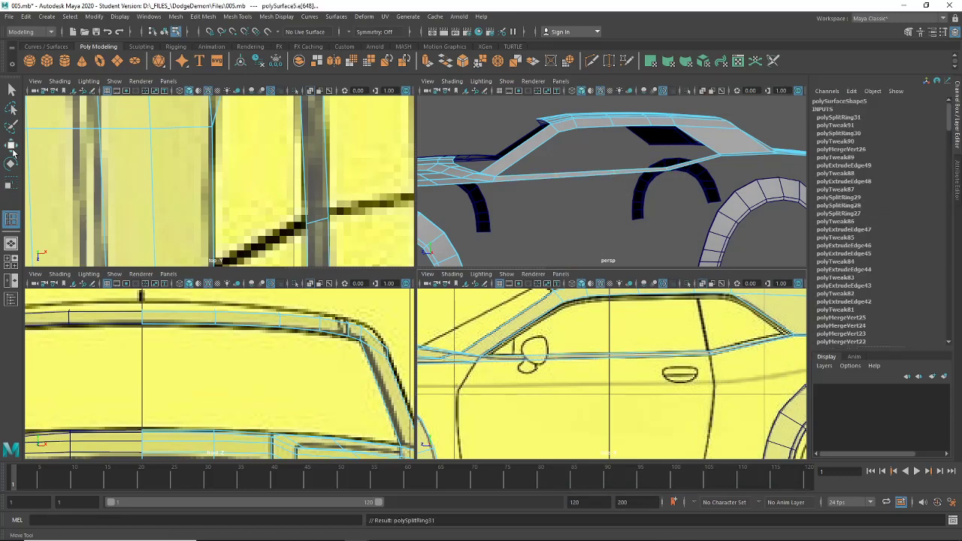
# - Adjust the height of the two inserted edges to follow the door's sill line in the side blueprint
pyautogui.scroll(5, 575, 363)
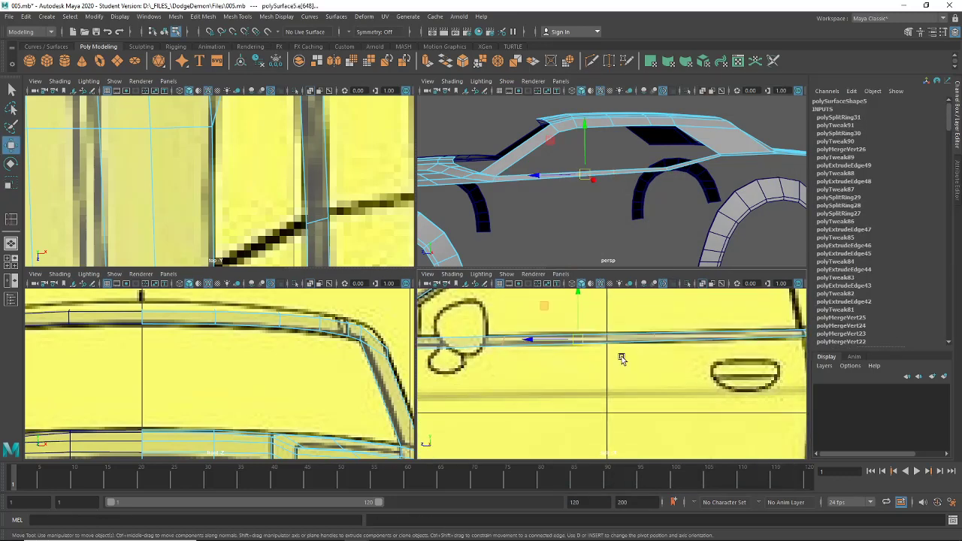
pyautogui.click(585, 342)
pyautogui.moveTo(584, 311); pyautogui.dragTo(585, 308)
pyautogui.click(509, 334)
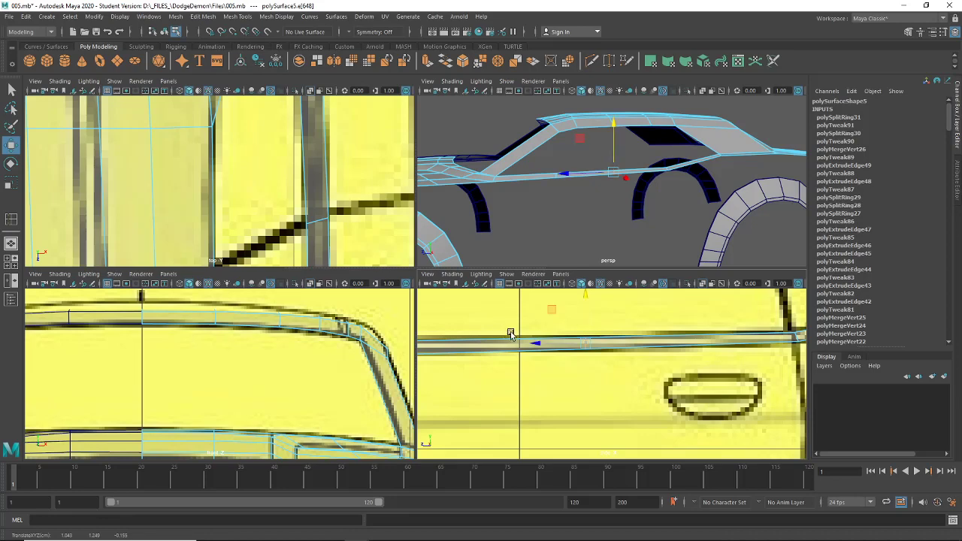
pyautogui.press('f')
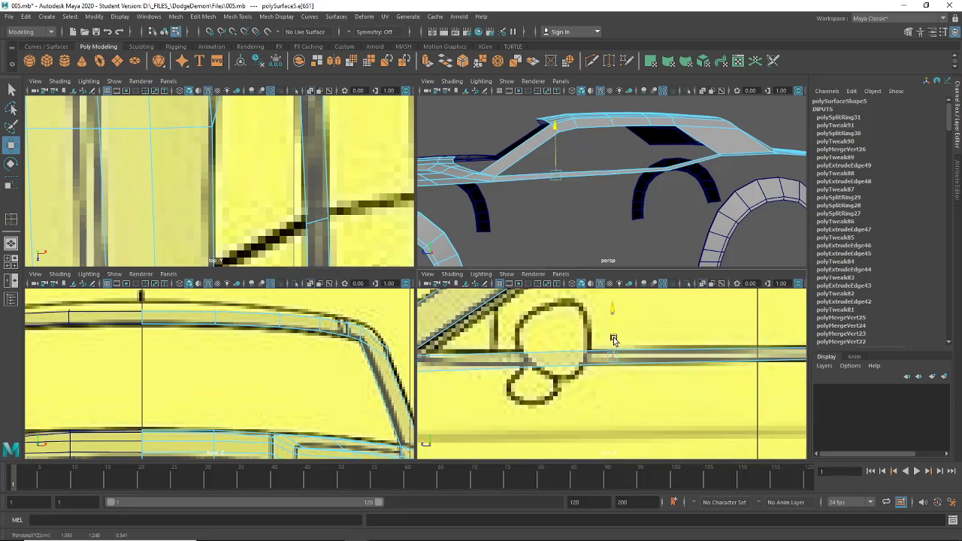
pyautogui.keyDown('alt'); pyautogui.moveTo(610, 341); pyautogui.dragTo(700, 350, button='middle'); pyautogui.keyUp('alt')
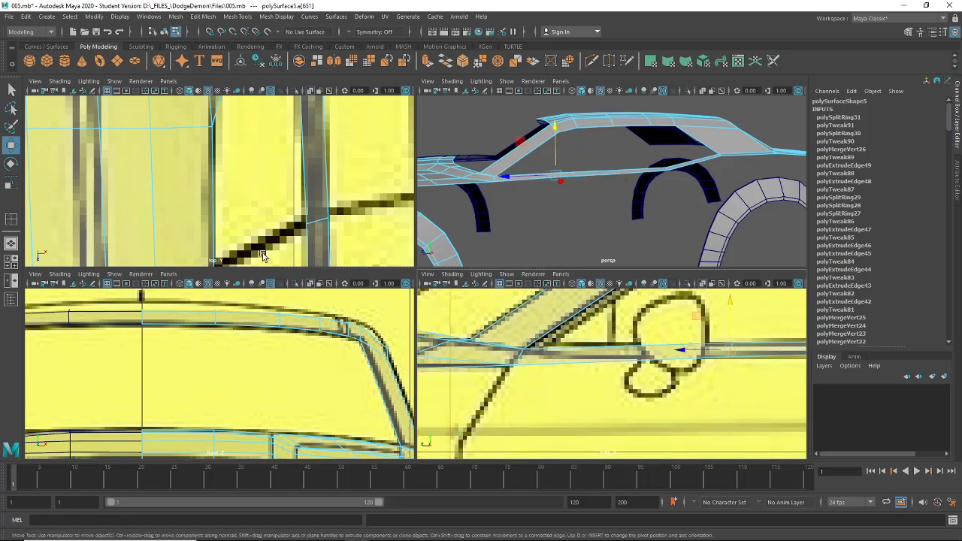
# - Shift the two inserted edges sideways to follow the body line in the top blueprint
pyautogui.press('space')
pyautogui.press('f')
pyautogui.scroll(-3, 418, 318)
pyautogui.keyDown('alt'); pyautogui.moveTo(418, 319); pyautogui.dragTo(439, 294, button='middle'); pyautogui.keyUp('alt')
pyautogui.scroll(5, 437, 289)
pyautogui.scroll(5, 444, 264)
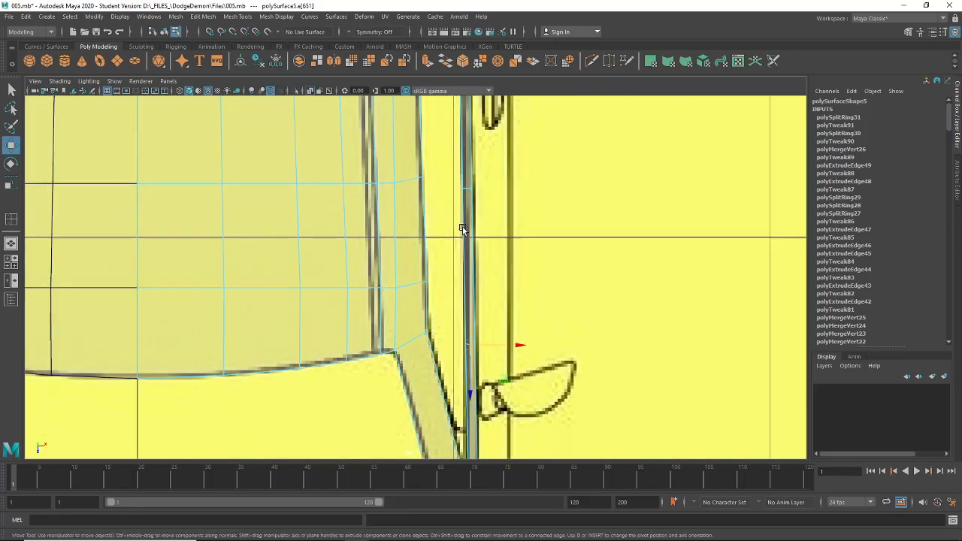
pyautogui.click(495, 183)
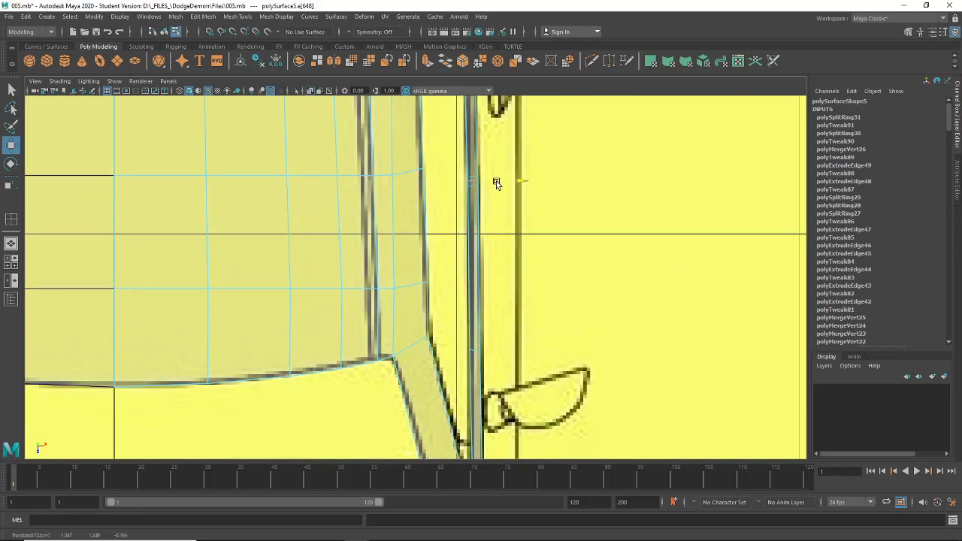
pyautogui.click(471, 353)
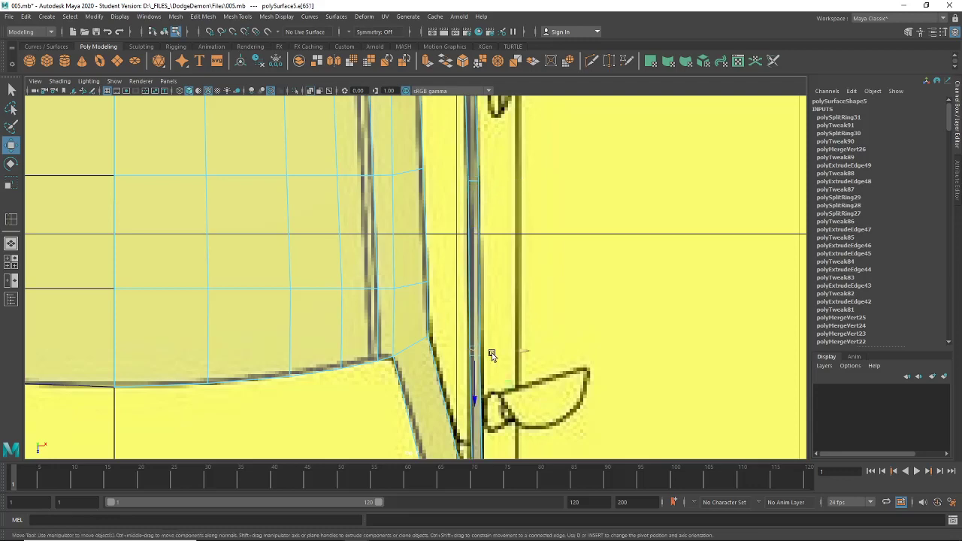
# - Leave component editing and examine the door-top strip against the rest of the body in the perspective view
pyautogui.click(466, 351)
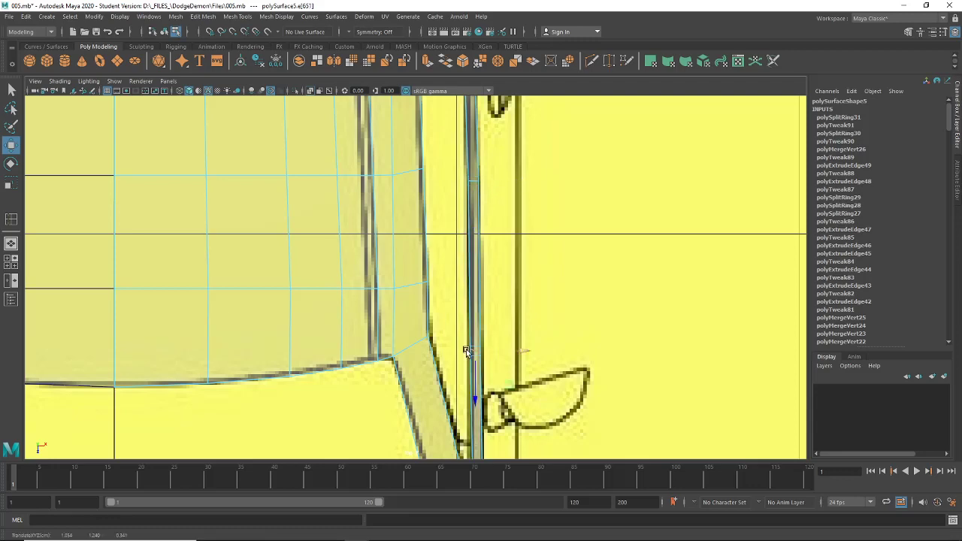
pyautogui.click(11, 243)
pyautogui.keyDown('alt'); pyautogui.moveTo(489, 293); pyautogui.dragTo(554, 253); pyautogui.keyUp('alt')
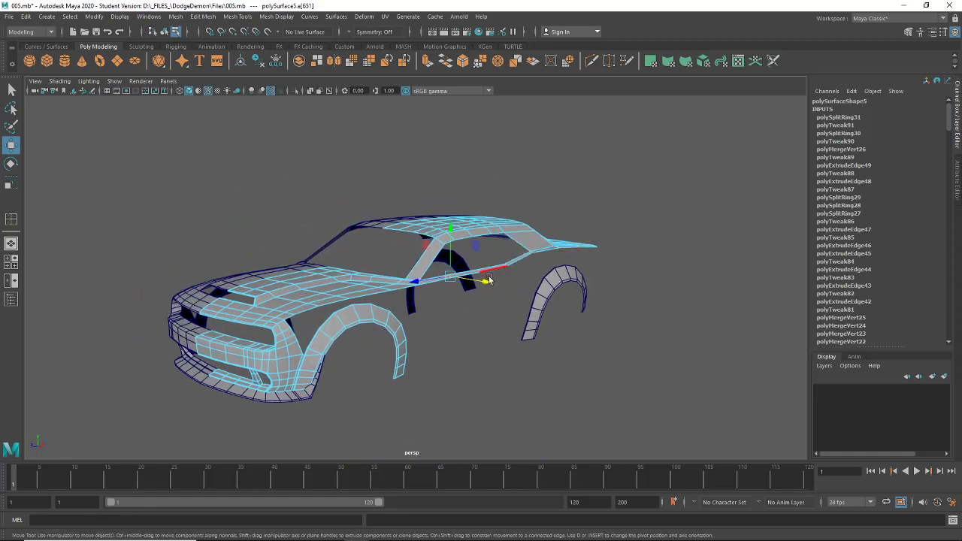
pyautogui.click(164, 31)
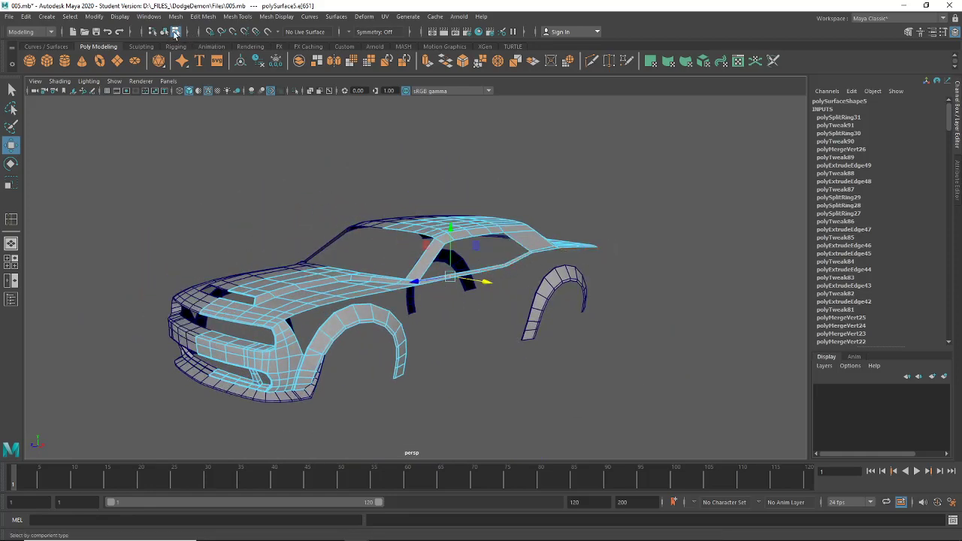
pyautogui.click(391, 346)
pyautogui.moveTo(391, 345)
pyautogui.keyDown('alt'); pyautogui.mouseDown()
pyautogui.moveTo(443, 339)
pyautogui.moveTo(404, 341)
pyautogui.mouseUp(); pyautogui.keyUp('alt')
pyautogui.click(405, 340)
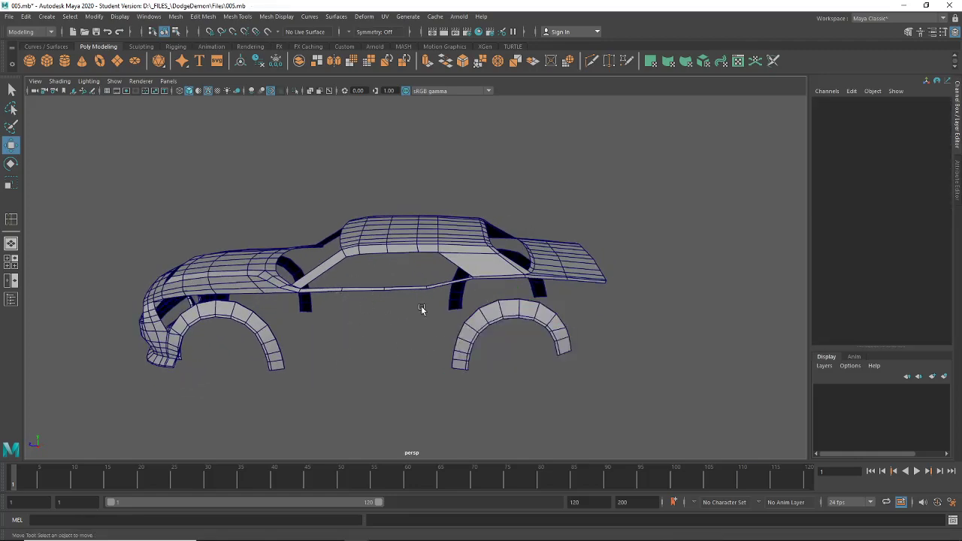
pyautogui.keyDown('alt'); pyautogui.moveTo(427, 315); pyautogui.dragTo(409, 328); pyautogui.keyUp('alt')
# - Select the rear wheel arch and examine the rear bumper and front fender areas in the side blueprint
pyautogui.click(449, 338)
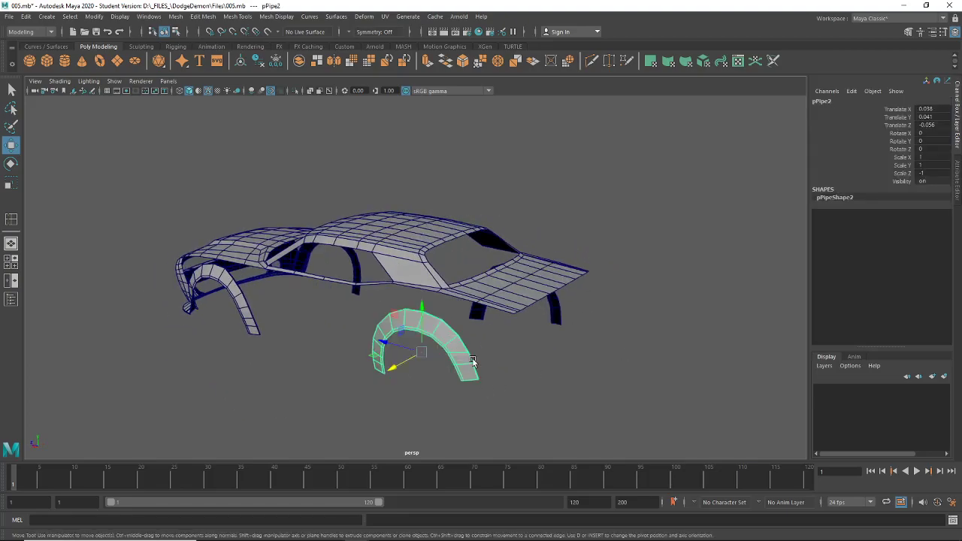
pyautogui.click(11, 261)
pyautogui.press('space')
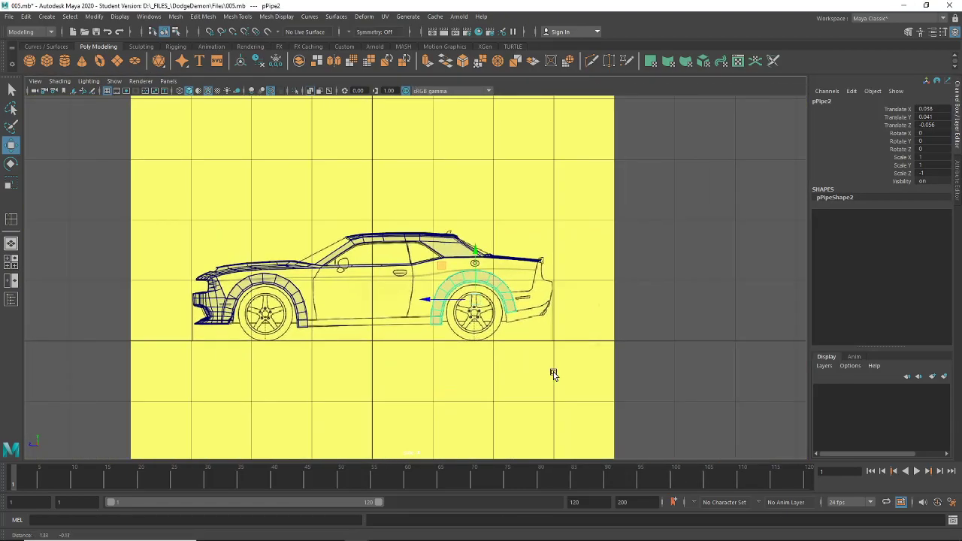
pyautogui.keyDown('alt'); pyautogui.moveTo(553, 374); pyautogui.dragTo(543, 372, button='middle'); pyautogui.keyUp('alt')
pyautogui.scroll(4, 548, 353)
pyautogui.scroll(-4, 559, 313)
pyautogui.keyDown('alt'); pyautogui.moveTo(601, 308); pyautogui.dragTo(472, 294, button='middle'); pyautogui.keyUp('alt')
pyautogui.scroll(7, 451, 299)
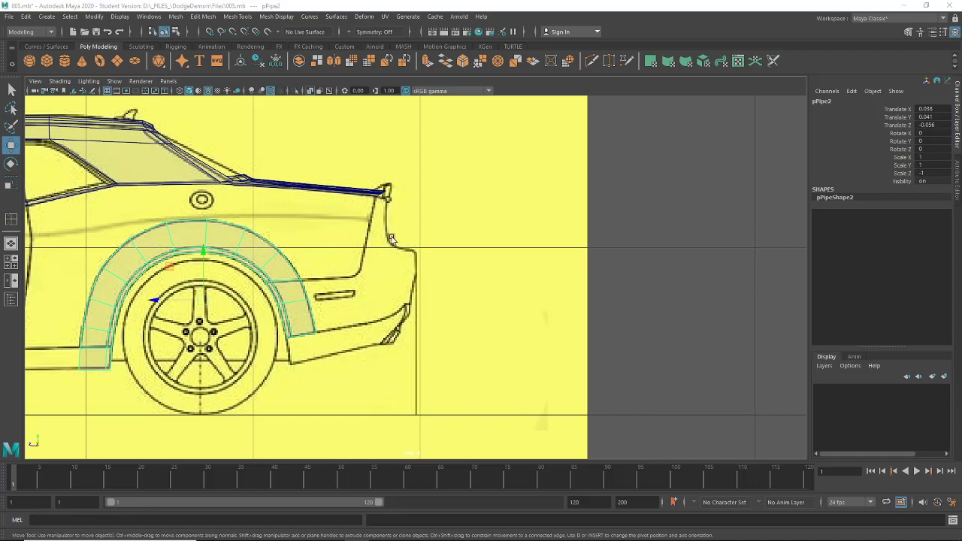
pyautogui.keyDown('alt'); pyautogui.moveTo(307, 291); pyautogui.dragTo(642, 272, button='middle'); pyautogui.keyUp('alt')
pyautogui.keyDown('alt'); pyautogui.moveTo(363, 260); pyautogui.dragTo(715, 271, button='middle'); pyautogui.keyUp('alt')
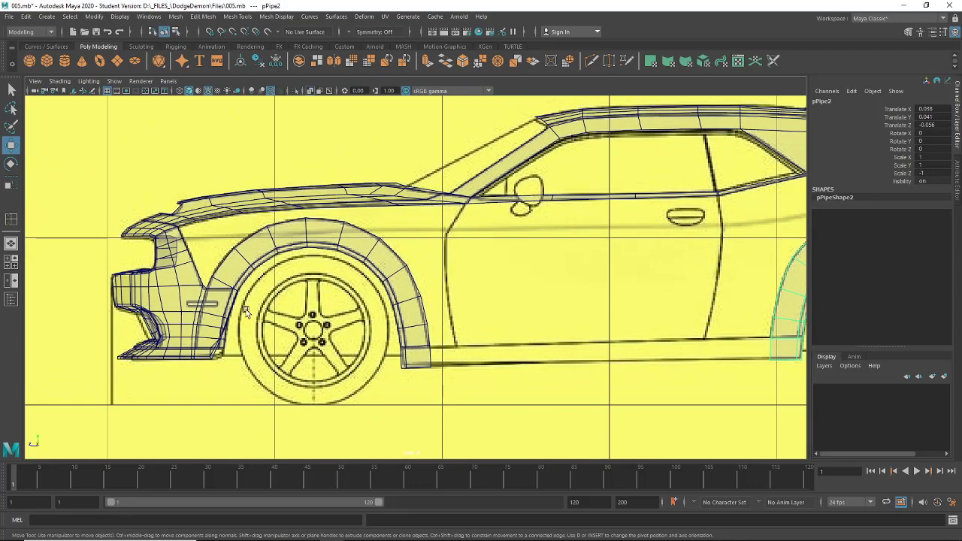
pyautogui.press('f')
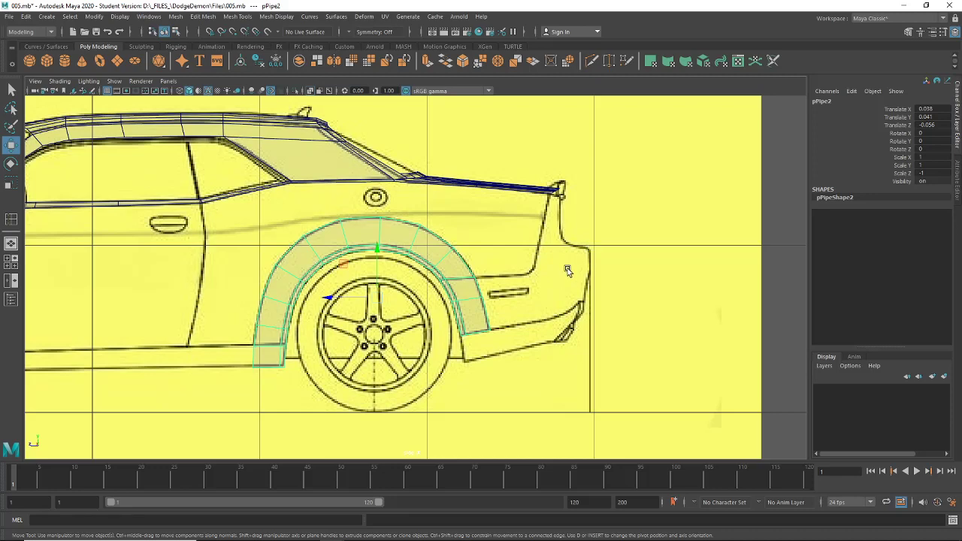
# - Extrude the lower outer edges of the rear wheel arch about 0.33 units rearward to the bumper's corner in the side blueprint
pyautogui.moveTo(467, 286); pyautogui.dragTo(463, 222, button='right')
pyautogui.scroll(2, 451, 278)
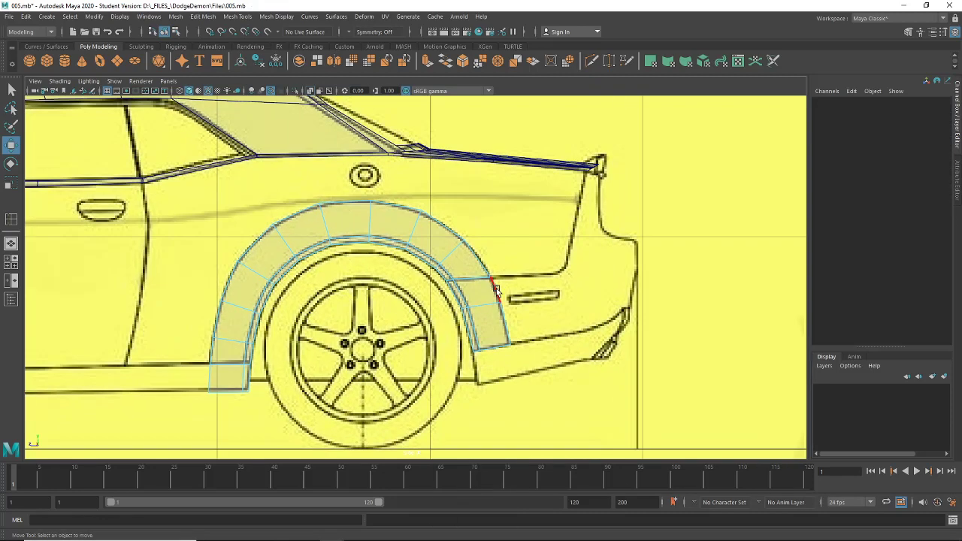
pyautogui.click(502, 312)
pyautogui.hotkey('ctrl', 'e')
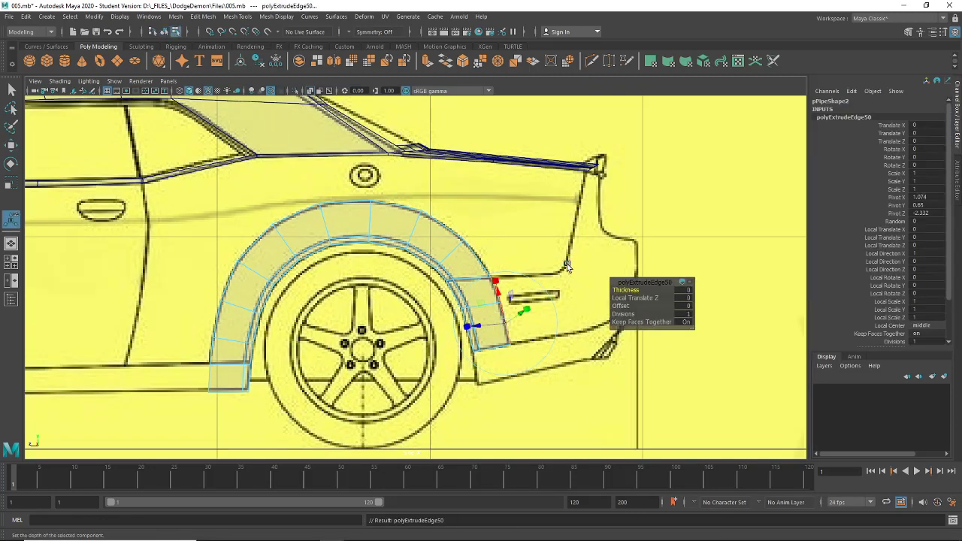
pyautogui.moveTo(497, 310); pyautogui.dragTo(573, 308)
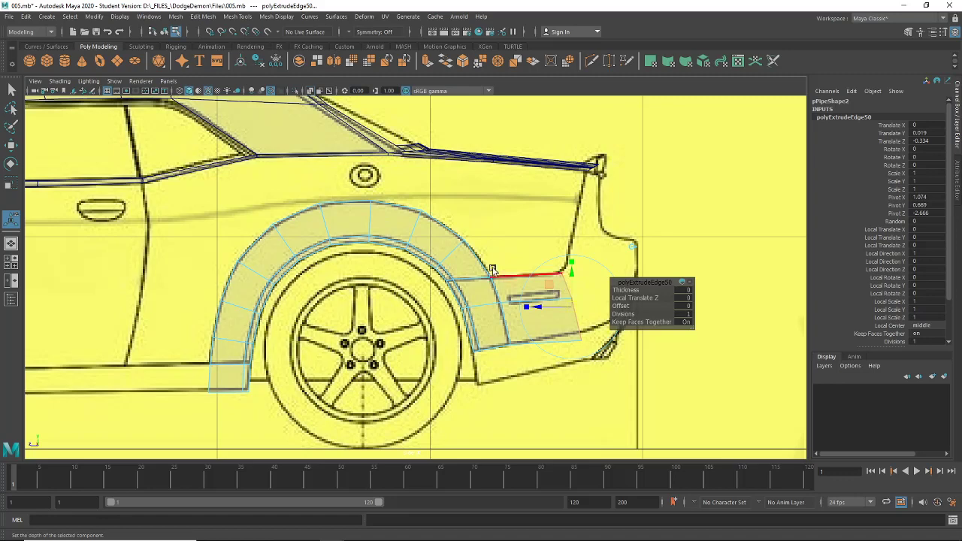
# - Move the middle and lower end vertices of the extruded bumper section forward to fit the bumper lines in the side blueprint
pyautogui.keyDown('alt'); pyautogui.moveTo(493, 270); pyautogui.dragTo(402, 309, button='middle'); pyautogui.keyUp('alt')
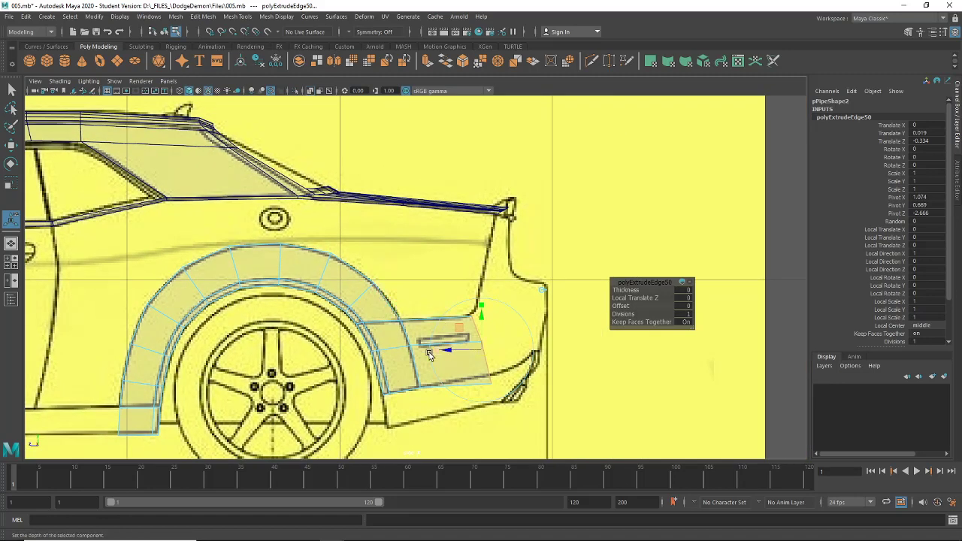
pyautogui.moveTo(396, 255); pyautogui.dragTo(348, 255, button='right')
pyautogui.click(12, 145)
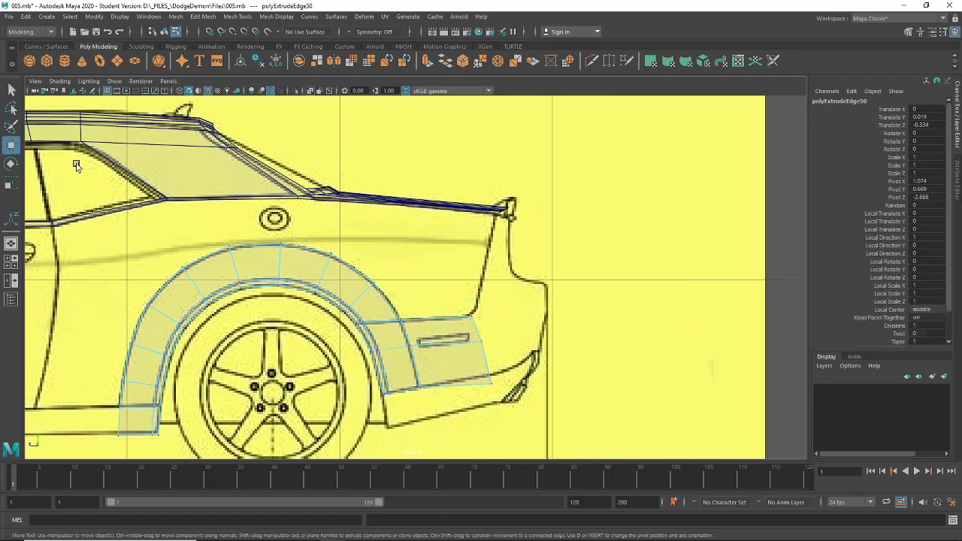
pyautogui.scroll(1, 414, 334)
pyautogui.click(494, 352)
pyautogui.moveTo(493, 351); pyautogui.dragTo(488, 351)
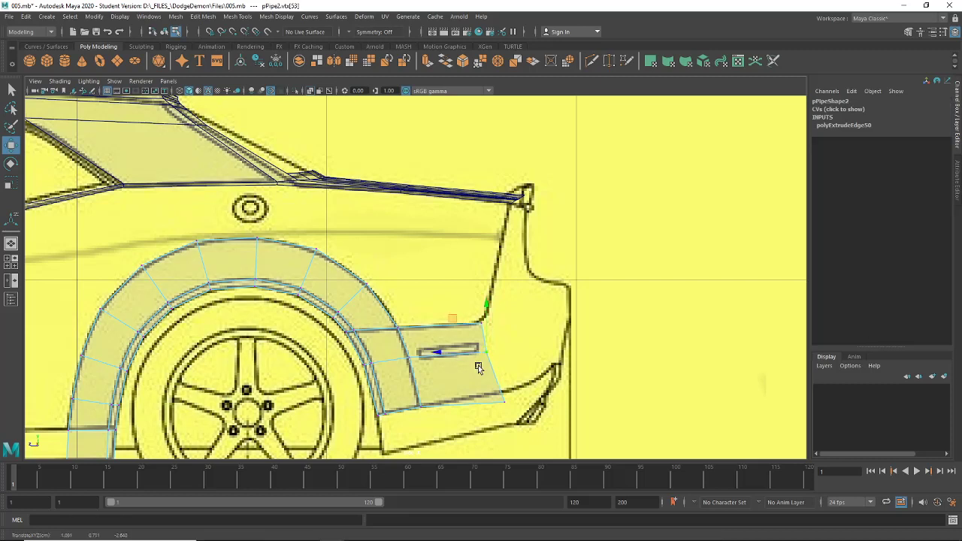
pyautogui.click(507, 406)
pyautogui.moveTo(507, 405); pyautogui.dragTo(496, 400)
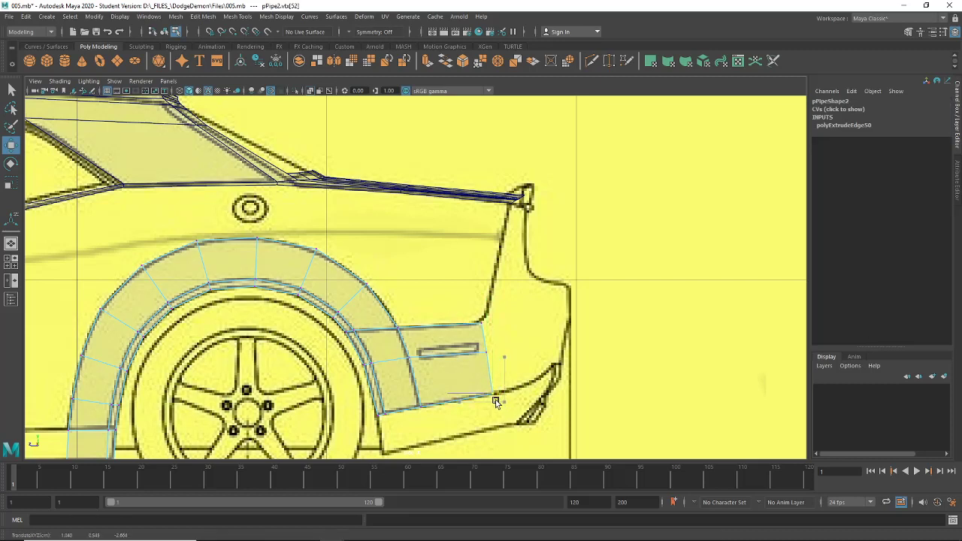
# - Shift the bumper section's end vertices inward to follow the car's rear side outline in the top blueprint
pyautogui.scroll(-3, 496, 401)
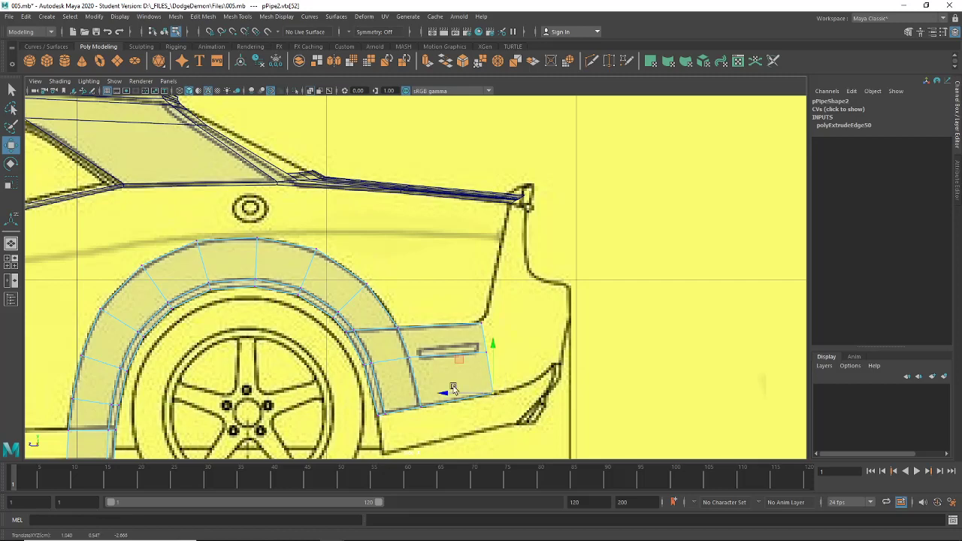
pyautogui.click(14, 269)
pyautogui.keyDown('alt'); pyautogui.moveTo(609, 381); pyautogui.dragTo(511, 355, button='middle'); pyautogui.keyUp('alt')
pyautogui.scroll(2, 518, 364)
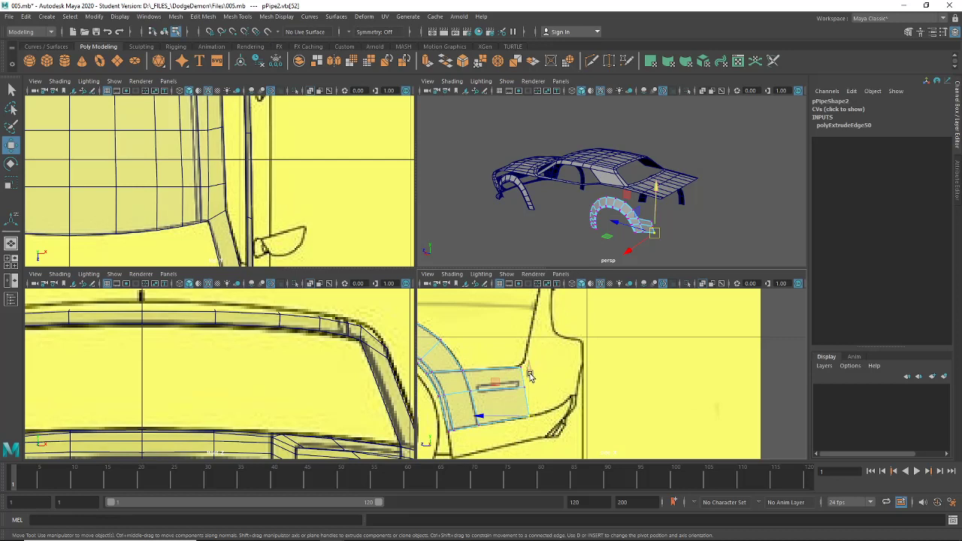
pyautogui.keyDown('alt'); pyautogui.moveTo(532, 369); pyautogui.dragTo(532, 397, button='middle'); pyautogui.keyUp('alt')
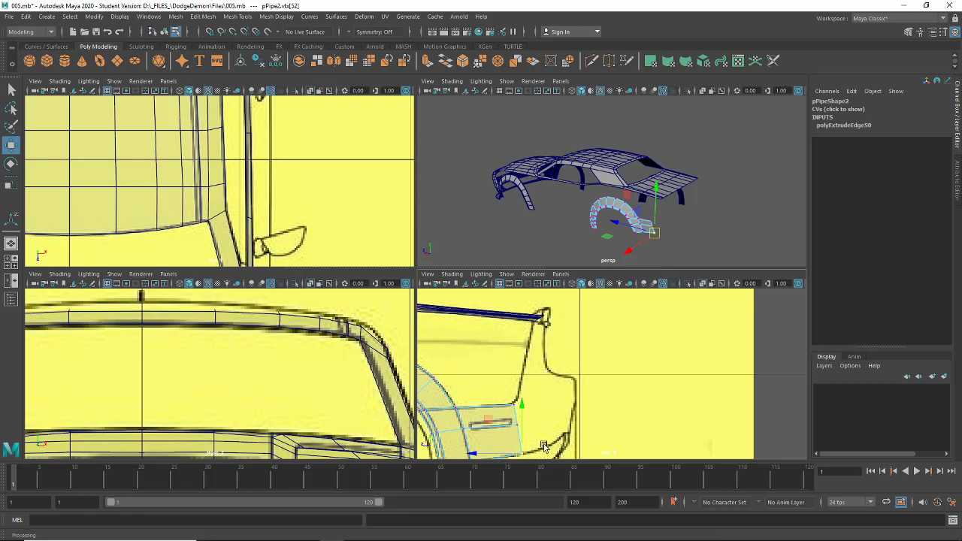
pyautogui.keyDown('alt'); pyautogui.moveTo(514, 412); pyautogui.dragTo(519, 390, button='middle'); pyautogui.keyUp('alt')
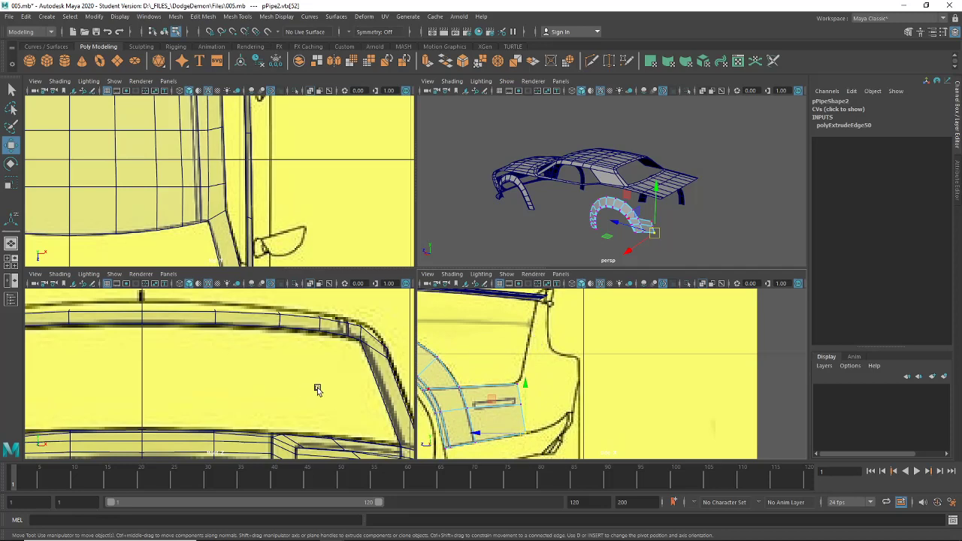
pyautogui.keyDown('alt'); pyautogui.moveTo(246, 128); pyautogui.dragTo(229, 225, button='middle'); pyautogui.keyUp('alt')
pyautogui.keyDown('alt'); pyautogui.moveTo(226, 113); pyautogui.dragTo(218, 239, button='middle'); pyautogui.keyUp('alt')
pyautogui.keyDown('alt'); pyautogui.moveTo(219, 149); pyautogui.dragTo(234, 242, button='middle'); pyautogui.keyUp('alt')
pyautogui.keyDown('alt'); pyautogui.moveTo(241, 191); pyautogui.dragTo(241, 223, button='middle'); pyautogui.keyUp('alt')
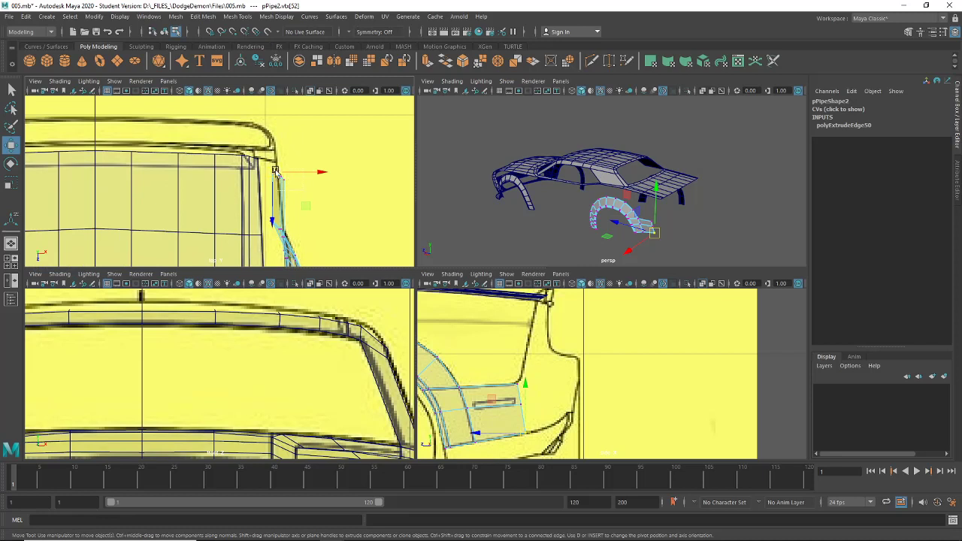
pyautogui.moveTo(275, 170); pyautogui.dragTo(314, 175)
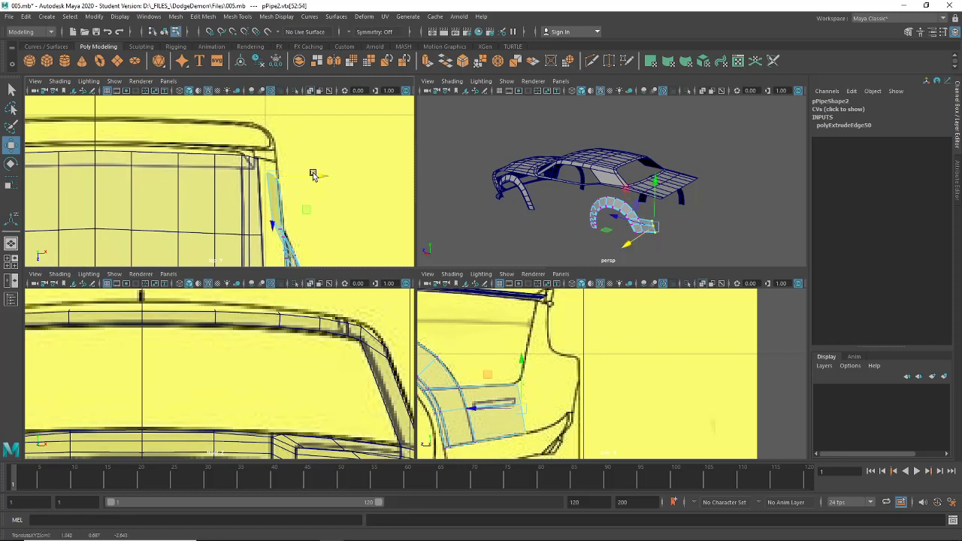
# - Switch the front viewport to the back orthographic view and frame the rear wheel arch there
pyautogui.click(168, 274)
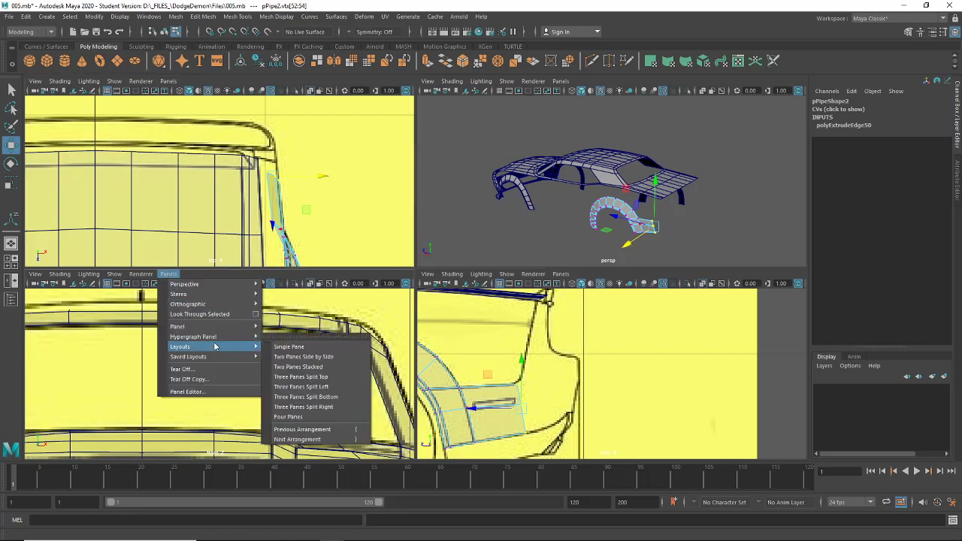
pyautogui.moveTo(218, 304)
pyautogui.click(301, 308)
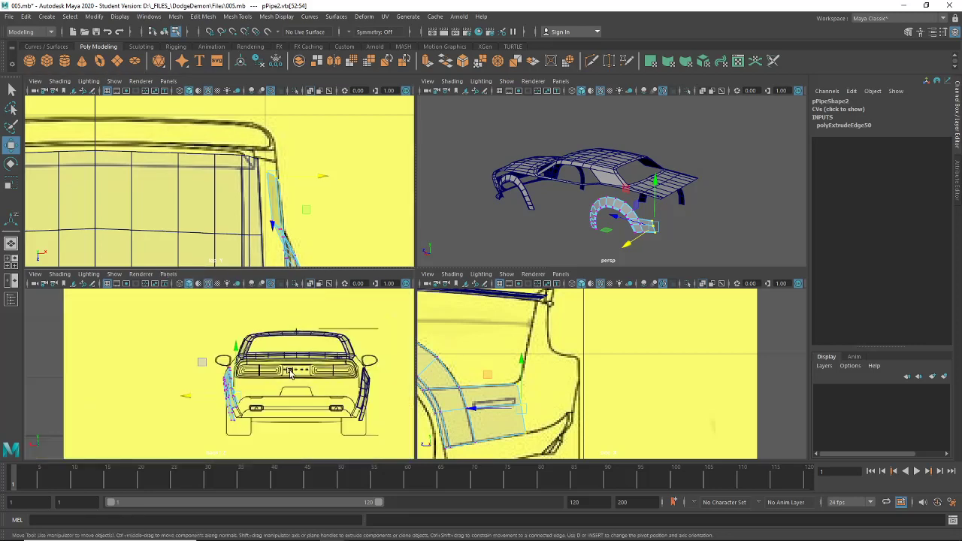
pyautogui.scroll(5, 377, 394)
pyautogui.scroll(4, 377, 395)
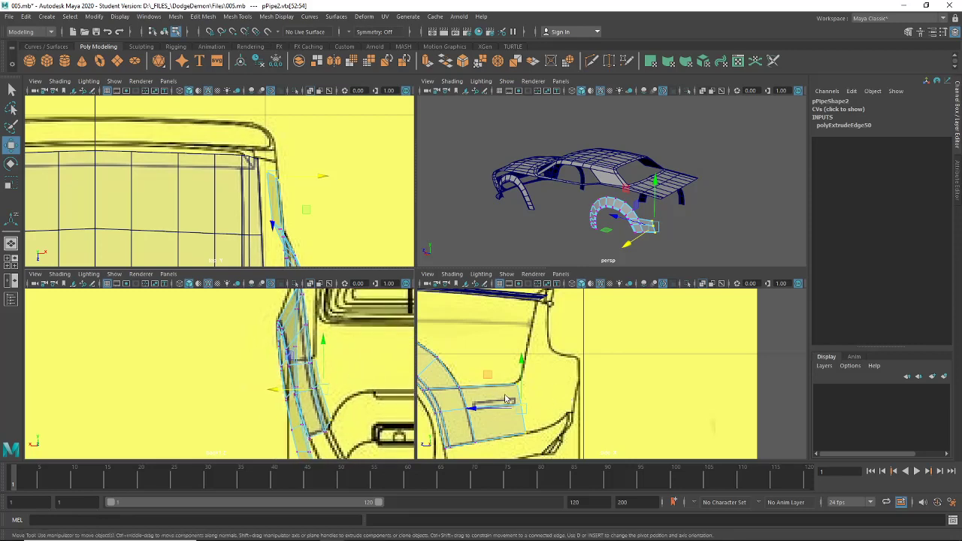
pyautogui.moveTo(504, 278); pyautogui.dragTo(506, 253, button='right')
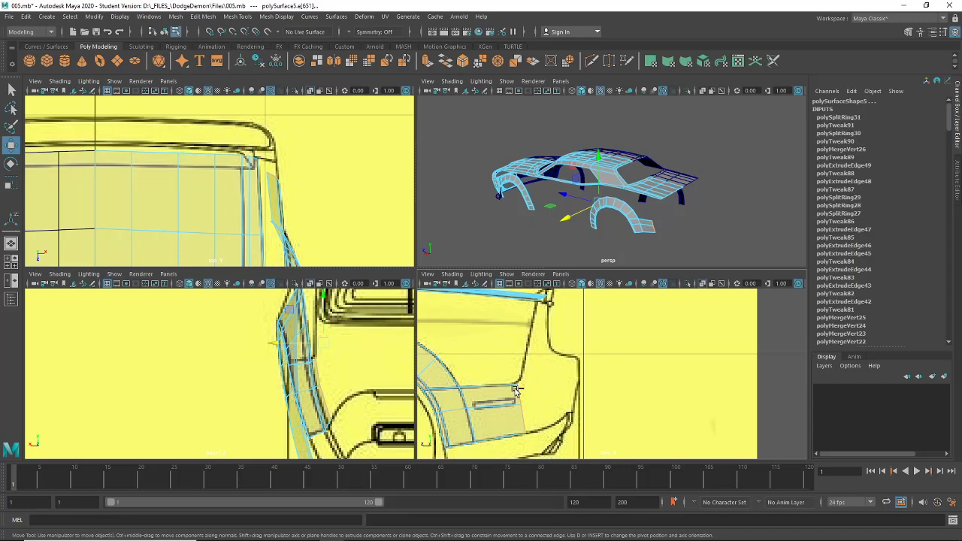
pyautogui.hotkey('ctrl', 'e')
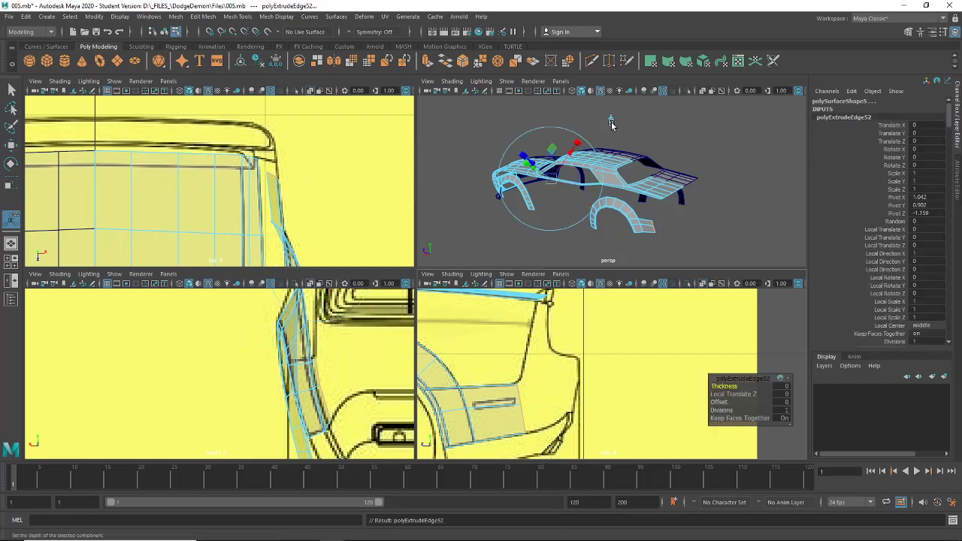
pyautogui.click(611, 121)
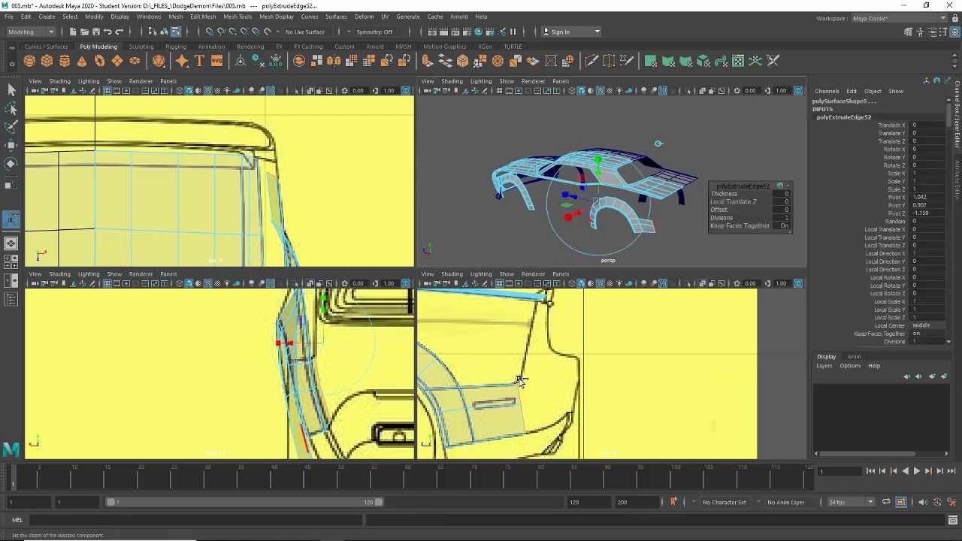
pyautogui.hotkey('ctrl', 'z')
pyautogui.hotkey('ctrl', 'z')
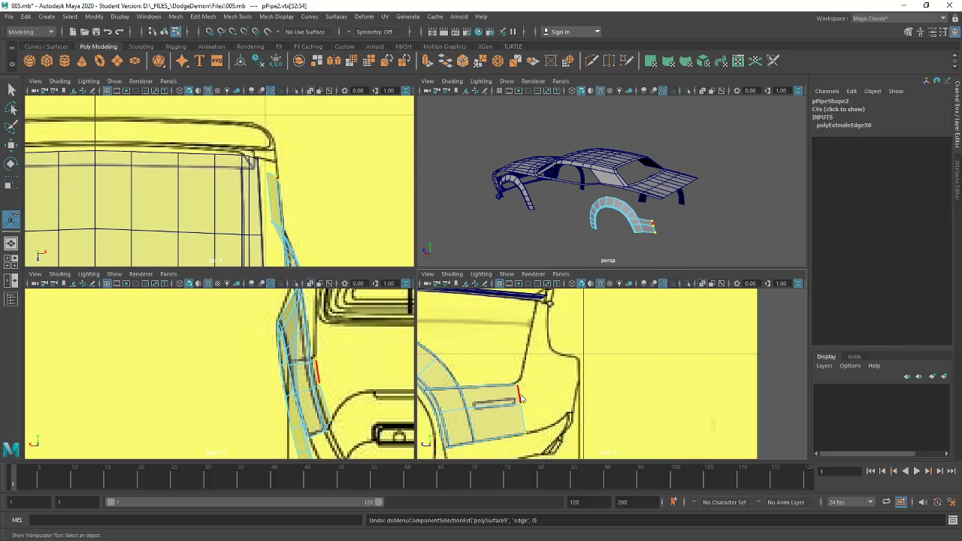
# - Extrude the bumper section's end edges about 0.19 units rearward and 0.06 units upward in the side view
pyautogui.moveTo(520, 396); pyautogui.dragTo(513, 233, button='right')
pyautogui.click(526, 415)
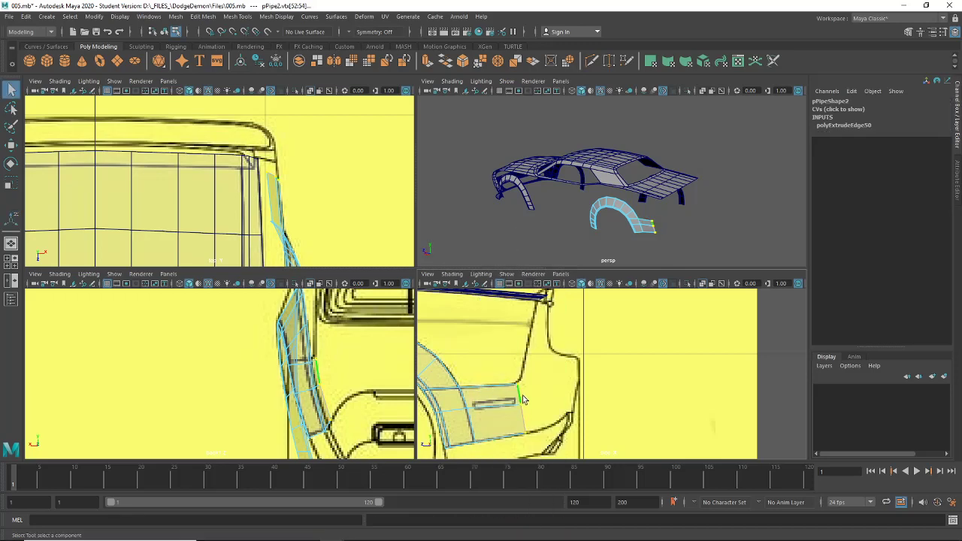
pyautogui.hotkey('ctrl', 'e')
pyautogui.click(581, 351)
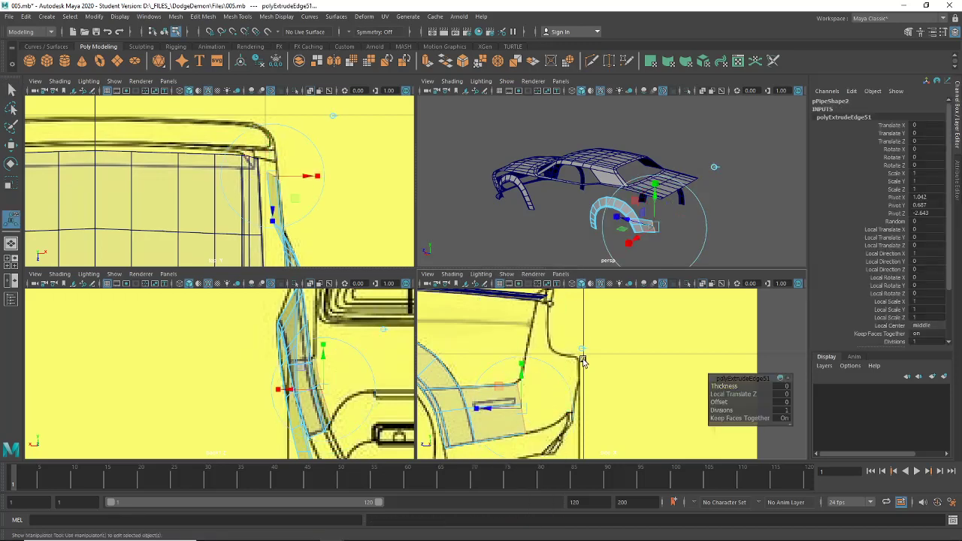
pyautogui.moveTo(522, 408); pyautogui.dragTo(555, 401)
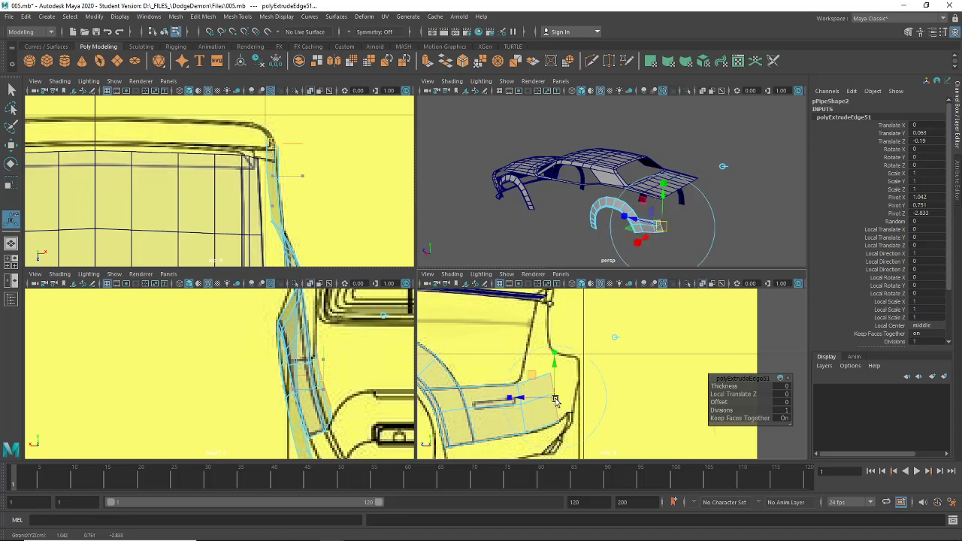
# - Select the new section's end vertices and shift them inward to the rear corner outline in the top blueprint
pyautogui.moveTo(538, 398); pyautogui.dragTo(483, 258, button='right')
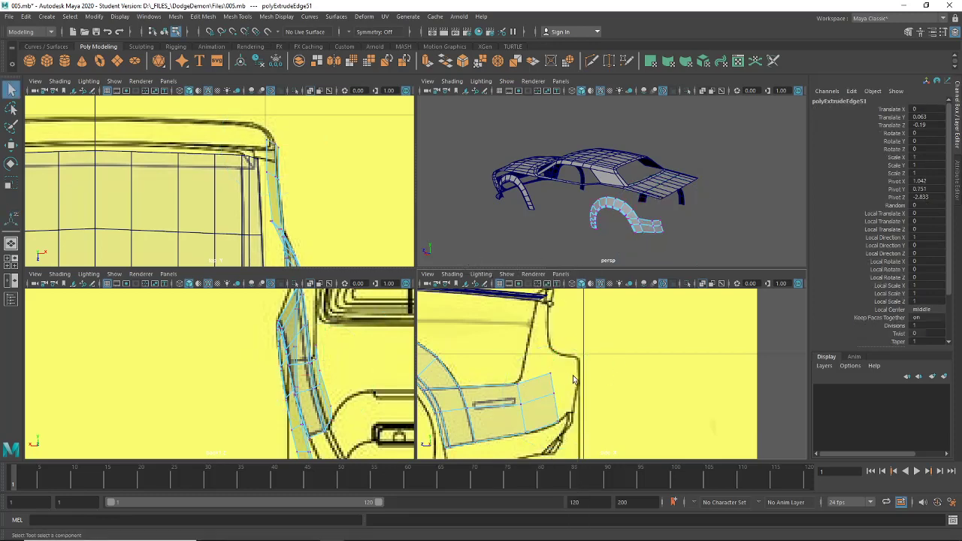
pyautogui.moveTo(559, 382); pyautogui.dragTo(533, 410)
pyautogui.press('w')
pyautogui.scroll(2, 496, 353)
pyautogui.keyDown('alt'); pyautogui.moveTo(281, 180); pyautogui.dragTo(289, 210, button='middle'); pyautogui.keyUp('alt')
pyautogui.moveTo(270, 162); pyautogui.dragTo(304, 175)
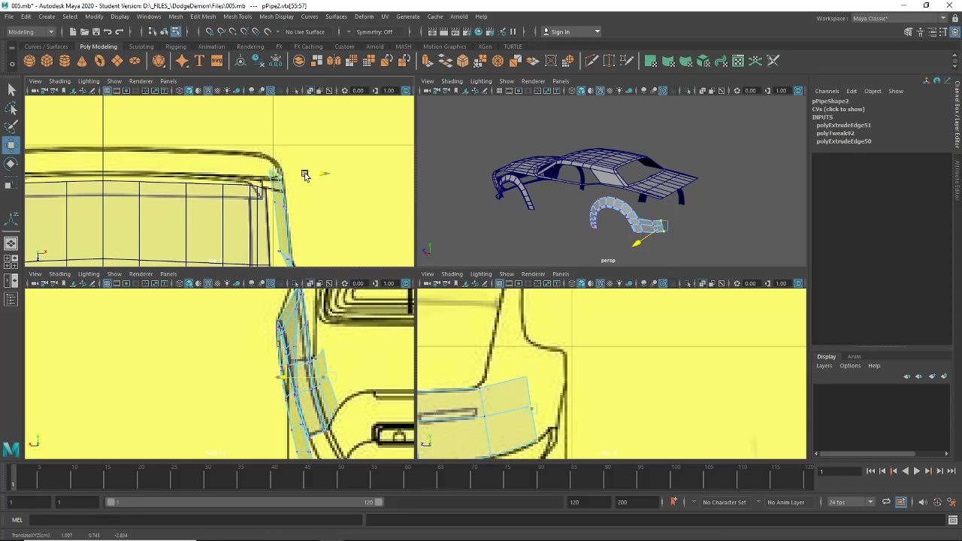
pyautogui.rightClick(514, 393)
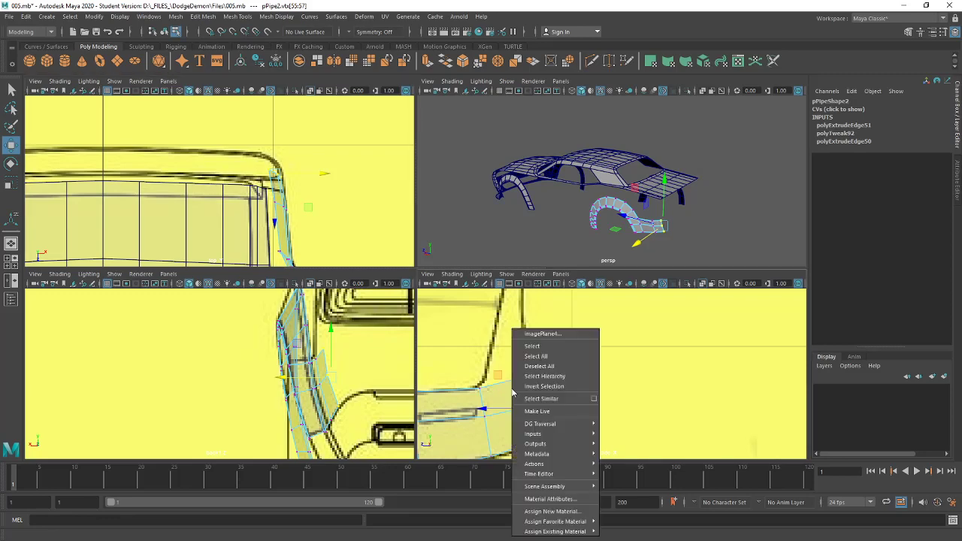
# - Extrude the bumper section's end edges about 0.17 units rearward and 0.10 units upward in the side view
pyautogui.rightClick(474, 389)
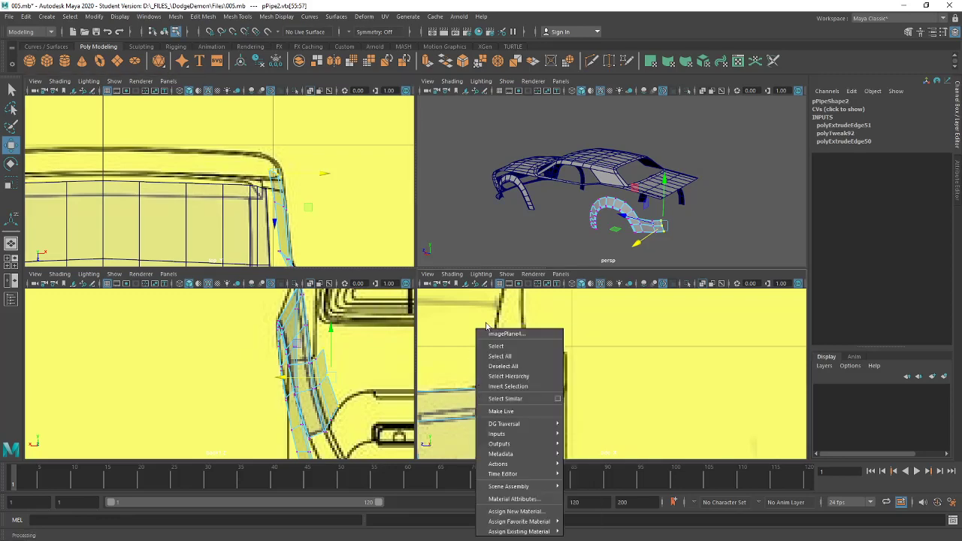
pyautogui.click(165, 33)
pyautogui.click(568, 235)
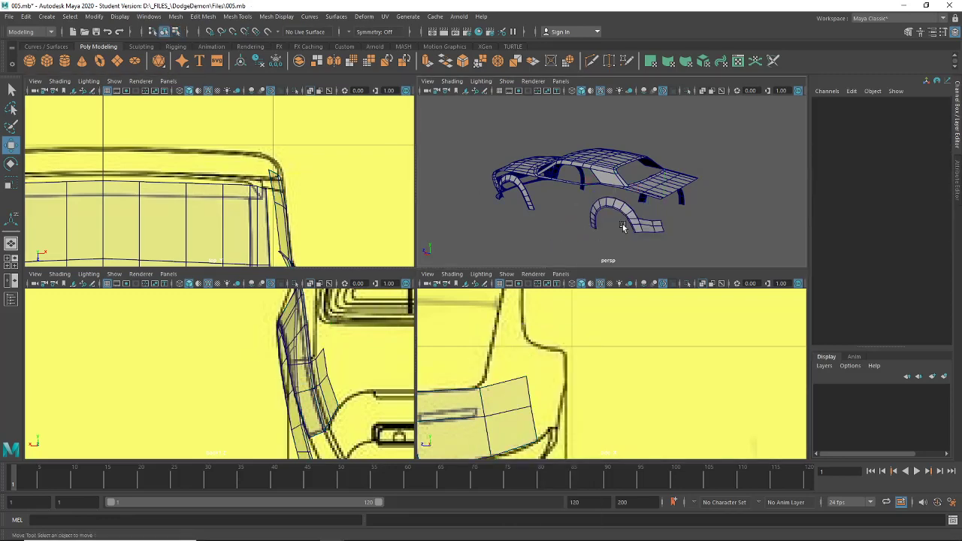
pyautogui.click(638, 222)
pyautogui.moveTo(634, 190); pyautogui.dragTo(637, 198, button='right')
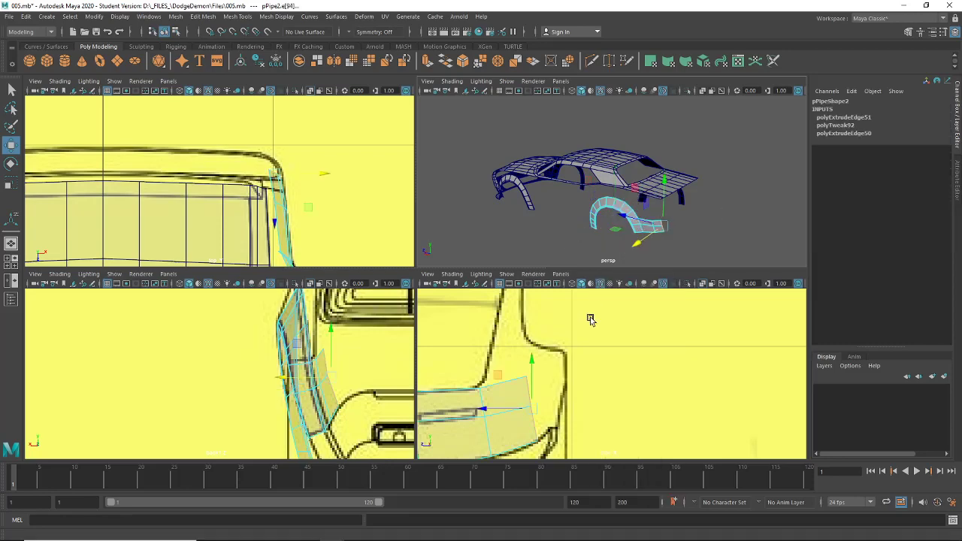
pyautogui.hotkey('ctrl', 'e')
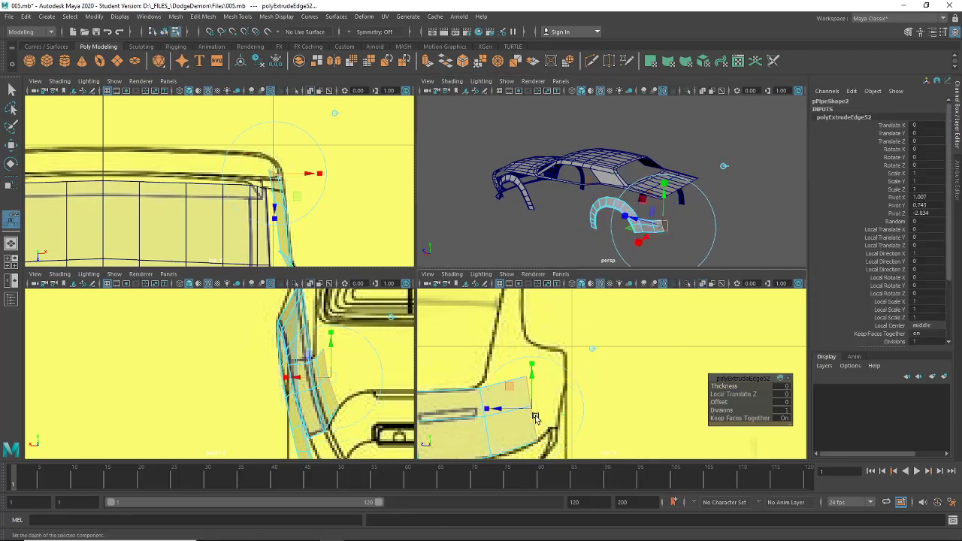
pyautogui.moveTo(557, 397); pyautogui.dragTo(575, 380)
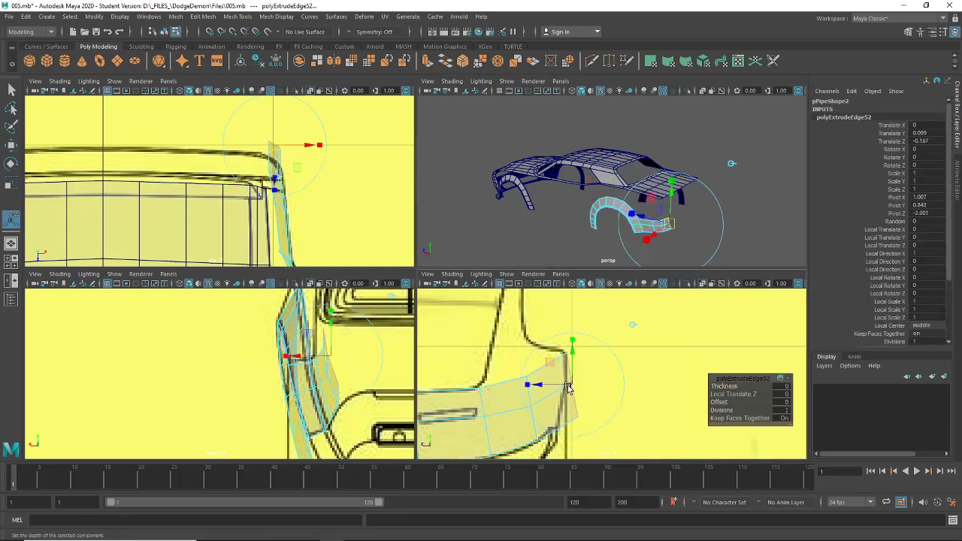
# - Move the new section's middle and lower end vertices individually onto the bumper's rear outline in the side blueprint
pyautogui.moveTo(560, 398); pyautogui.dragTo(511, 254, button='right')
pyautogui.click(11, 146)
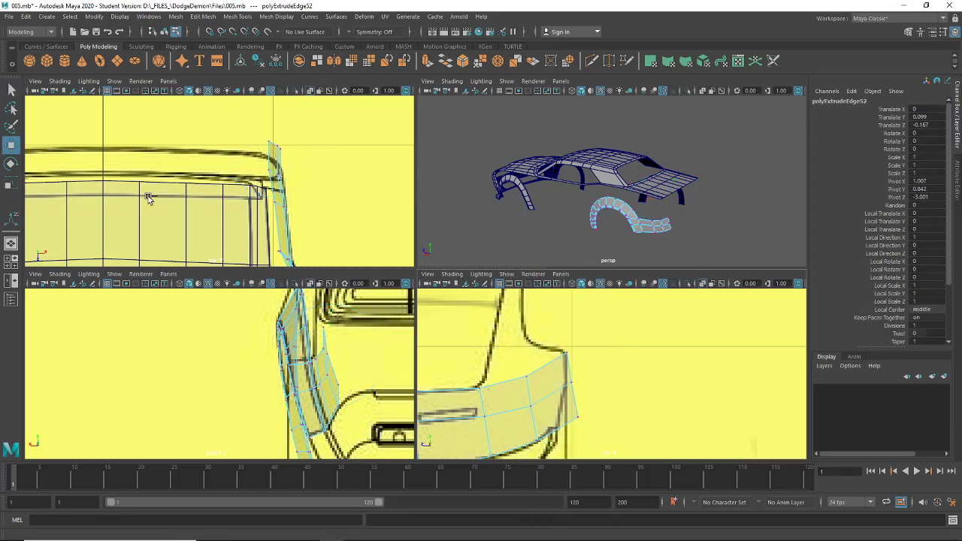
pyautogui.click(571, 382)
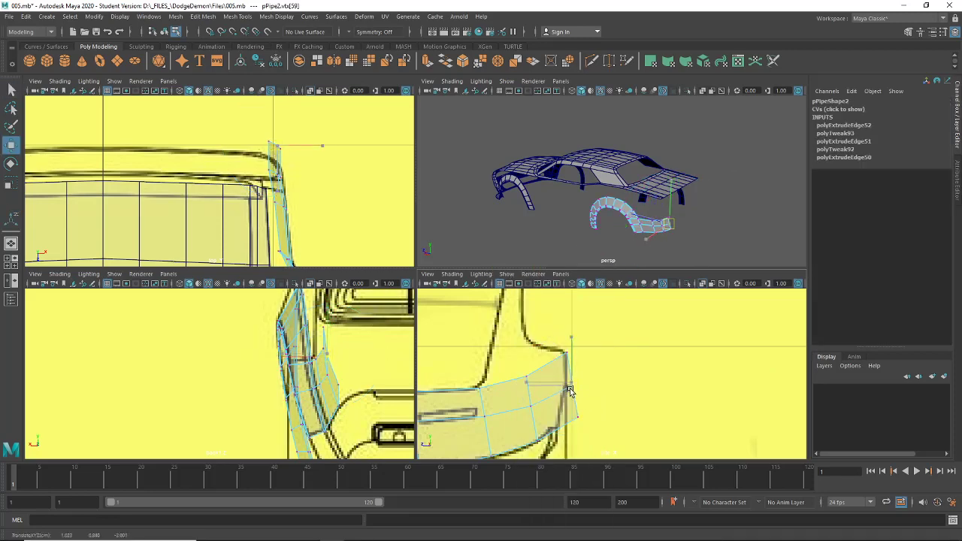
pyautogui.click(562, 423)
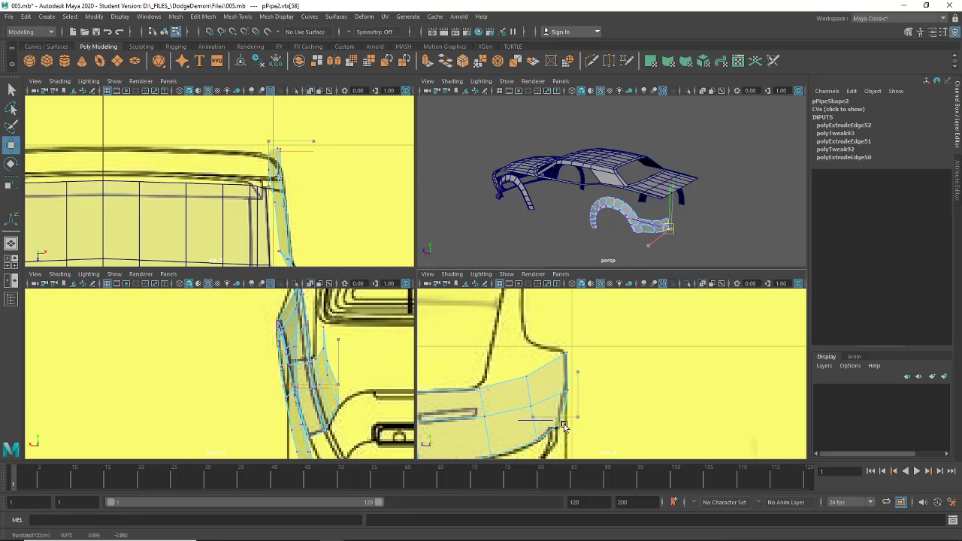
pyautogui.moveTo(562, 426); pyautogui.dragTo(560, 429)
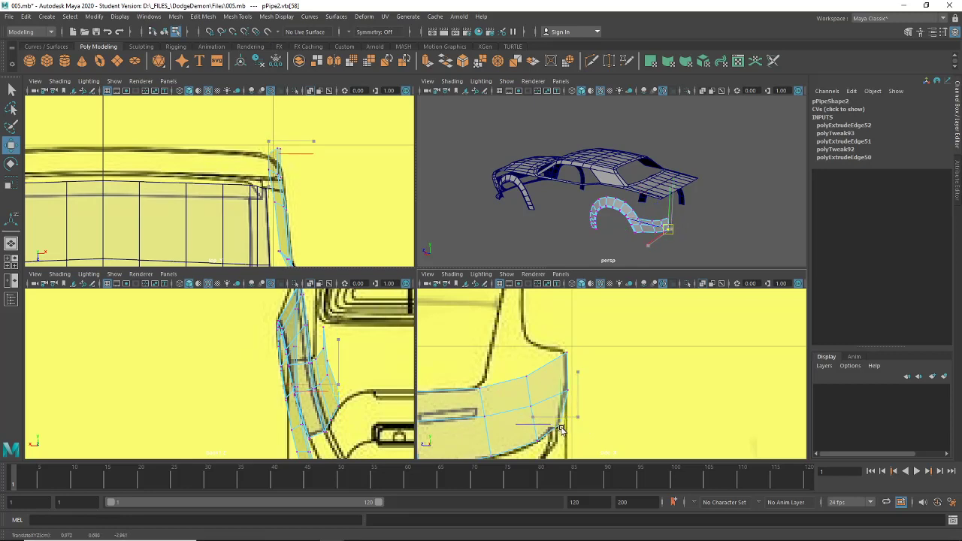
pyautogui.moveTo(560, 428); pyautogui.dragTo(560, 428)
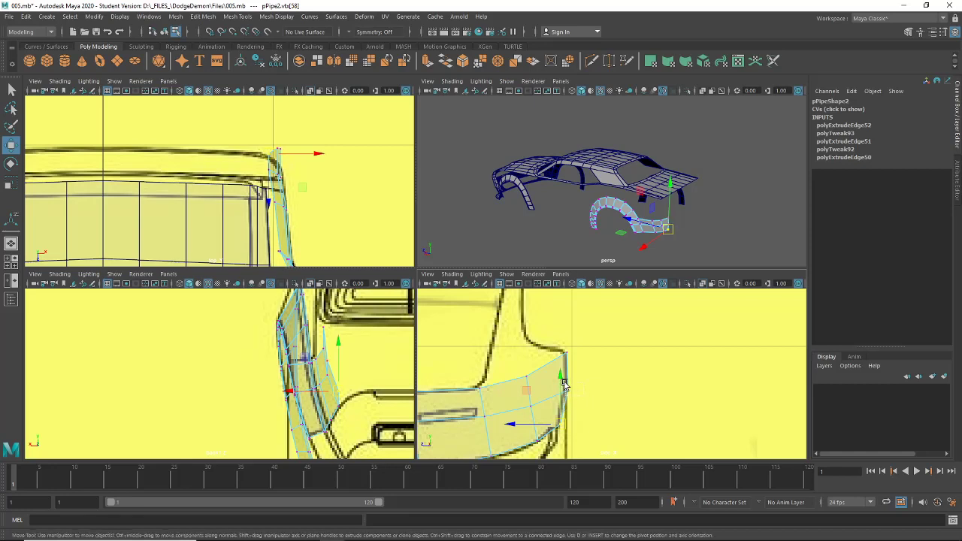
pyautogui.click(565, 385)
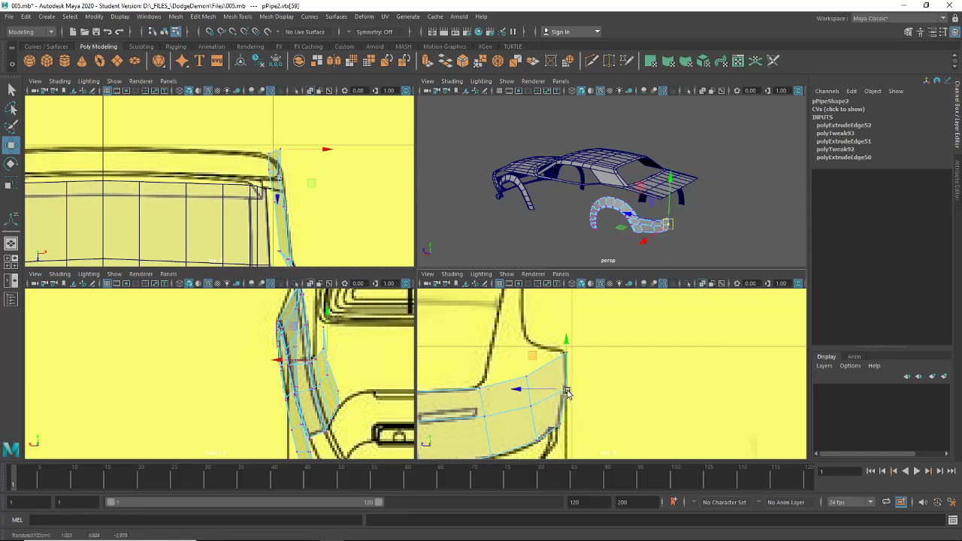
# - Select the section's three end vertices and pull them inward along the rear bumper towards the car's centre in the top view
pyautogui.keyDown('alt'); pyautogui.moveTo(568, 393); pyautogui.dragTo(587, 355, button='middle'); pyautogui.keyUp('alt')
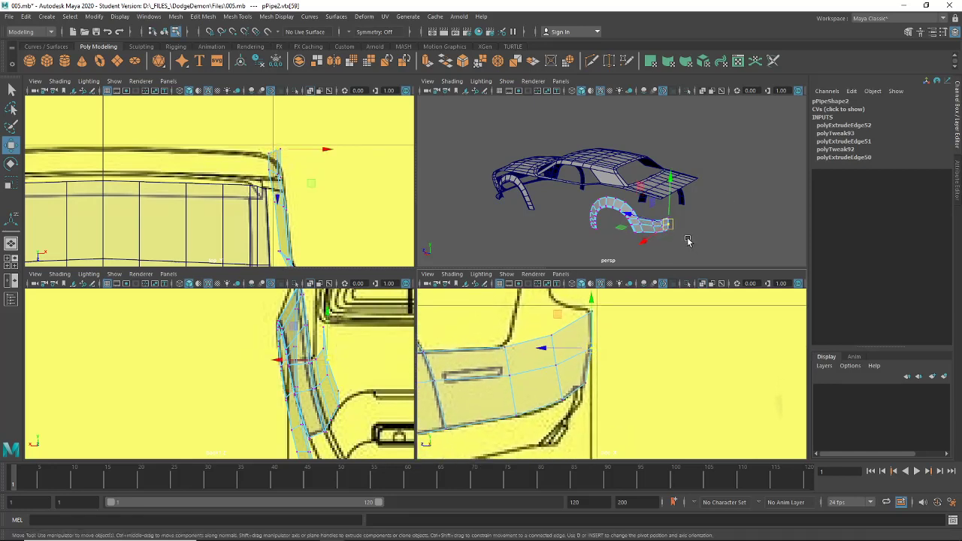
pyautogui.keyDown('alt'); pyautogui.moveTo(687, 240); pyautogui.dragTo(651, 260); pyautogui.keyUp('alt')
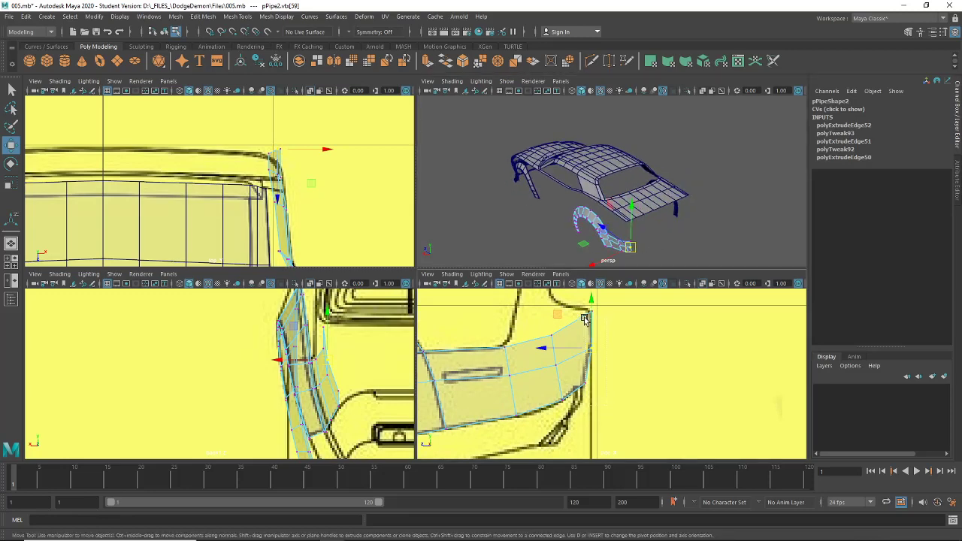
pyautogui.moveTo(581, 301); pyautogui.dragTo(603, 400)
pyautogui.keyDown('alt'); pyautogui.moveTo(205, 157); pyautogui.dragTo(230, 198, button='middle'); pyautogui.keyUp('alt')
pyautogui.moveTo(344, 193); pyautogui.dragTo(159, 193)
# - Snap the three end vertices of the rear bumper strip one by one to the grid at the car's centre line
pyautogui.keyDown('alt'); pyautogui.moveTo(606, 230); pyautogui.dragTo(575, 239); pyautogui.keyUp('alt')
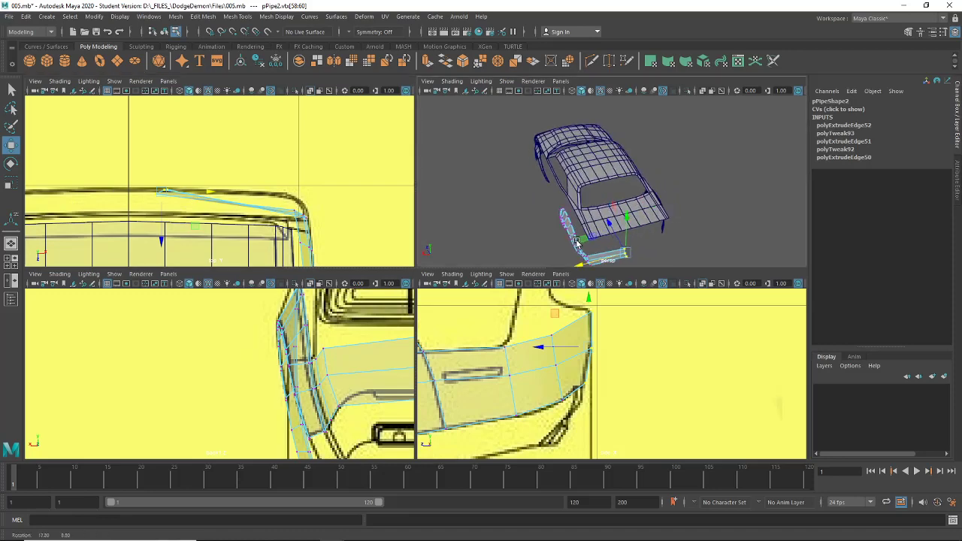
pyautogui.keyDown('alt'); pyautogui.moveTo(575, 238); pyautogui.dragTo(531, 198, button='middle'); pyautogui.keyUp('alt')
pyautogui.keyDown('alt'); pyautogui.moveTo(531, 198); pyautogui.dragTo(630, 234, button='right'); pyautogui.keyUp('alt')
pyautogui.click(630, 233)
pyautogui.click(557, 239)
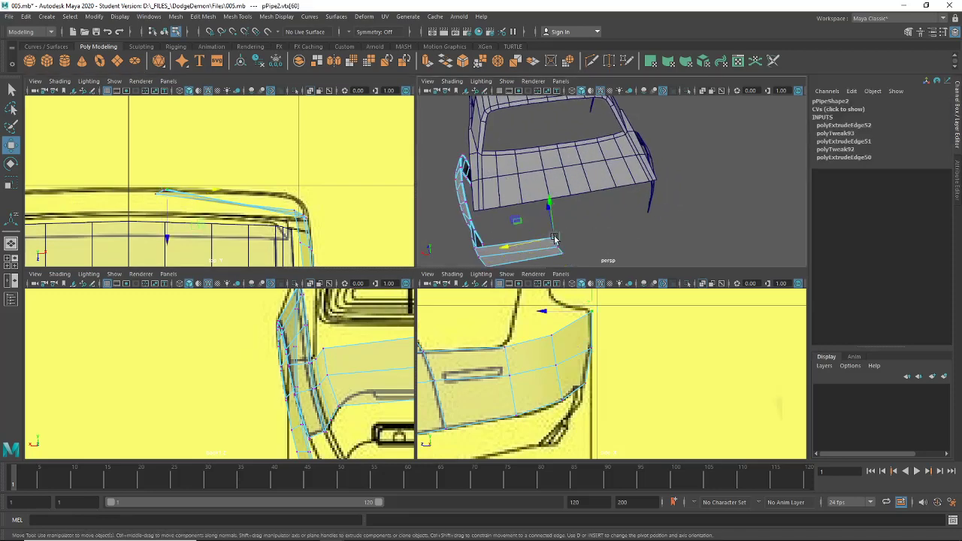
pyautogui.press('x')
pyautogui.moveTo(511, 245); pyautogui.dragTo(577, 239)
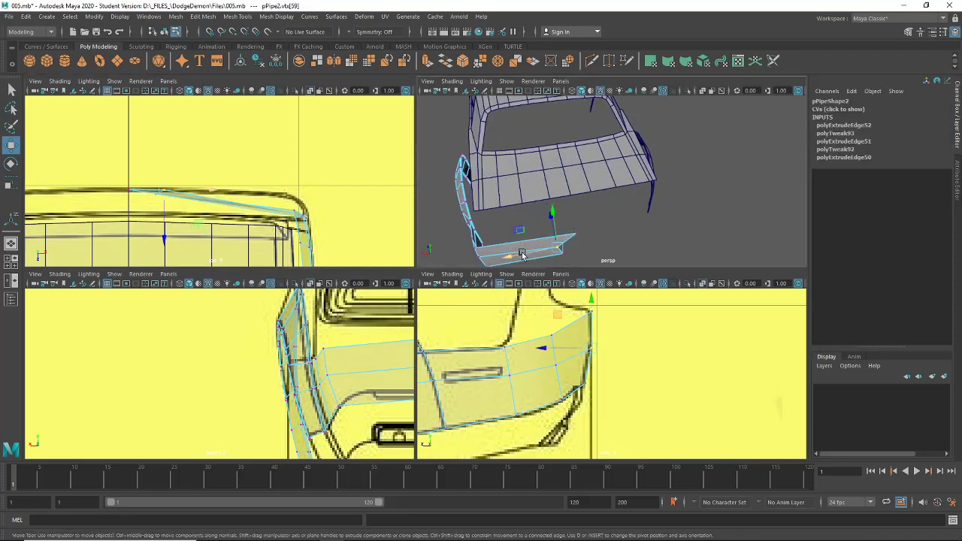
pyautogui.click(562, 253)
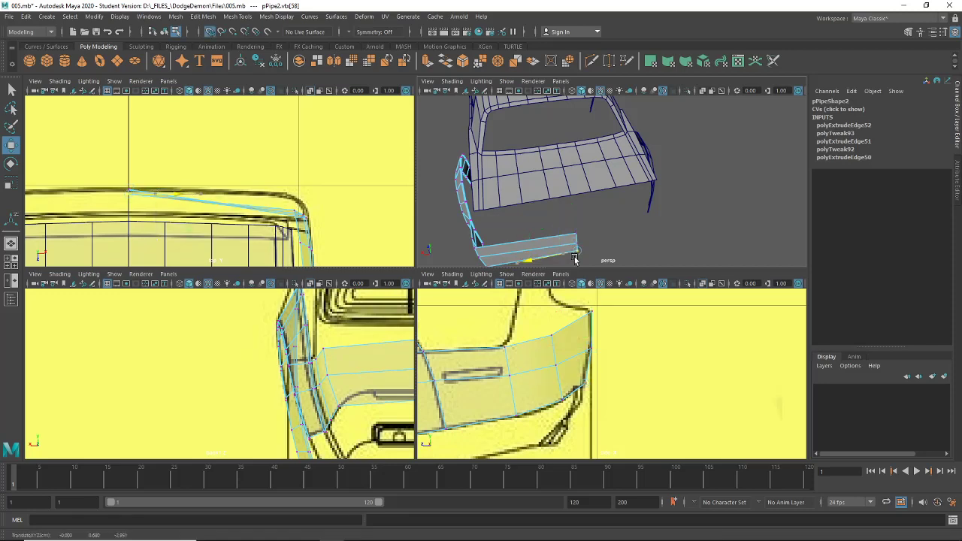
# - Try to insert two evenly spaced edge loops across the rear bumper strip in the back view
pyautogui.scroll(-5, 556, 252)
pyautogui.keyDown('alt'); pyautogui.moveTo(603, 243); pyautogui.dragTo(587, 213); pyautogui.keyUp('alt')
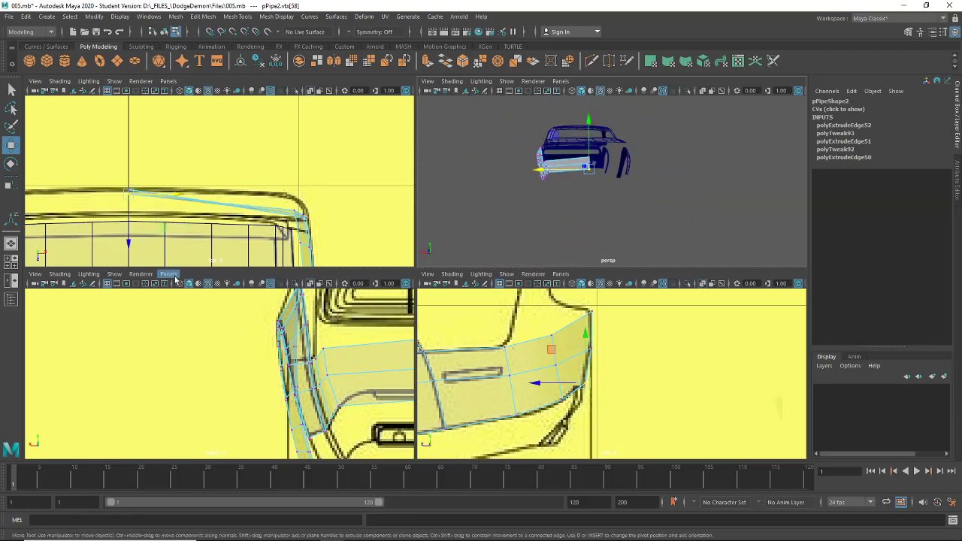
pyautogui.keyDown('alt'); pyautogui.moveTo(409, 392); pyautogui.dragTo(299, 448, button='middle'); pyautogui.keyUp('alt')
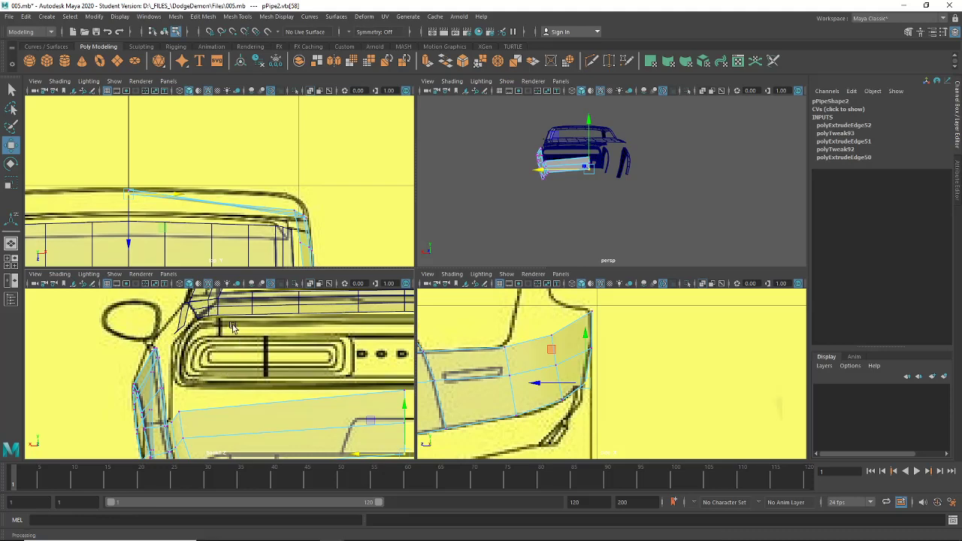
pyautogui.keyDown('alt'); pyautogui.moveTo(274, 326); pyautogui.dragTo(130, 347, button='middle'); pyautogui.keyUp('alt')
pyautogui.keyDown('alt'); pyautogui.moveTo(204, 354); pyautogui.dragTo(262, 346, button='middle'); pyautogui.keyUp('alt')
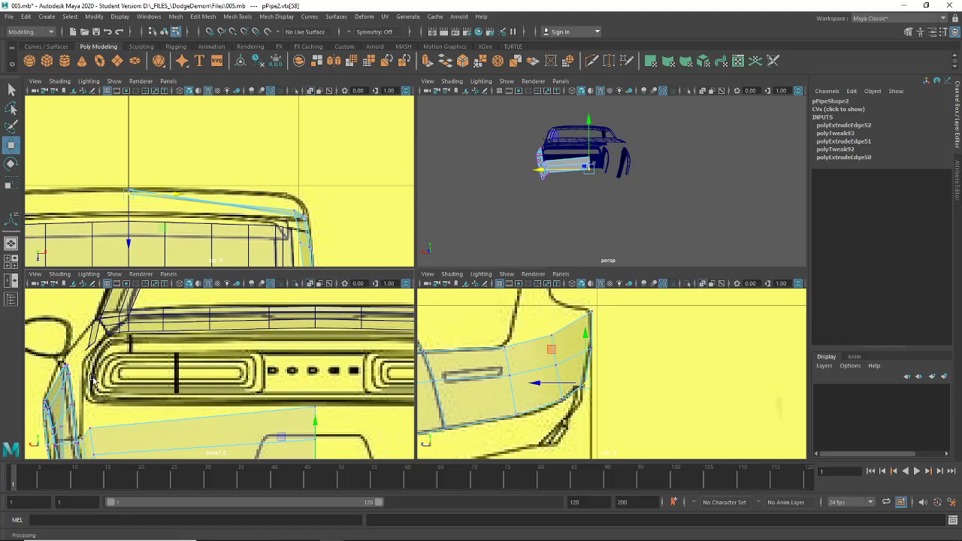
pyautogui.keyDown('alt'); pyautogui.moveTo(93, 379); pyautogui.dragTo(175, 314, button='middle'); pyautogui.keyUp('alt')
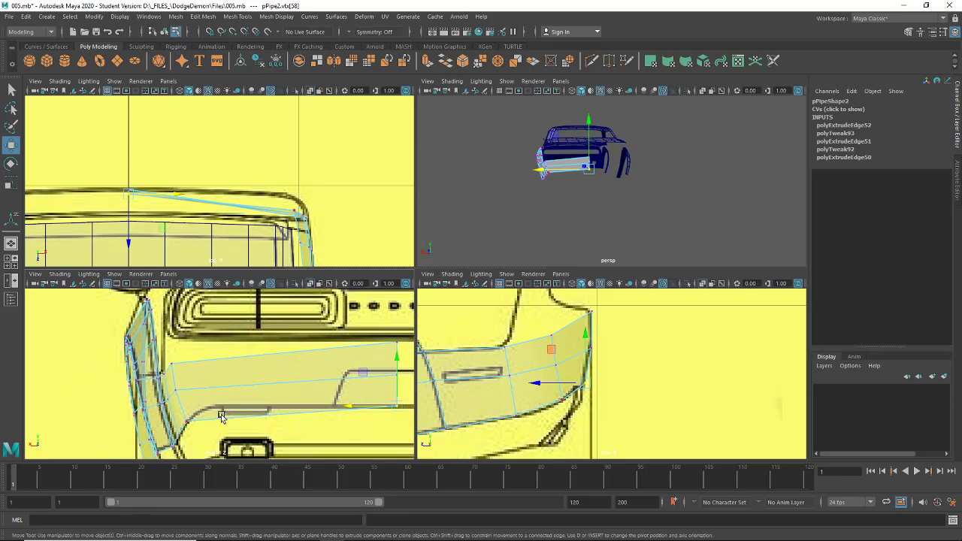
pyautogui.click(237, 15)
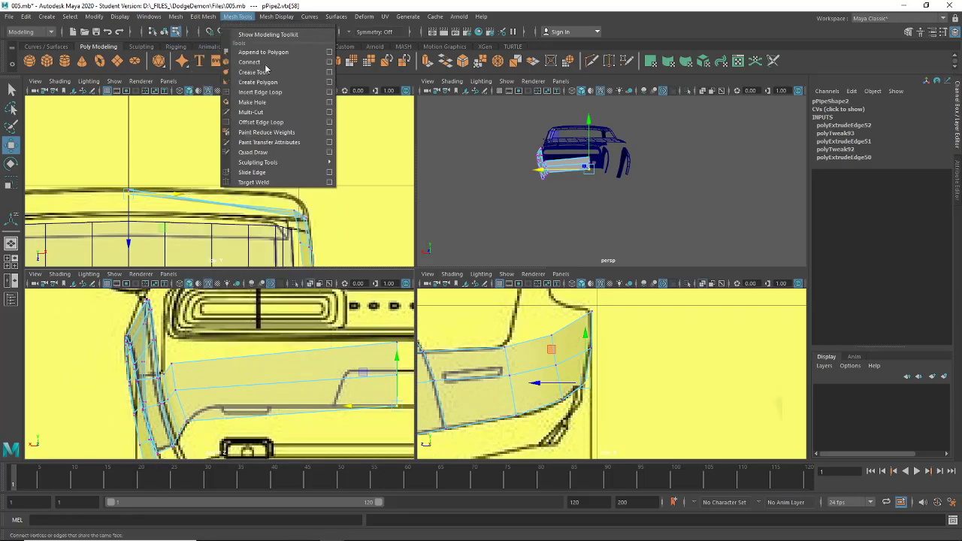
pyautogui.click(260, 92)
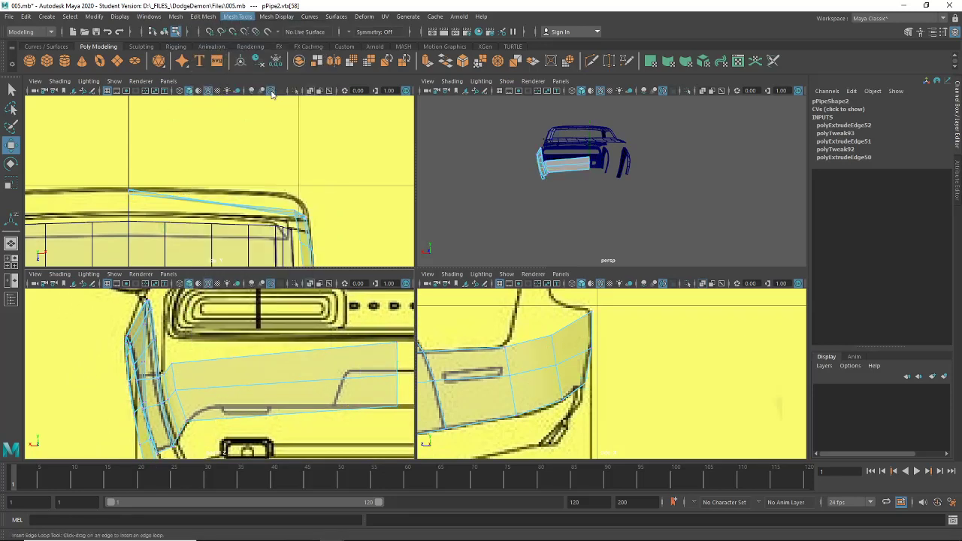
pyautogui.click(208, 421)
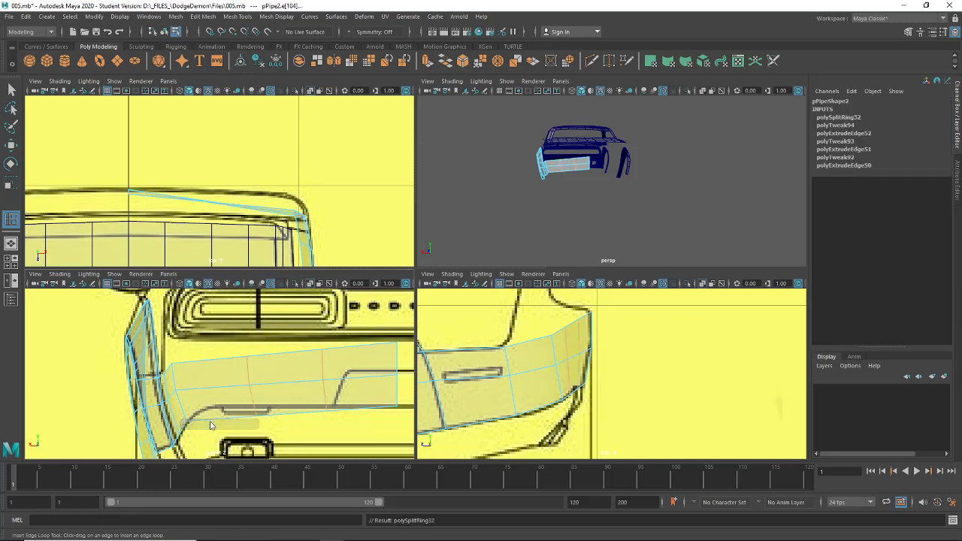
pyautogui.hotkey('ctrl', 'z')
# - Set the Insert Edge Loop tool to add a single loop and insert one vertically across the bumper strip near its corner
pyautogui.click(940, 31)
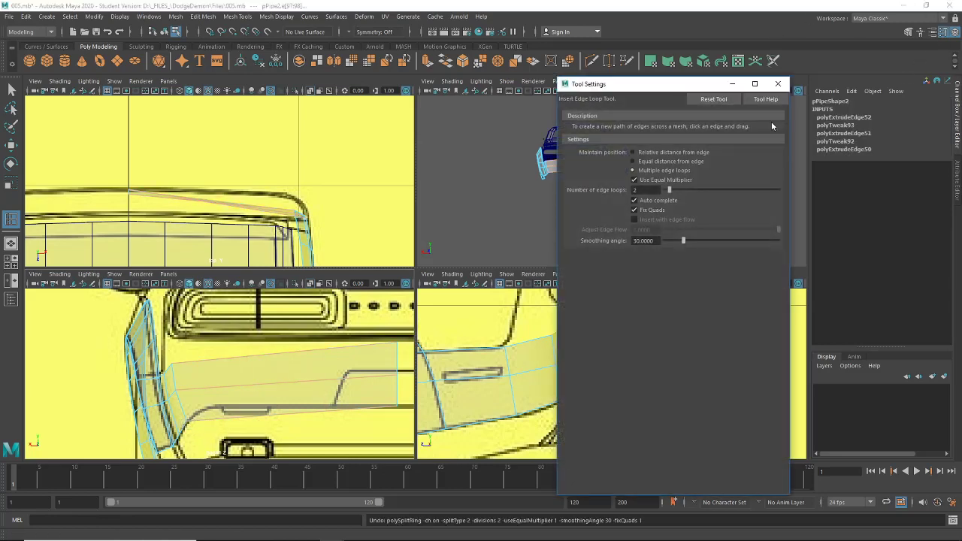
pyautogui.click(778, 84)
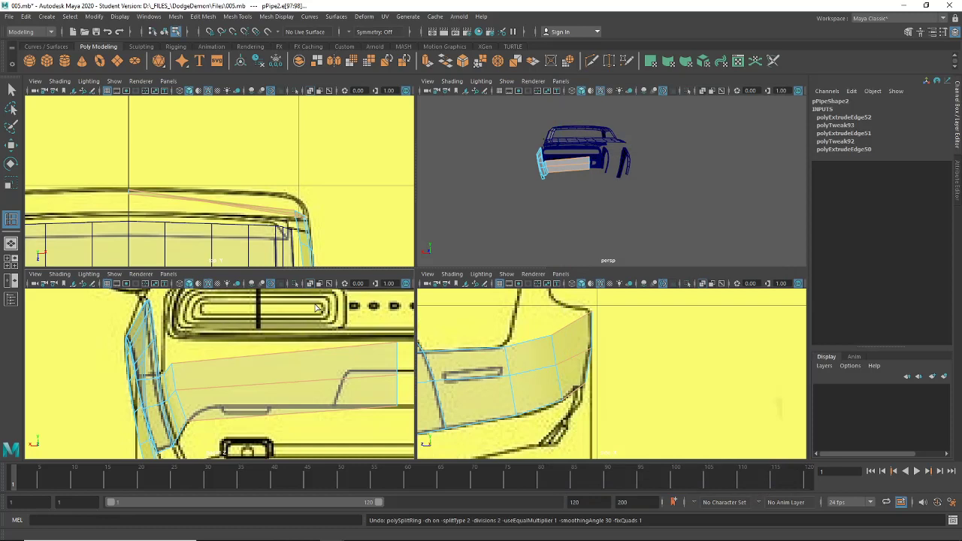
pyautogui.click(333, 414)
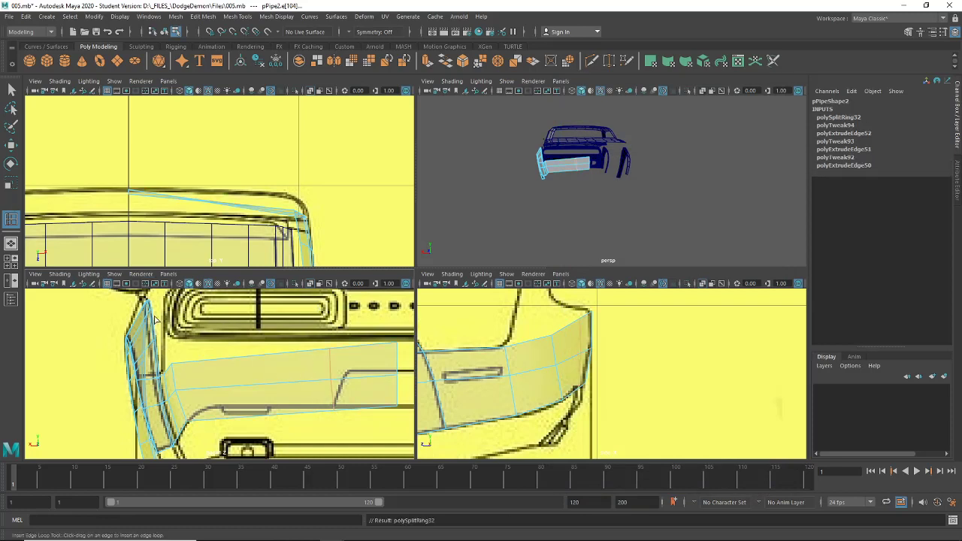
pyautogui.hotkey('ctrl', 'z')
pyautogui.moveTo(214, 419); pyautogui.dragTo(211, 418)
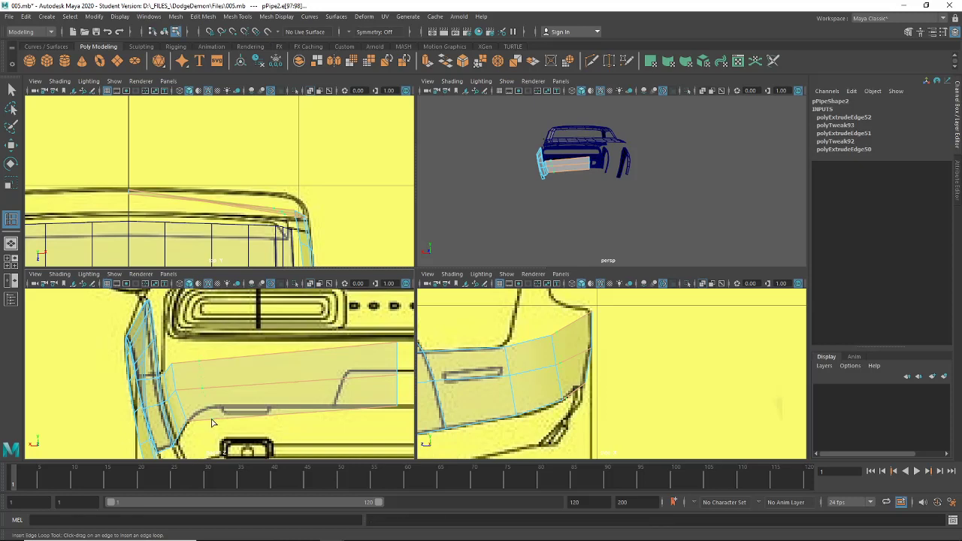
pyautogui.click(207, 384)
# - Move the new edge loop up to the bumper's lower line in the back view and rearward to the top blueprint's corner curve
pyautogui.press('w')
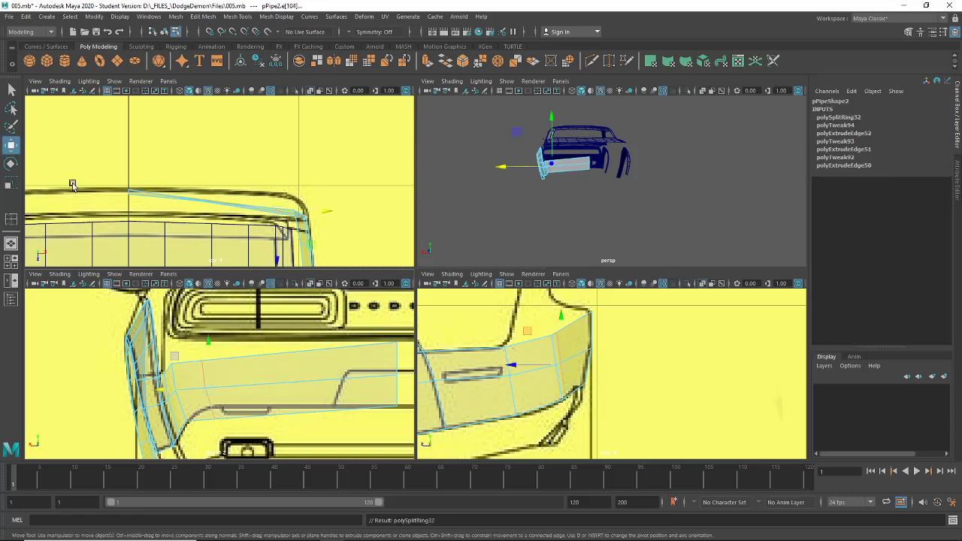
pyautogui.moveTo(208, 384); pyautogui.dragTo(200, 377)
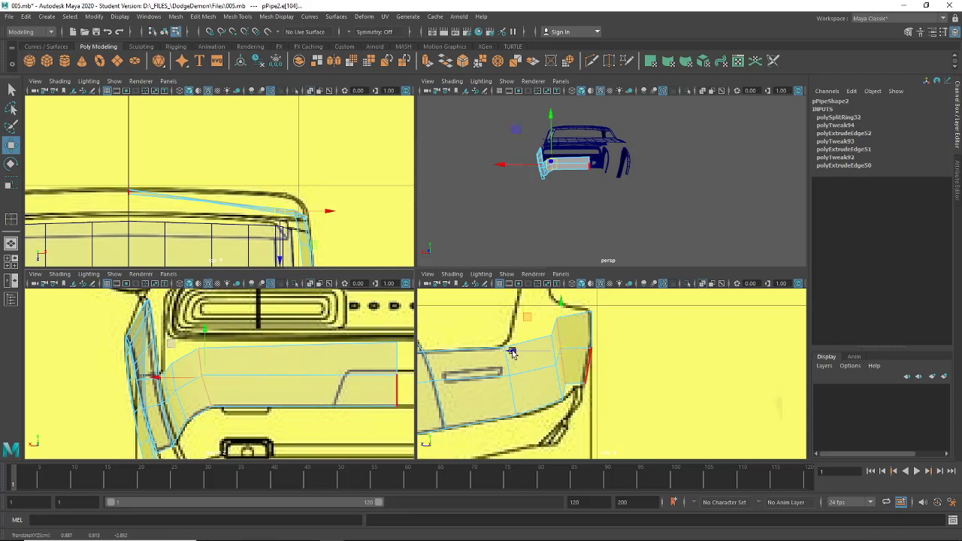
pyautogui.moveTo(514, 352); pyautogui.dragTo(528, 357)
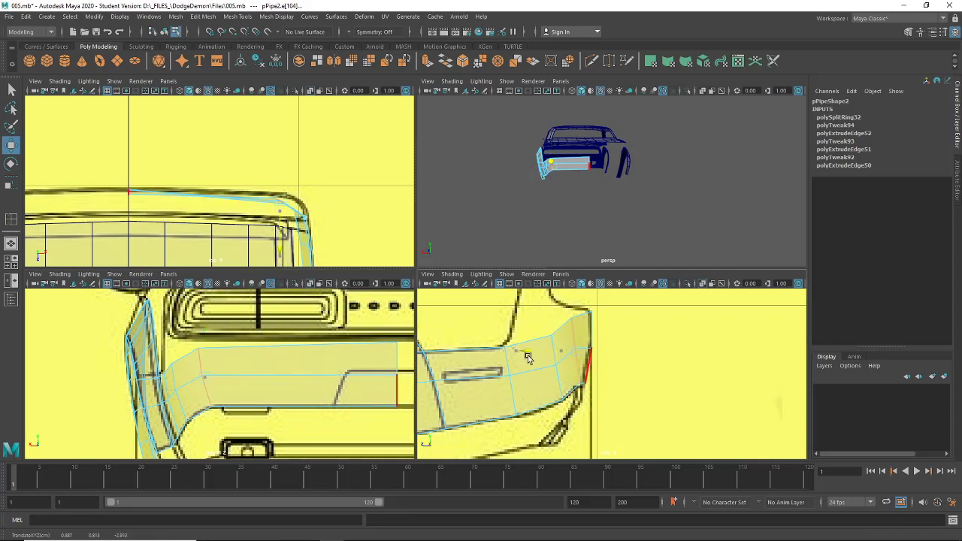
# - Adjust the new loop's middle and upper vertices individually in the side view to smooth the bumper's corner curve
pyautogui.moveTo(560, 343); pyautogui.dragTo(562, 316, button='right')
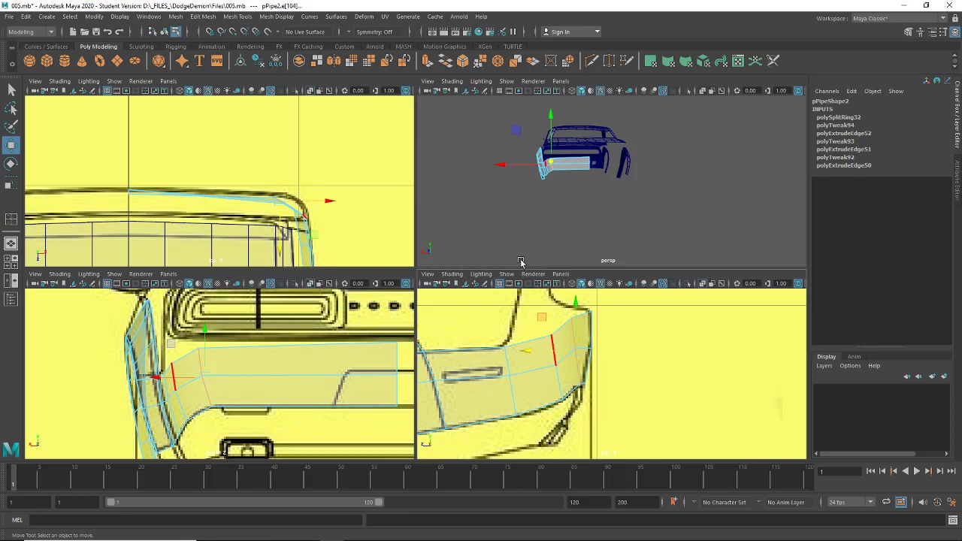
pyautogui.click(576, 346)
pyautogui.moveTo(577, 329); pyautogui.dragTo(562, 354)
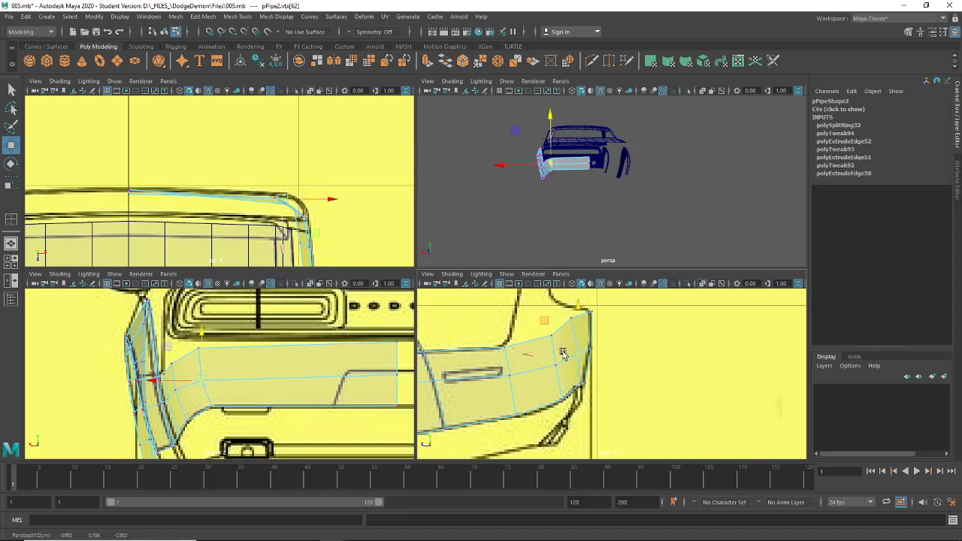
pyautogui.click(579, 318)
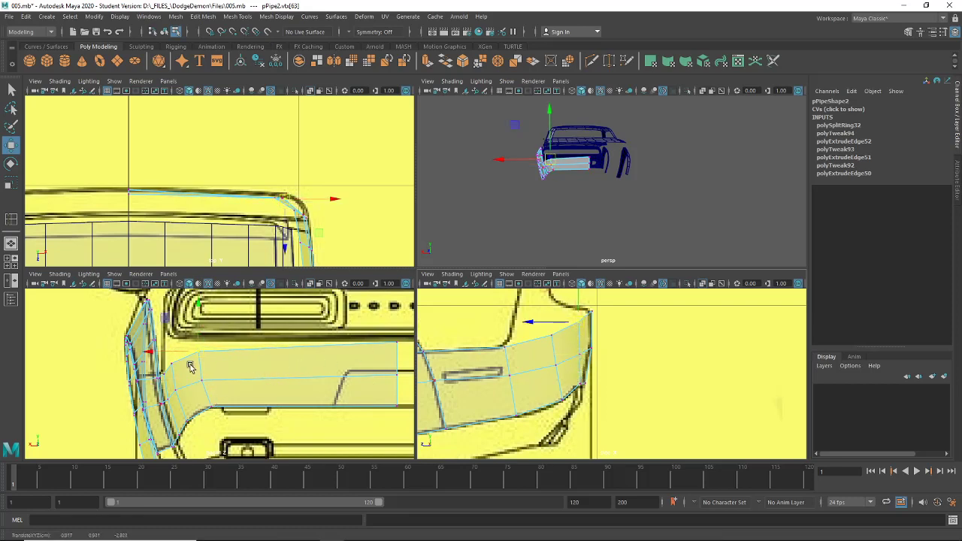
pyautogui.keyDown('alt'); pyautogui.moveTo(221, 362); pyautogui.dragTo(252, 373, button='middle'); pyautogui.keyUp('alt')
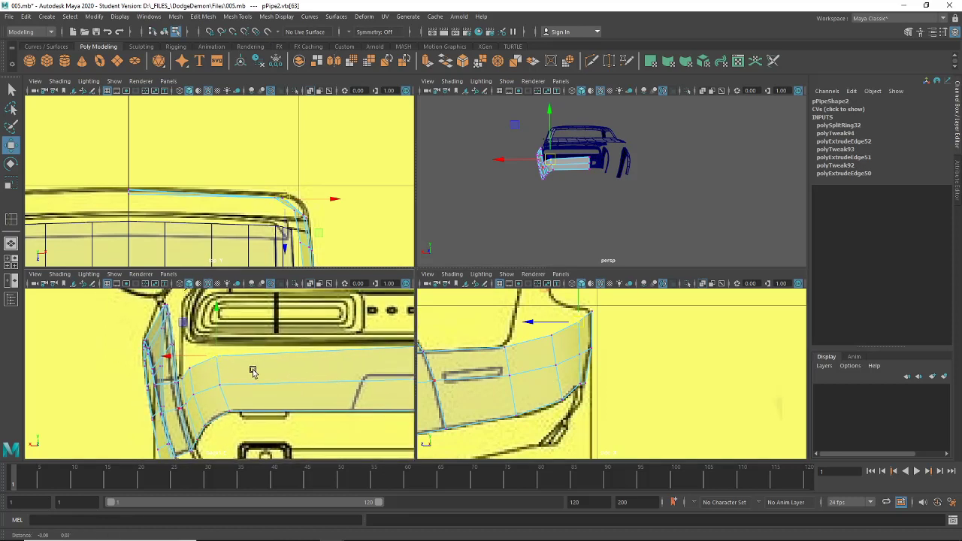
# - Lower the bumper strip's upper centre-line vertex in the back view until it is level with the corner loop's upper vertex
pyautogui.keyDown('alt'); pyautogui.moveTo(547, 424); pyautogui.dragTo(523, 430, button='middle'); pyautogui.keyUp('alt')
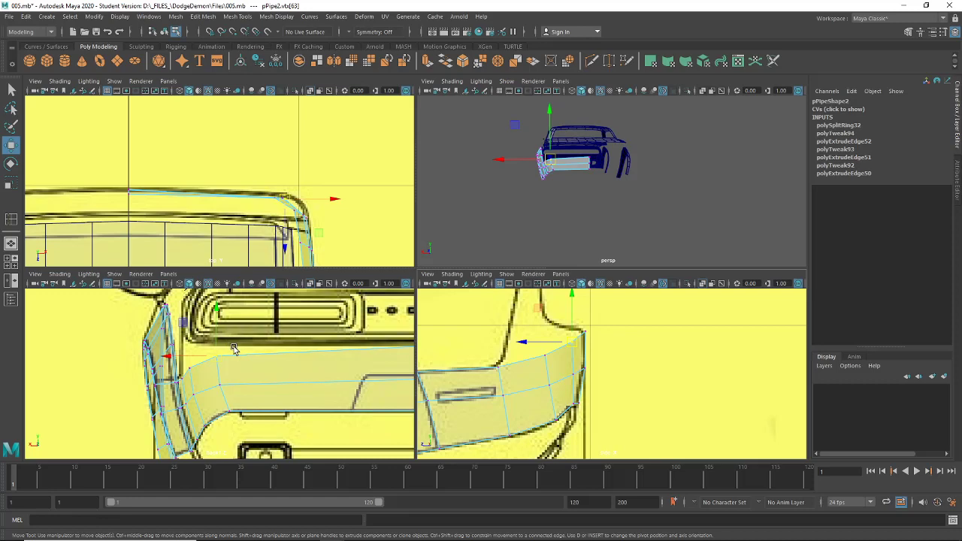
pyautogui.keyDown('alt'); pyautogui.moveTo(240, 351); pyautogui.dragTo(125, 344, button='middle'); pyautogui.keyUp('alt')
pyautogui.moveTo(277, 326); pyautogui.dragTo(309, 349)
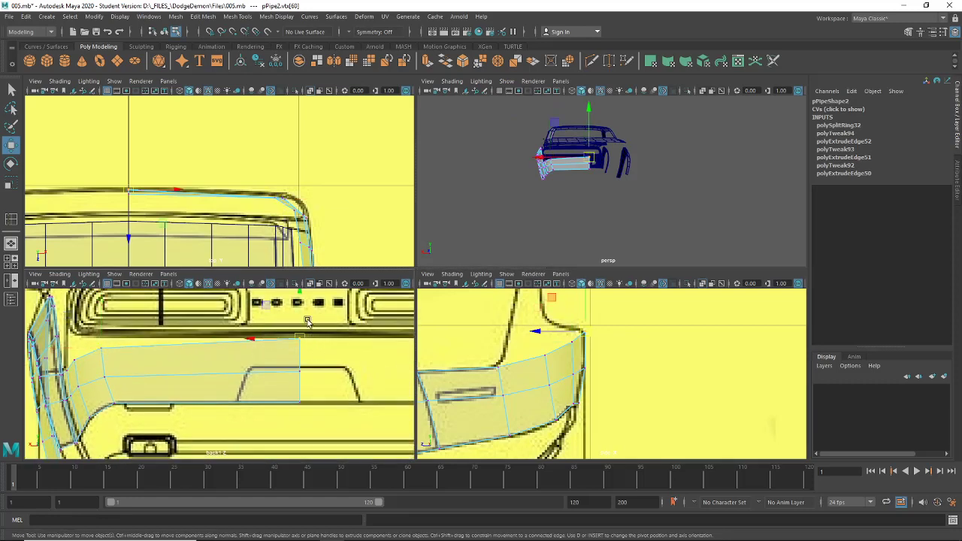
pyautogui.moveTo(301, 315); pyautogui.dragTo(299, 323)
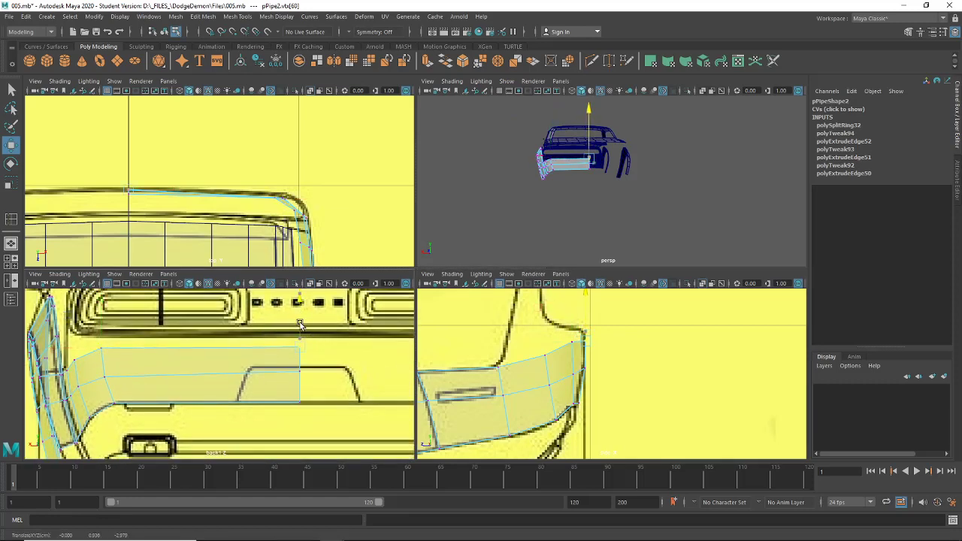
# - Raise the middle-row vertices at the bumper's corner loop and centre line so the middle edge runs level in the back view
pyautogui.click(149, 344)
pyautogui.click(105, 354)
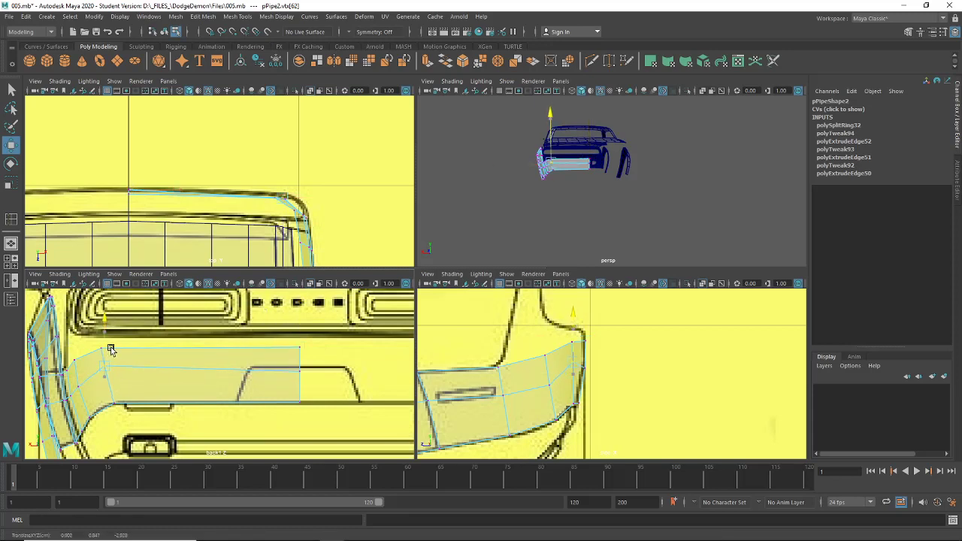
pyautogui.click(301, 370)
pyautogui.click(302, 348)
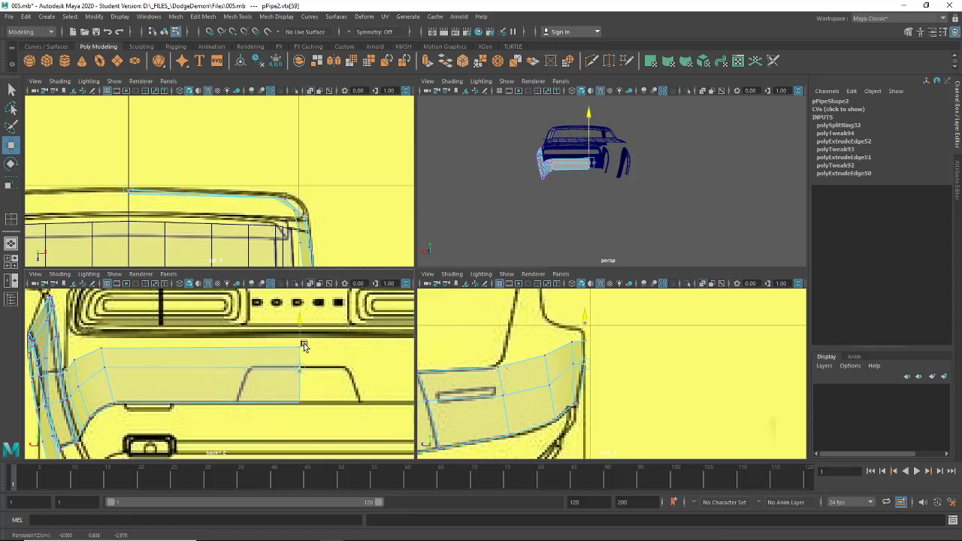
# - Adjust the depth of the corner loop's middle and upper vertices individually in the side view
pyautogui.keyDown('alt'); pyautogui.moveTo(298, 357); pyautogui.dragTo(369, 333, button='middle'); pyautogui.keyUp('alt')
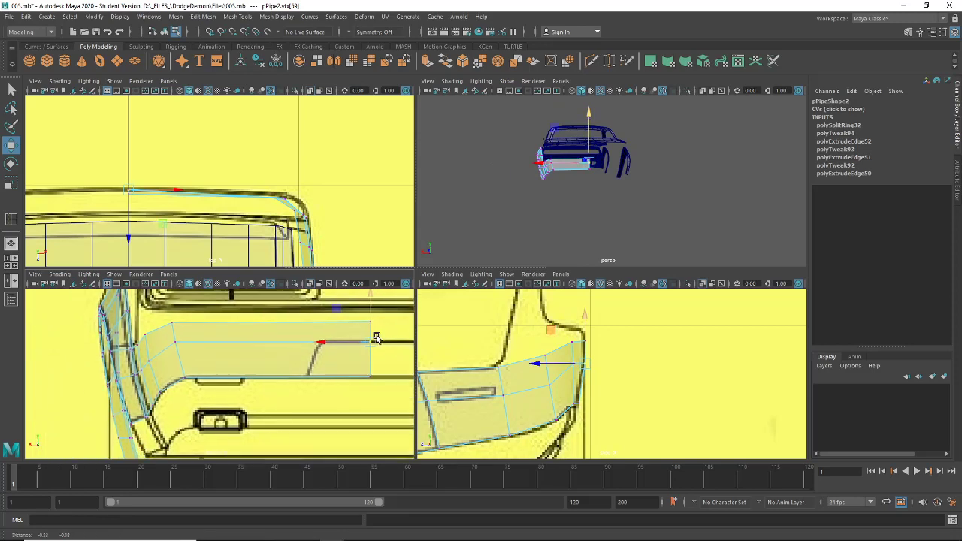
pyautogui.click(175, 342)
pyautogui.click(526, 365)
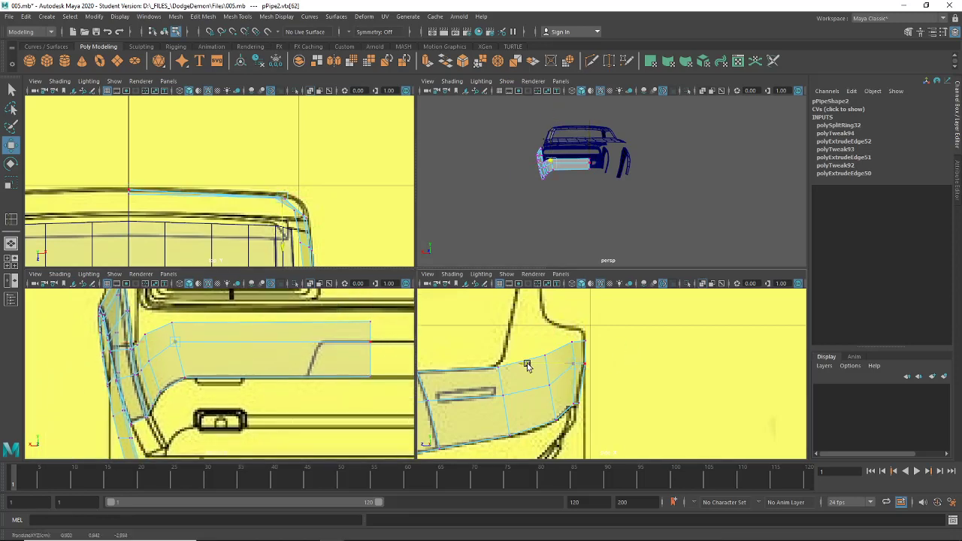
pyautogui.moveTo(527, 365); pyautogui.dragTo(520, 344)
pyautogui.press('f')
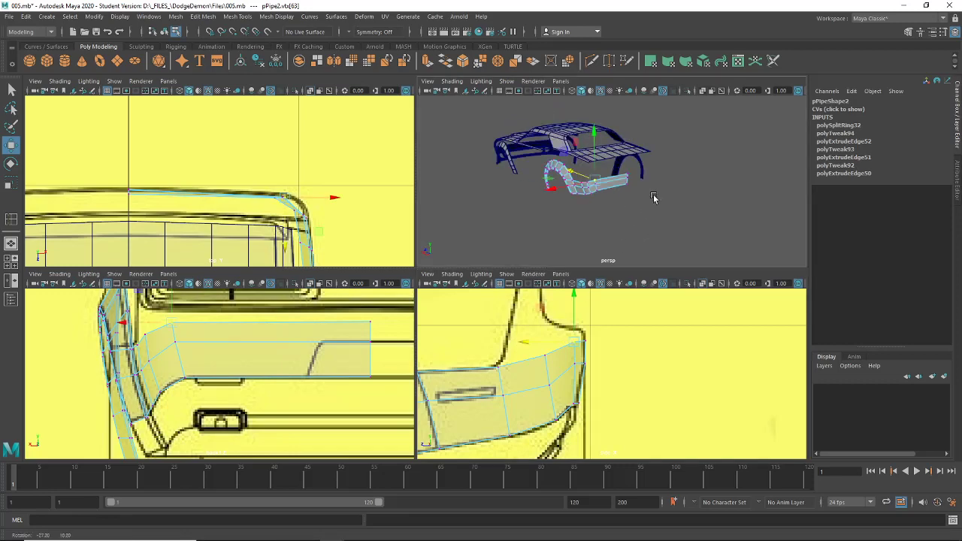
pyautogui.keyDown('alt'); pyautogui.moveTo(647, 210); pyautogui.dragTo(544, 232); pyautogui.keyUp('alt')
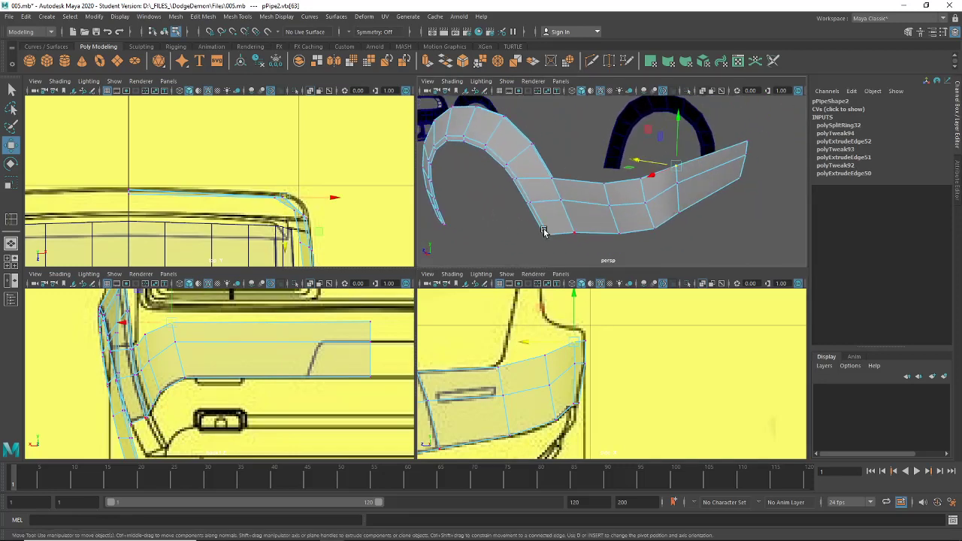
# - Insert one vertical edge loop across the bumper strip between its corner and the centre line in the back view
pyautogui.click(203, 16)
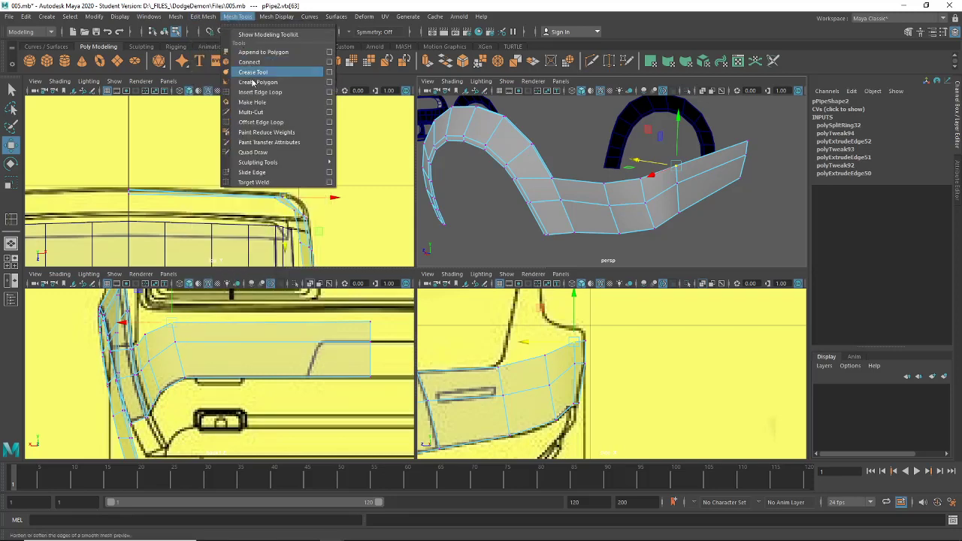
pyautogui.click(260, 84)
pyautogui.click(306, 381)
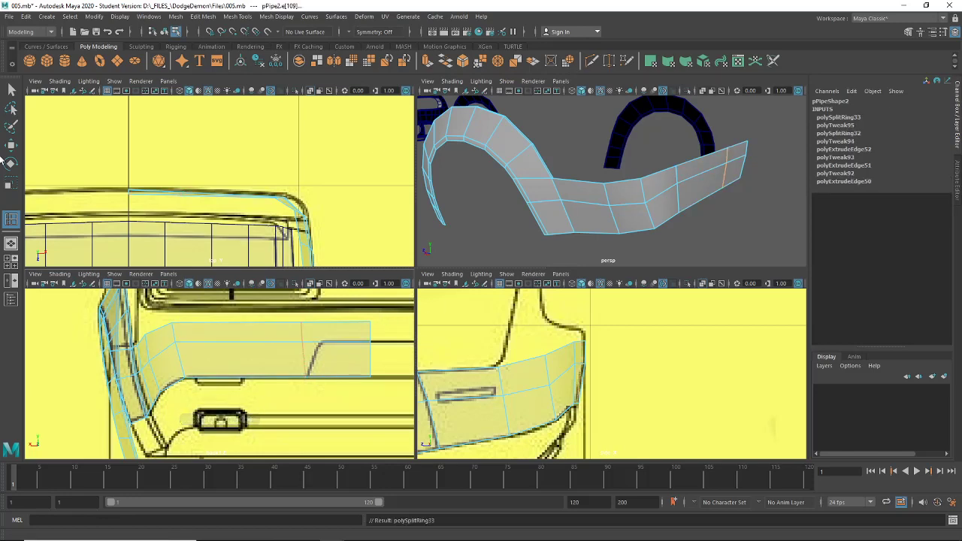
# - Move the new edge loop rearward in the top view to follow the blueprint's curved bumper outline
pyautogui.click(12, 126)
pyautogui.moveTo(563, 128)
pyautogui.keyDown('alt'); pyautogui.mouseDown()
pyautogui.moveTo(559, 192)
pyautogui.moveTo(388, 73)
pyautogui.mouseUp(); pyautogui.keyUp('alt')
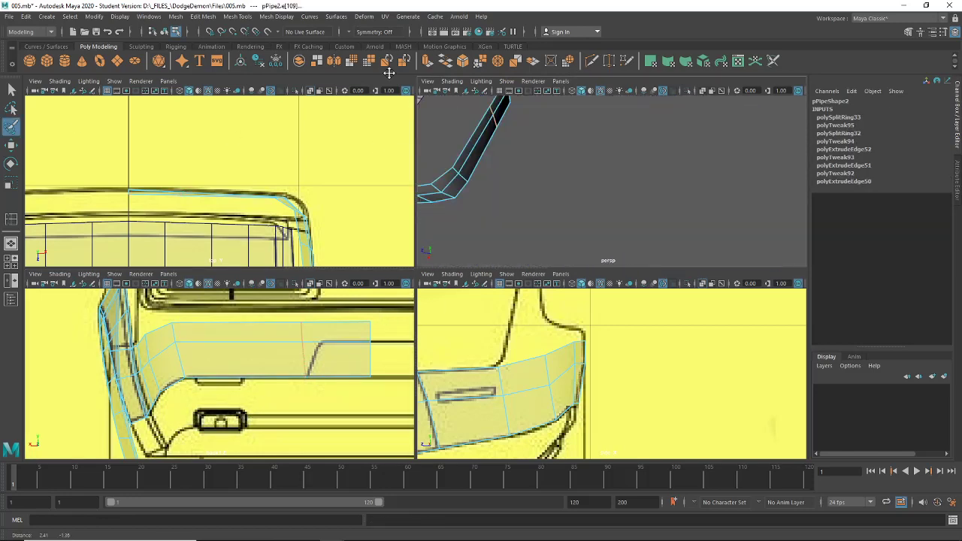
pyautogui.keyDown('alt'); pyautogui.moveTo(389, 73); pyautogui.dragTo(459, 118, button='right'); pyautogui.keyUp('alt')
pyautogui.click(11, 145)
pyautogui.keyDown('alt'); pyautogui.moveTo(166, 188); pyautogui.dragTo(275, 212, button='middle'); pyautogui.keyUp('alt')
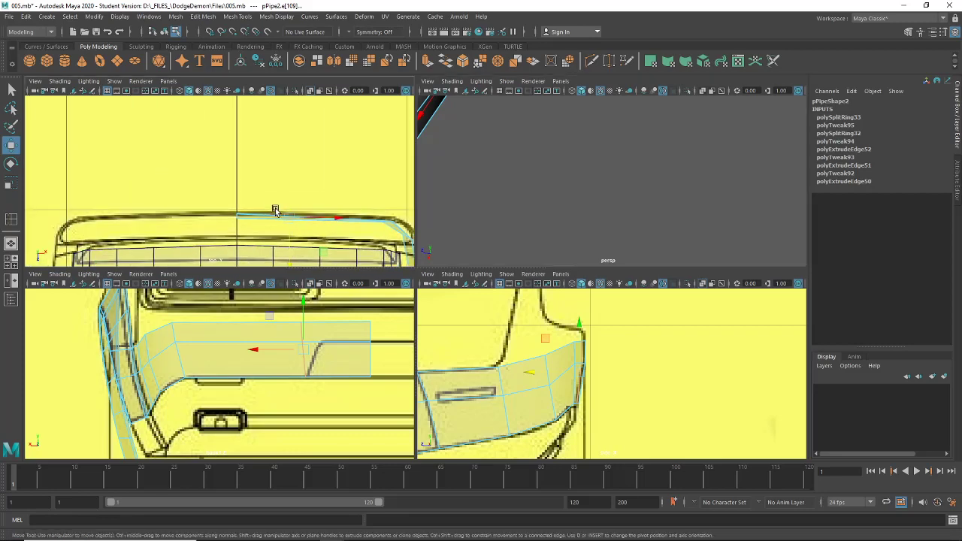
pyautogui.keyDown('alt'); pyautogui.moveTo(275, 212); pyautogui.dragTo(283, 221, button='right'); pyautogui.keyUp('alt')
pyautogui.keyDown('alt'); pyautogui.moveTo(283, 221); pyautogui.dragTo(254, 195, button='middle'); pyautogui.keyUp('alt')
pyautogui.moveTo(275, 236); pyautogui.dragTo(276, 231)
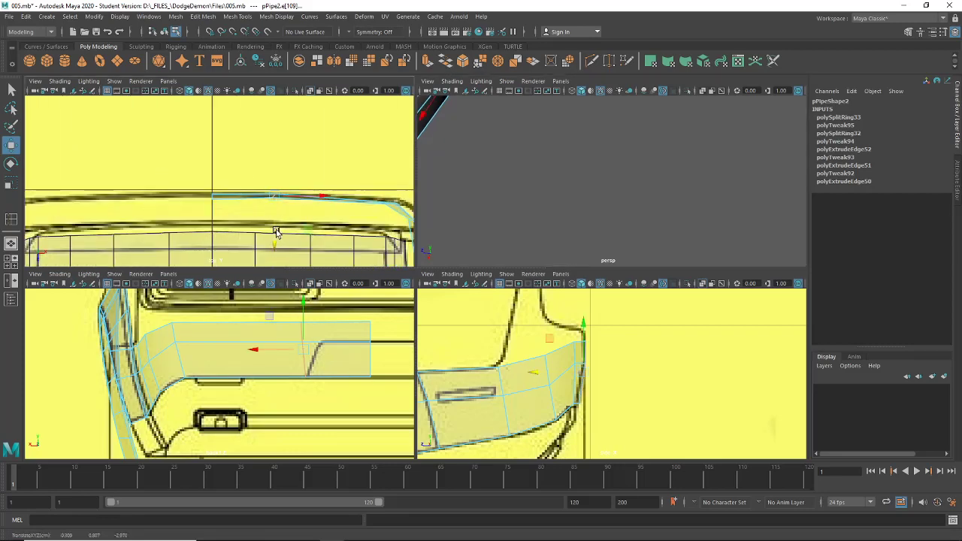
# - Select the three vertices of the loop on the bumper's outer corner and move them rearward to the top blueprint's curve
pyautogui.moveTo(249, 201); pyautogui.dragTo(213, 199, button='right')
pyautogui.moveTo(206, 190); pyautogui.dragTo(213, 214)
pyautogui.keyDown('alt'); pyautogui.moveTo(311, 198); pyautogui.dragTo(247, 204, button='middle'); pyautogui.keyUp('alt')
pyautogui.keyDown('alt'); pyautogui.moveTo(247, 204); pyautogui.dragTo(319, 203, button='right'); pyautogui.keyUp('alt')
pyautogui.moveTo(335, 200); pyautogui.dragTo(349, 236)
pyautogui.moveTo(529, 350); pyautogui.dragTo(559, 427)
pyautogui.moveTo(379, 240); pyautogui.dragTo(381, 231)
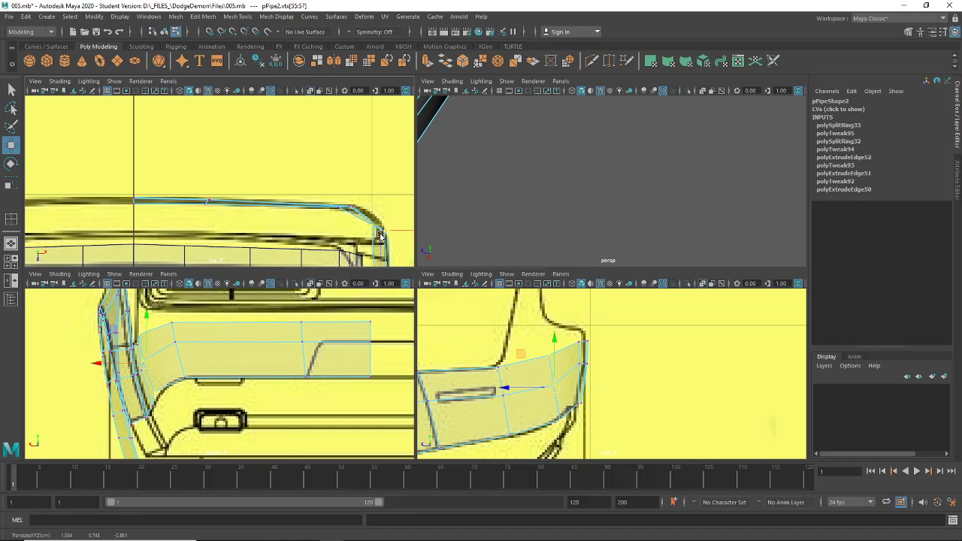
# - Shift the outer corner loop's vertices slightly inward along the car's width in the back view
pyautogui.keyDown('alt'); pyautogui.moveTo(380, 232); pyautogui.dragTo(354, 221, button='middle'); pyautogui.keyUp('alt')
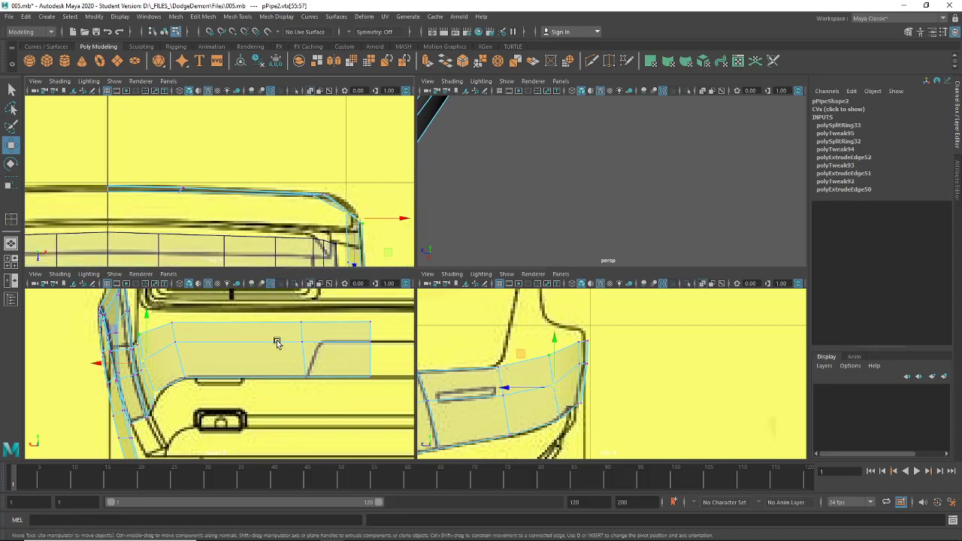
pyautogui.click(98, 366)
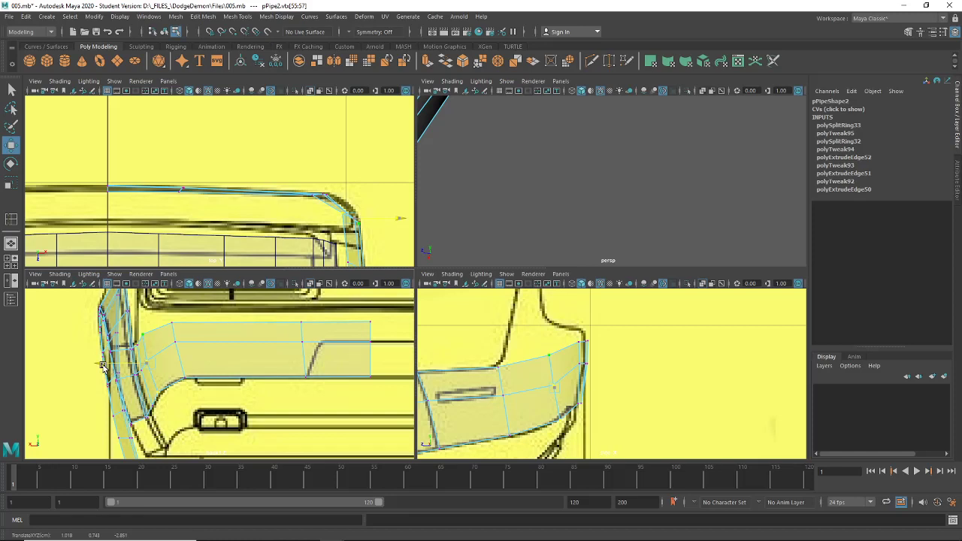
pyautogui.moveTo(103, 365); pyautogui.dragTo(104, 365)
# - Return to object selection and examine the rear bumper's shape in the perspective and blueprint views
pyautogui.scroll(-5, 574, 173)
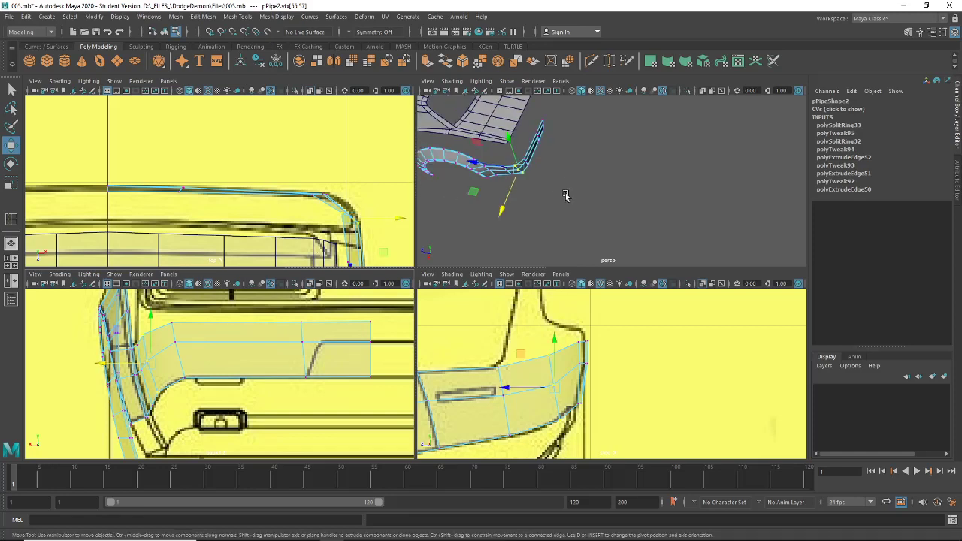
pyautogui.moveTo(566, 194)
pyautogui.keyDown('alt'); pyautogui.mouseDown()
pyautogui.moveTo(549, 211)
pyautogui.moveTo(558, 205)
pyautogui.mouseUp(); pyautogui.keyUp('alt')
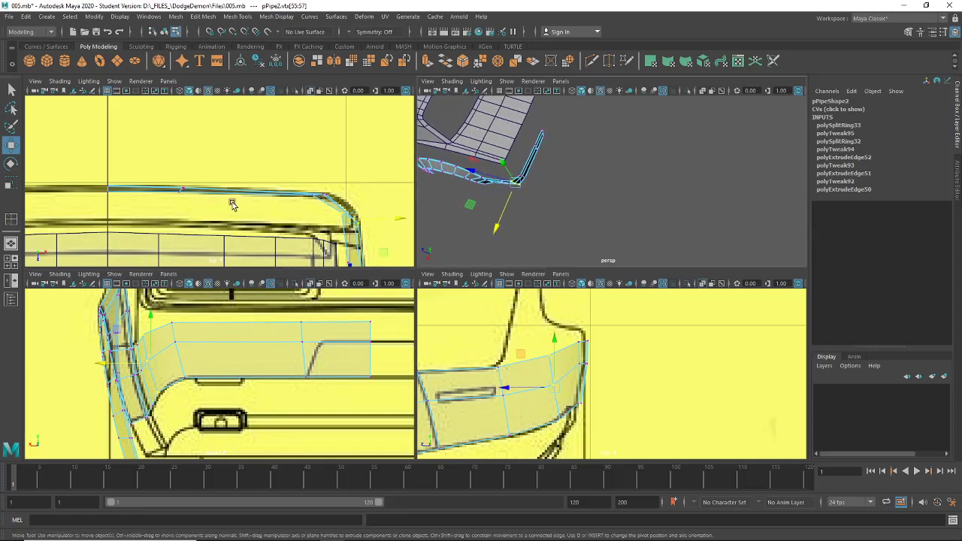
pyautogui.moveTo(162, 177); pyautogui.dragTo(191, 212)
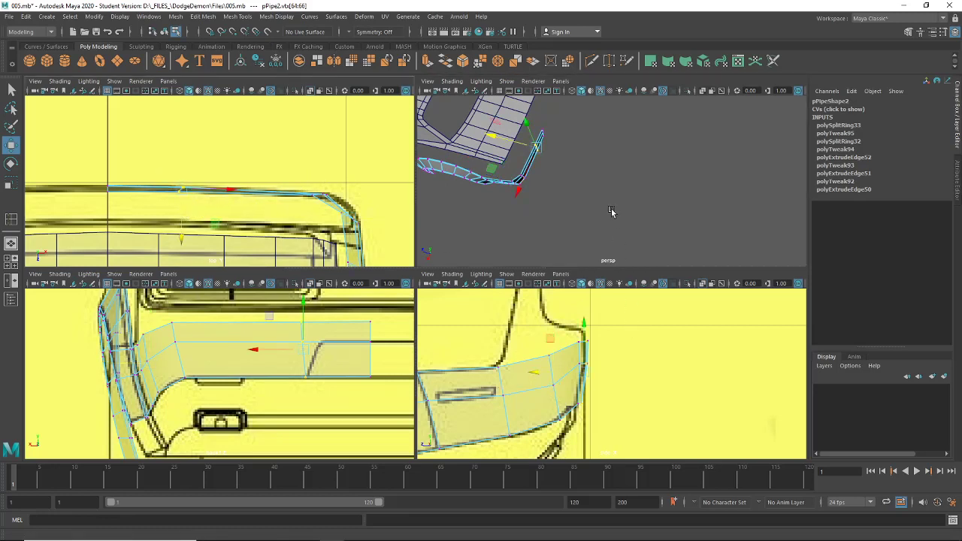
pyautogui.keyDown('alt'); pyautogui.moveTo(625, 333); pyautogui.dragTo(603, 326); pyautogui.keyUp('alt')
pyautogui.keyDown('alt'); pyautogui.moveTo(629, 182); pyautogui.dragTo(569, 162); pyautogui.keyUp('alt')
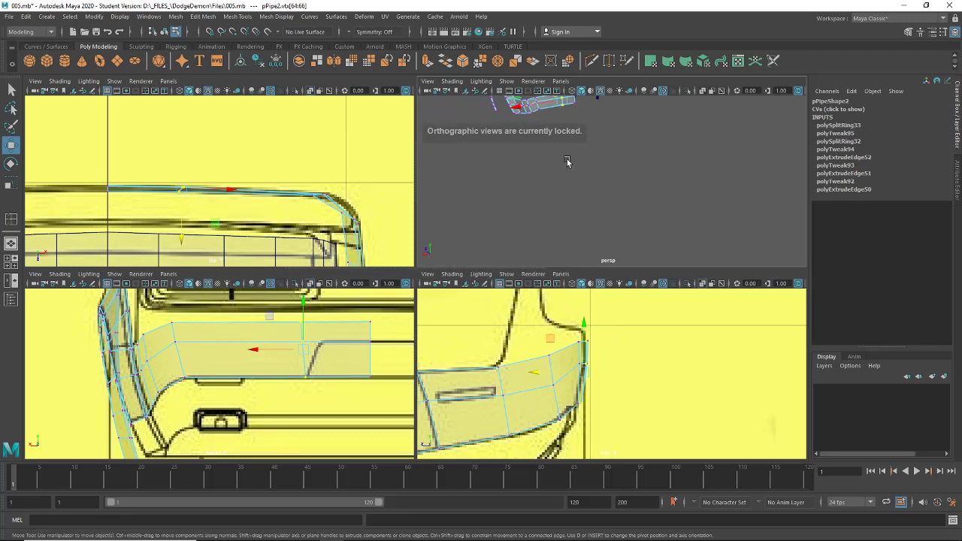
pyautogui.press('space')
pyautogui.keyDown('alt'); pyautogui.moveTo(569, 162); pyautogui.dragTo(629, 285, button='middle'); pyautogui.keyUp('alt')
pyautogui.keyDown('alt'); pyautogui.moveTo(629, 285); pyautogui.dragTo(544, 291); pyautogui.keyUp('alt')
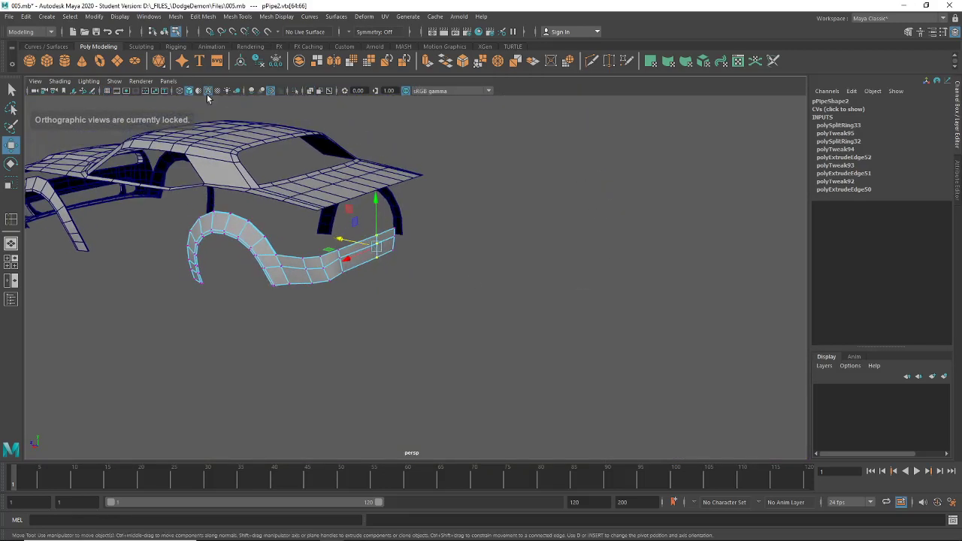
pyautogui.click(164, 31)
pyautogui.click(495, 260)
pyautogui.moveTo(436, 281)
pyautogui.keyDown('alt'); pyautogui.mouseDown()
pyautogui.moveTo(516, 264)
pyautogui.moveTo(439, 262)
pyautogui.mouseUp(); pyautogui.keyUp('alt')
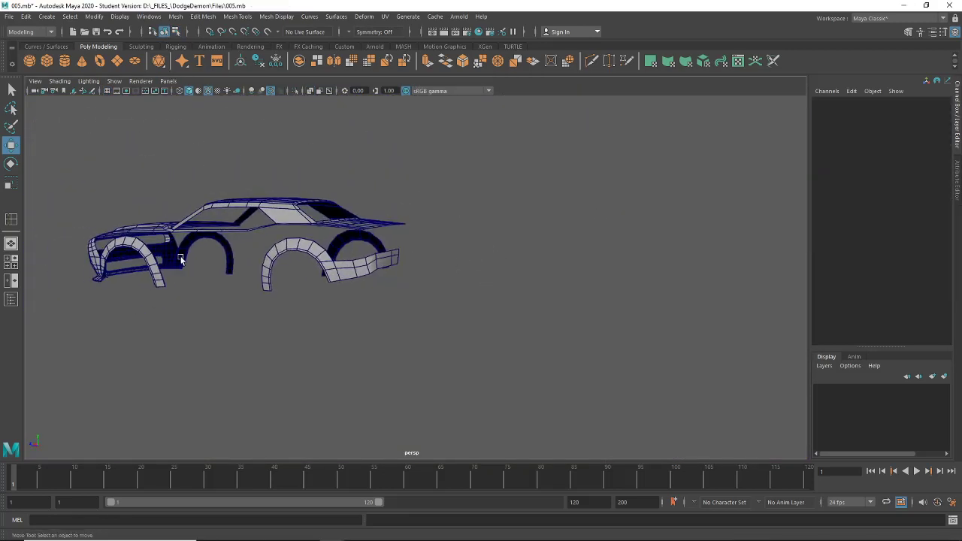
pyautogui.click(11, 262)
pyautogui.press('space')
pyautogui.keyDown('alt'); pyautogui.moveTo(529, 377); pyautogui.dragTo(552, 371, button='middle'); pyautogui.keyUp('alt')
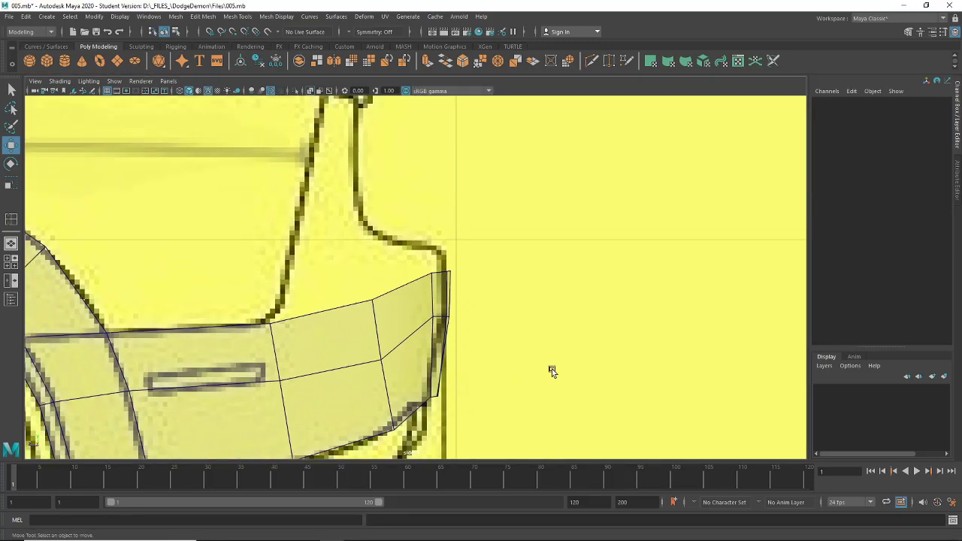
pyautogui.click(10, 260)
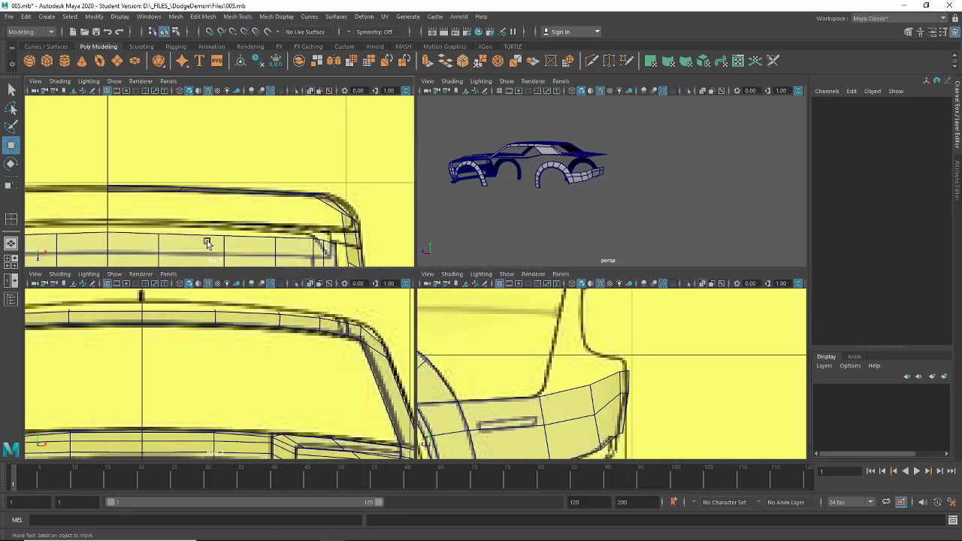
# - Select the upper border edges of the rear bumper from the centre line around to the outer corner
pyautogui.moveTo(291, 209); pyautogui.dragTo(290, 166, button='right')
pyautogui.click(293, 194)
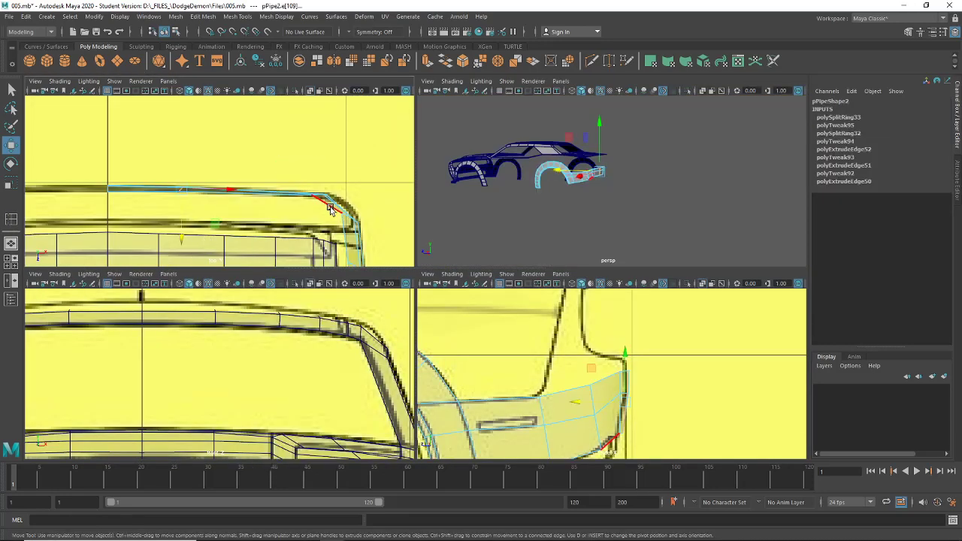
pyautogui.keyDown('shift'); pyautogui.click(282, 196); pyautogui.keyUp('shift')
pyautogui.keyDown('shift'); pyautogui.click(157, 194); pyautogui.keyUp('shift')
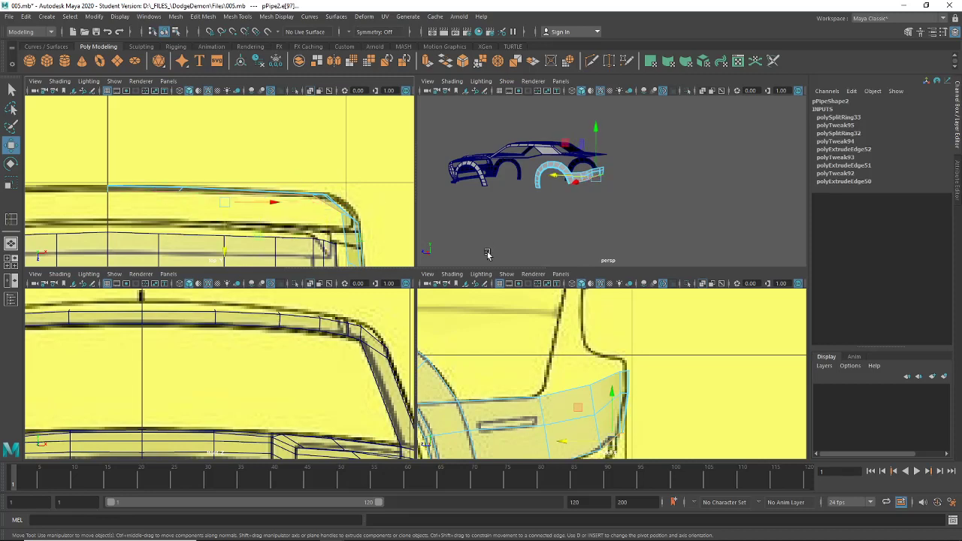
pyautogui.keyDown('alt'); pyautogui.moveTo(270, 206); pyautogui.dragTo(253, 170, button='middle'); pyautogui.keyUp('alt')
pyautogui.moveTo(528, 329)
pyautogui.keyDown('alt'); pyautogui.mouseDown(button='middle')
pyautogui.moveTo(531, 315)
pyautogui.moveTo(536, 330)
pyautogui.mouseUp(button='middle'); pyautogui.keyUp('alt')
pyautogui.click(611, 381)
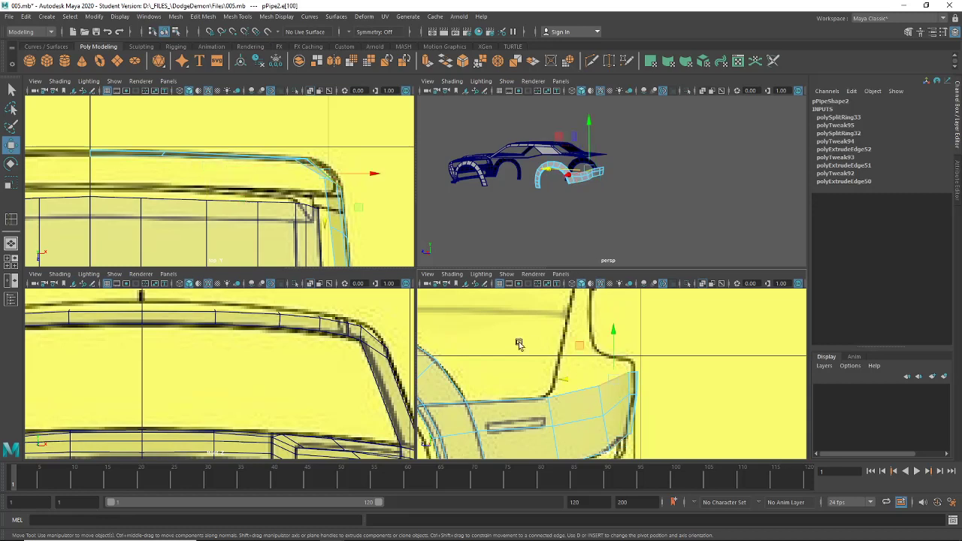
pyautogui.keyDown('shift'); pyautogui.moveTo(631, 361); pyautogui.dragTo(605, 368); pyautogui.keyUp('shift')
# - Extrude the upper edges twice along the side blueprint's bumper ledge, moving the second extrusion 0.043 in Y and 0.14 in Z
pyautogui.hotkey('ctrl', 'e')
pyautogui.hotkey('ctrl', 'e')
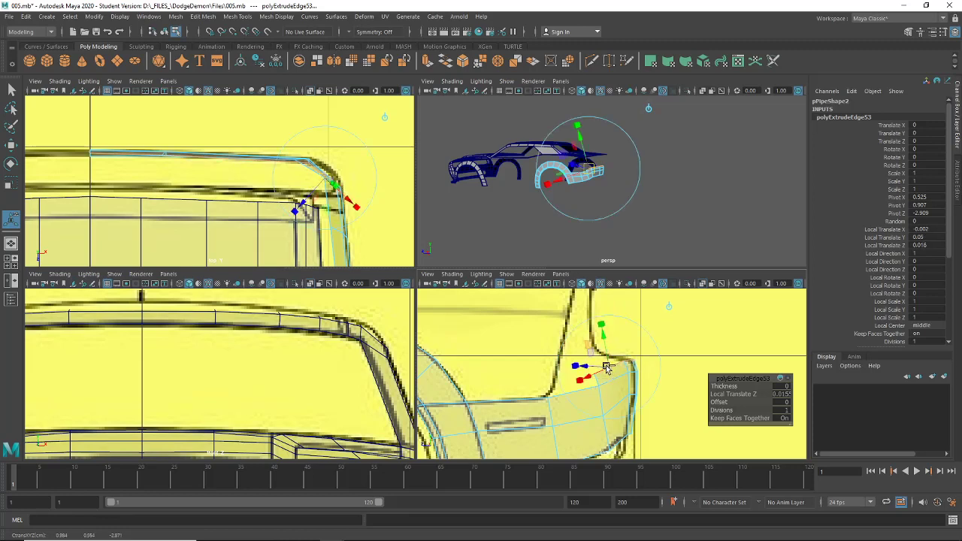
pyautogui.click(669, 307)
pyautogui.moveTo(611, 368); pyautogui.dragTo(573, 358)
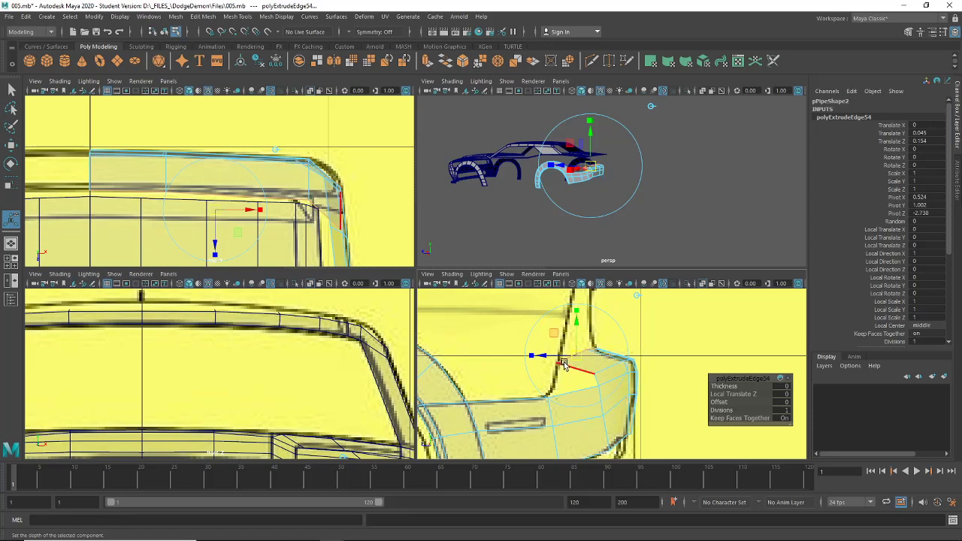
pyautogui.moveTo(581, 356); pyautogui.dragTo(589, 336)
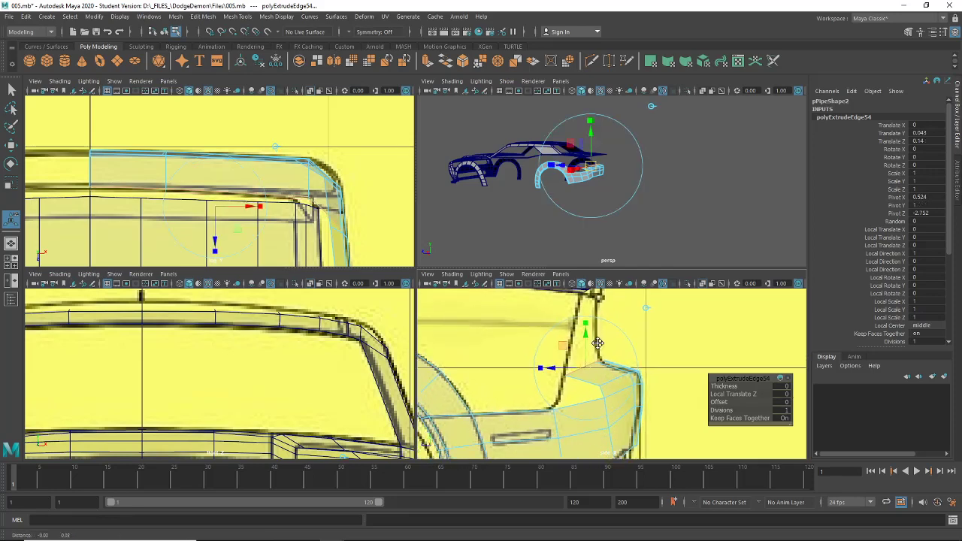
# - Reposition two front vertices of the extruded top surface near the bumper's corner individually in the side view
pyautogui.moveTo(590, 254); pyautogui.dragTo(543, 256, button='right')
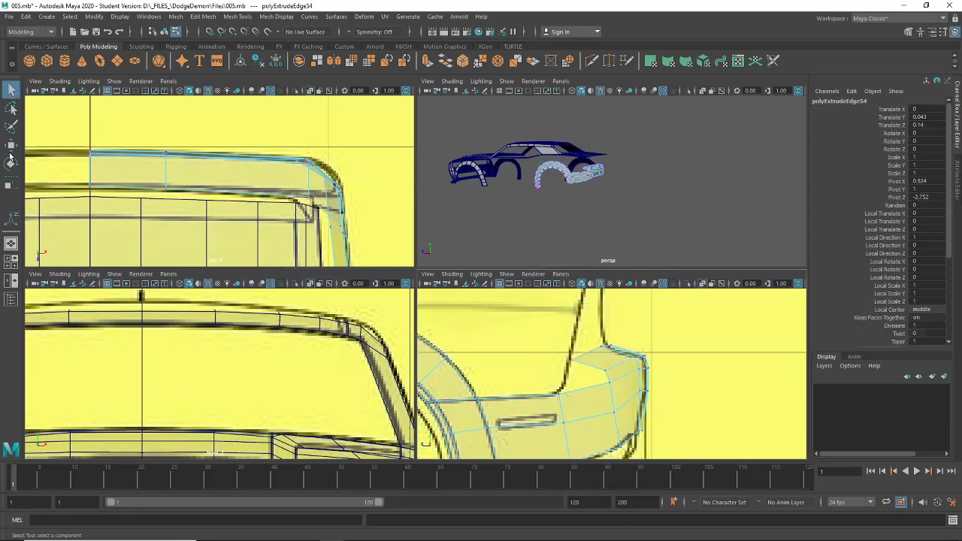
pyautogui.press('w')
pyautogui.click(568, 362)
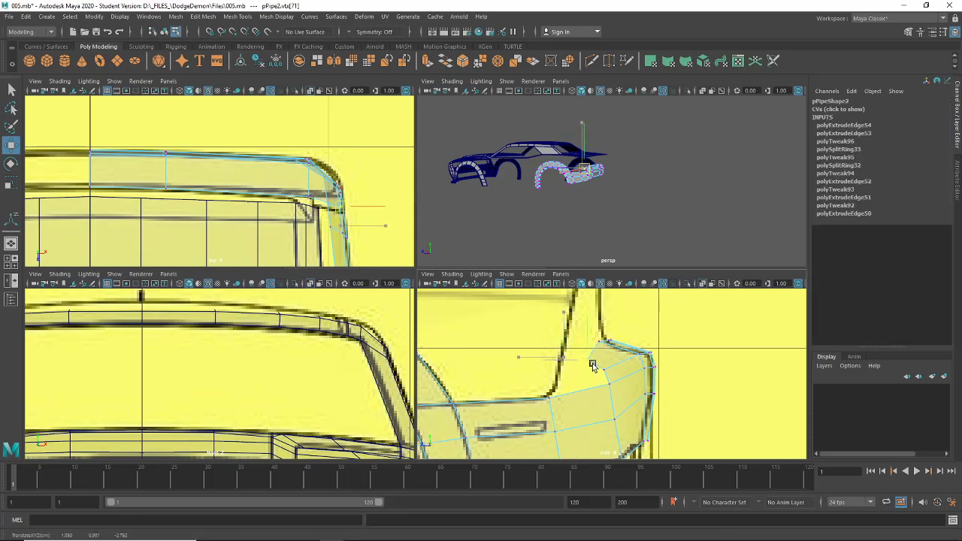
pyautogui.click(606, 351)
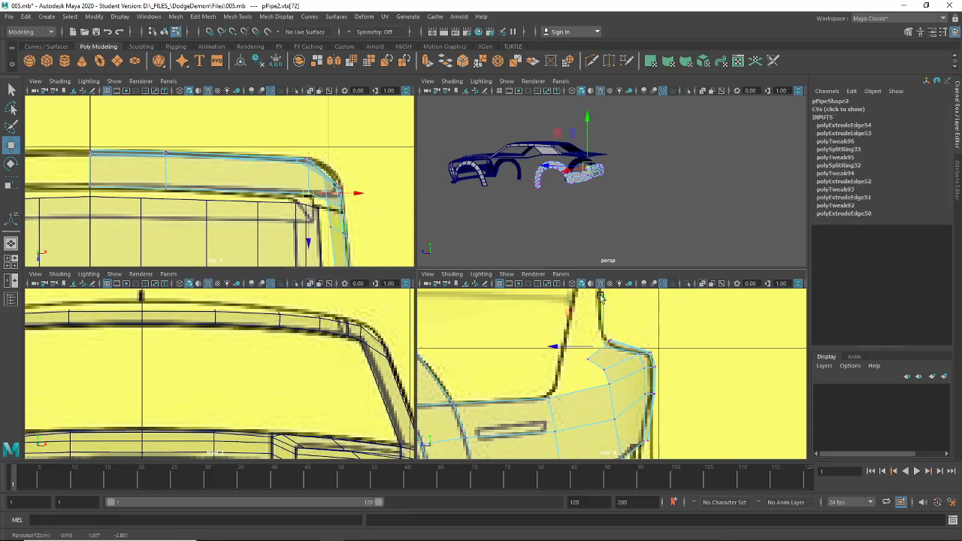
pyautogui.press('space')
pyautogui.keyDown('alt'); pyautogui.moveTo(544, 287); pyautogui.dragTo(451, 339); pyautogui.keyUp('alt')
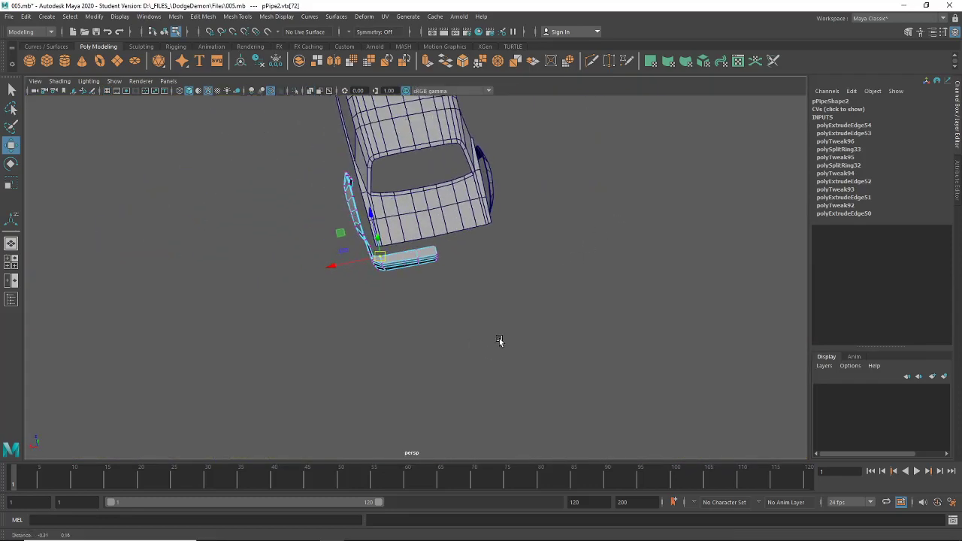
# - Shift the middle and centre-line vertices of the bumper top surface's inner edge rearward along Z
pyautogui.keyDown('alt'); pyautogui.moveTo(501, 341); pyautogui.dragTo(530, 335, button='right'); pyautogui.keyUp('alt')
pyautogui.keyDown('alt'); pyautogui.moveTo(511, 333); pyautogui.dragTo(574, 288); pyautogui.keyUp('alt')
pyautogui.keyDown('alt'); pyautogui.moveTo(570, 291); pyautogui.dragTo(605, 331, button='middle'); pyautogui.keyUp('alt')
pyautogui.keyDown('alt'); pyautogui.moveTo(553, 340); pyautogui.dragTo(581, 347, button='right'); pyautogui.keyUp('alt')
pyautogui.keyDown('alt'); pyautogui.moveTo(581, 347); pyautogui.dragTo(444, 380); pyautogui.keyUp('alt')
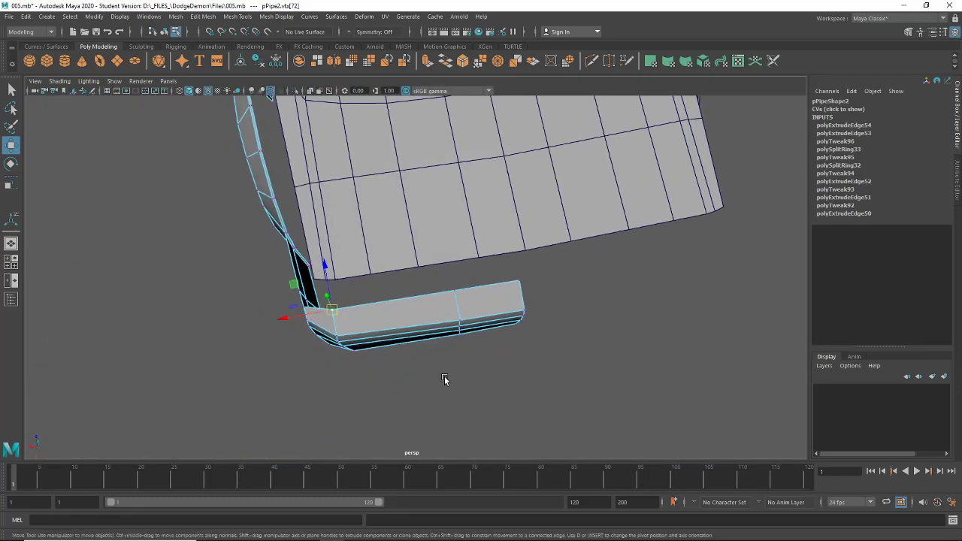
pyautogui.click(457, 294)
pyautogui.keyDown('alt'); pyautogui.moveTo(457, 294); pyautogui.dragTo(468, 320); pyautogui.keyUp('alt')
pyautogui.moveTo(447, 266); pyautogui.dragTo(450, 272)
pyautogui.click(520, 290)
pyautogui.moveTo(517, 268); pyautogui.dragTo(518, 271)
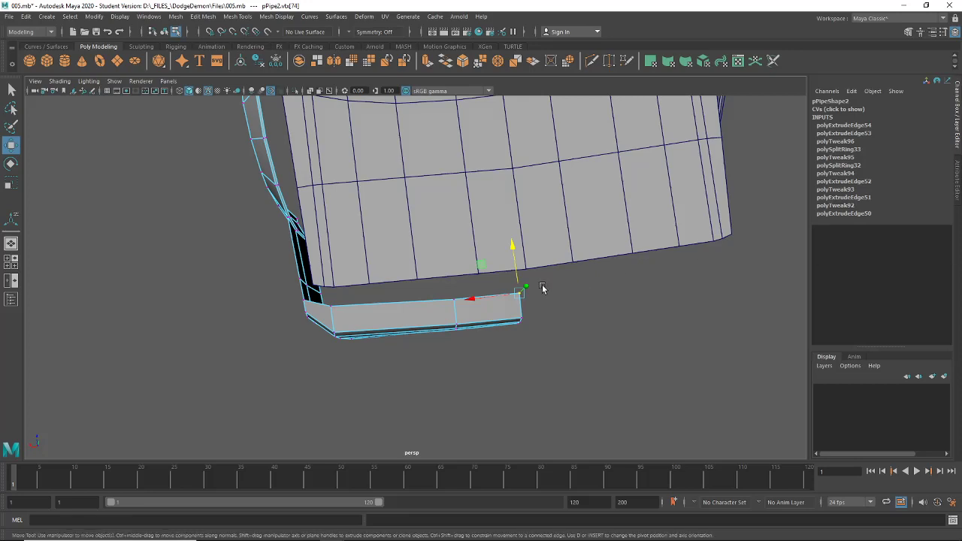
pyautogui.scroll(3, 537, 287)
pyautogui.moveTo(550, 259); pyautogui.dragTo(555, 264)
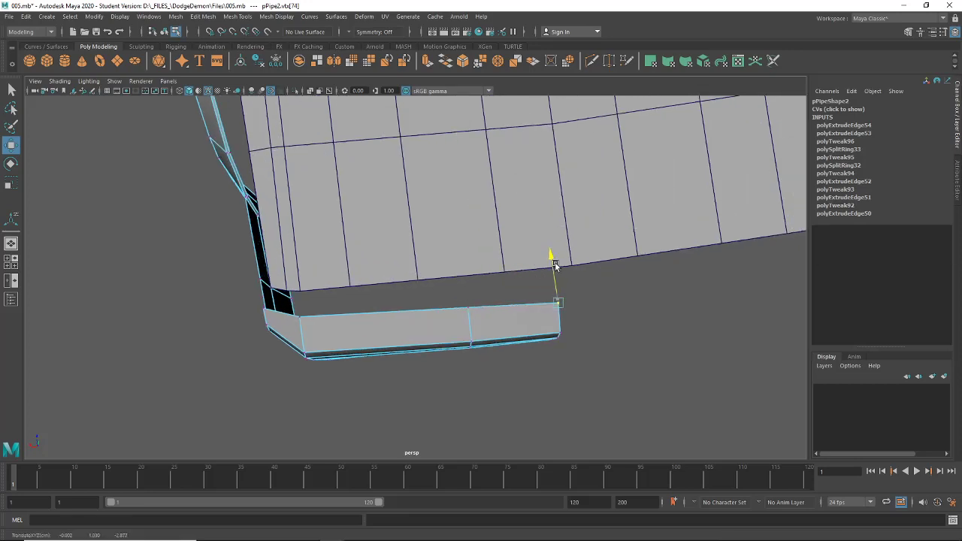
pyautogui.click(465, 308)
pyautogui.moveTo(466, 299); pyautogui.dragTo(536, 265)
# - Pull the two corner vertices of the bumper top surface's inner edge rearward along Z in the perspective view
pyautogui.click(430, 334)
pyautogui.keyDown('alt'); pyautogui.moveTo(438, 335); pyautogui.dragTo(420, 315); pyautogui.keyUp('alt')
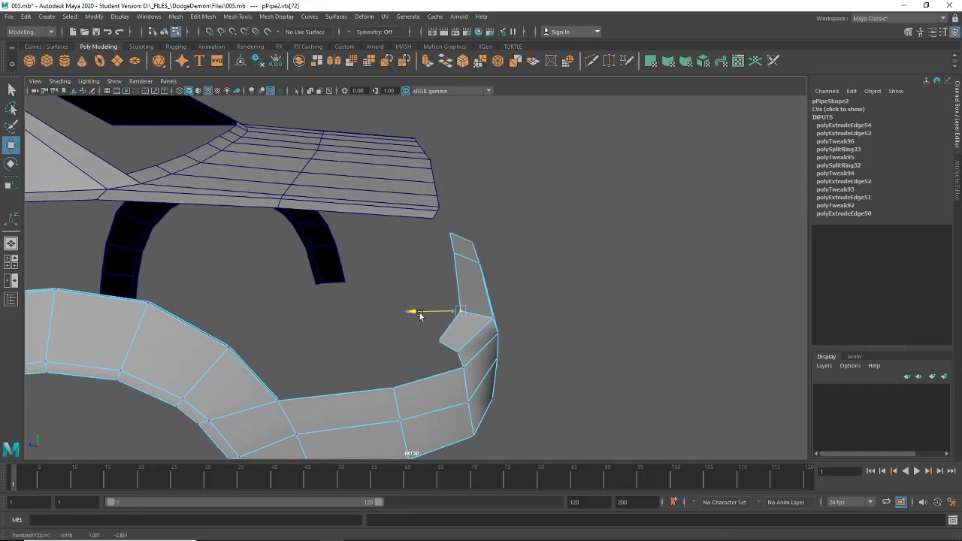
pyautogui.click(441, 343)
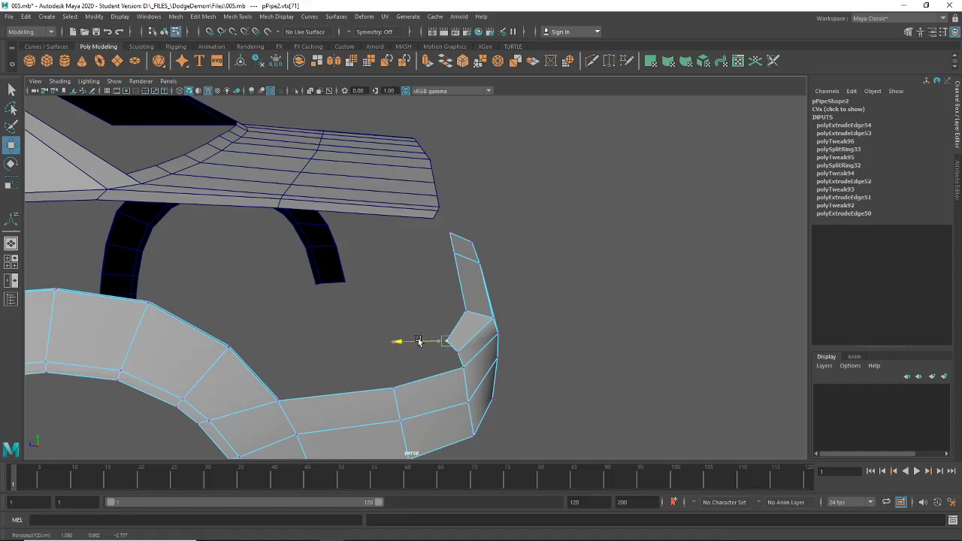
# - Return to the four-view layout, replace the front view with the back1 orthographic view, and zoom in on the rear bumper
pyautogui.keyDown('alt'); pyautogui.moveTo(448, 356); pyautogui.dragTo(65, 283); pyautogui.keyUp('alt')
pyautogui.click(12, 265)
pyautogui.press('a')
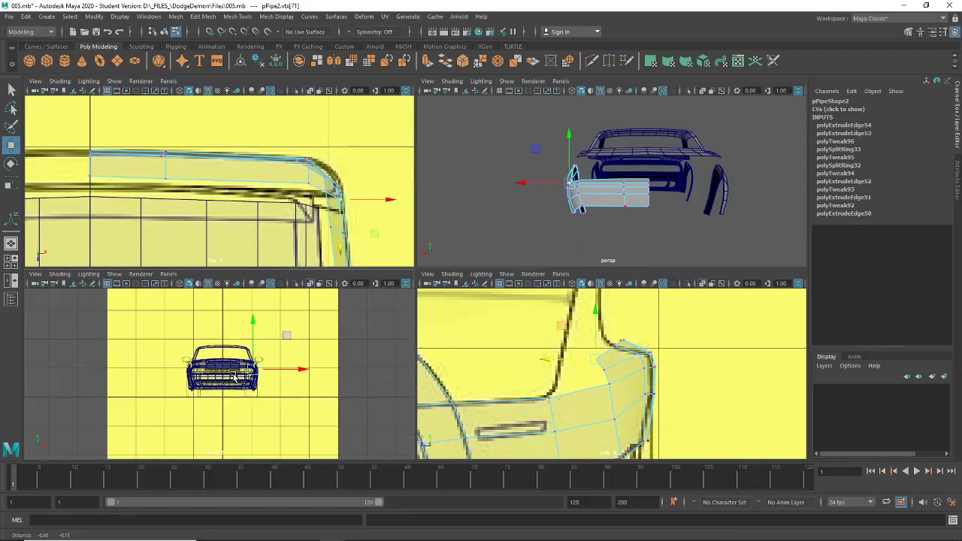
pyautogui.click(169, 273)
pyautogui.moveTo(205, 306)
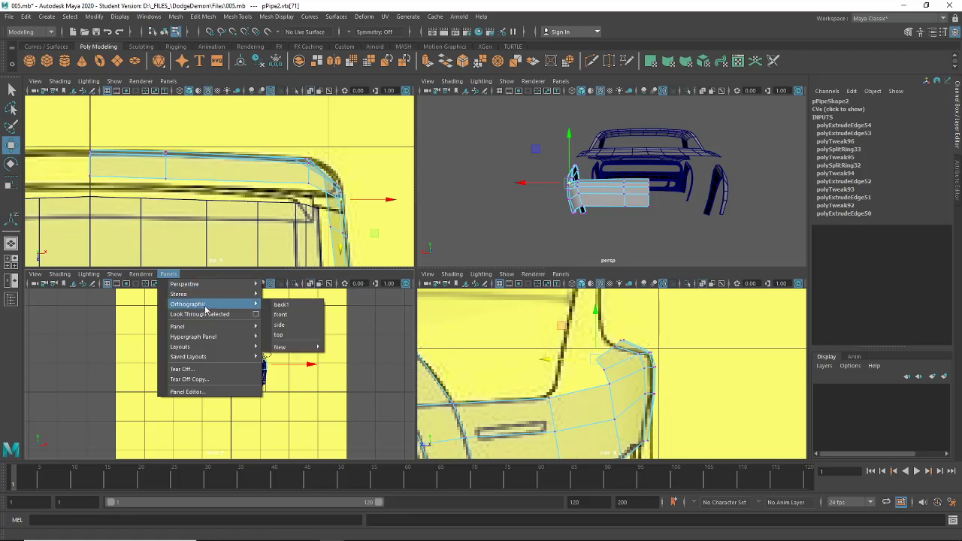
pyautogui.click(287, 306)
pyautogui.scroll(10, 247, 397)
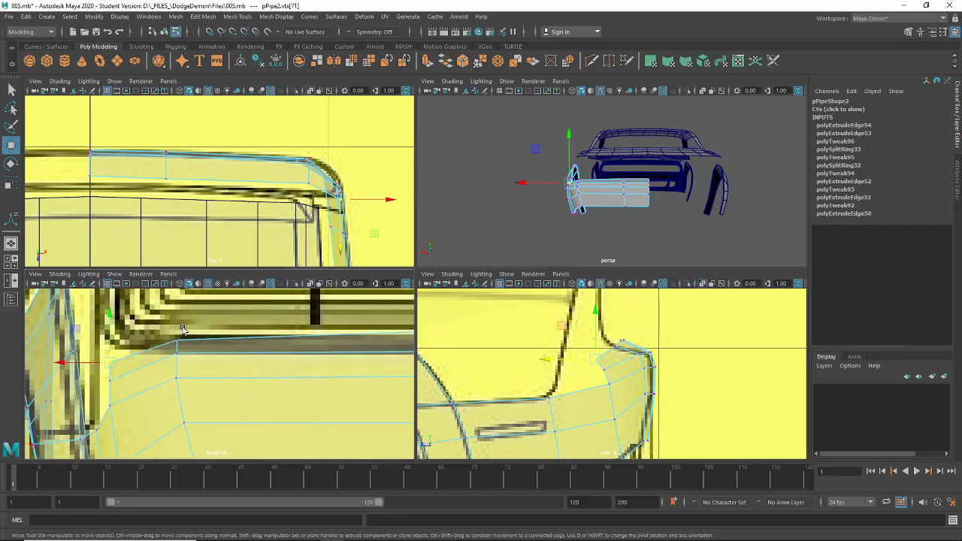
# - Check the top inner vertices against the rear blueprint and lower the middle and centre-line pair onto the bumper ledge
pyautogui.click(178, 341)
pyautogui.keyDown('alt'); pyautogui.moveTo(268, 359); pyautogui.dragTo(83, 360, button='middle'); pyautogui.keyUp('alt')
pyautogui.keyDown('alt'); pyautogui.moveTo(372, 359); pyautogui.dragTo(262, 371, button='middle'); pyautogui.keyUp('alt')
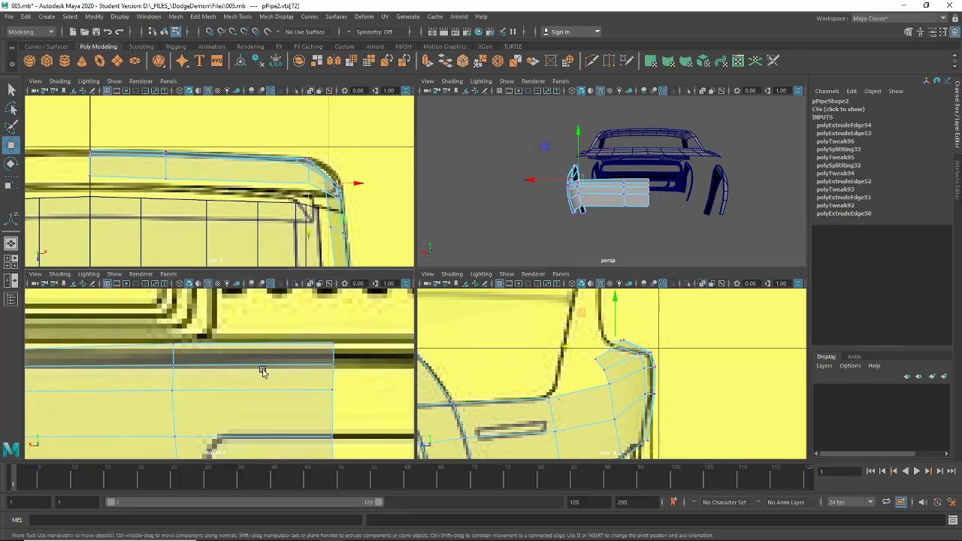
pyautogui.click(335, 346)
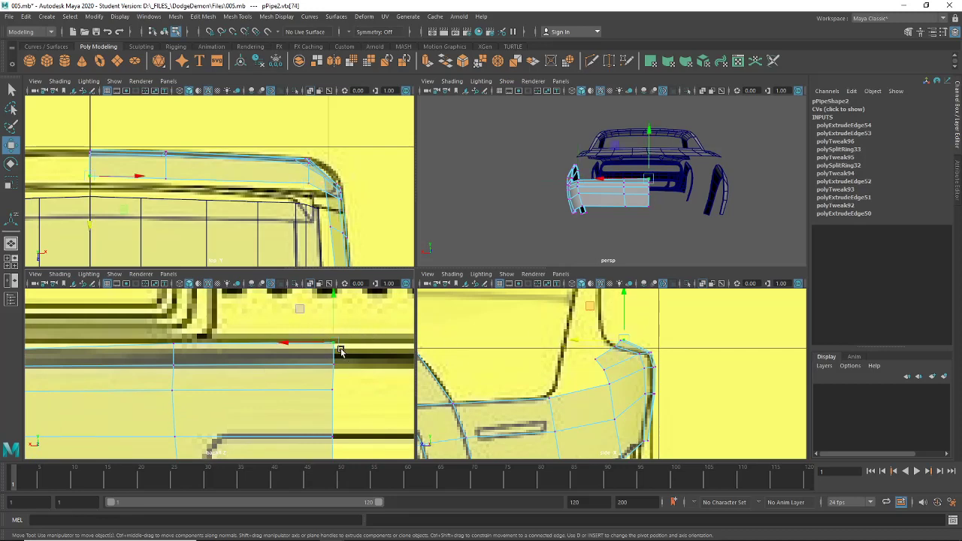
pyautogui.keyDown('alt'); pyautogui.moveTo(339, 350); pyautogui.dragTo(219, 367, button='middle'); pyautogui.keyUp('alt')
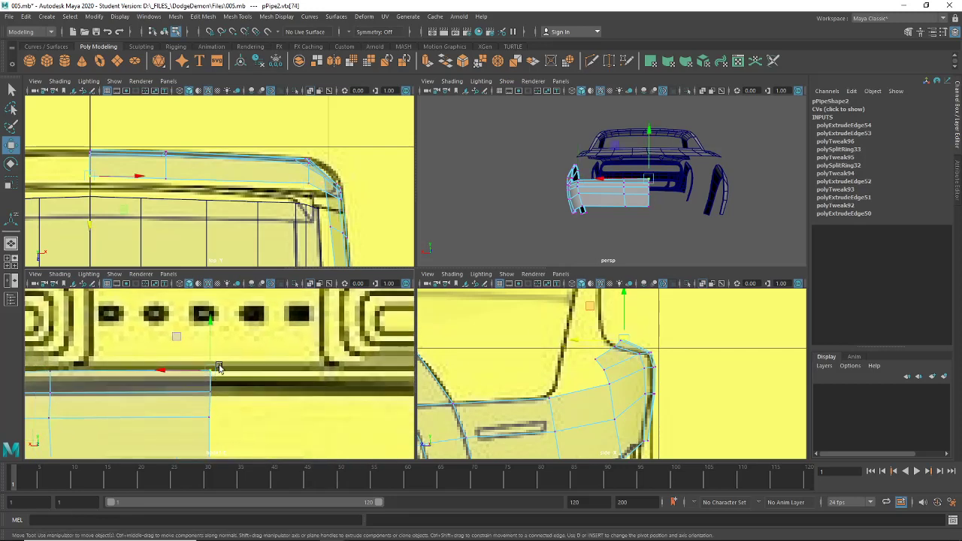
pyautogui.press('a')
pyautogui.scroll(7, 261, 360)
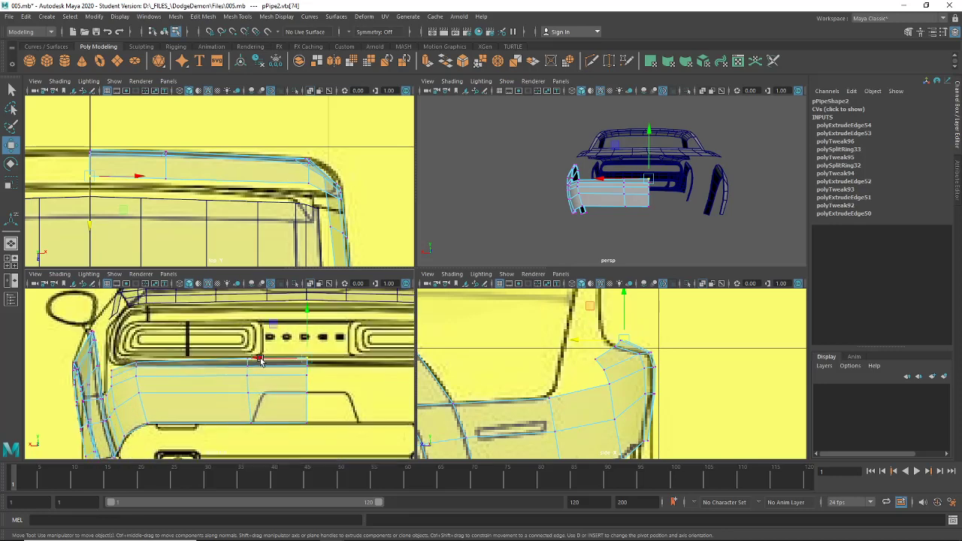
pyautogui.moveTo(615, 349)
pyautogui.mouseDown()
pyautogui.moveTo(621, 334)
pyautogui.moveTo(632, 348)
pyautogui.mouseUp()
pyautogui.scroll(6, 641, 338)
pyautogui.keyDown('alt'); pyautogui.moveTo(632, 291); pyautogui.dragTo(633, 302, button='middle'); pyautogui.keyUp('alt')
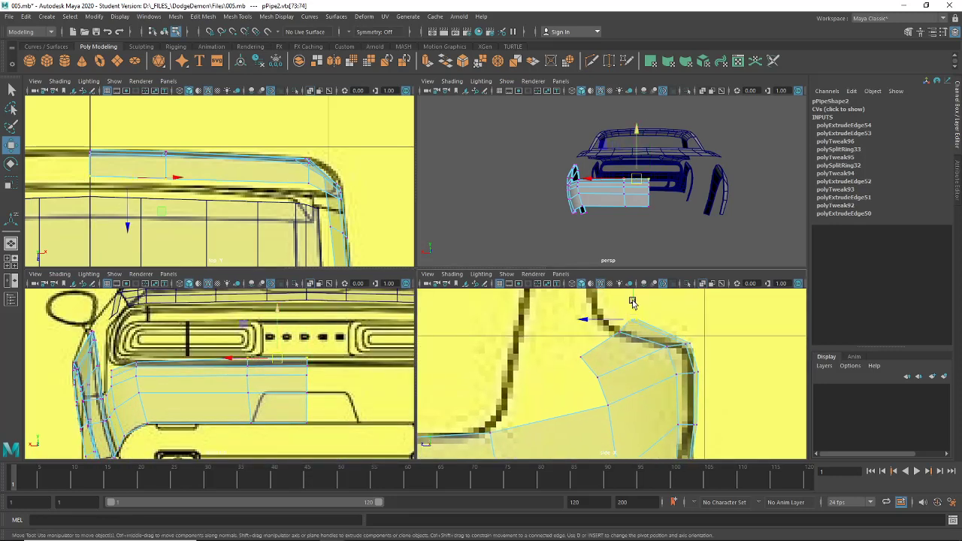
pyautogui.moveTo(632, 302); pyautogui.dragTo(634, 314)
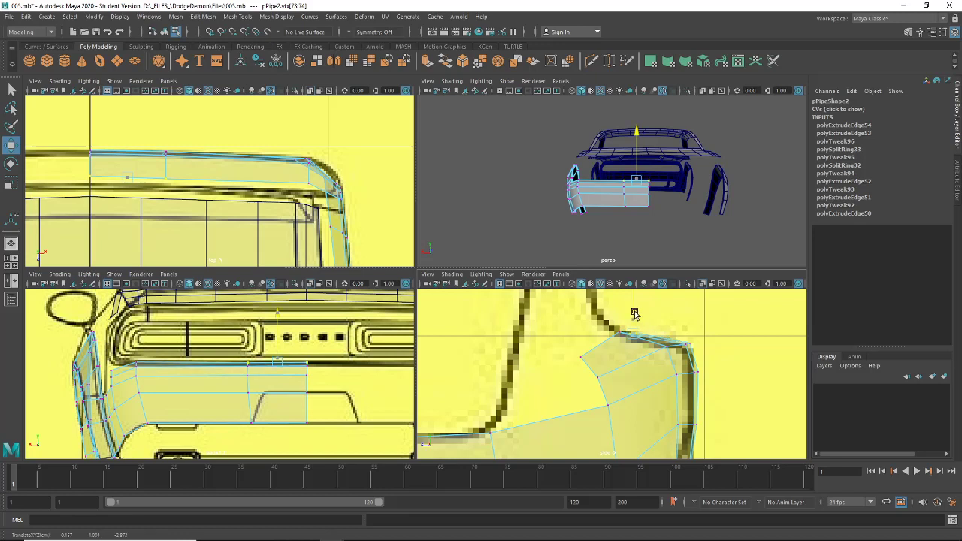
# - Lower the vertex row along the bumper's upper rear edge to match the side blueprint
pyautogui.click(668, 338)
pyautogui.click(686, 331)
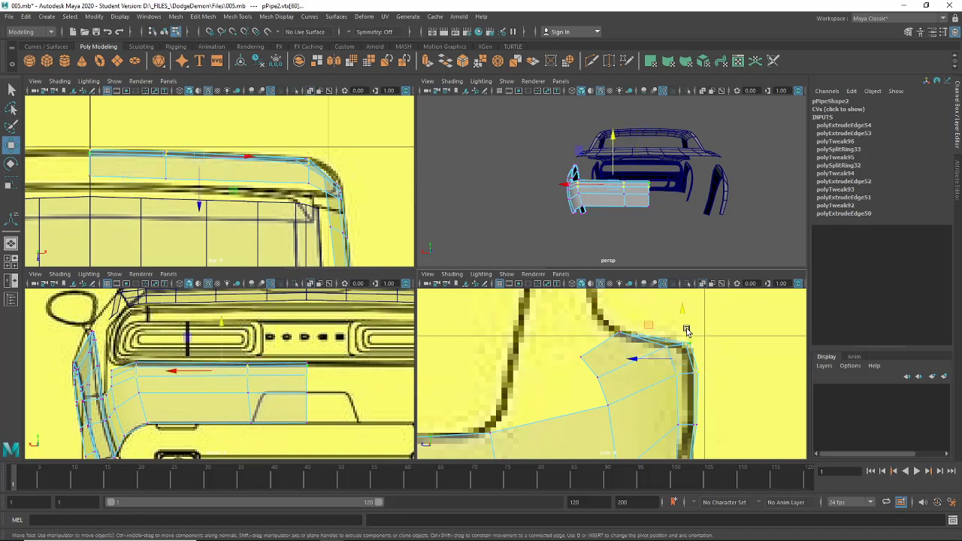
pyautogui.moveTo(682, 326); pyautogui.dragTo(684, 334)
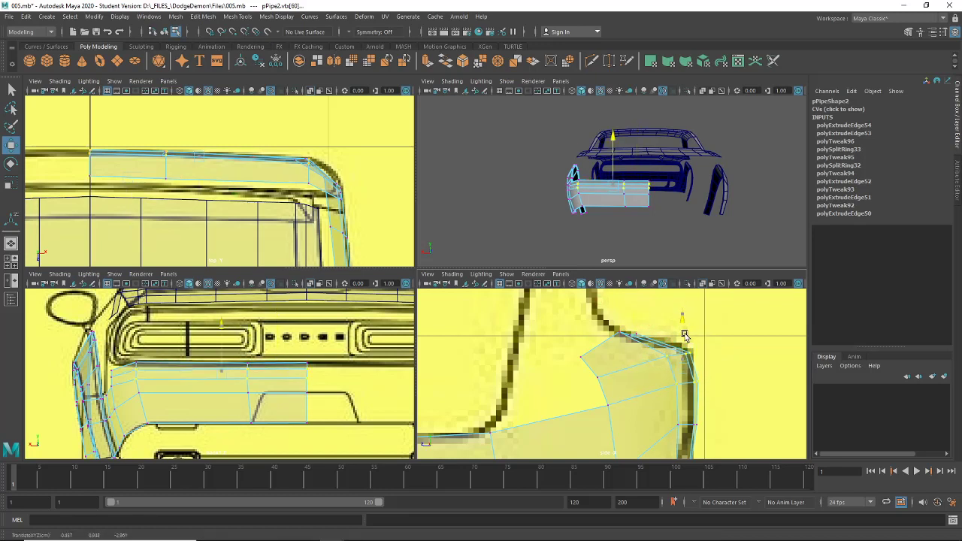
# - Nudge the top surface's inner vertices and the two vertices at its outer corner rearward in the side view
pyautogui.click(619, 319)
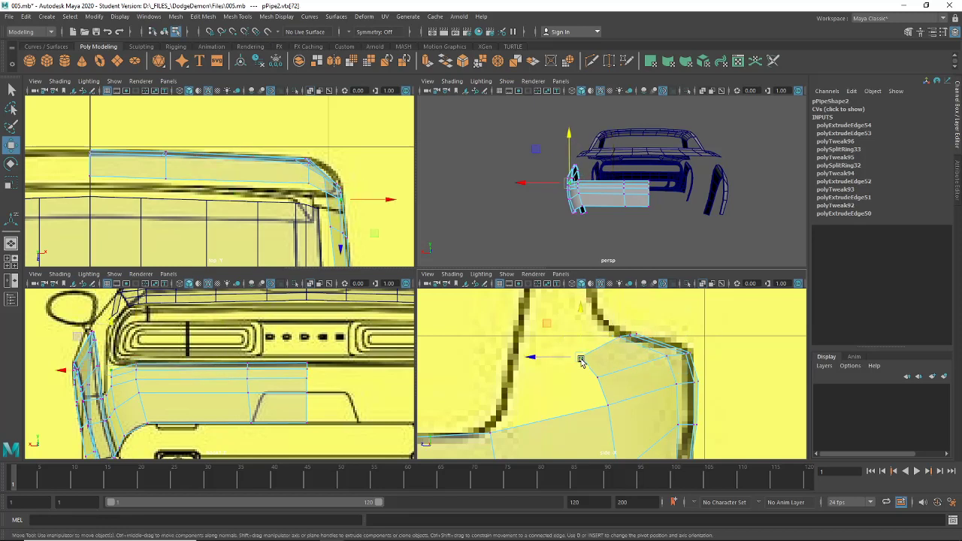
pyautogui.click(586, 356)
pyautogui.click(585, 377)
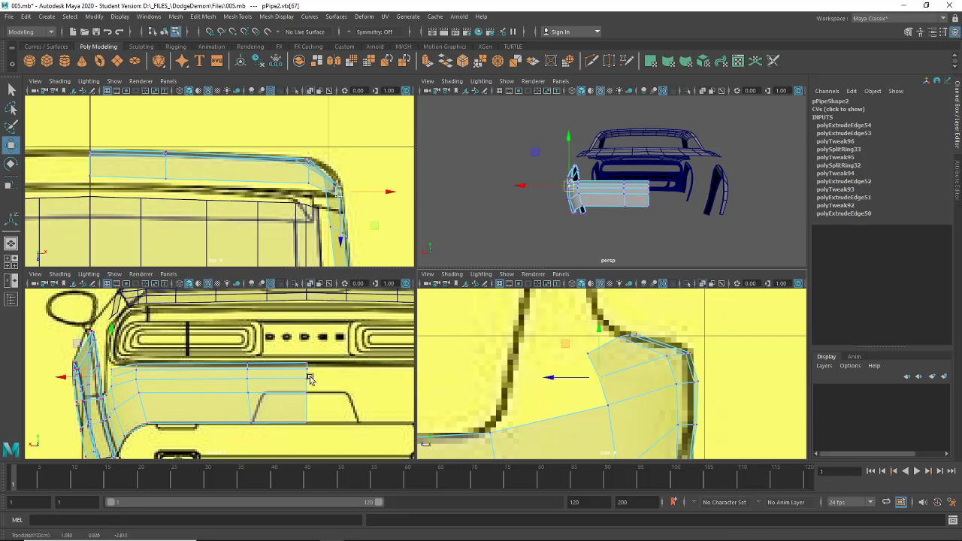
# - Return to object selection, deselect the mesh, and examine the reshaped bumper with the whole car body in perspective
pyautogui.press('space')
pyautogui.keyDown('alt'); pyautogui.moveTo(605, 196); pyautogui.dragTo(634, 290); pyautogui.keyUp('alt')
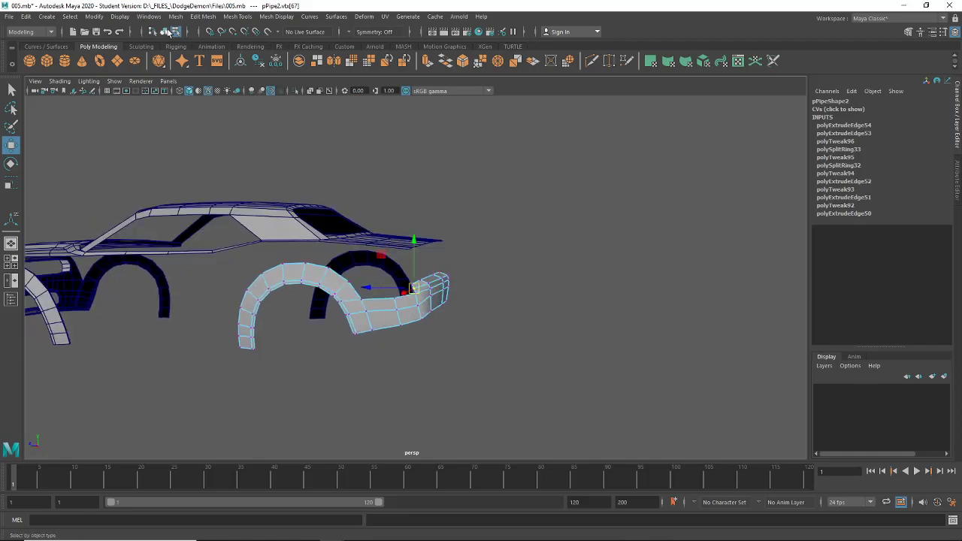
pyautogui.click(164, 32)
pyautogui.click(502, 209)
pyautogui.keyDown('alt'); pyautogui.moveTo(502, 208); pyautogui.dragTo(123, 257); pyautogui.keyUp('alt')
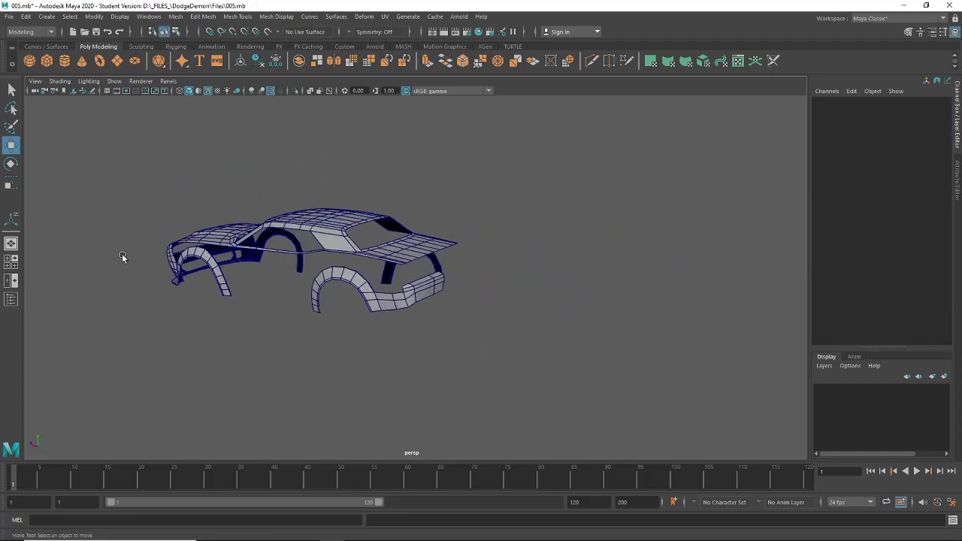
pyautogui.click(12, 265)
pyautogui.press('space')
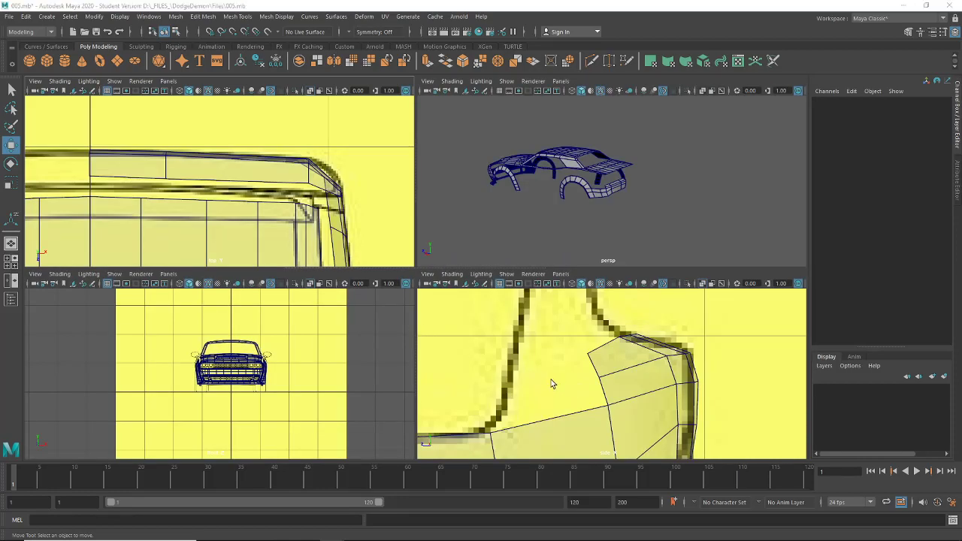
# - Extrude the side panel's upper edge beside the bumper corner toward the trunk, moving it 0.463 in Y and -0.11 in Z
pyautogui.keyDown('alt'); pyautogui.moveTo(551, 383); pyautogui.dragTo(476, 348, button='right'); pyautogui.keyUp('alt')
pyautogui.keyDown('alt'); pyautogui.moveTo(423, 328); pyautogui.dragTo(463, 338, button='middle'); pyautogui.keyUp('alt')
pyautogui.keyDown('alt'); pyautogui.moveTo(464, 338); pyautogui.dragTo(492, 302, button='right'); pyautogui.keyUp('alt')
pyautogui.keyDown('alt'); pyautogui.moveTo(493, 301); pyautogui.dragTo(435, 303, button='middle'); pyautogui.keyUp('alt')
pyautogui.keyDown('alt'); pyautogui.moveTo(435, 304); pyautogui.dragTo(443, 234, button='right'); pyautogui.keyUp('alt')
pyautogui.click(440, 337)
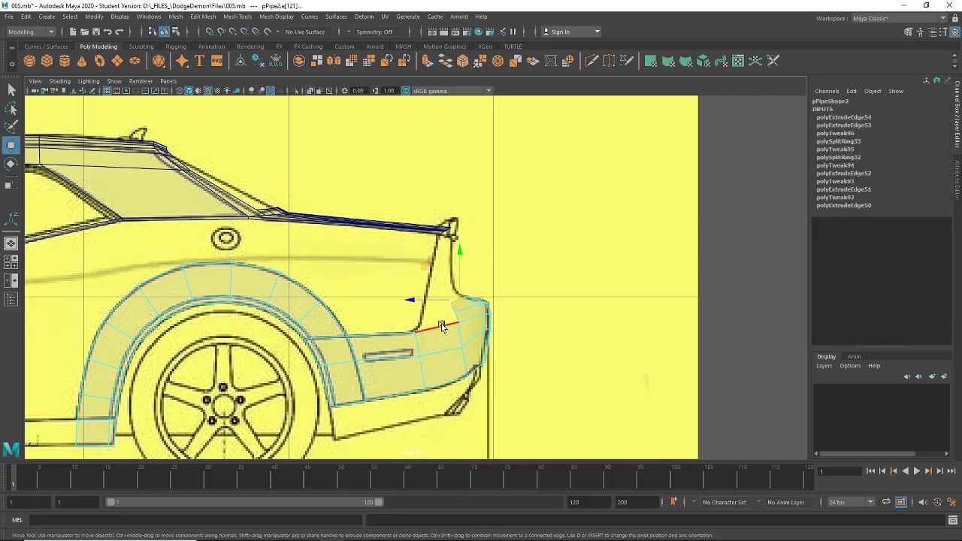
pyautogui.hotkey('ctrl', 'e')
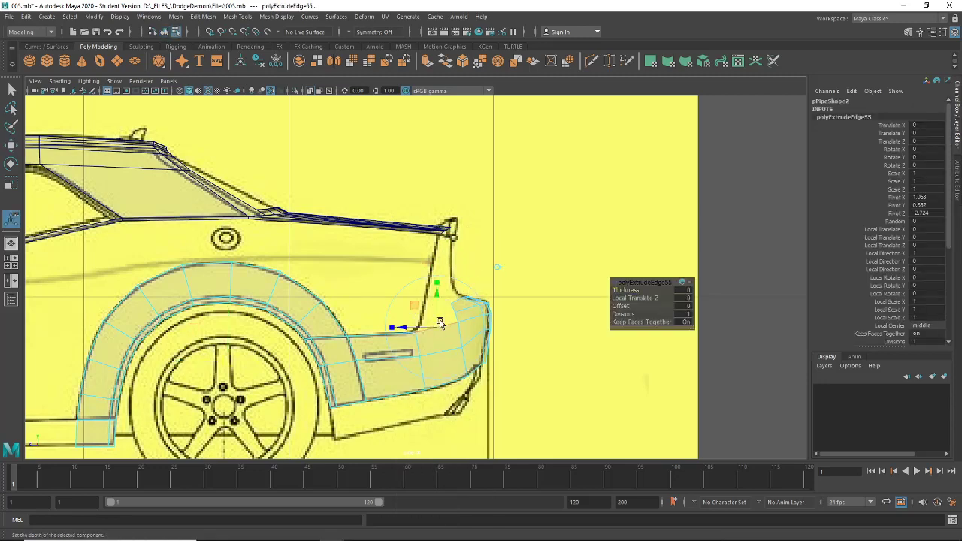
pyautogui.moveTo(439, 325); pyautogui.dragTo(459, 228)
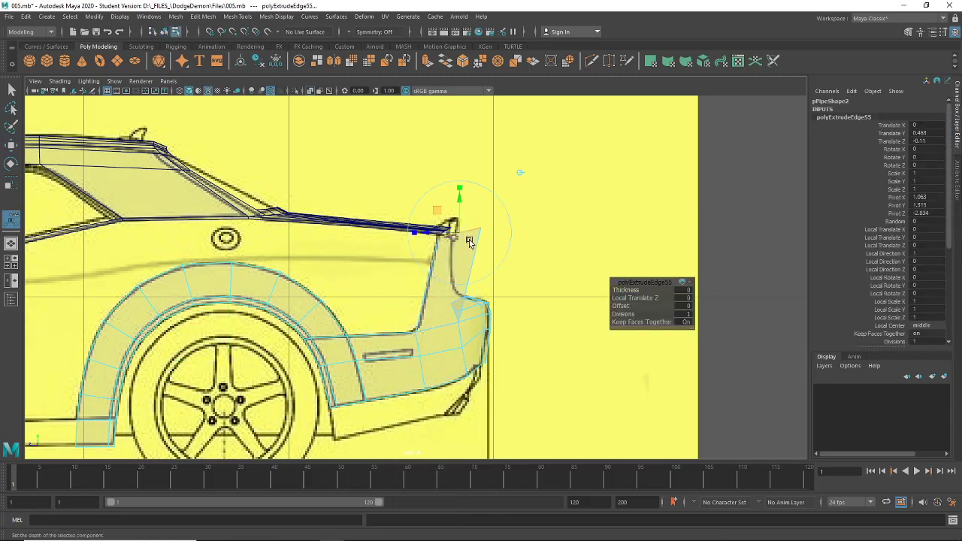
# - Move the extruded edge's two vertices individually onto the narrow rear pillar outline below the spoiler in the side view
pyautogui.moveTo(470, 239); pyautogui.dragTo(434, 241, button='right')
pyautogui.click(11, 144)
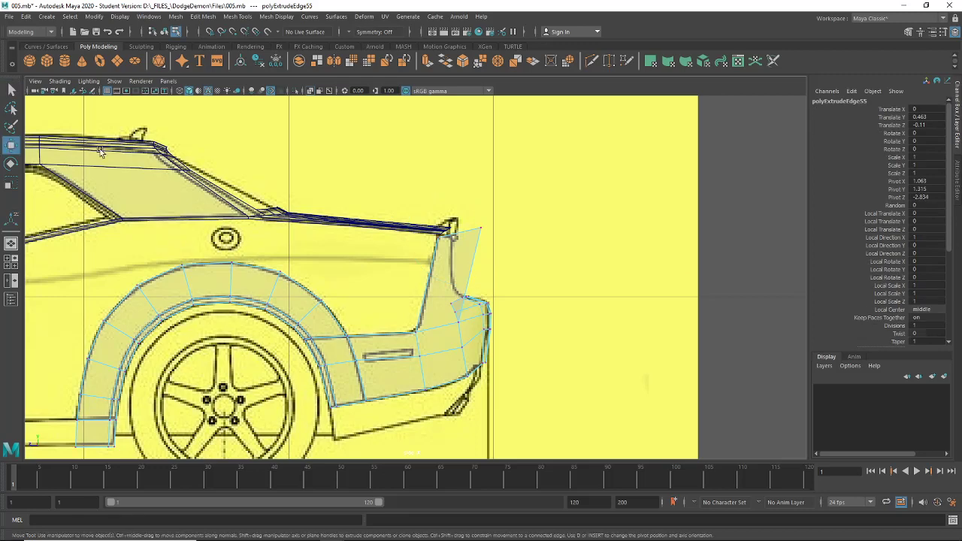
pyautogui.scroll(2, 418, 190)
pyautogui.click(502, 216)
pyautogui.moveTo(502, 218); pyautogui.dragTo(442, 259)
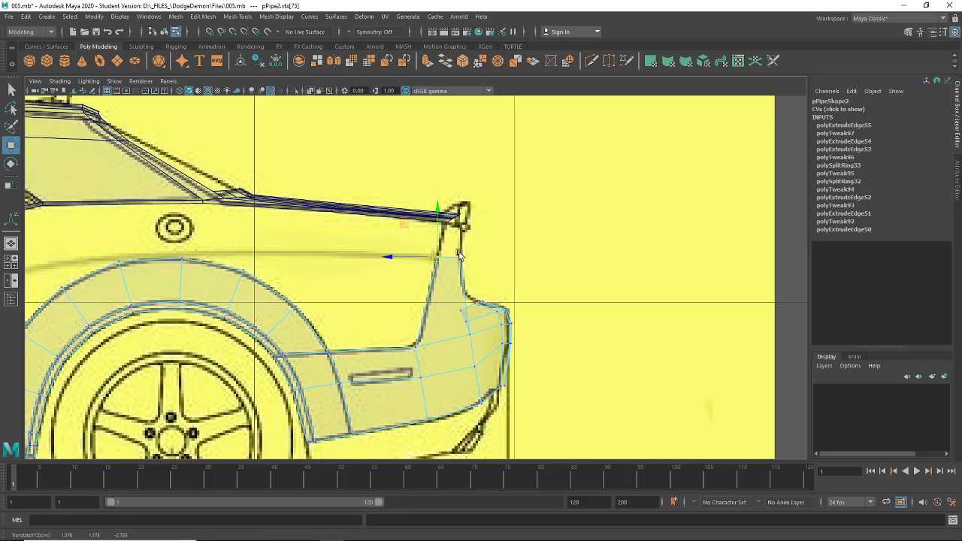
pyautogui.click(460, 259)
# - Select both top vertices of the rear pillar and move them inward along X in the top view
pyautogui.click(9, 262)
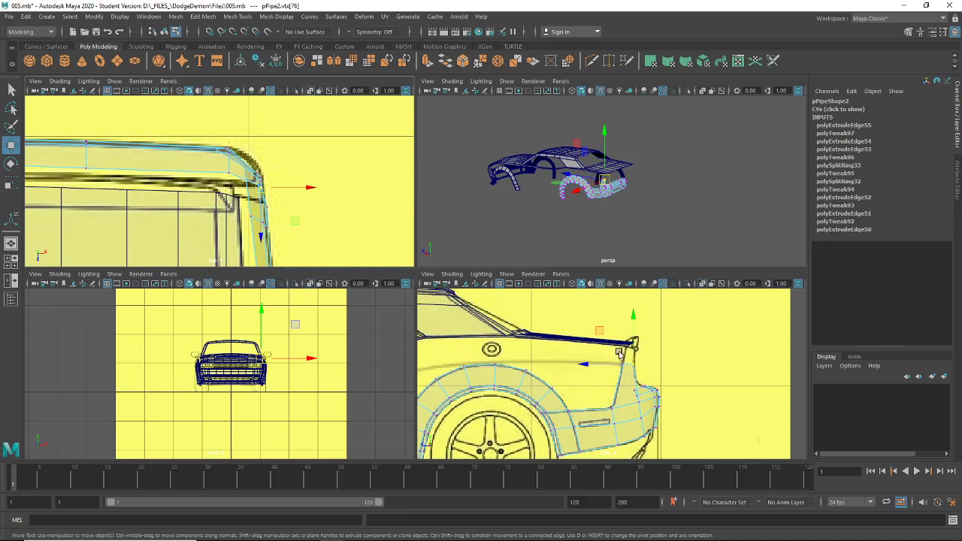
pyautogui.keyDown('shift'); pyautogui.click(304, 199); pyautogui.keyUp('shift')
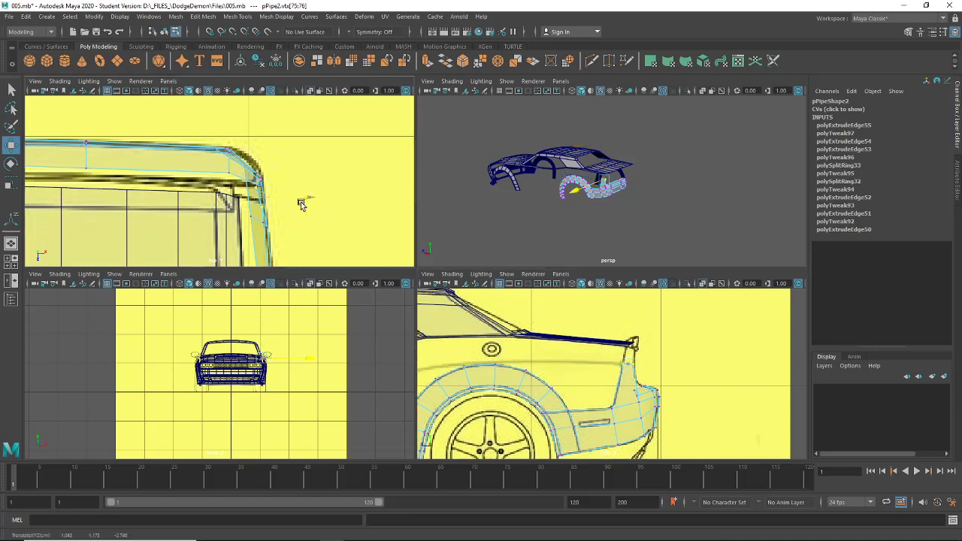
pyautogui.press('w')
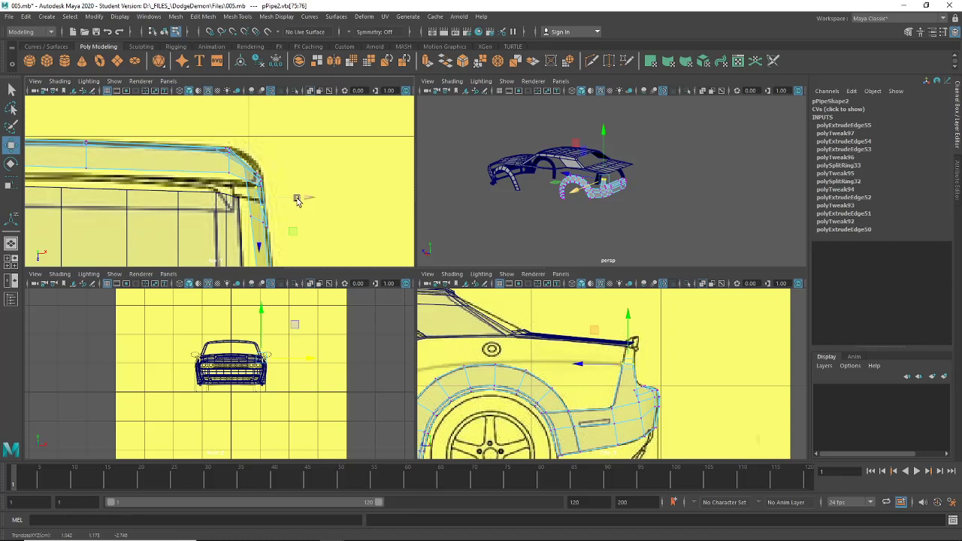
# - Show the back1 orthographic view again and adjust the two pillar vertices along X against the rear blueprint
pyautogui.click(167, 274)
pyautogui.moveTo(186, 305)
pyautogui.click(281, 304)
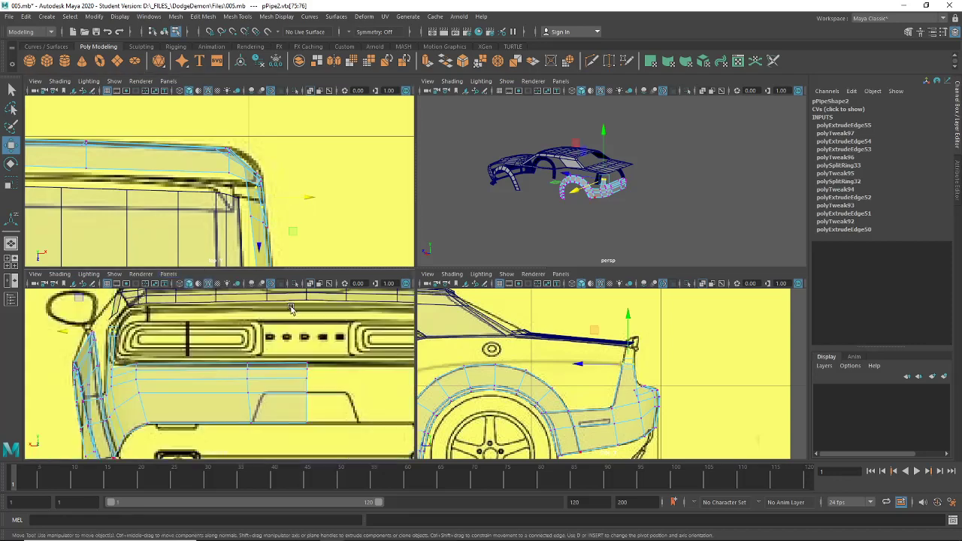
pyautogui.scroll(5, 229, 360)
pyautogui.keyDown('alt'); pyautogui.moveTo(229, 359); pyautogui.dragTo(302, 392, button='middle'); pyautogui.keyUp('alt')
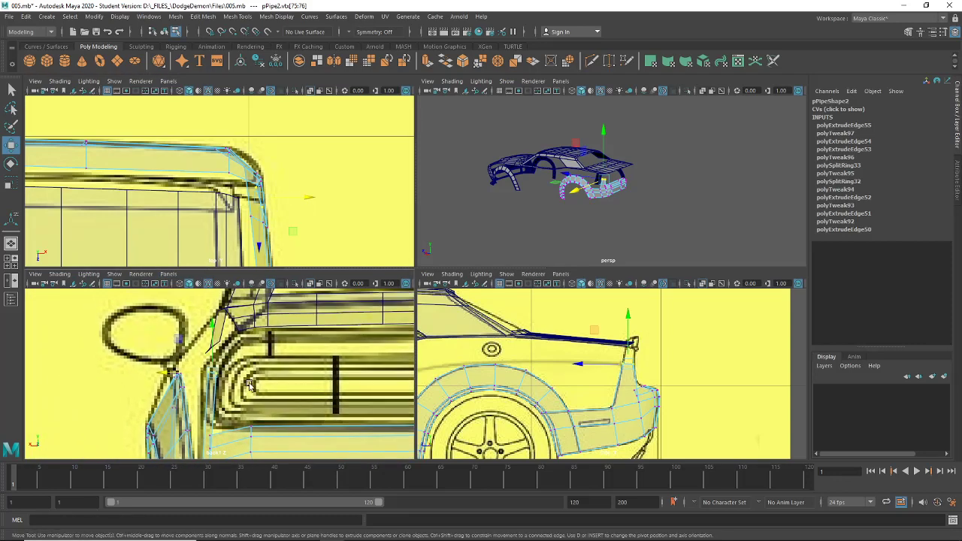
pyautogui.moveTo(188, 375); pyautogui.dragTo(172, 374)
pyautogui.keyDown('alt'); pyautogui.moveTo(139, 369); pyautogui.dragTo(207, 363, button='middle'); pyautogui.keyUp('alt')
pyautogui.click(185, 315)
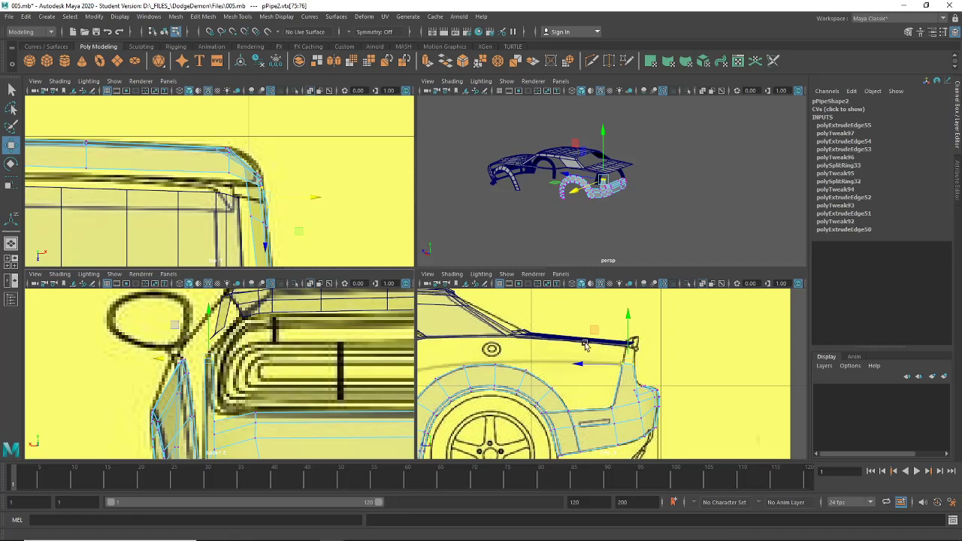
# - Extrude the rear pillar's top edge up to the trunk edge with a local translation of -0.009, 0.125, -0.001
pyautogui.scroll(3, 602, 353)
pyautogui.moveTo(627, 348); pyautogui.dragTo(624, 230, button='right')
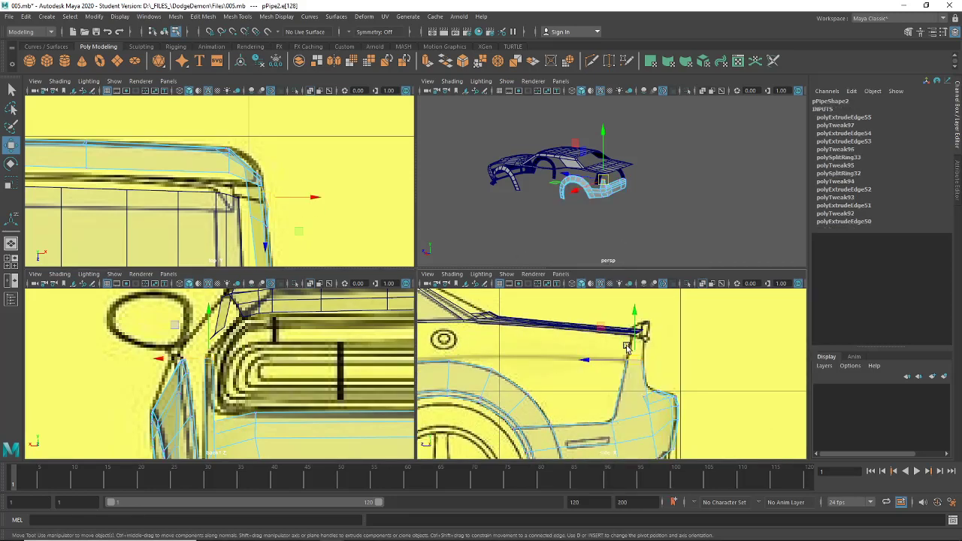
pyautogui.hotkey('ctrl', 'e')
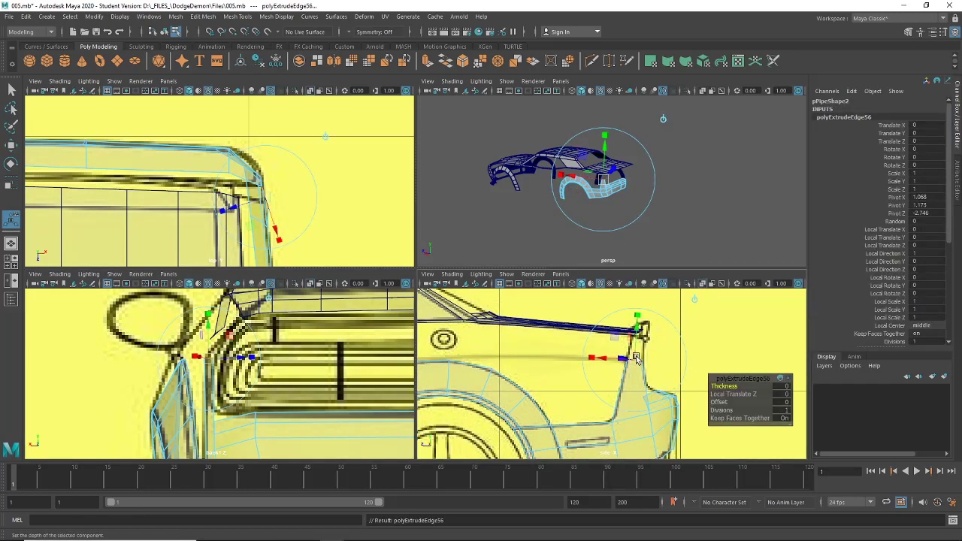
pyautogui.moveTo(635, 359); pyautogui.dragTo(641, 338)
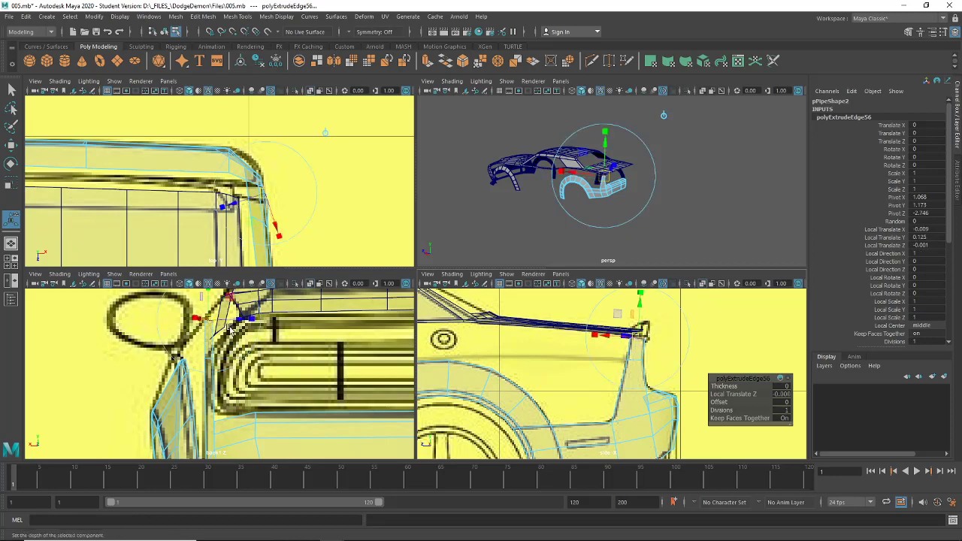
# - Move the extruded top edge of the rear pillar by -0.103 along X to line up with the trunk corner on the rear blueprint
pyautogui.keyDown('alt'); pyautogui.moveTo(263, 311); pyautogui.dragTo(264, 359, button='middle'); pyautogui.keyUp('alt')
pyautogui.scroll(1, 212, 362)
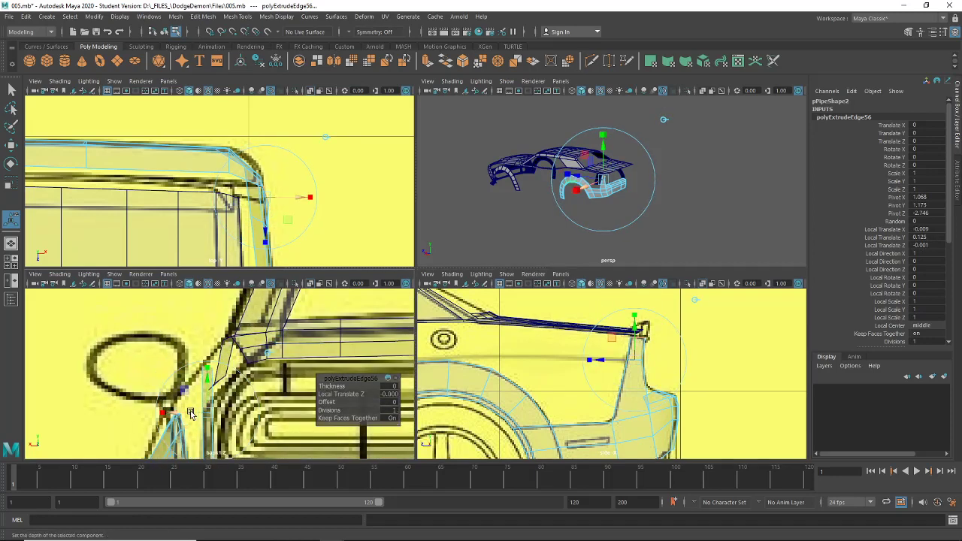
pyautogui.moveTo(178, 416); pyautogui.dragTo(218, 421)
pyautogui.press('space')
pyautogui.keyDown('alt'); pyautogui.moveTo(575, 235); pyautogui.dragTo(456, 290); pyautogui.keyUp('alt')
pyautogui.keyDown('alt'); pyautogui.moveTo(455, 291); pyautogui.dragTo(505, 333, button='middle'); pyautogui.keyUp('alt')
pyautogui.scroll(5, 505, 332)
pyautogui.keyDown('alt'); pyautogui.moveTo(505, 332); pyautogui.dragTo(485, 350); pyautogui.keyUp('alt')
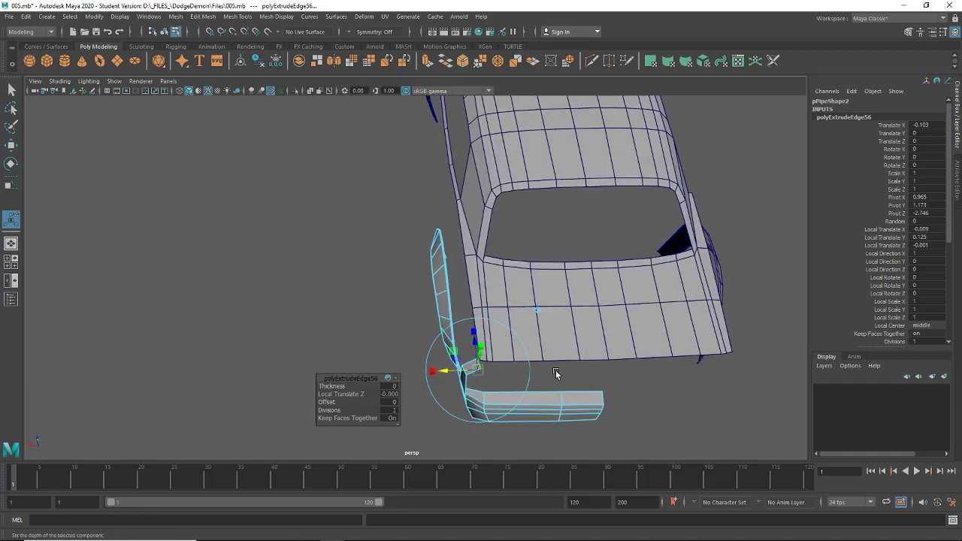
pyautogui.keyDown('alt'); pyautogui.moveTo(656, 363); pyautogui.dragTo(312, 333); pyautogui.keyUp('alt')
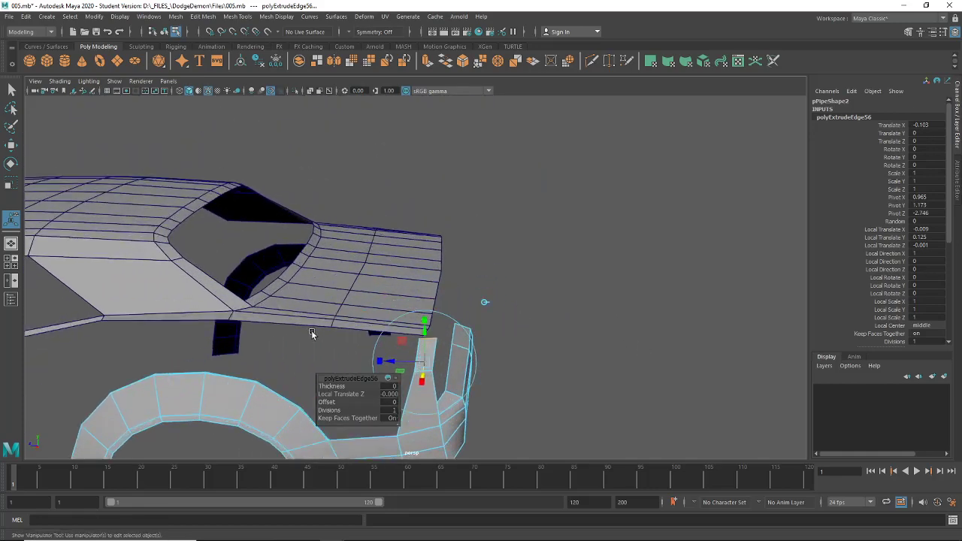
# - Adjust the rear pillar's top and middle vertices on its rearward edge to follow the pillar outline in the side view
pyautogui.click(9, 261)
pyautogui.press('space')
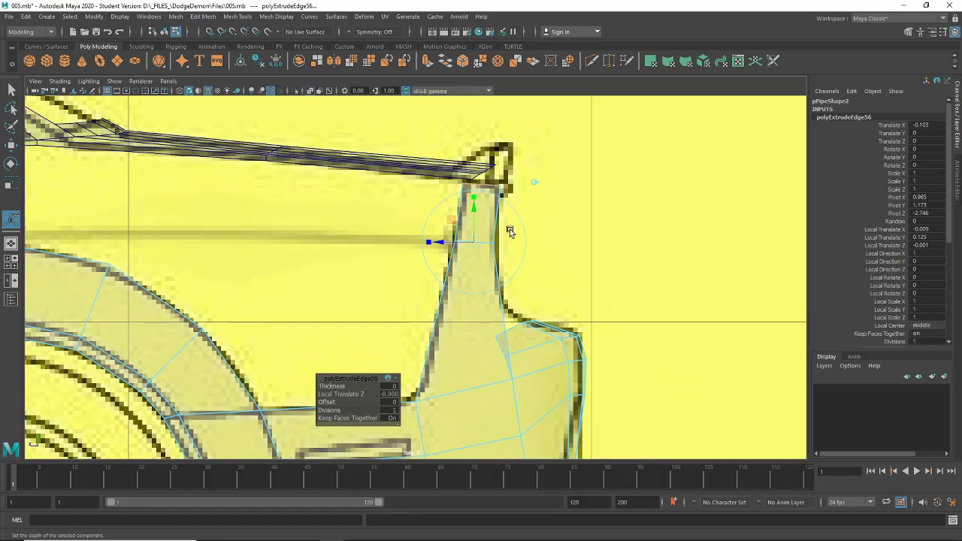
pyautogui.moveTo(484, 203); pyautogui.dragTo(450, 204, button='right')
pyautogui.click(499, 185)
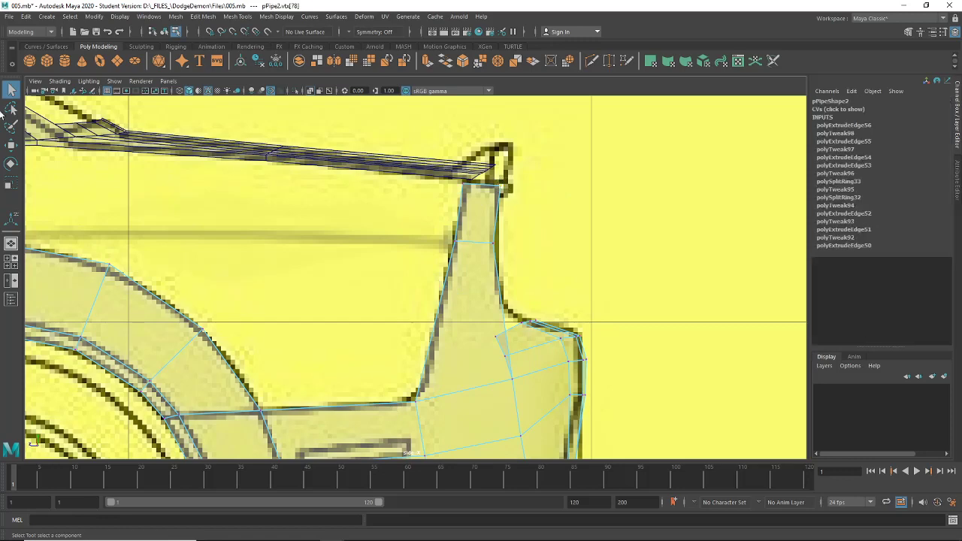
pyautogui.click(11, 148)
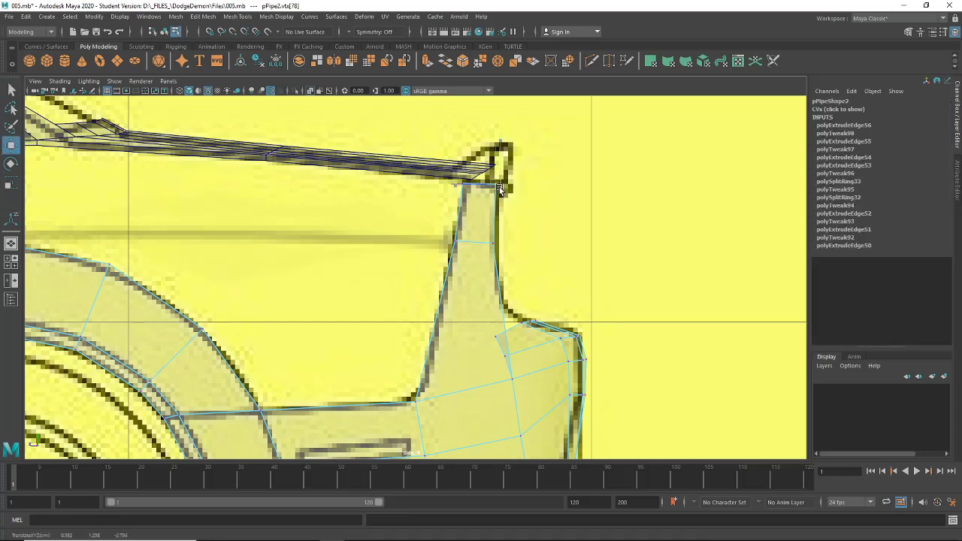
pyautogui.click(500, 189)
pyautogui.moveTo(479, 245); pyautogui.dragTo(483, 246)
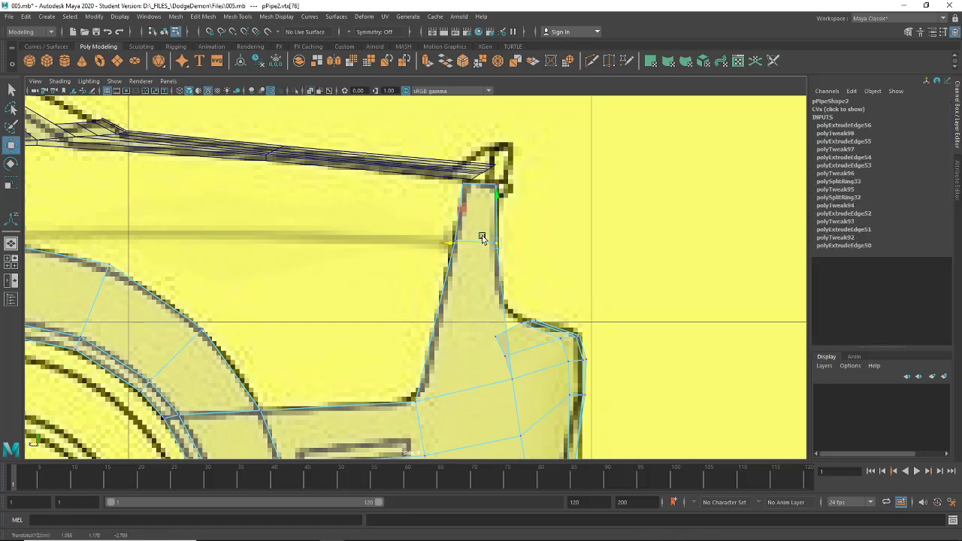
pyautogui.keyDown('alt'); pyautogui.moveTo(482, 239); pyautogui.dragTo(451, 331, button='middle'); pyautogui.keyUp('alt')
pyautogui.scroll(4, 451, 320)
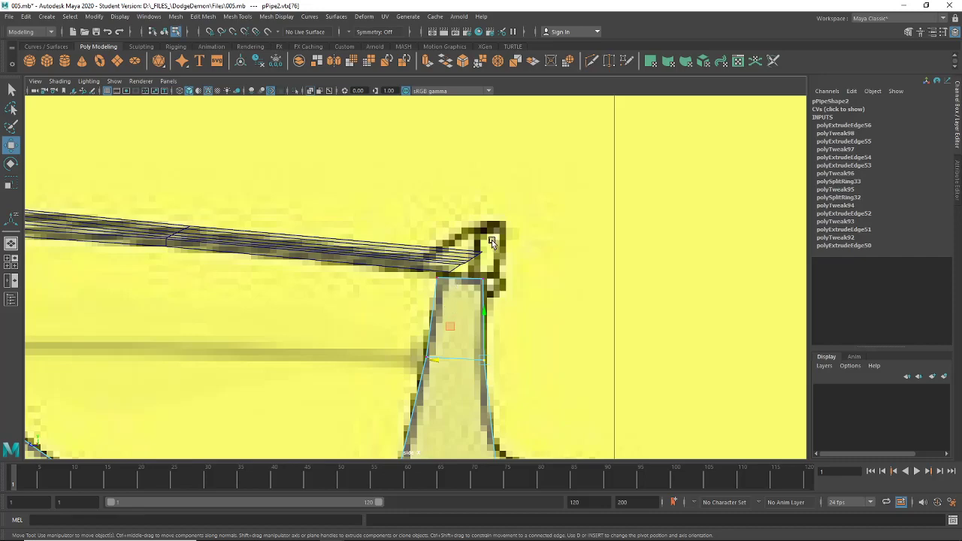
# - Select the vertices along the trunk's rear edge and nudge them along Z and slightly up along Y
pyautogui.click(11, 243)
pyautogui.keyDown('alt'); pyautogui.moveTo(347, 307); pyautogui.dragTo(423, 251); pyautogui.keyUp('alt')
pyautogui.click(423, 227)
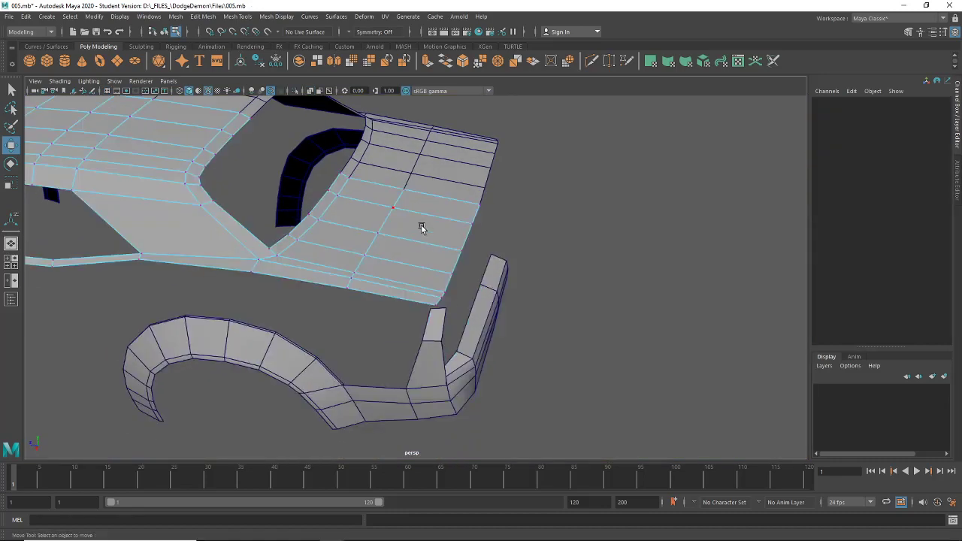
pyautogui.moveTo(421, 225); pyautogui.dragTo(376, 225, button='right')
pyautogui.keyDown('alt'); pyautogui.moveTo(381, 263); pyautogui.dragTo(441, 222); pyautogui.keyUp('alt')
pyautogui.moveTo(386, 259); pyautogui.dragTo(340, 302)
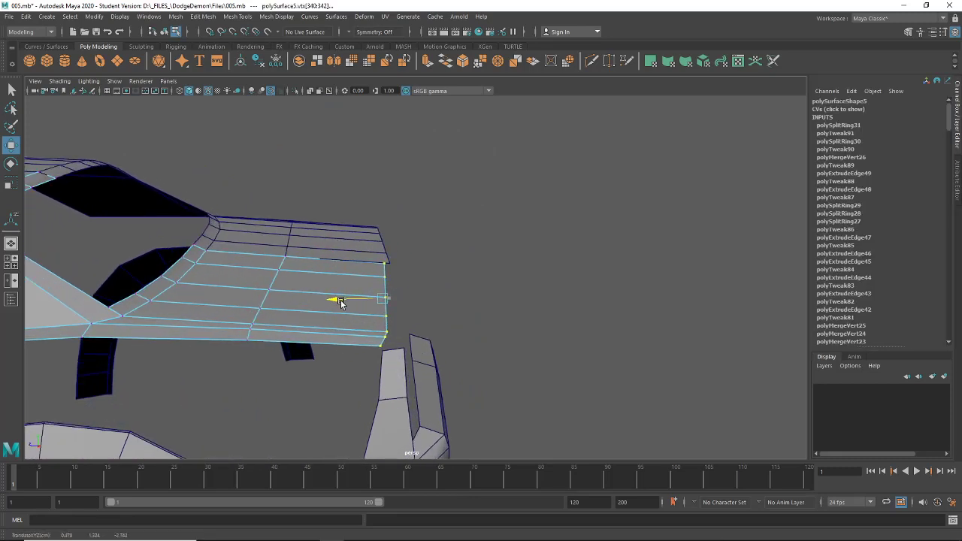
pyautogui.keyDown('alt'); pyautogui.moveTo(354, 335); pyautogui.dragTo(352, 317); pyautogui.keyUp('alt')
pyautogui.scroll(2, 386, 362)
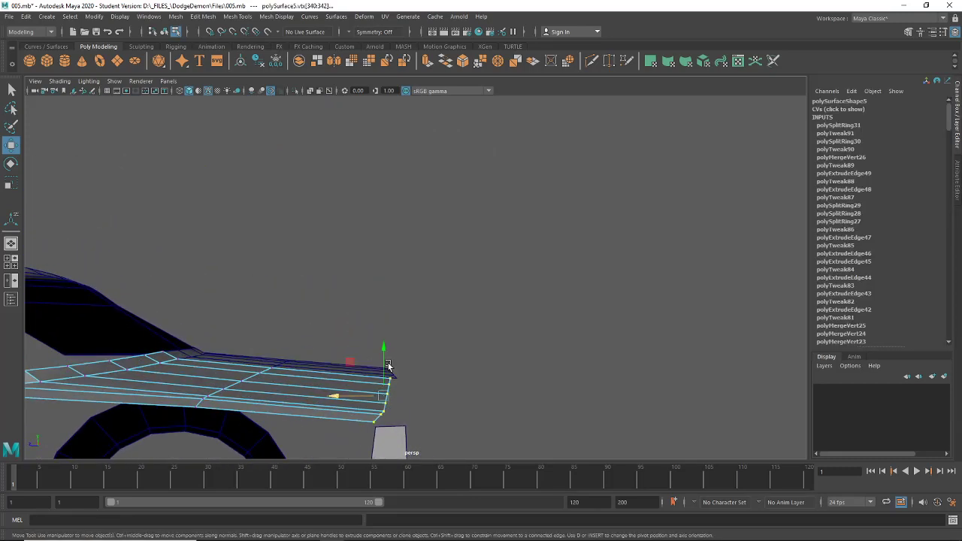
pyautogui.moveTo(384, 362); pyautogui.dragTo(383, 358)
# - Extrude the trunk's rear edges backward with Translate Z -0.052 and straighten the new edge with Scale Z 0.043
pyautogui.moveTo(335, 382); pyautogui.dragTo(322, 231, button='right')
pyautogui.keyDown('alt'); pyautogui.moveTo(401, 416); pyautogui.dragTo(437, 347); pyautogui.keyUp('alt')
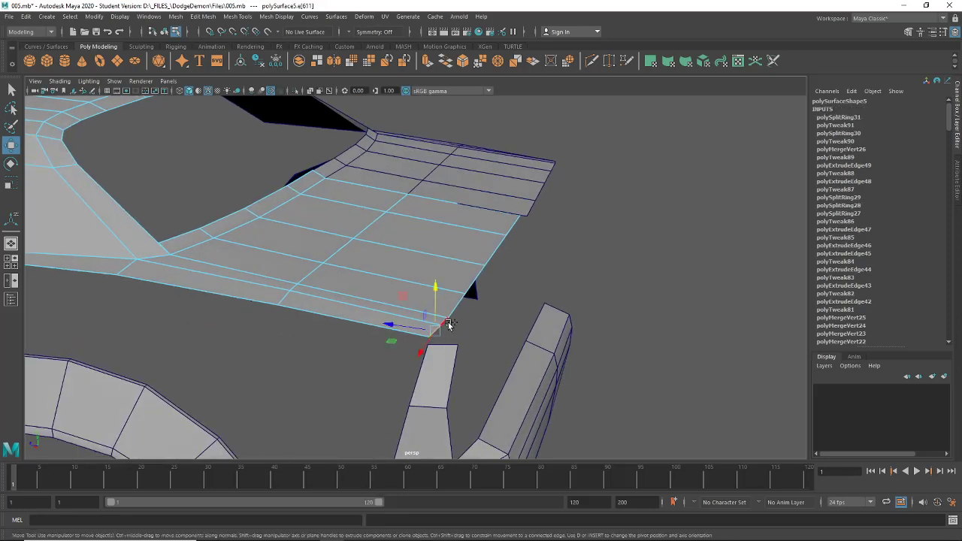
pyautogui.keyDown('shift'); pyautogui.click(448, 321); pyautogui.keyUp('shift')
pyautogui.keyDown('shift'); pyautogui.click(457, 307); pyautogui.keyUp('shift')
pyautogui.keyDown('shift'); pyautogui.click(475, 278); pyautogui.keyUp('shift')
pyautogui.keyDown('shift'); pyautogui.click(497, 249); pyautogui.keyUp('shift')
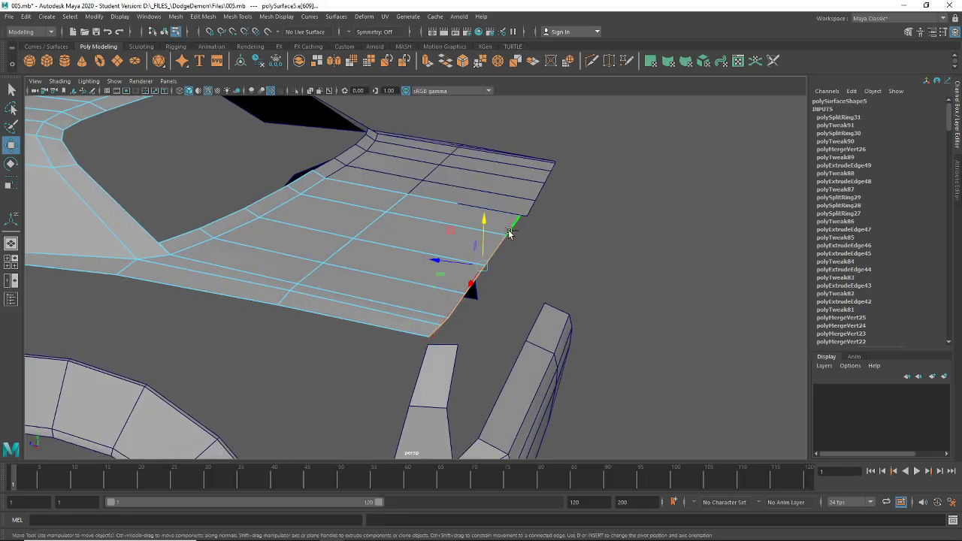
pyautogui.hotkey('ctrl', 'e')
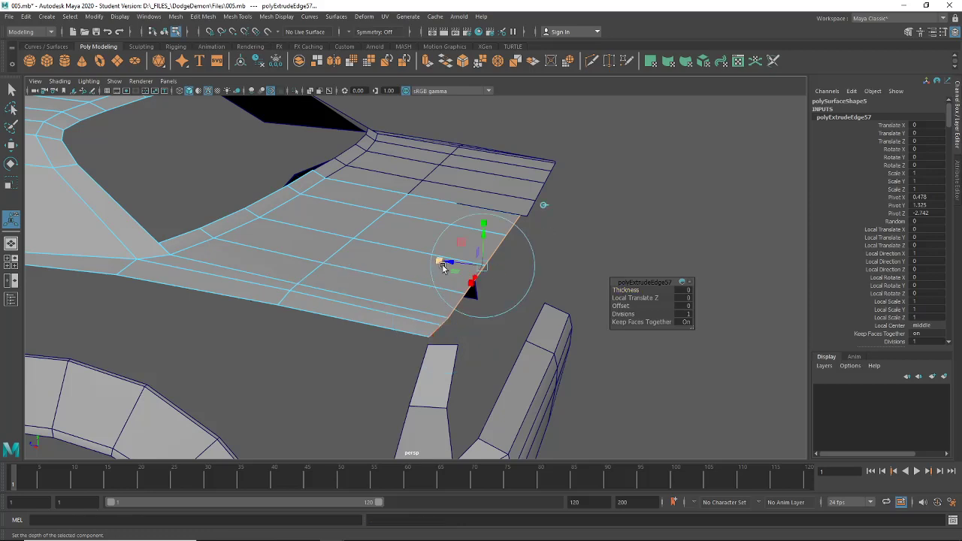
pyautogui.moveTo(443, 267); pyautogui.dragTo(449, 234)
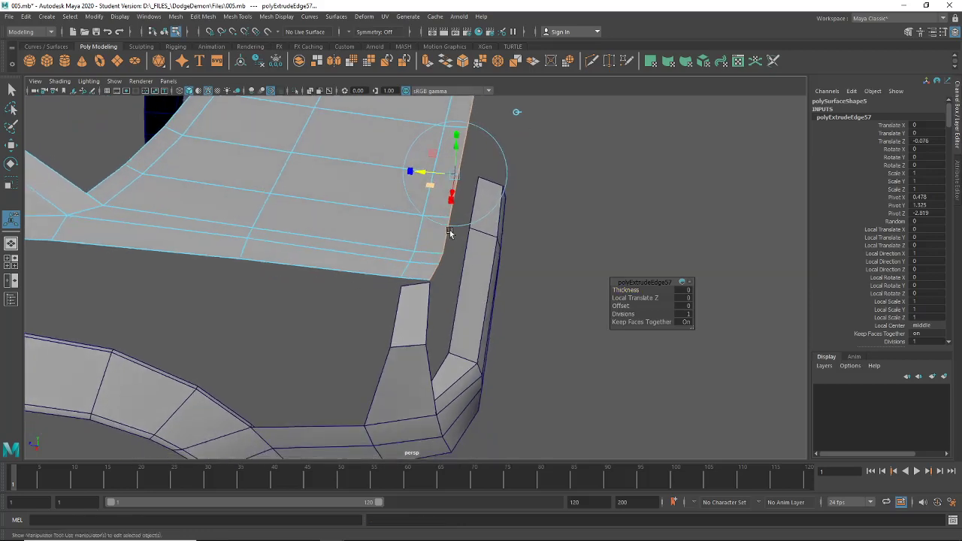
pyautogui.moveTo(415, 172); pyautogui.dragTo(359, 299)
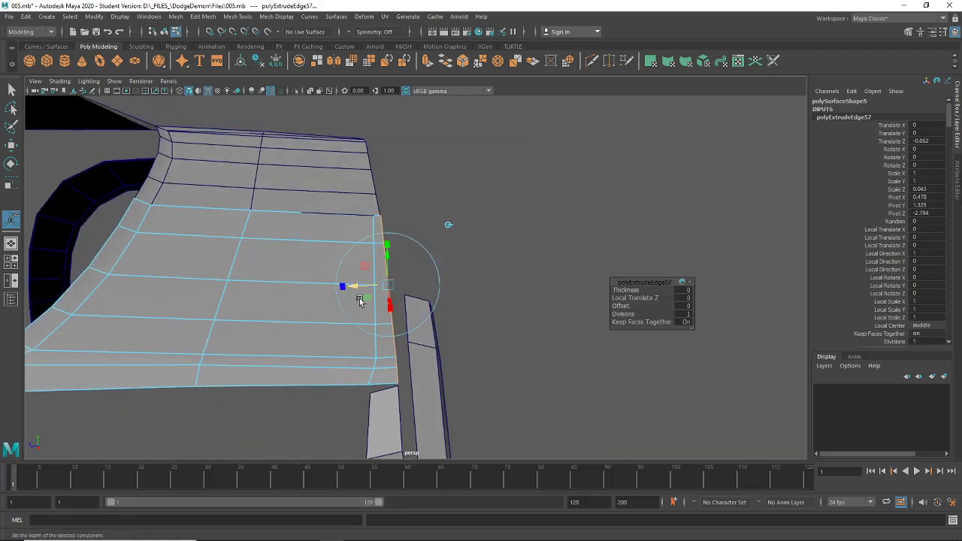
# - Rotate the extruded rear edge of the trunk lid and shift it to align with the body's rear corner
pyautogui.click(387, 337)
pyautogui.click(412, 305)
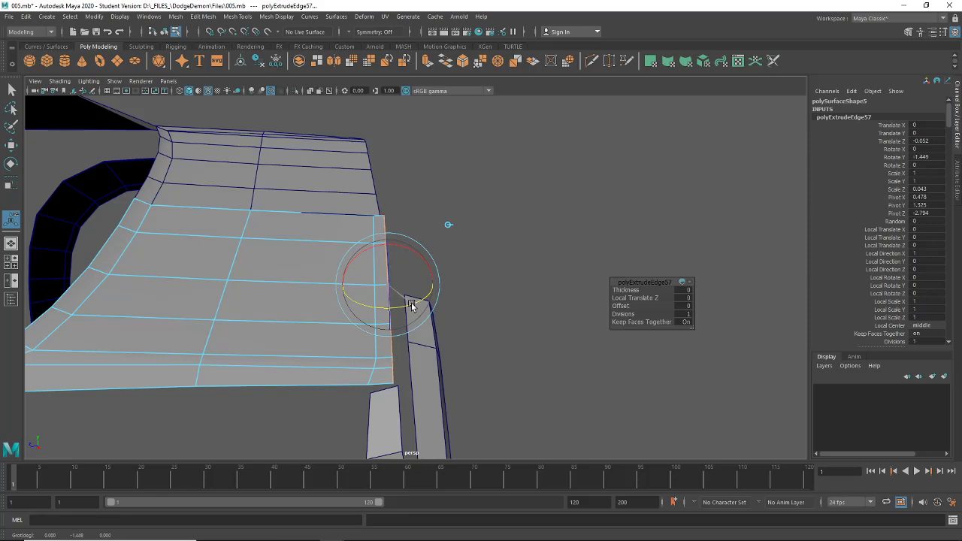
pyautogui.moveTo(359, 286); pyautogui.dragTo(428, 283)
pyautogui.click(501, 360)
pyautogui.keyDown('alt'); pyautogui.moveTo(501, 359); pyautogui.dragTo(463, 335); pyautogui.keyUp('alt')
# - Move the top vertices of the bumper's vertical corner strip up to meet the trunk lid's rear corner
pyautogui.click(463, 319)
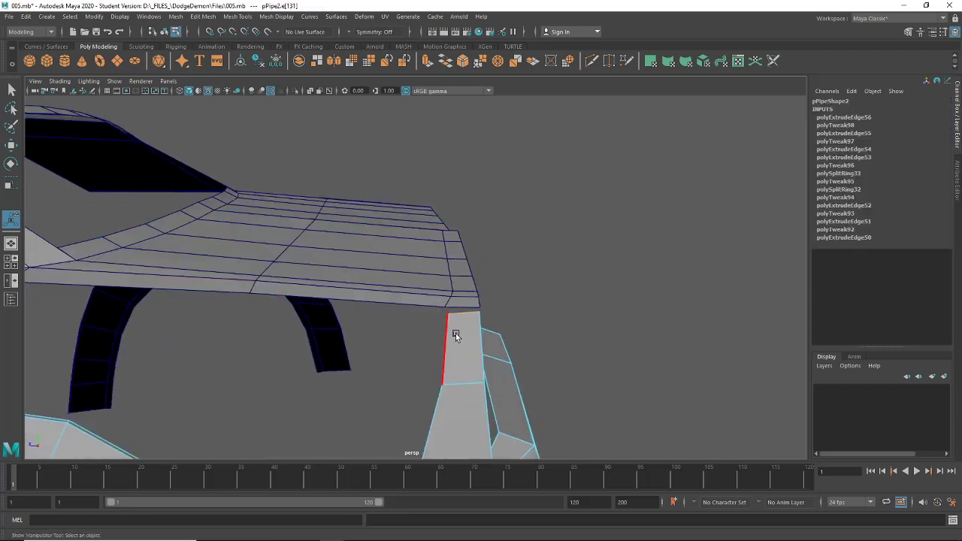
pyautogui.moveTo(455, 333); pyautogui.dragTo(411, 256, button='right')
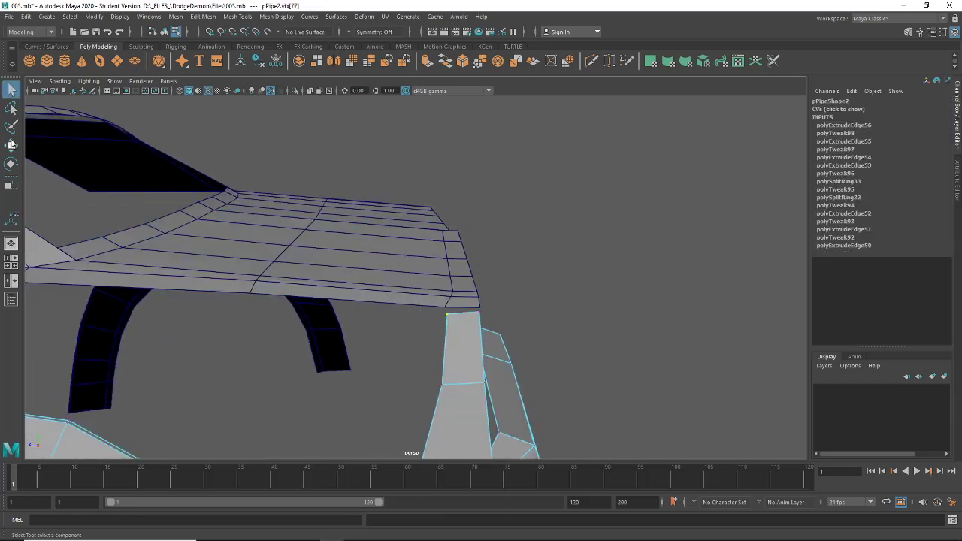
pyautogui.click(10, 144)
pyautogui.moveTo(453, 323); pyautogui.dragTo(444, 310)
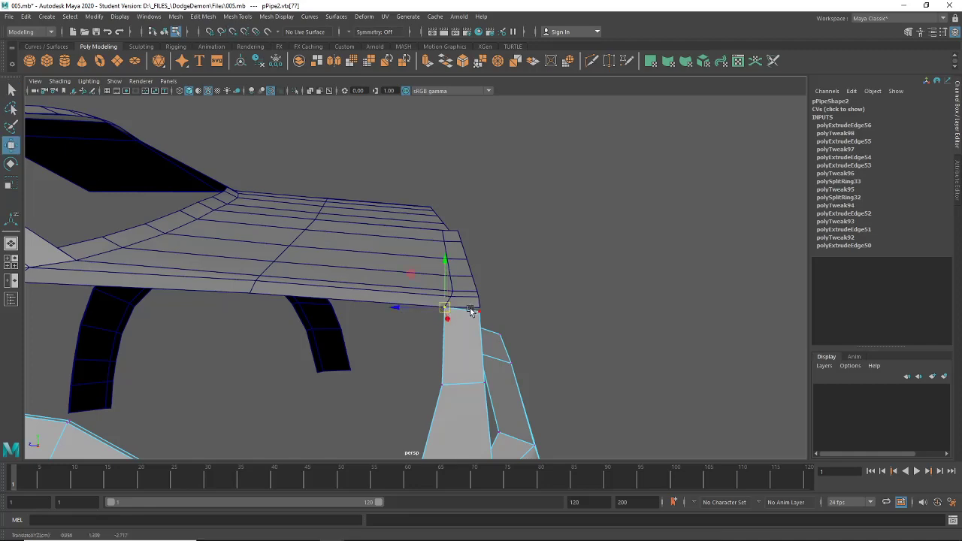
pyautogui.click(476, 310)
pyautogui.keyDown('alt'); pyautogui.moveTo(513, 321); pyautogui.dragTo(351, 240); pyautogui.keyUp('alt')
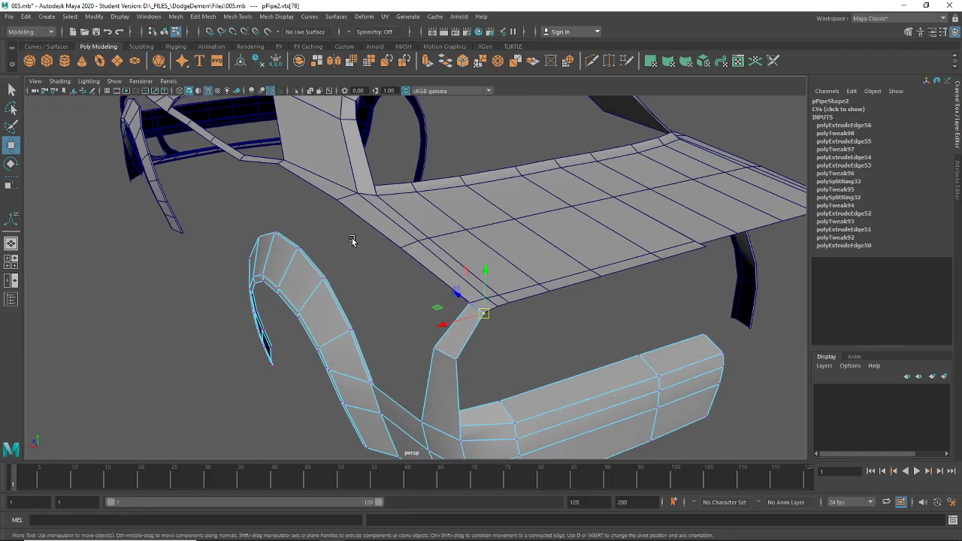
# - Return to object selection and compare the rear body parts with the side-view blueprint
pyautogui.click(163, 32)
pyautogui.click(196, 286)
pyautogui.scroll(-5, 307, 313)
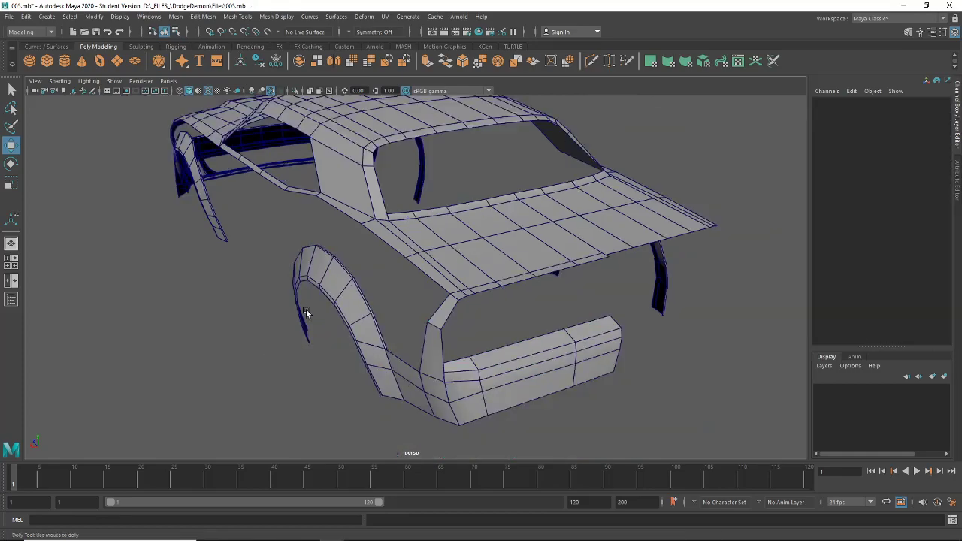
pyautogui.keyDown('alt'); pyautogui.moveTo(360, 331); pyautogui.dragTo(381, 299); pyautogui.keyUp('alt')
pyautogui.click(10, 261)
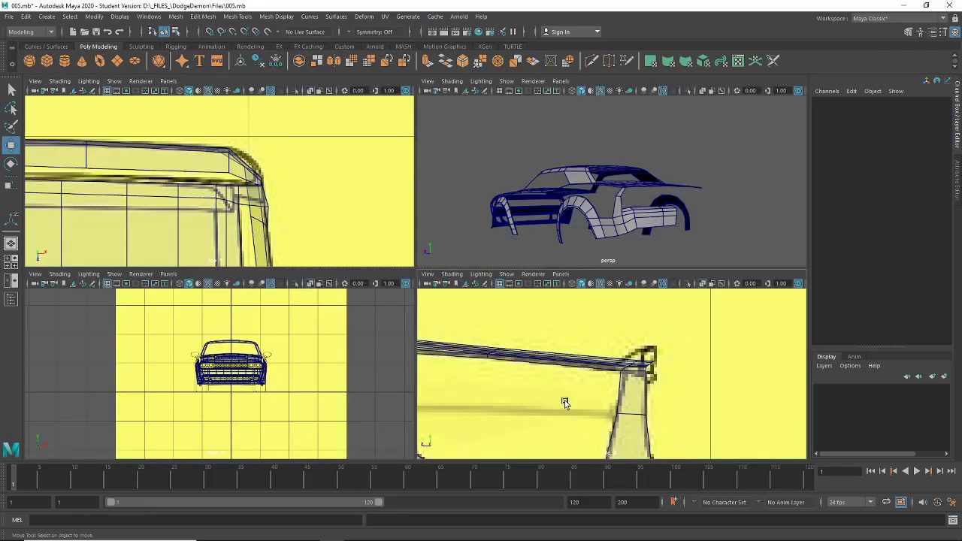
pyautogui.press('space')
pyautogui.press('f')
pyautogui.scroll(4, 541, 353)
pyautogui.scroll(6, 497, 275)
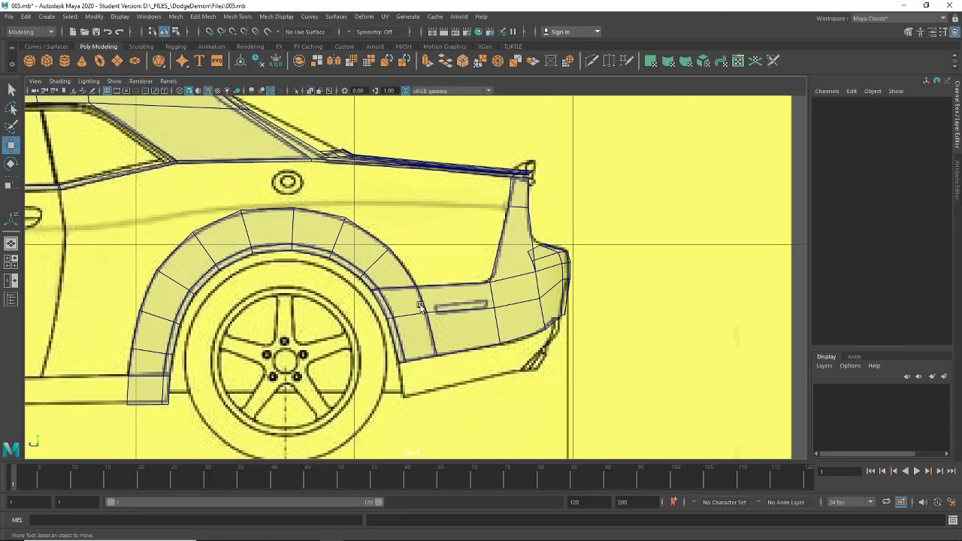
# - Insert an edge loop across the base of the vertical corner strip on the rear fender and bumper mesh
pyautogui.click(402, 274)
pyautogui.click(11, 244)
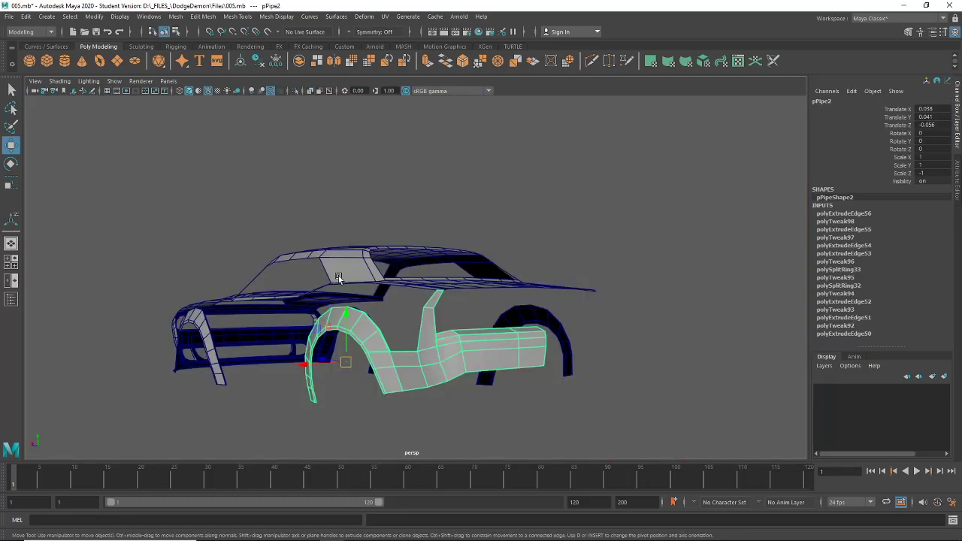
pyautogui.keyDown('alt'); pyautogui.moveTo(338, 276); pyautogui.dragTo(466, 353); pyautogui.keyUp('alt')
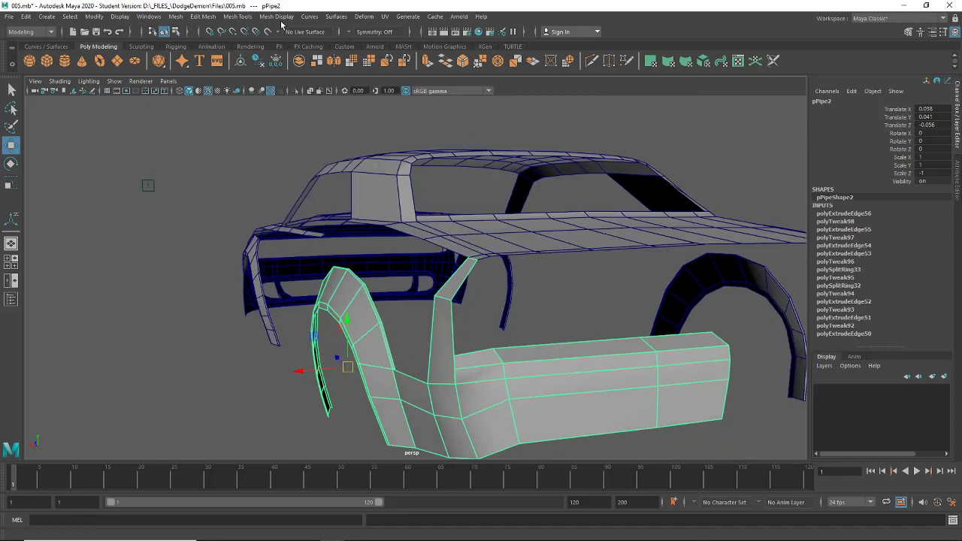
pyautogui.click(276, 16)
pyautogui.moveTo(237, 16)
pyautogui.click(259, 98)
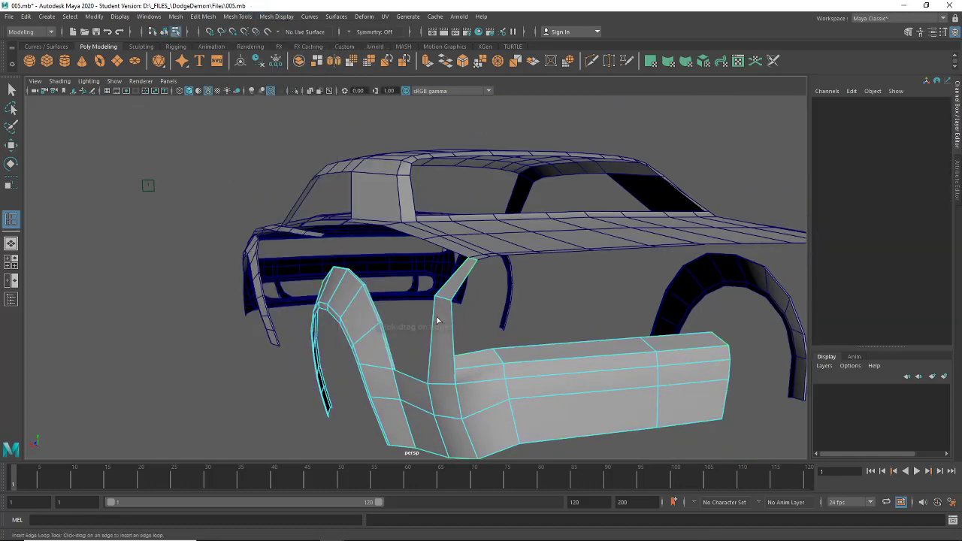
pyautogui.scroll(3, 465, 351)
pyautogui.moveTo(451, 364); pyautogui.dragTo(521, 395)
# - Merge the end vertex of the strip's new edge loop with the adjacent vertex on the bumper's edge
pyautogui.click(11, 145)
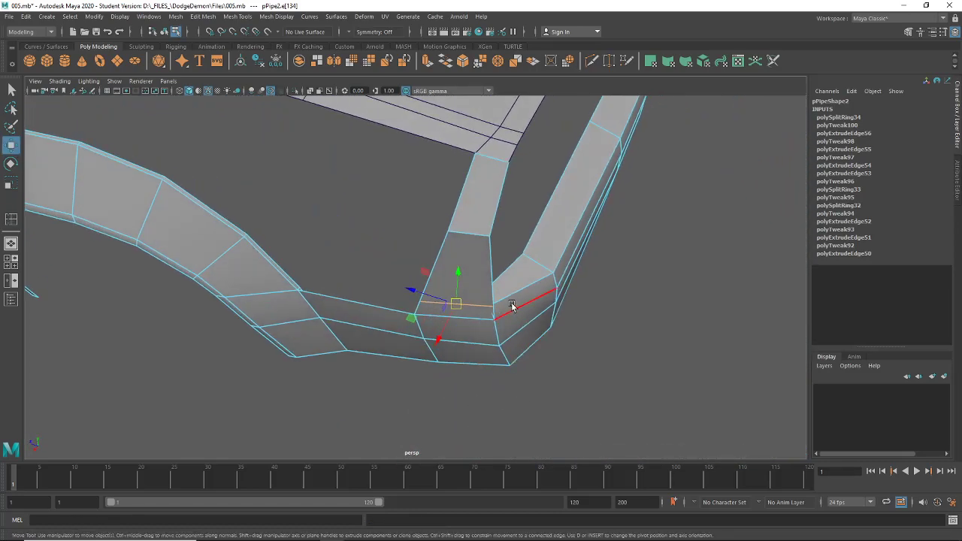
pyautogui.moveTo(512, 254); pyautogui.dragTo(461, 256, button='right')
pyautogui.click(488, 304)
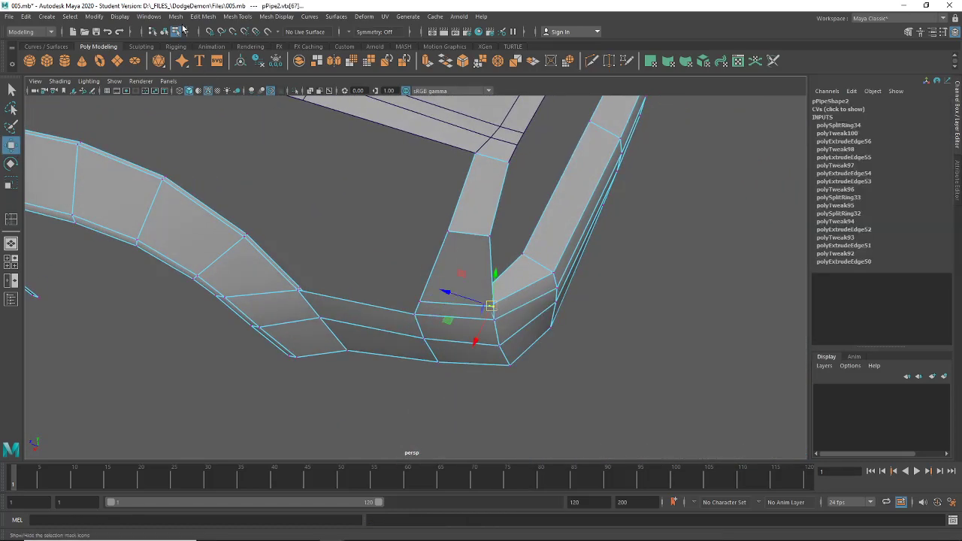
pyautogui.click(178, 15)
pyautogui.click(218, 125)
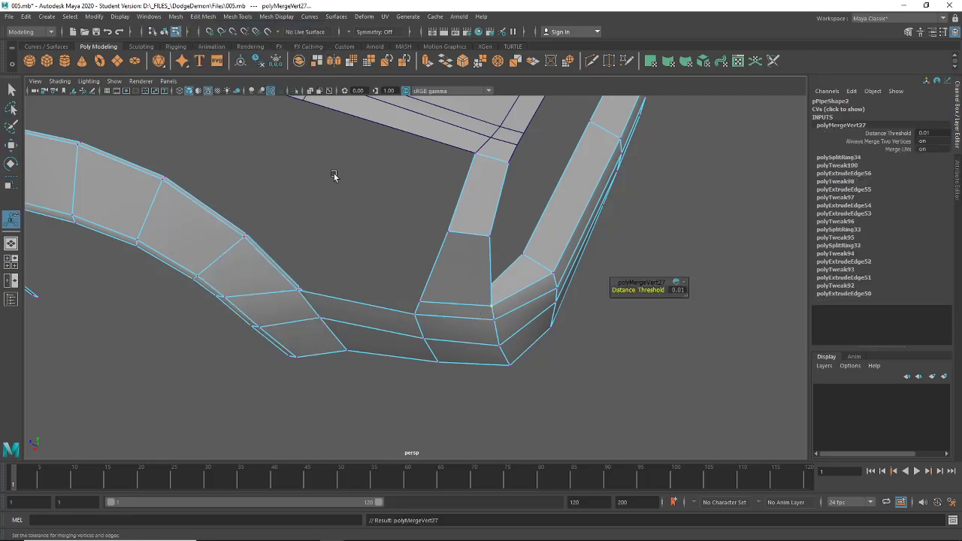
pyautogui.keyDown('alt'); pyautogui.moveTo(443, 325); pyautogui.dragTo(461, 277); pyautogui.keyUp('alt')
pyautogui.keyDown('alt'); pyautogui.moveTo(453, 281); pyautogui.dragTo(306, 305); pyautogui.keyUp('alt')
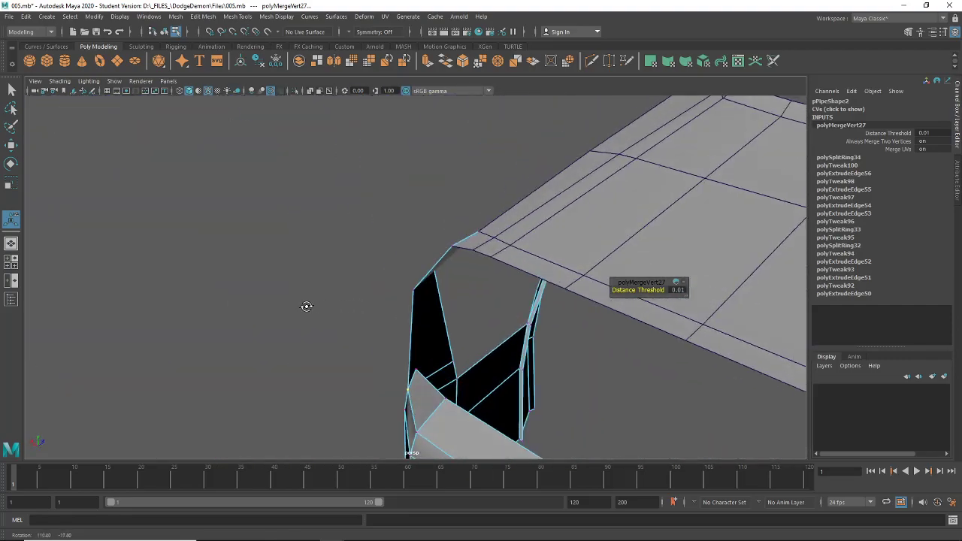
pyautogui.click(411, 383)
pyautogui.keyDown('alt'); pyautogui.moveTo(411, 384); pyautogui.dragTo(502, 364); pyautogui.keyUp('alt')
pyautogui.keyDown('shift'); pyautogui.moveTo(499, 361); pyautogui.dragTo(491, 313, button='right'); pyautogui.keyUp('shift')
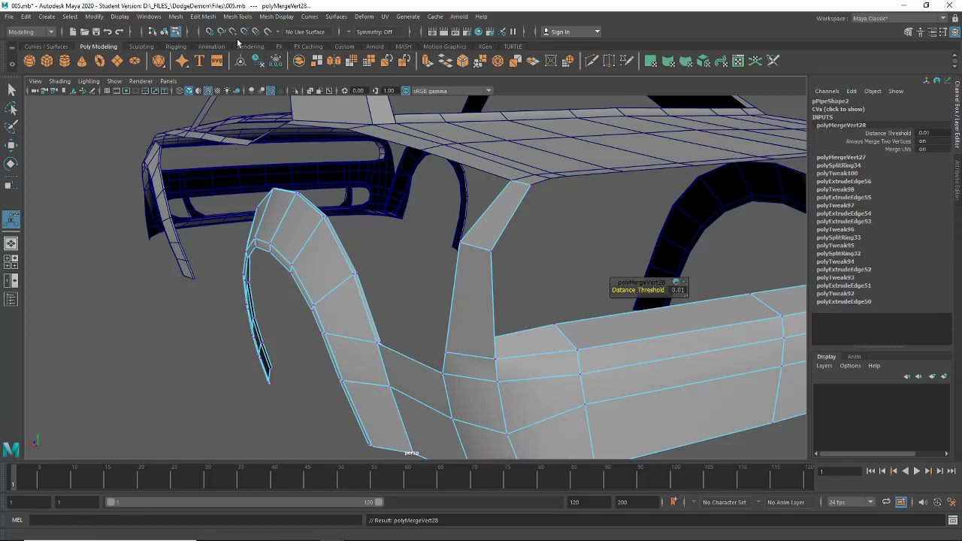
# - Insert a second edge loop across the corner strip, level with the bumper's top corner
pyautogui.click(203, 16)
pyautogui.moveTo(239, 18)
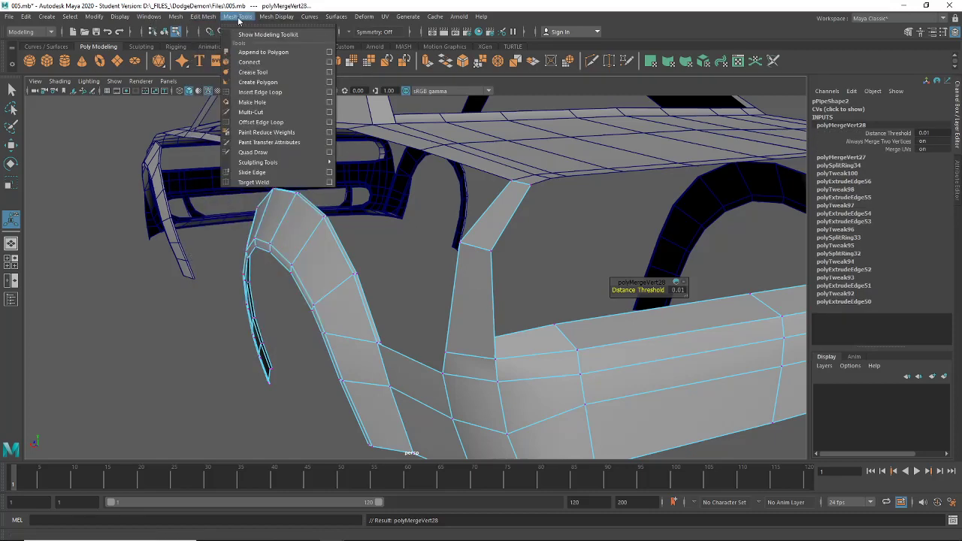
pyautogui.click(260, 91)
pyautogui.moveTo(493, 327); pyautogui.dragTo(497, 339)
pyautogui.keyDown('alt'); pyautogui.moveTo(497, 339); pyautogui.dragTo(406, 338); pyautogui.keyUp('alt')
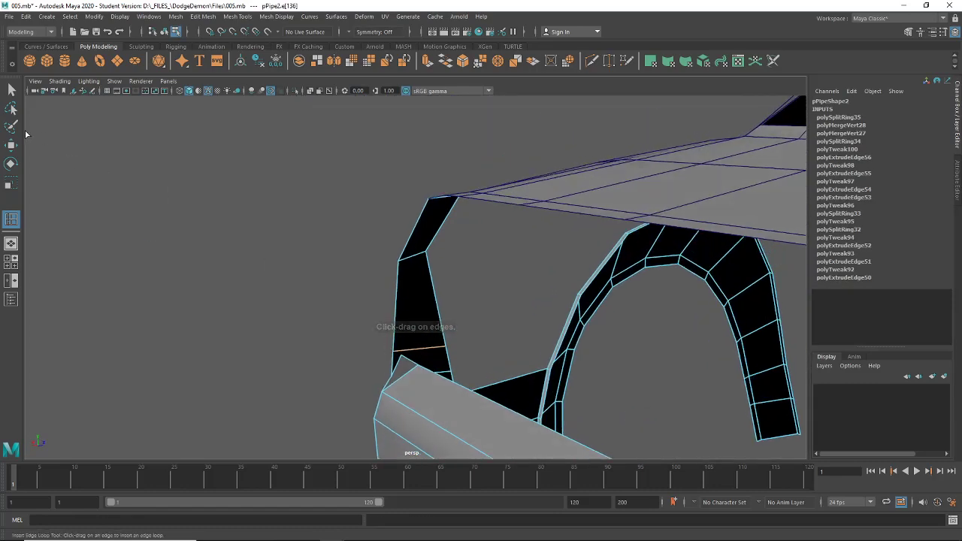
# - Merge the second loop's end vertex and the bumper's top corner vertex to their center
pyautogui.press('w')
pyautogui.moveTo(408, 359); pyautogui.dragTo(361, 257, button='right')
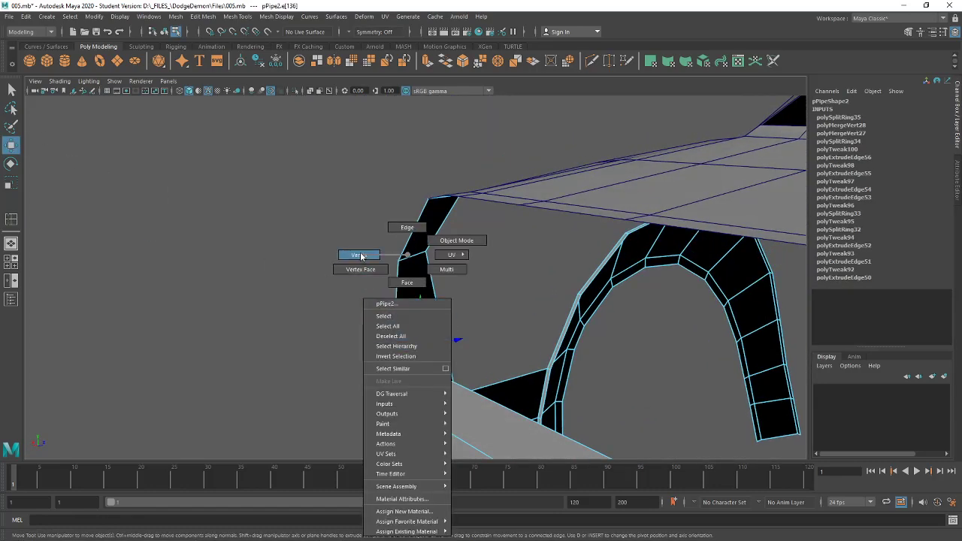
pyautogui.click(403, 357)
pyautogui.click(202, 16)
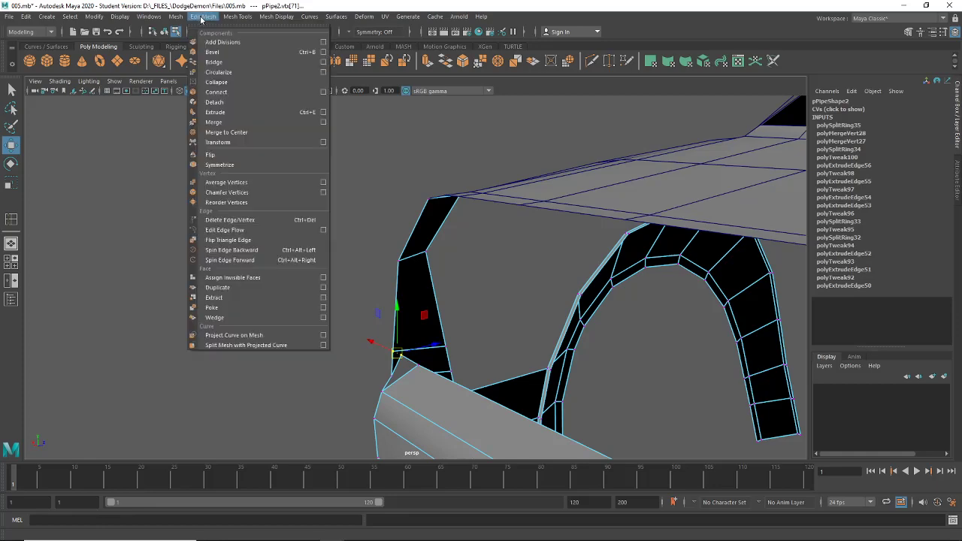
pyautogui.click(224, 135)
pyautogui.keyDown('alt'); pyautogui.moveTo(224, 134); pyautogui.dragTo(502, 367); pyautogui.keyUp('alt')
# - Shift the corner vertex between strip and bumper and a vertex along the bumper's upper edge sideways
pyautogui.click(493, 348)
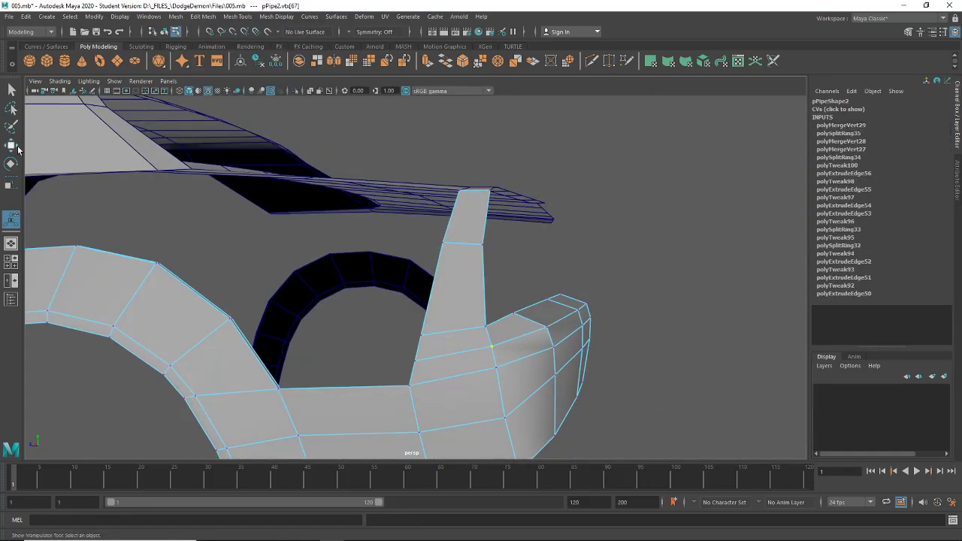
pyautogui.click(12, 146)
pyautogui.moveTo(382, 324)
pyautogui.keyDown('alt'); pyautogui.mouseDown()
pyautogui.moveTo(449, 332)
pyautogui.moveTo(473, 376)
pyautogui.moveTo(369, 350)
pyautogui.moveTo(371, 329)
pyautogui.moveTo(401, 327)
pyautogui.mouseUp(); pyautogui.keyUp('alt')
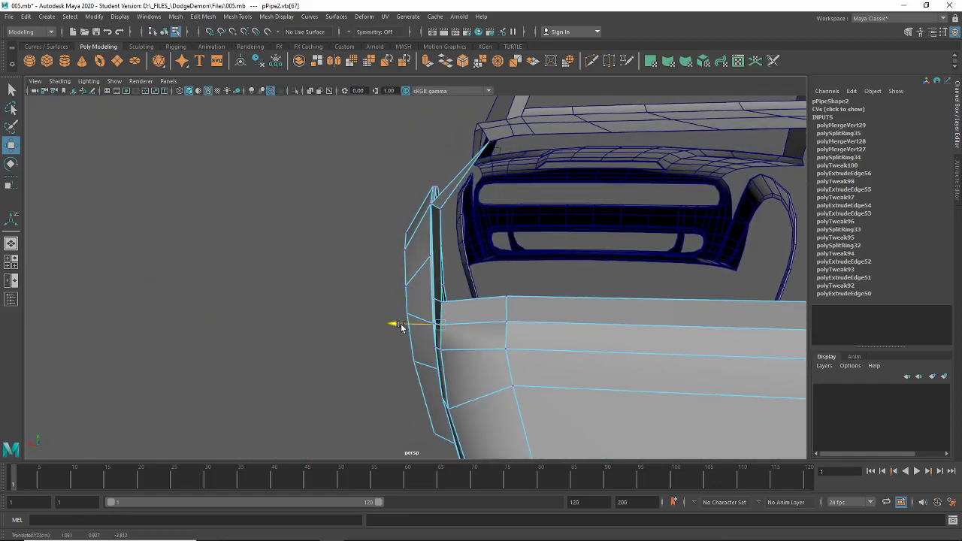
pyautogui.click(516, 323)
pyautogui.keyDown('alt'); pyautogui.moveTo(598, 390); pyautogui.dragTo(361, 338); pyautogui.keyUp('alt')
pyautogui.click(511, 279)
pyautogui.moveTo(468, 276); pyautogui.dragTo(565, 265)
pyautogui.keyDown('alt'); pyautogui.moveTo(447, 282); pyautogui.dragTo(375, 298); pyautogui.keyUp('alt')
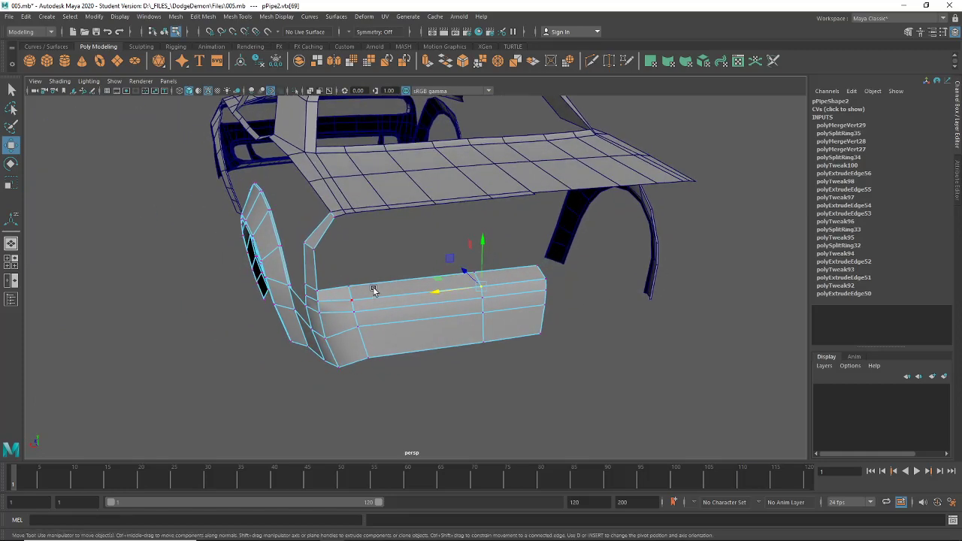
# - Select the corner strip's inner edges together with the bumper's top edges
pyautogui.moveTo(374, 254); pyautogui.dragTo(380, 231, button='right')
pyautogui.moveTo(357, 222)
pyautogui.keyDown('alt'); pyautogui.mouseDown()
pyautogui.moveTo(332, 215)
pyautogui.moveTo(369, 219)
pyautogui.mouseUp(); pyautogui.keyUp('alt')
pyautogui.click(330, 232)
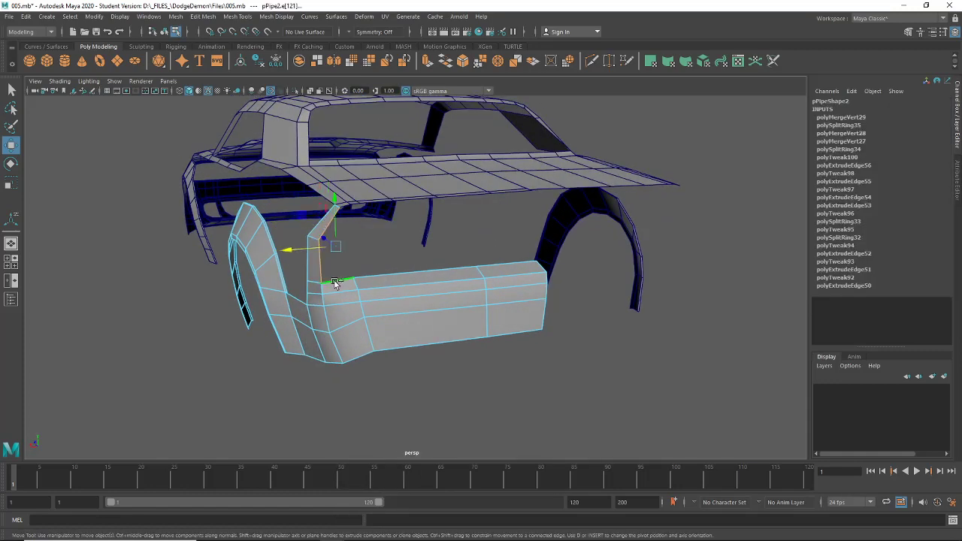
pyautogui.keyDown('shift'); pyautogui.click(378, 275); pyautogui.keyUp('shift')
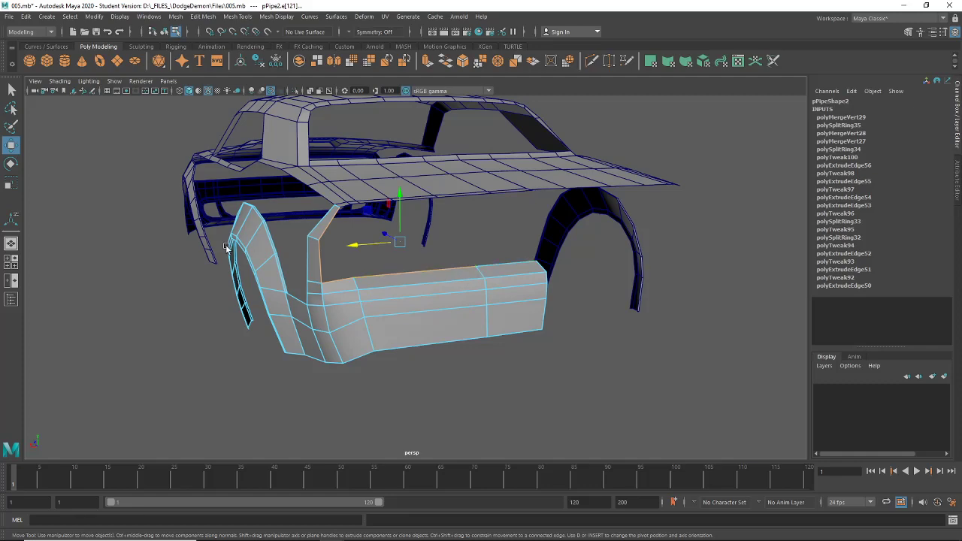
# - Show the four-view layout and change the front view to the orthographic back view
pyautogui.click(11, 260)
pyautogui.click(168, 273)
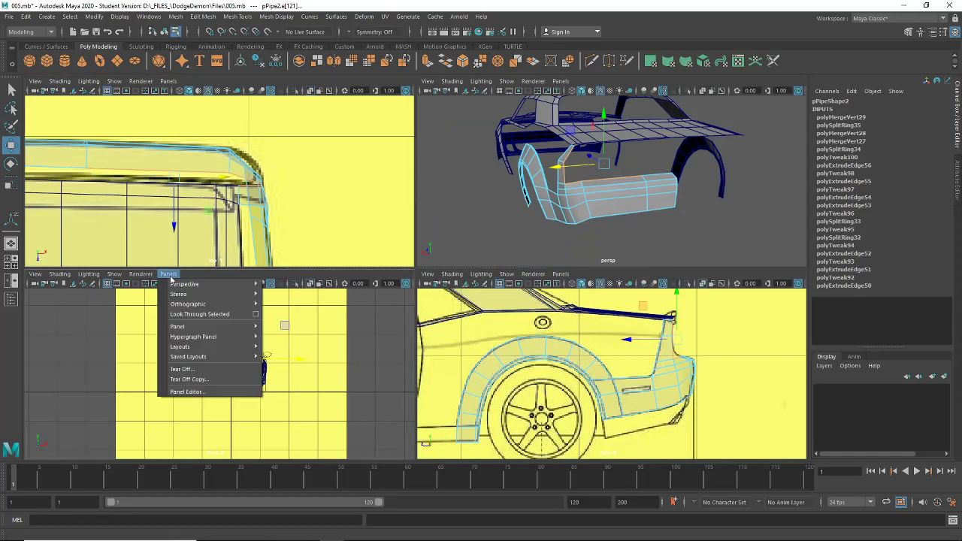
pyautogui.moveTo(188, 303)
pyautogui.click(280, 304)
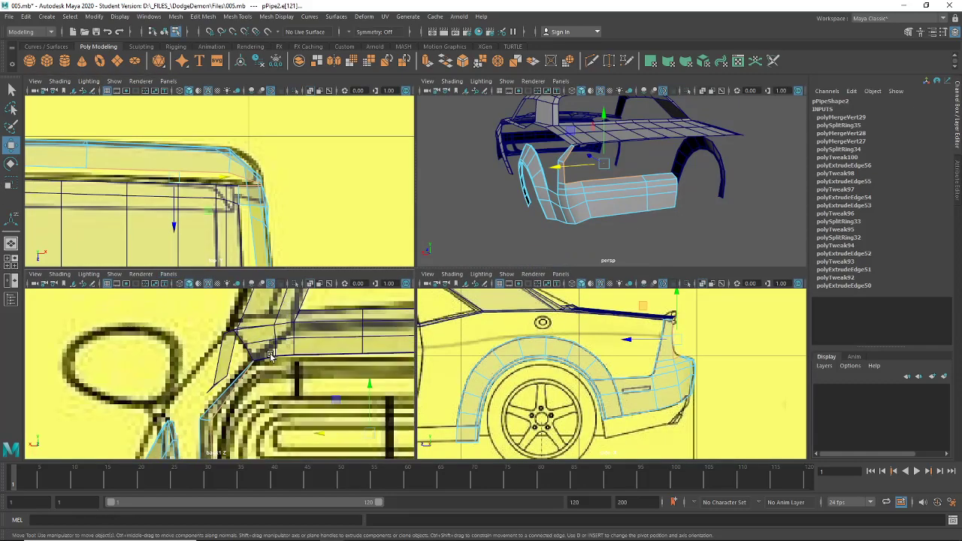
# - Move the vertex where the corner strip meets the bumper top up and sideways to match the back-view blueprint
pyautogui.scroll(4, 240, 384)
pyautogui.moveTo(229, 421); pyautogui.dragTo(183, 254, button='right')
pyautogui.click(229, 419)
pyautogui.click(229, 390)
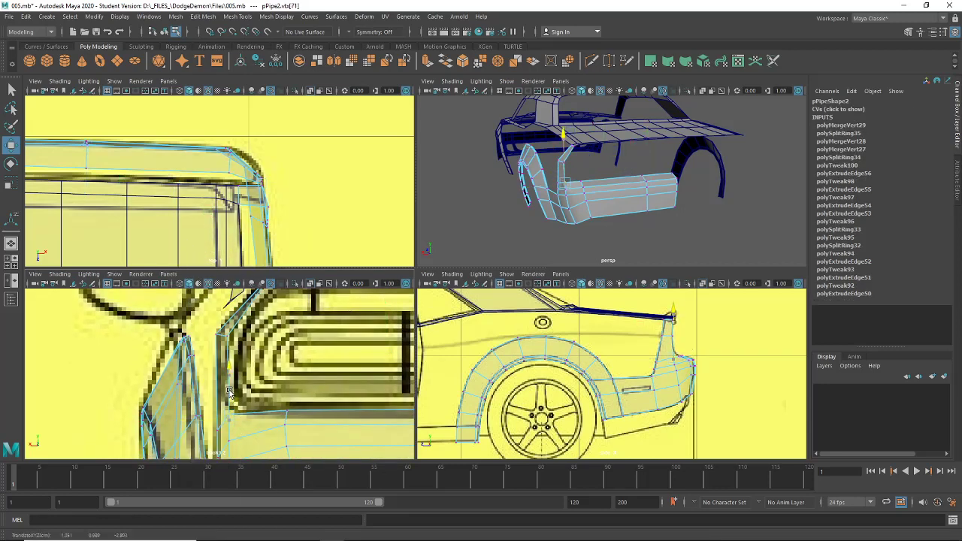
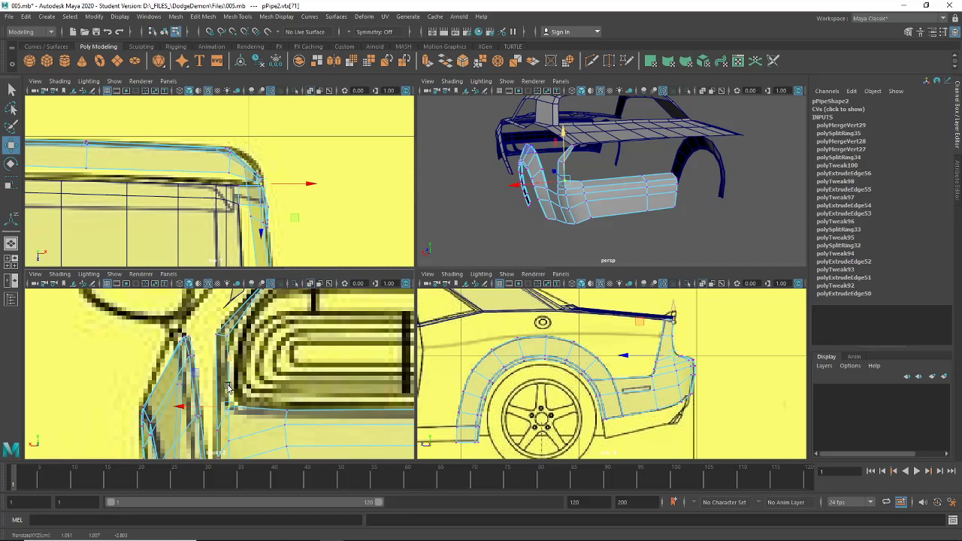
pyautogui.moveTo(228, 385); pyautogui.dragTo(210, 399)
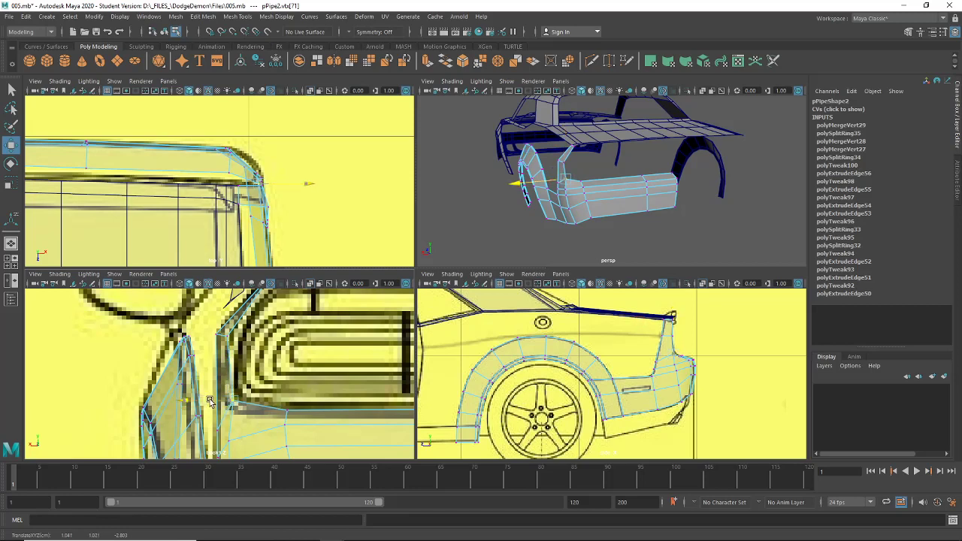
# - Shift the corner strip's middle and top inner vertices sideways to follow the taillight outline in the back-view blueprint
pyautogui.click(196, 337)
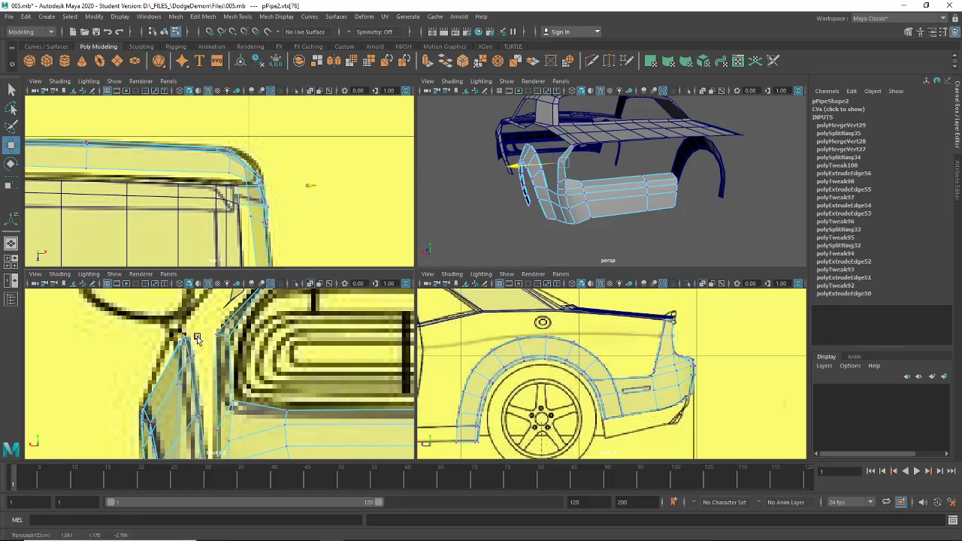
pyautogui.keyDown('alt'); pyautogui.moveTo(202, 338); pyautogui.dragTo(195, 355, button='middle'); pyautogui.keyUp('alt')
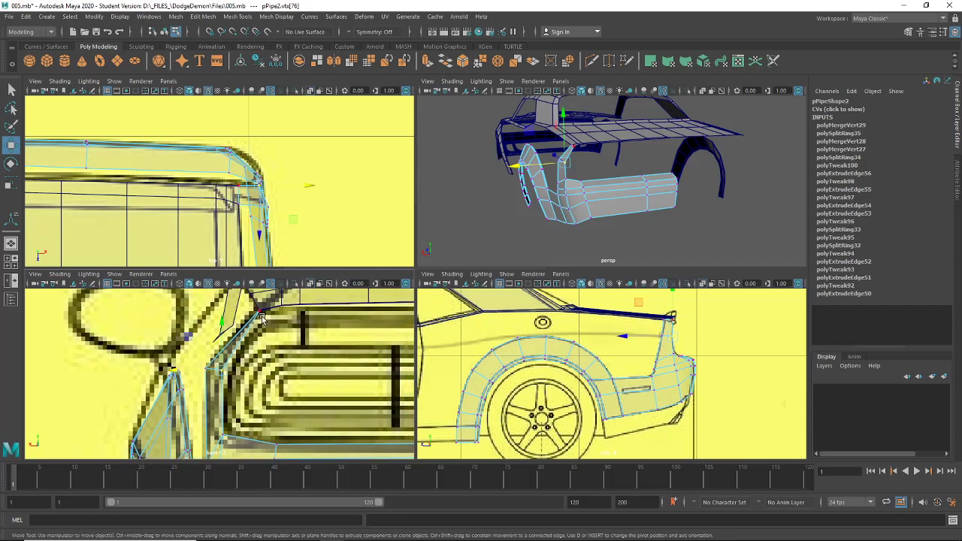
pyautogui.click(262, 318)
pyautogui.keyDown('alt'); pyautogui.moveTo(384, 327); pyautogui.dragTo(393, 344, button='middle'); pyautogui.keyUp('alt')
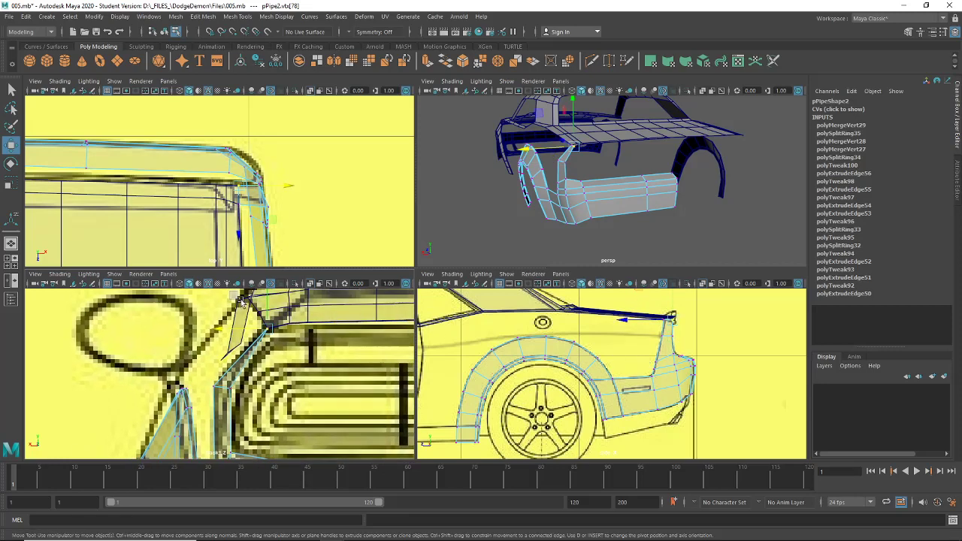
pyautogui.moveTo(265, 313); pyautogui.dragTo(233, 343)
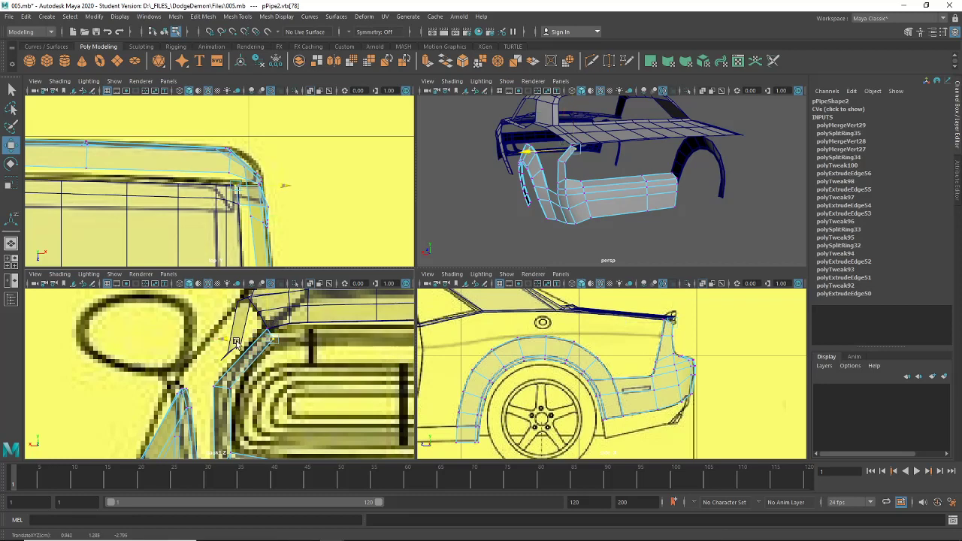
pyautogui.keyDown('alt'); pyautogui.moveTo(269, 452); pyautogui.dragTo(234, 373, button='middle'); pyautogui.keyUp('alt')
# - Shift the vertices running down the bumper's outer corner sideways in the back view to smooth its profile
pyautogui.click(190, 408)
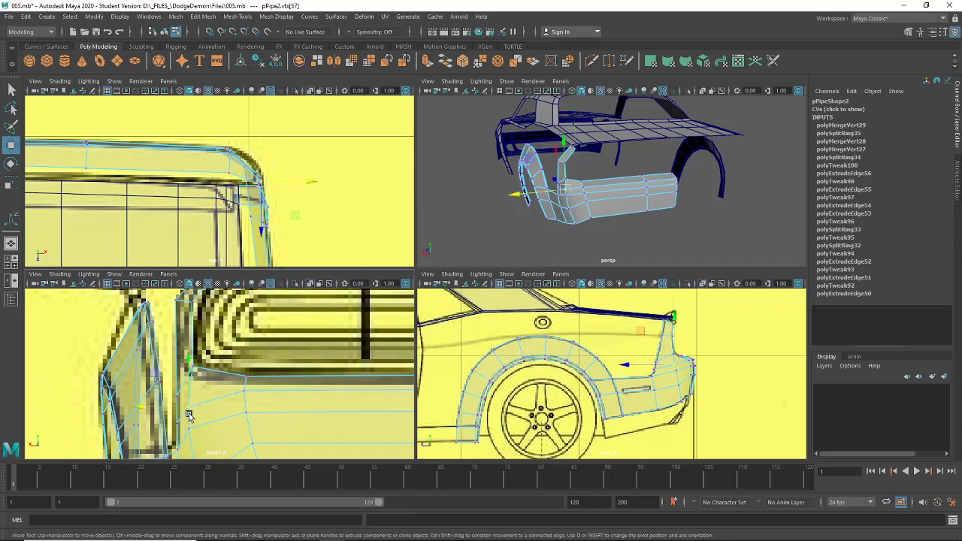
pyautogui.keyDown('alt'); pyautogui.moveTo(189, 414); pyautogui.dragTo(222, 371, button='middle'); pyautogui.keyUp('alt')
pyautogui.moveTo(177, 366); pyautogui.dragTo(180, 388)
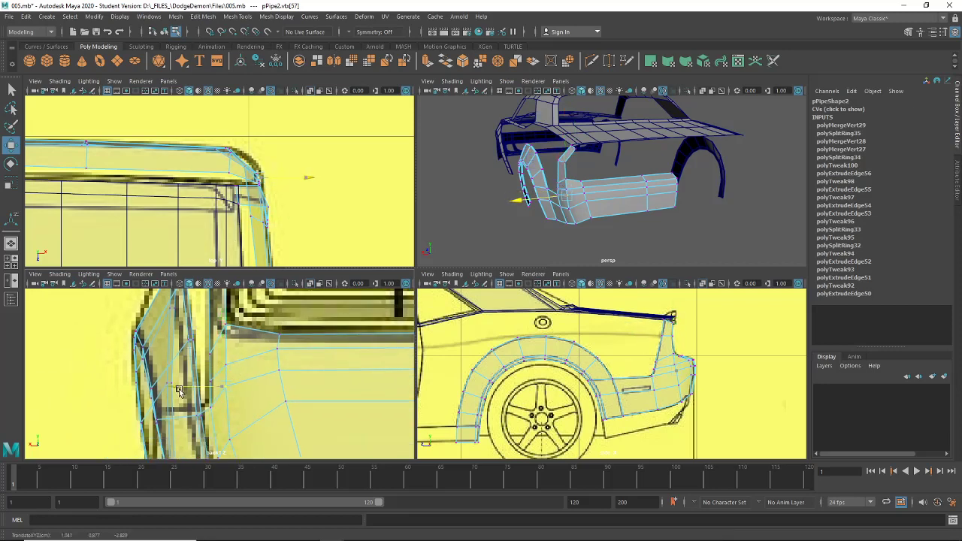
pyautogui.press('w')
pyautogui.keyDown('alt'); pyautogui.moveTo(179, 390); pyautogui.dragTo(188, 331, button='middle'); pyautogui.keyUp('alt')
pyautogui.click(236, 368)
pyautogui.moveTo(195, 371); pyautogui.dragTo(195, 370)
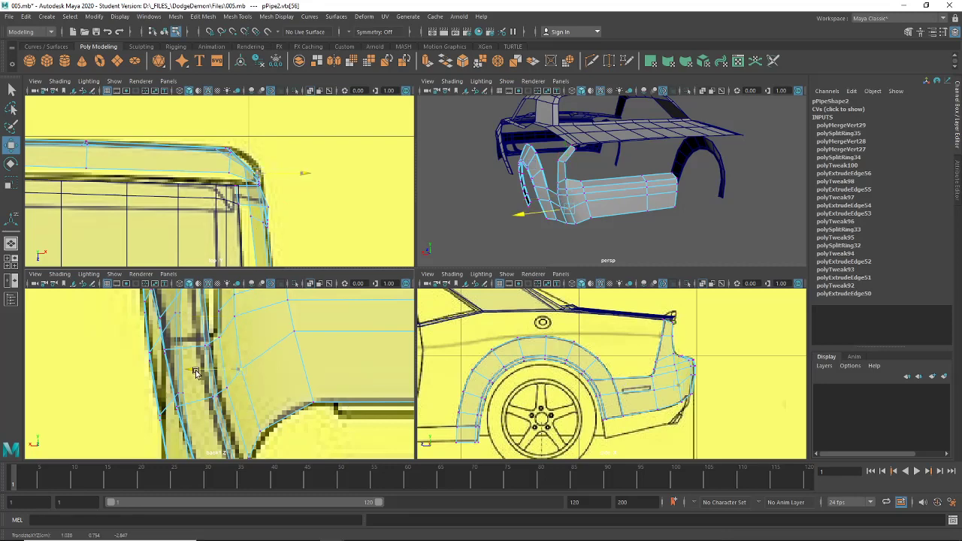
# - Try to shift the corner strip's middle vertex and the vertex at its junction with the bumper further sideways
pyautogui.scroll(-5, 241, 373)
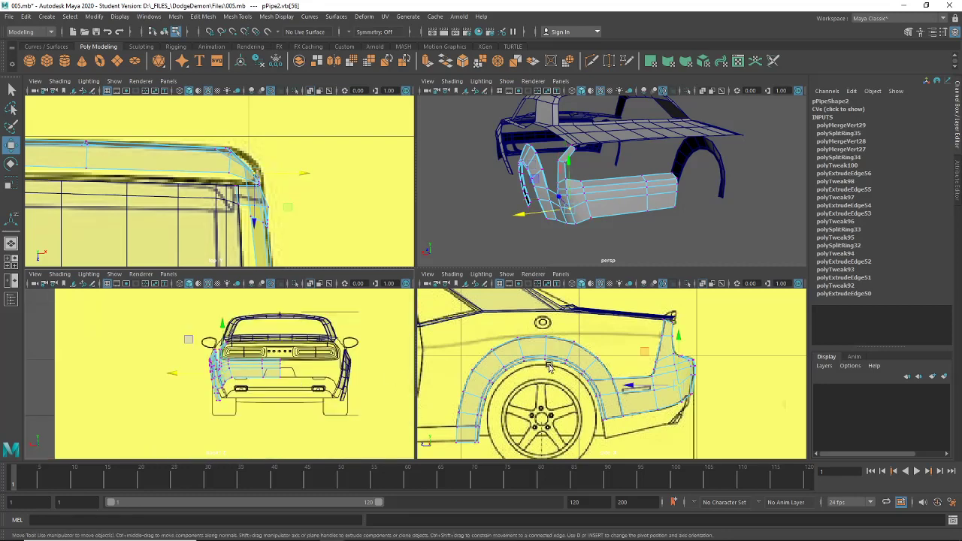
pyautogui.scroll(8, 652, 345)
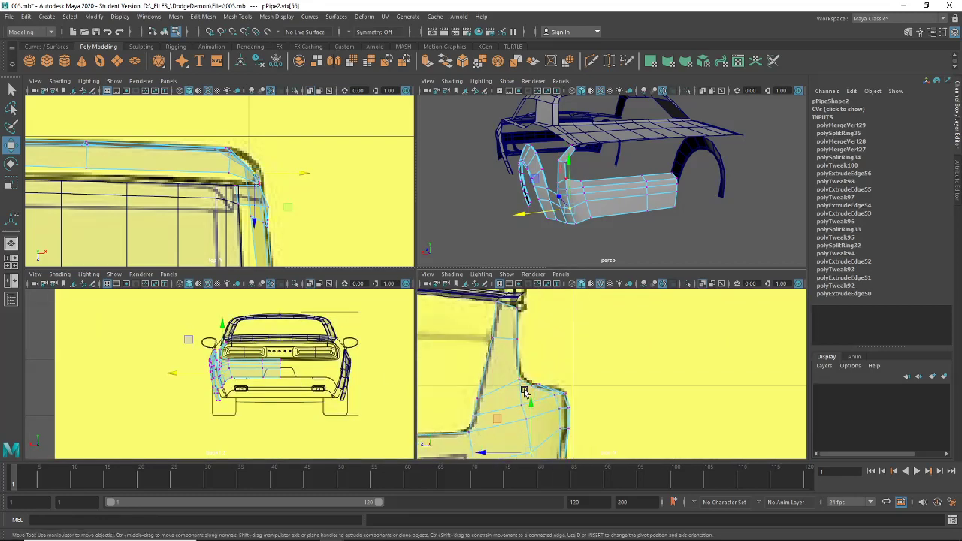
pyautogui.scroll(2, 541, 396)
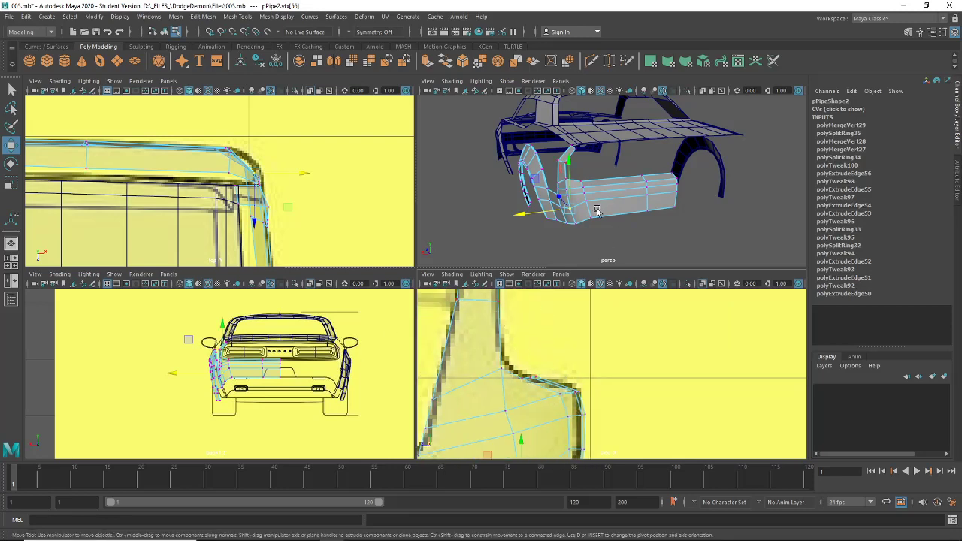
pyautogui.keyDown('alt'); pyautogui.moveTo(597, 212); pyautogui.dragTo(599, 237); pyautogui.keyUp('alt')
pyautogui.scroll(10, 245, 412)
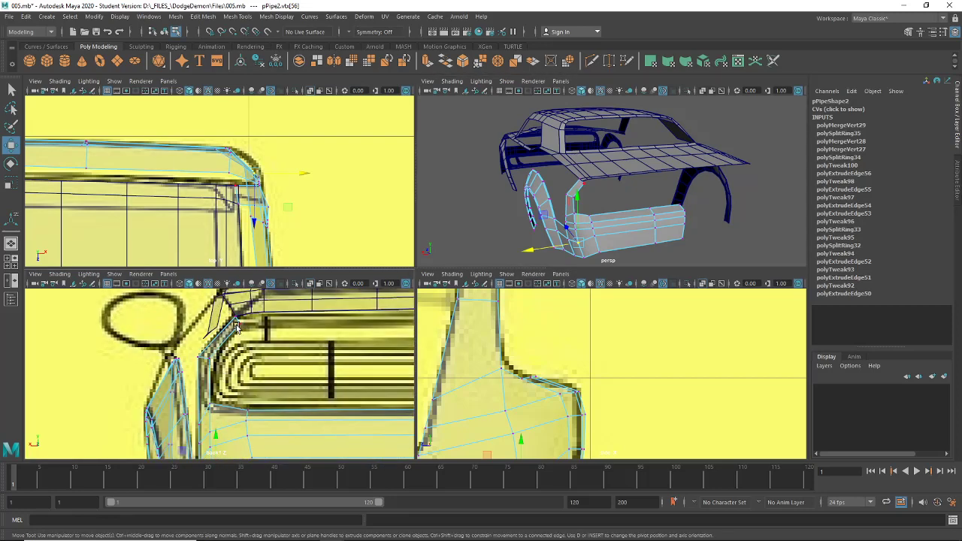
pyautogui.click(193, 361)
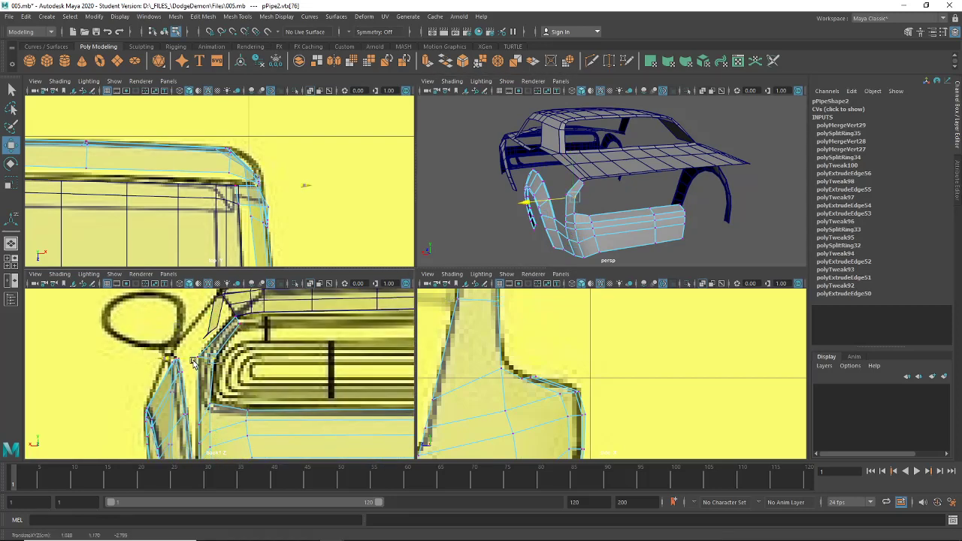
pyautogui.click(215, 403)
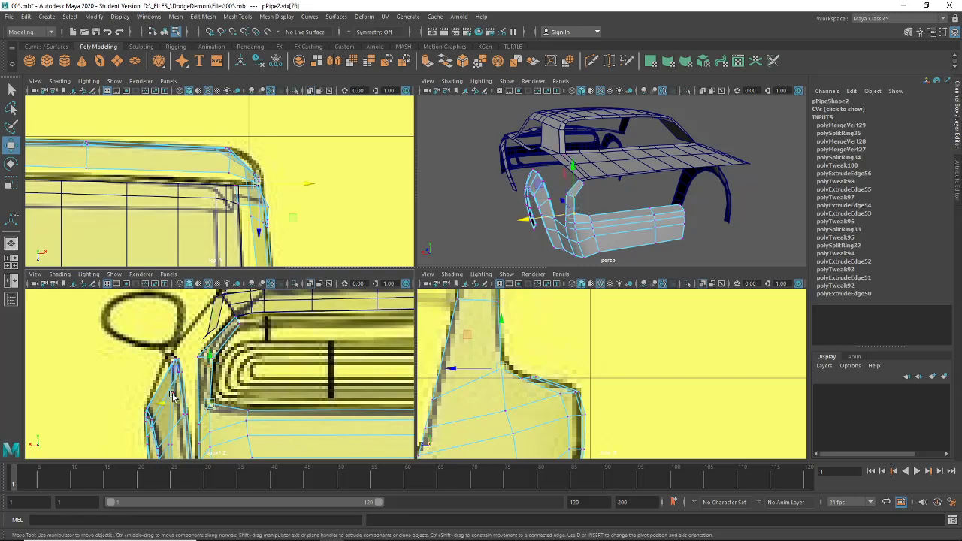
pyautogui.click(166, 403)
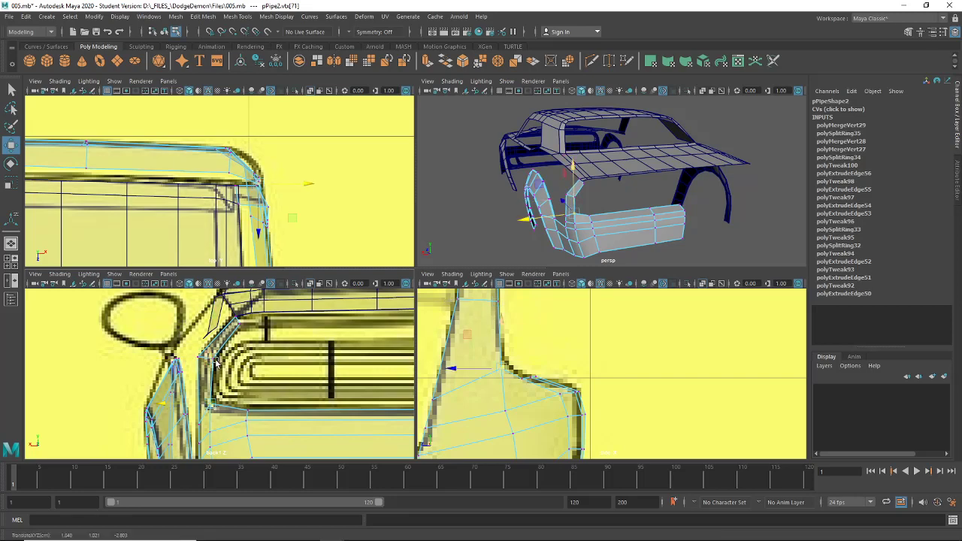
pyautogui.moveTo(528, 214)
pyautogui.keyDown('alt'); pyautogui.mouseDown()
pyautogui.moveTo(530, 263)
pyautogui.moveTo(522, 225)
pyautogui.moveTo(535, 194)
pyautogui.moveTo(494, 227)
pyautogui.moveTo(510, 214)
pyautogui.mouseUp(); pyautogui.keyUp('alt')
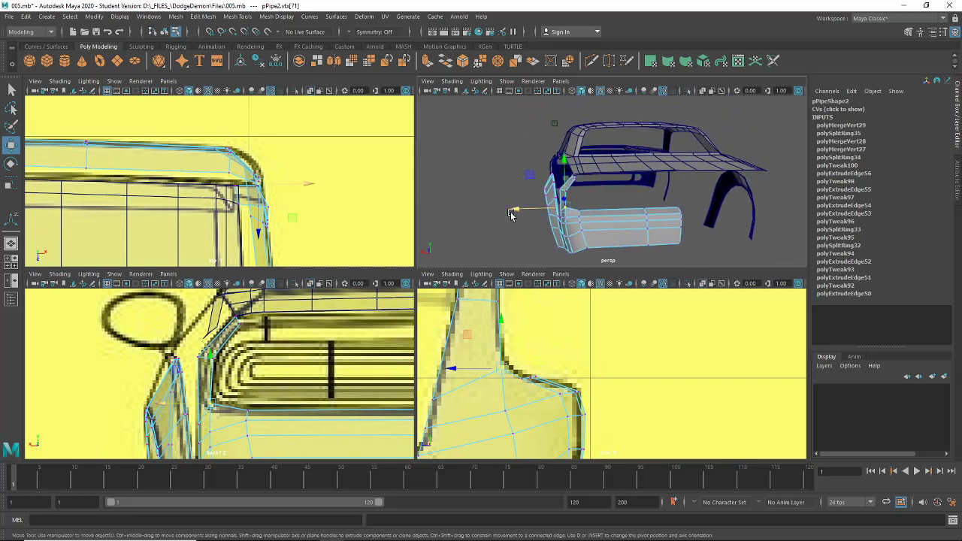
pyautogui.scroll(3, 540, 211)
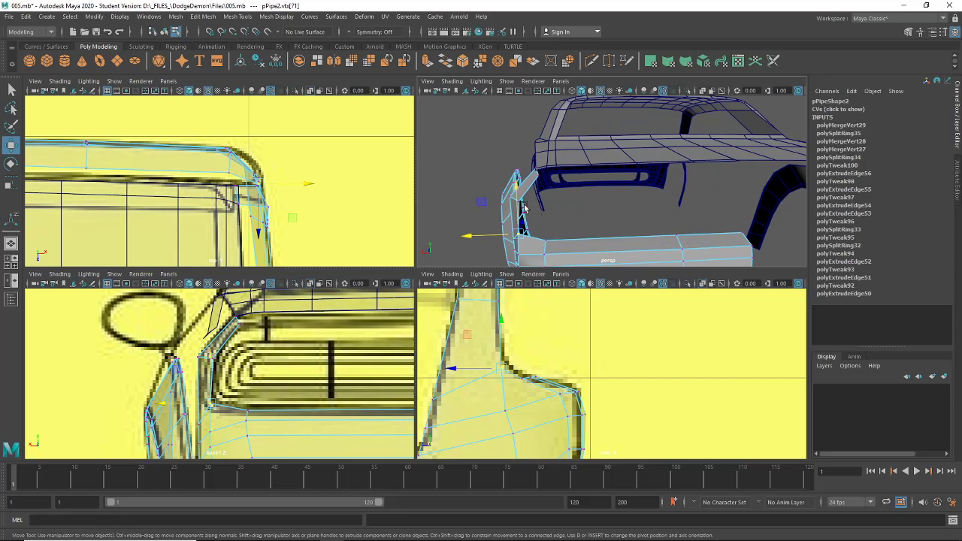
pyautogui.click(525, 203)
# - Undo the latest sideways moves of the corner strip vertices
pyautogui.hotkey('ctrl', 'z')
pyautogui.hotkey('ctrl', 'z')
pyautogui.hotkey('ctrl', 'z')
pyautogui.hotkey('ctrl', 'z')
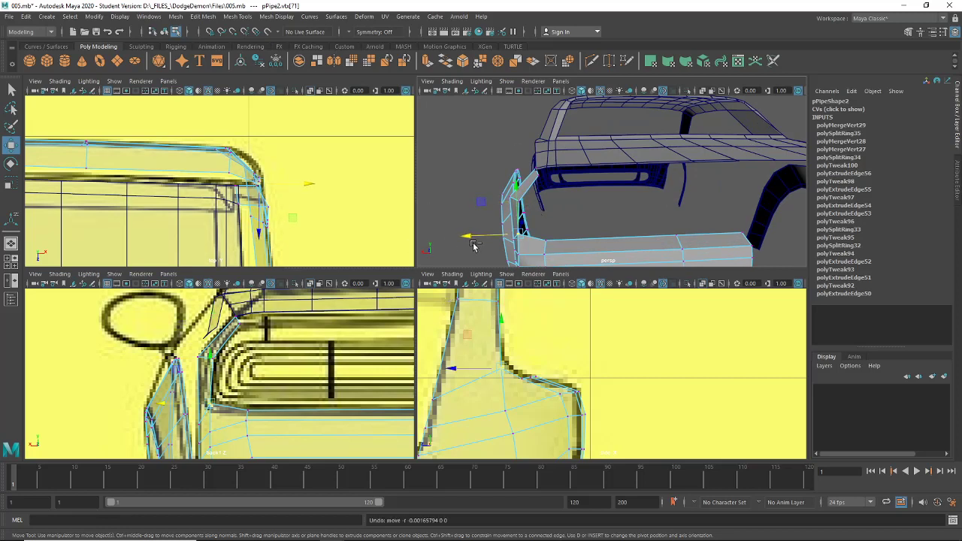
pyautogui.hotkey('ctrl', 'z')
pyautogui.hotkey('ctrl', 'z')
pyautogui.hotkey('ctrl', 'z')
pyautogui.hotkey('ctrl', 'z')
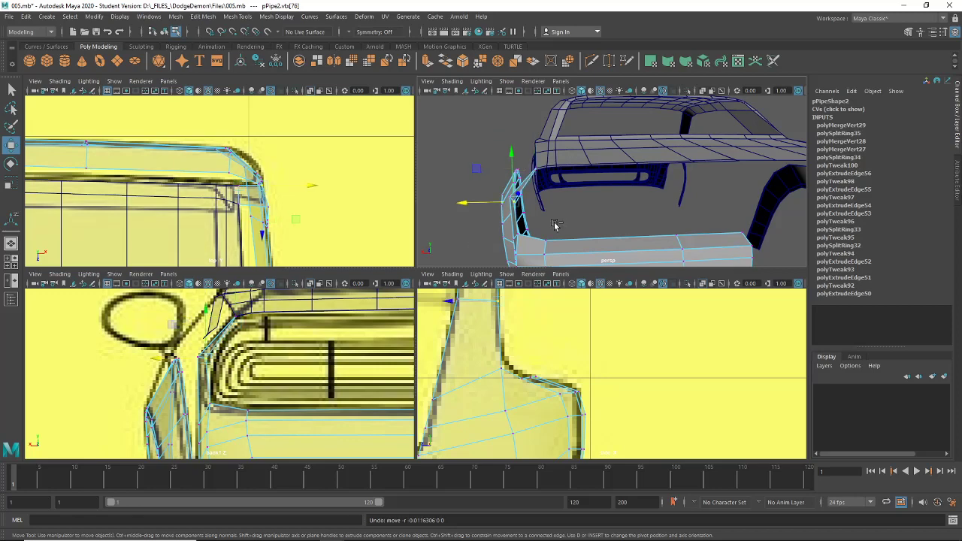
pyautogui.hotkey('ctrl', 'z')
# - Extrude the corner strip's inner edges and the bumper's top edges, scaling them inward to 0.967, 0.869 and 0.967 in X, Y and Z
pyautogui.keyDown('alt'); pyautogui.moveTo(553, 223); pyautogui.dragTo(573, 182); pyautogui.keyUp('alt')
pyautogui.moveTo(554, 193); pyautogui.dragTo(554, 154, button='right')
pyautogui.click(550, 134)
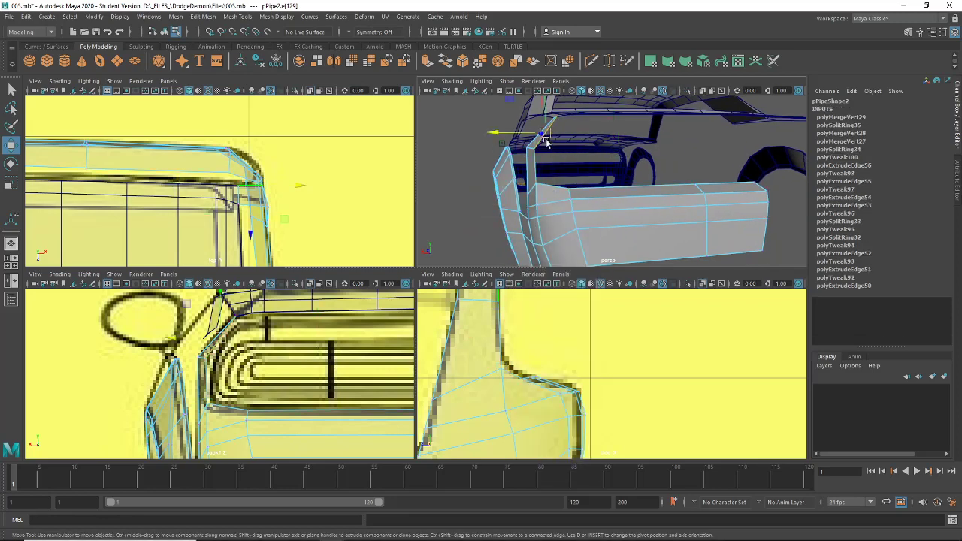
pyautogui.click(708, 183)
pyautogui.hotkey('ctrl', 'e')
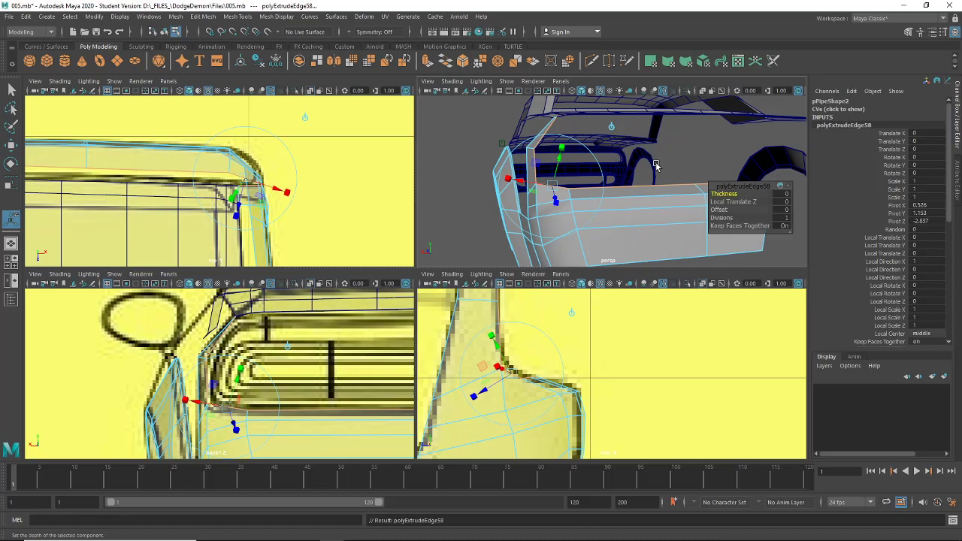
pyautogui.click(614, 126)
pyautogui.click(676, 107)
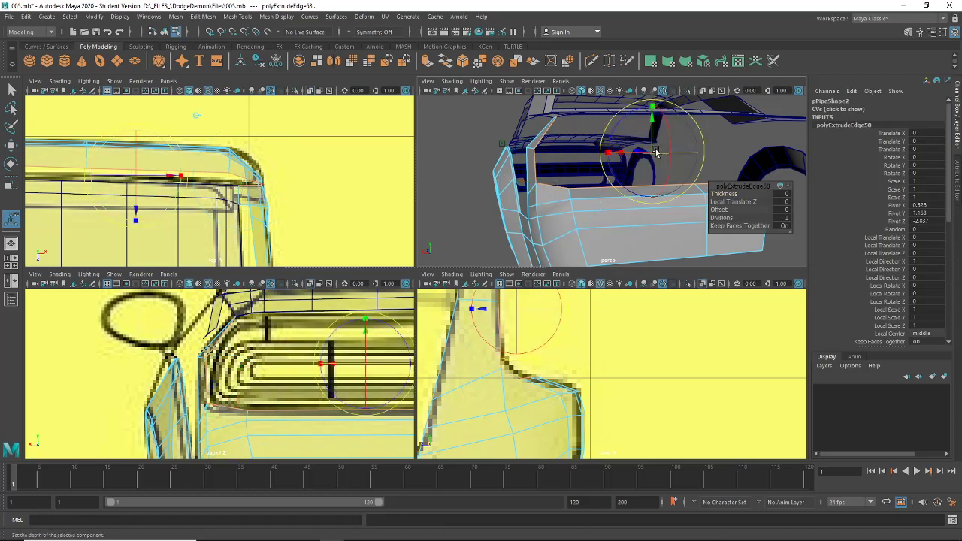
pyautogui.click(652, 111)
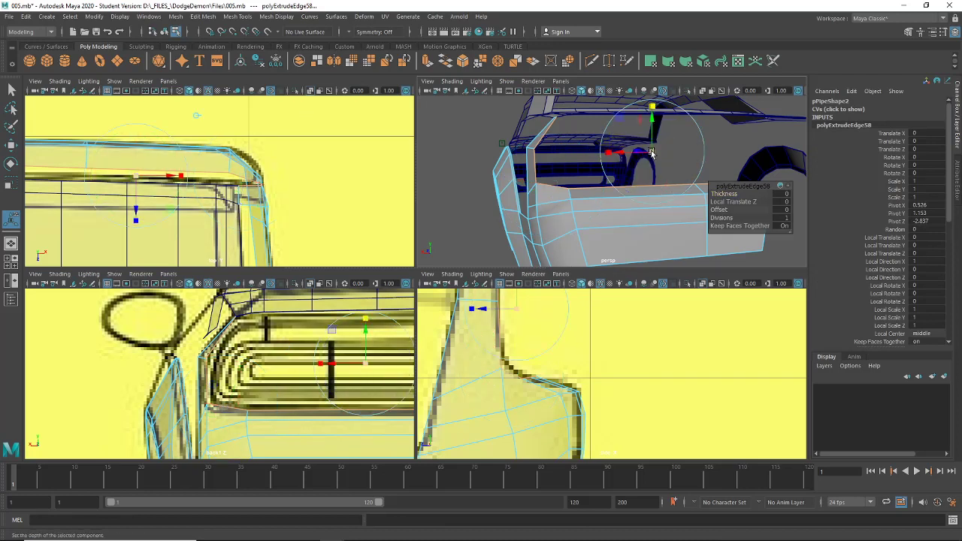
pyautogui.moveTo(650, 153); pyautogui.dragTo(615, 145)
# - Select the edges along the trunk panel's rear border
pyautogui.keyDown('alt'); pyautogui.moveTo(538, 229); pyautogui.dragTo(568, 172); pyautogui.keyUp('alt')
pyautogui.rightClick(567, 170)
pyautogui.click(565, 142)
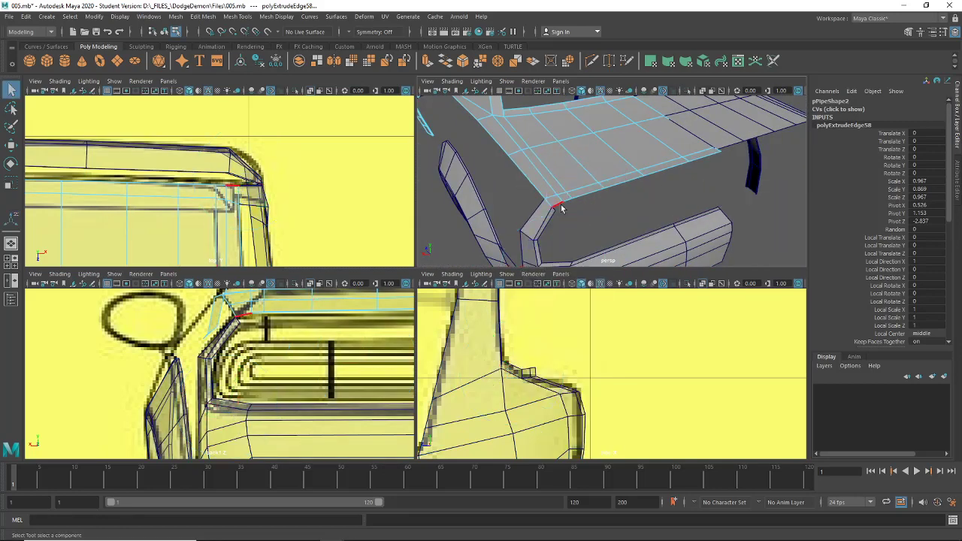
pyautogui.click(571, 201)
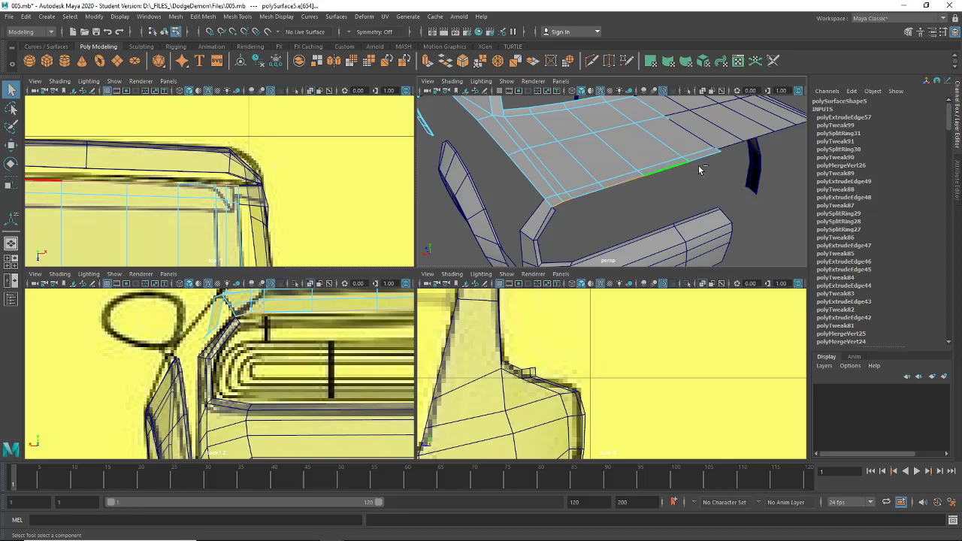
# - Try to extrude the trunk panel's rear edges downward by 0.028, then undo the extrusion
pyautogui.hotkey('ctrl', 'e')
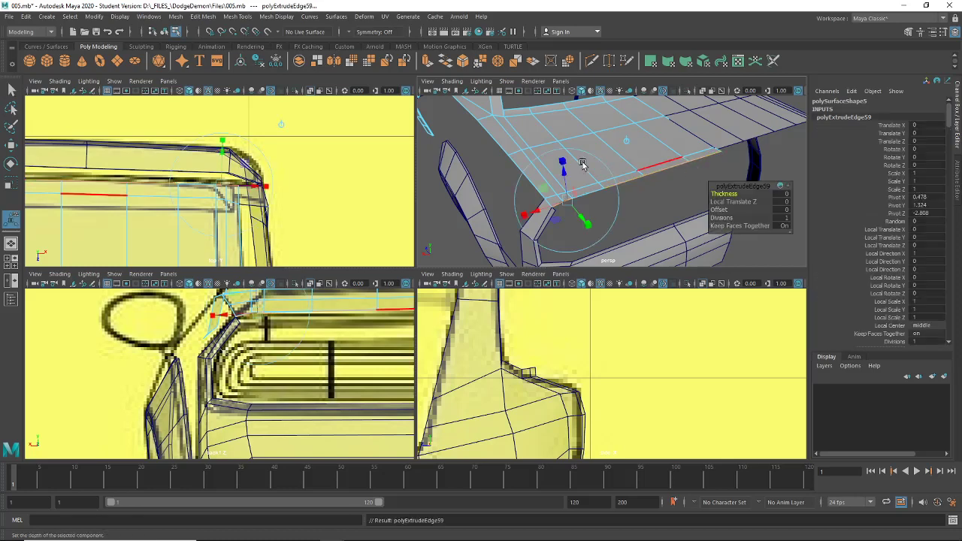
pyautogui.moveTo(645, 149); pyautogui.dragTo(645, 154)
pyautogui.keyDown('alt'); pyautogui.moveTo(631, 195); pyautogui.dragTo(663, 182); pyautogui.keyUp('alt')
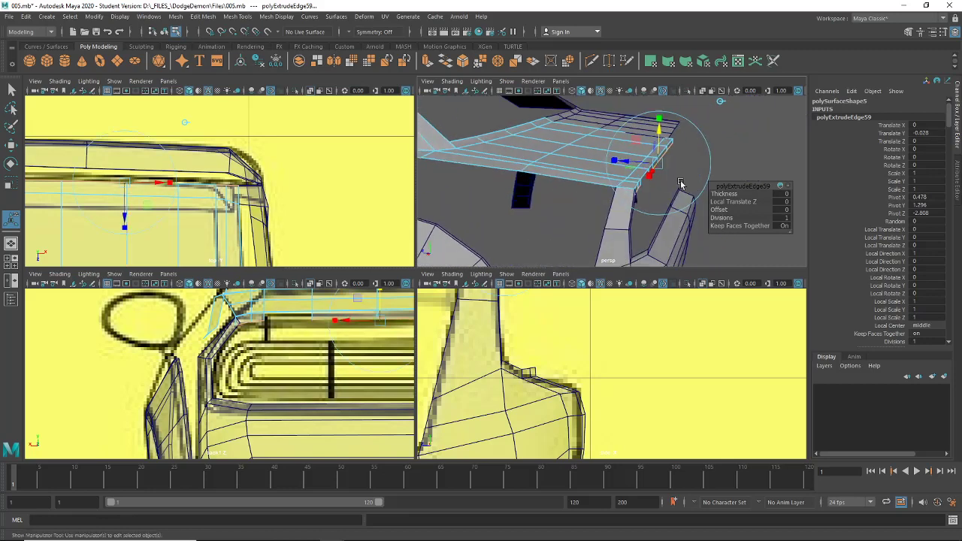
pyautogui.hotkey('ctrl', 'z')
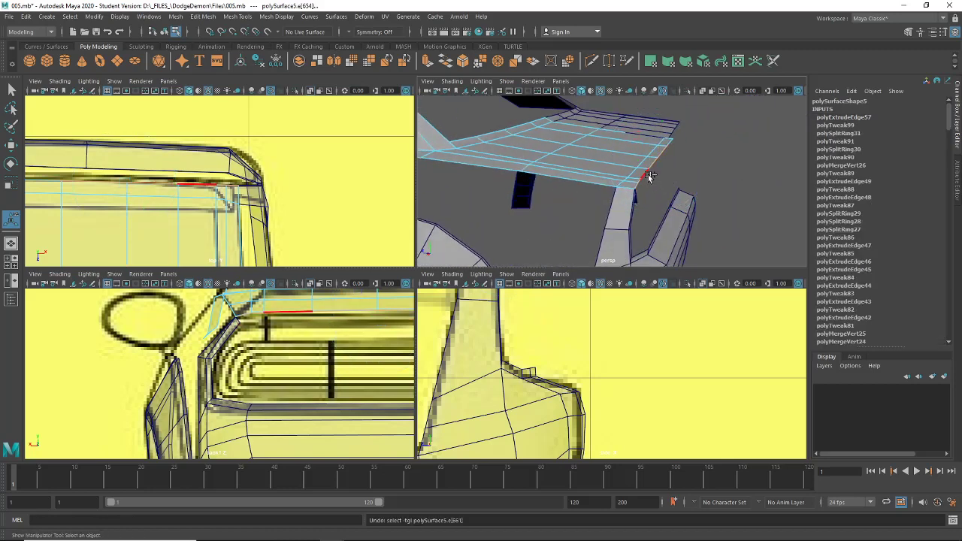
# - Correct the trunk's rear edge selection and extrude it with a translation of -0.041 in Y and -0.011 in Z
pyautogui.keyDown('shift'); pyautogui.click(647, 175); pyautogui.keyUp('shift')
pyautogui.hotkey('ctrl', 'e')
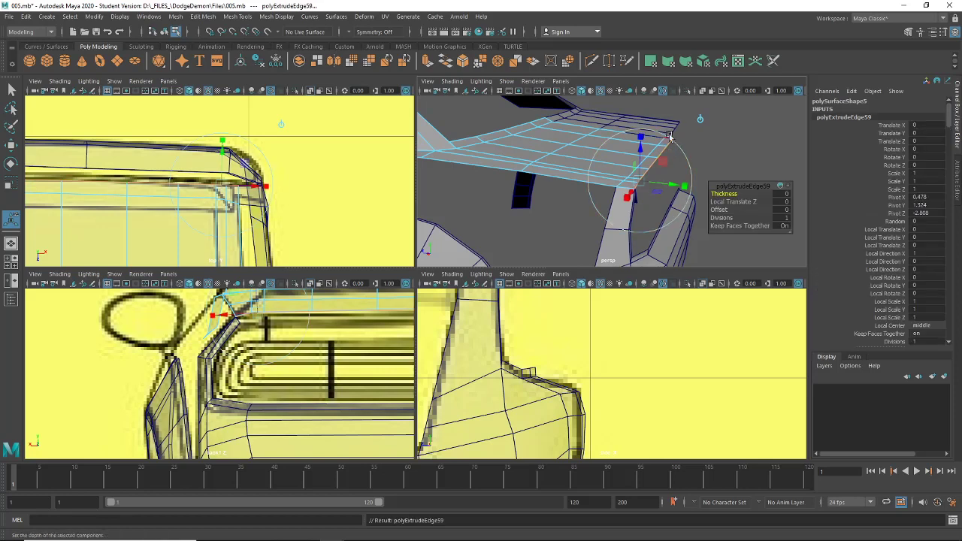
pyautogui.moveTo(659, 129); pyautogui.dragTo(627, 164)
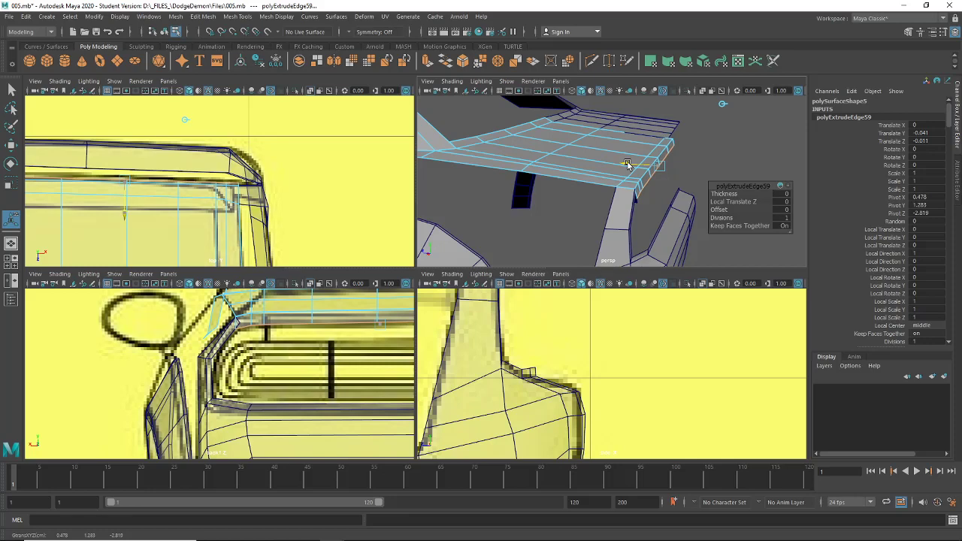
pyautogui.keyDown('alt'); pyautogui.moveTo(330, 342); pyautogui.dragTo(213, 344, button='middle'); pyautogui.keyUp('alt')
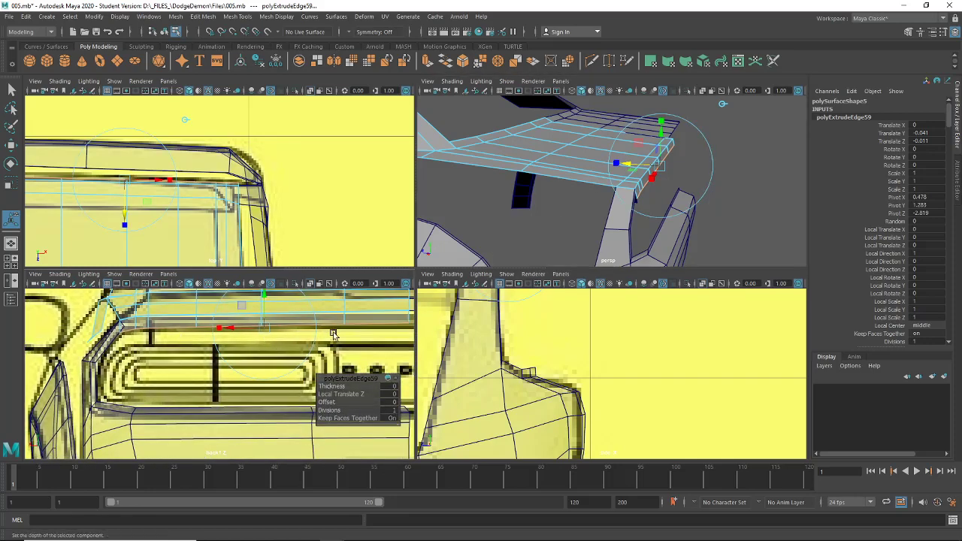
pyautogui.keyDown('alt'); pyautogui.moveTo(334, 333); pyautogui.dragTo(242, 329, button='middle'); pyautogui.keyUp('alt')
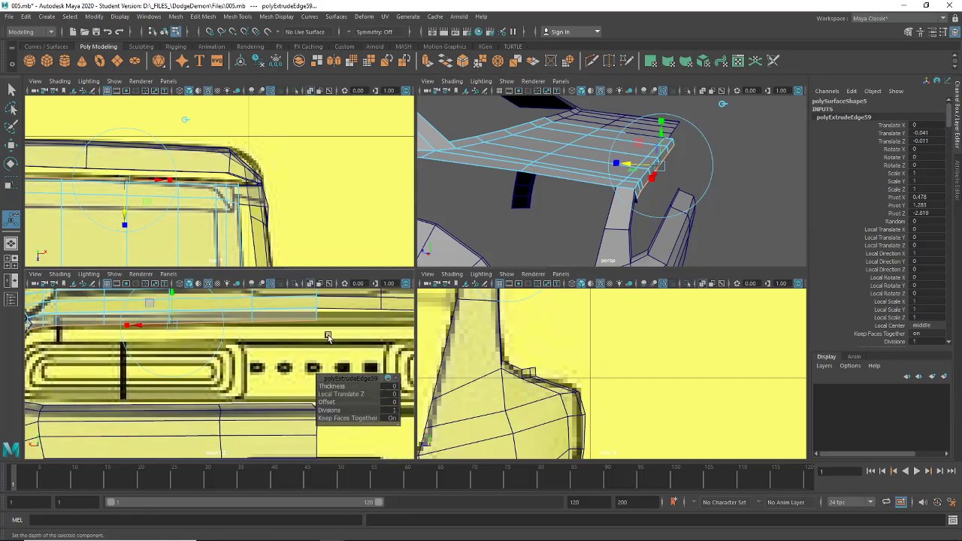
# - Snap the extruded corner strip's top vertex to the trunk lip's lower corner and shift the vertex below it along the car's length
pyautogui.moveTo(626, 161); pyautogui.dragTo(611, 215)
pyautogui.click(611, 215)
pyautogui.moveTo(611, 212); pyautogui.dragTo(577, 179, button='right')
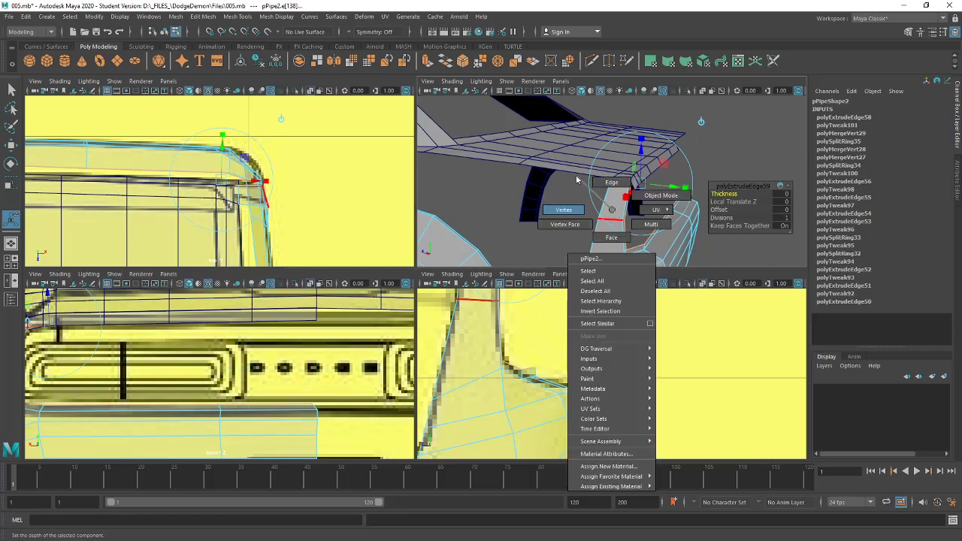
pyautogui.moveTo(563, 214); pyautogui.dragTo(564, 214, button='right')
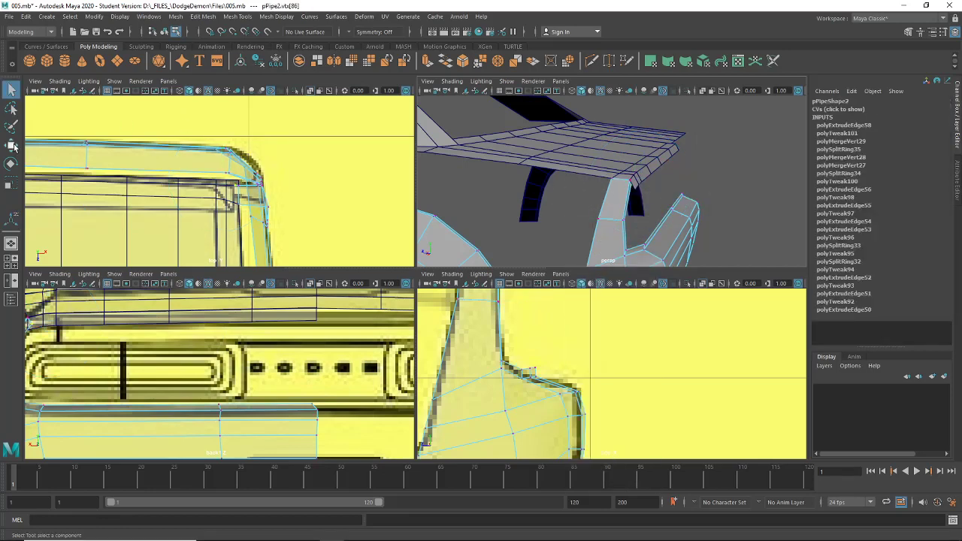
pyautogui.click(12, 146)
pyautogui.moveTo(631, 188); pyautogui.dragTo(635, 192)
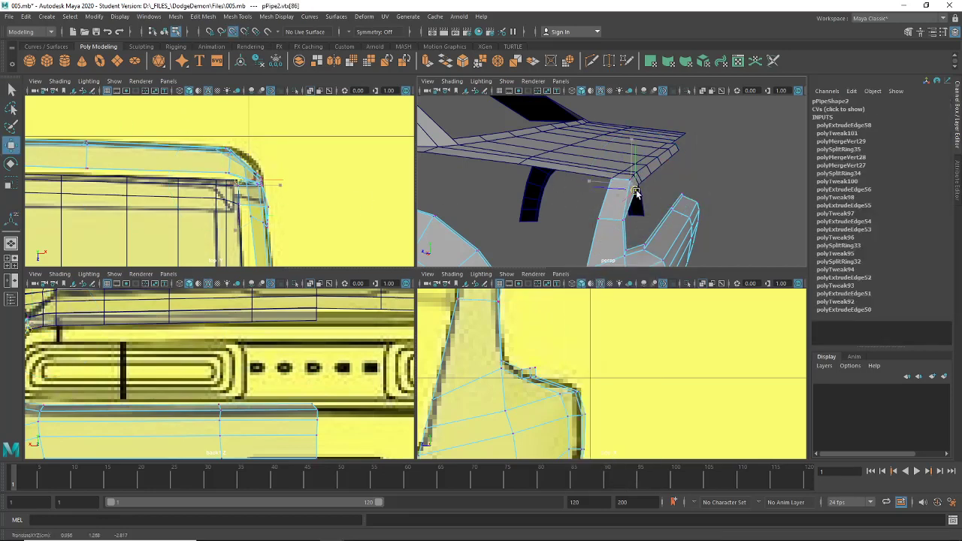
pyautogui.click(592, 217)
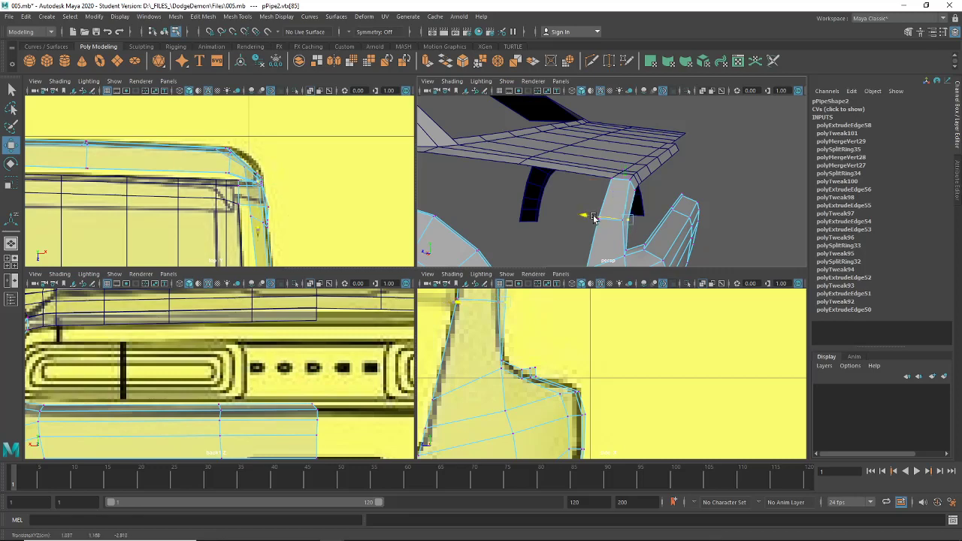
# - Try to shift the corner strip's lower vertices beside the taillight opening along the car's length
pyautogui.click(630, 250)
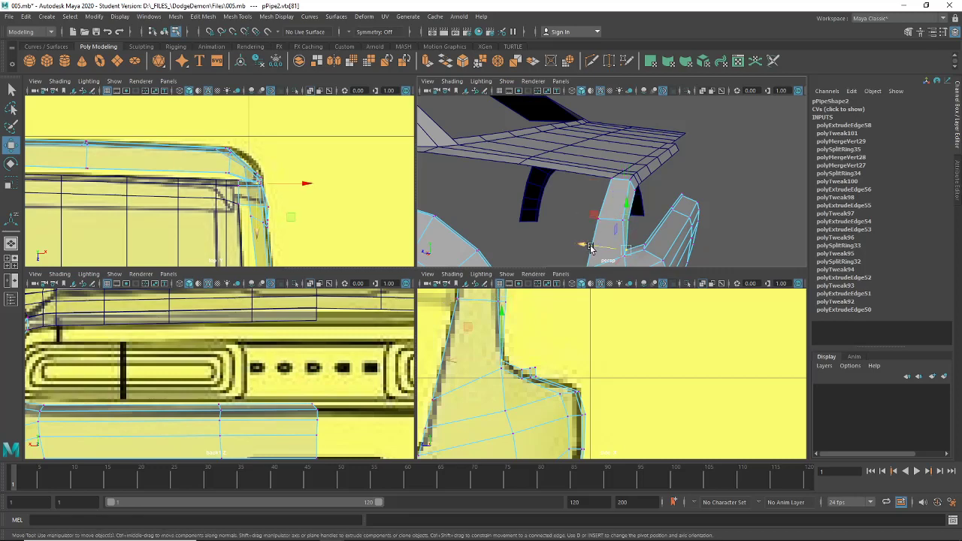
pyautogui.keyDown('alt'); pyautogui.moveTo(590, 248); pyautogui.dragTo(694, 183); pyautogui.keyUp('alt')
pyautogui.keyDown('alt'); pyautogui.moveTo(693, 183); pyautogui.dragTo(688, 178, button='middle'); pyautogui.keyUp('alt')
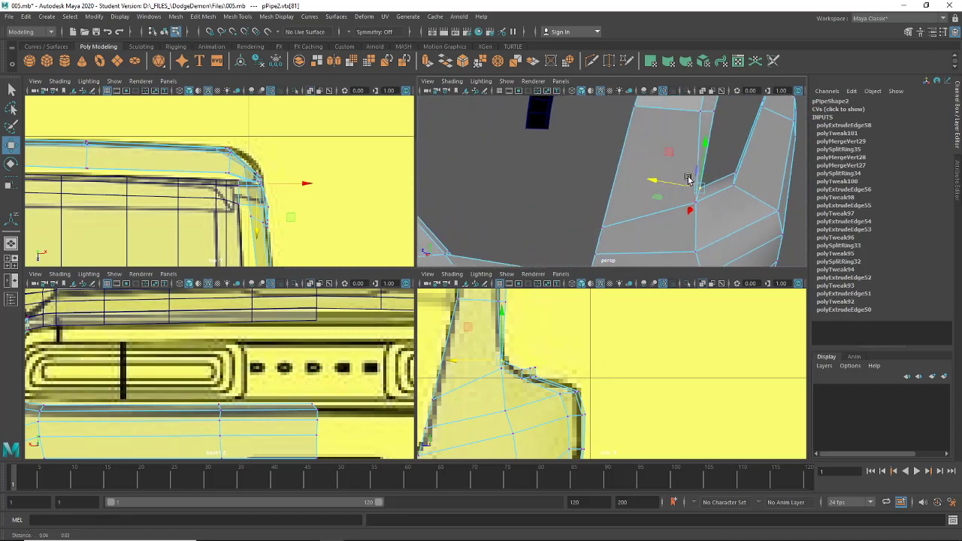
pyautogui.moveTo(687, 179)
pyautogui.keyDown('alt'); pyautogui.mouseDown()
pyautogui.moveTo(644, 208)
pyautogui.moveTo(684, 190)
pyautogui.mouseUp(); pyautogui.keyUp('alt')
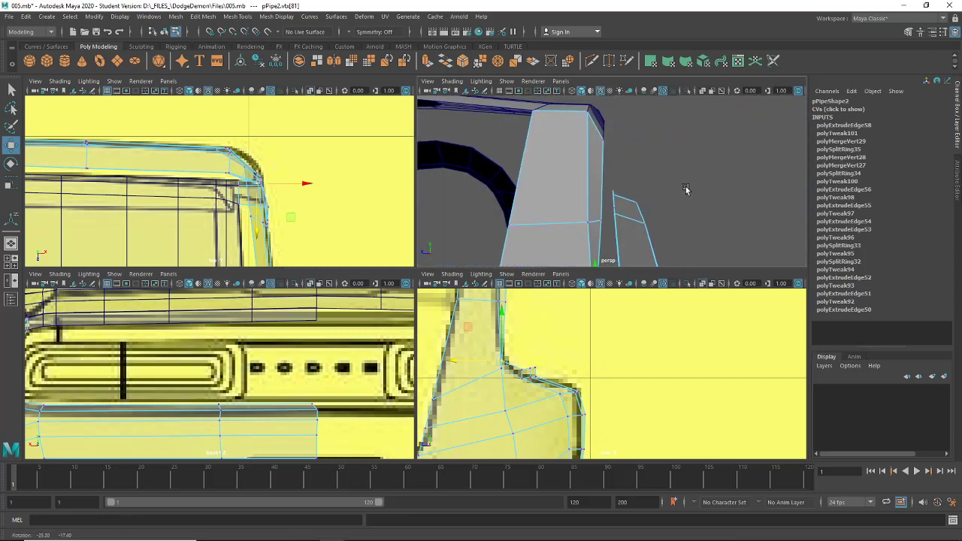
pyautogui.keyDown('alt'); pyautogui.moveTo(603, 223); pyautogui.dragTo(589, 226, button='right'); pyautogui.keyUp('alt')
pyautogui.click(639, 168)
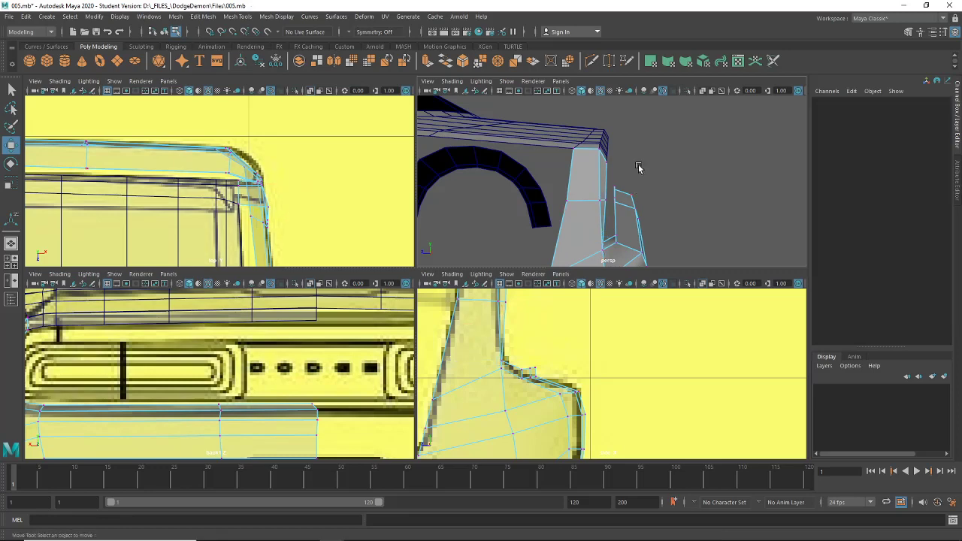
pyautogui.click(611, 202)
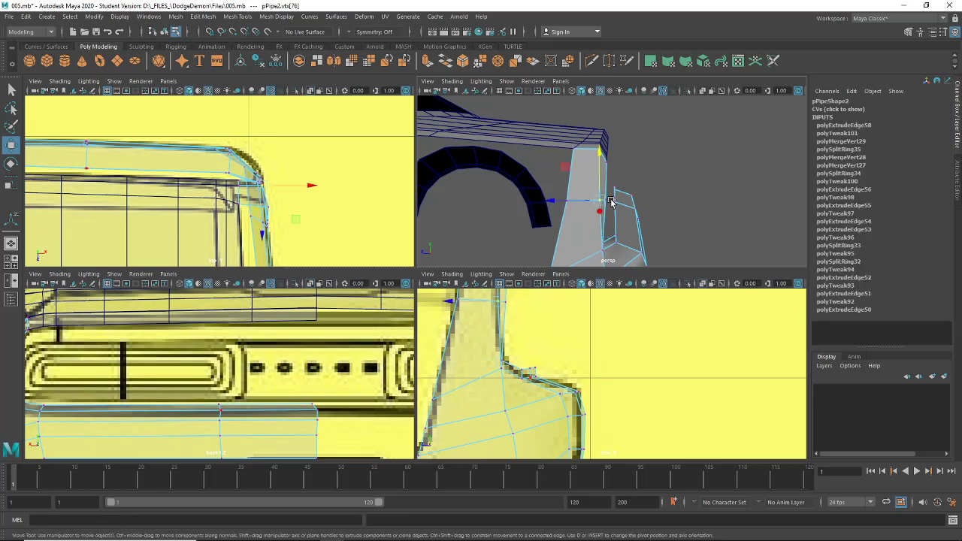
# - Undo the recent vertex moves on the corner strip beside the taillight opening
pyautogui.click(668, 166)
pyautogui.keyDown('alt'); pyautogui.moveTo(555, 304); pyautogui.dragTo(557, 350, button='middle'); pyautogui.keyUp('alt')
pyautogui.hotkey('ctrl', 'z')
pyautogui.hotkey('ctrl', 'z')
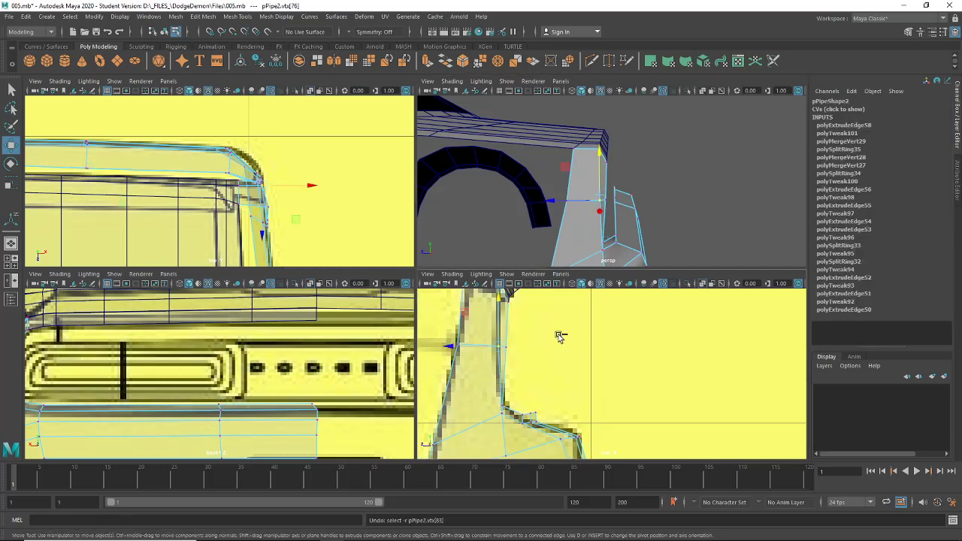
pyautogui.hotkey('ctrl', 'z')
pyautogui.hotkey('ctrl', 'z')
pyautogui.hotkey('ctrl', 'z')
pyautogui.hotkey('ctrl', 'z')
pyautogui.hotkey('ctrl', 'z')
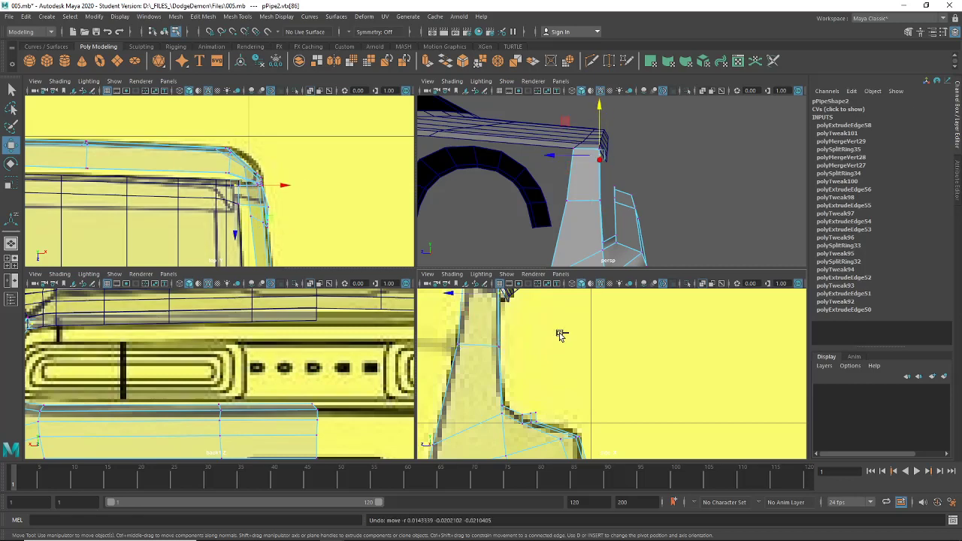
# - Select all the vertices along the trunk lip's lower edge and shift them slightly along the car's length
pyautogui.keyDown('alt'); pyautogui.moveTo(598, 188); pyautogui.dragTo(615, 185); pyautogui.keyUp('alt')
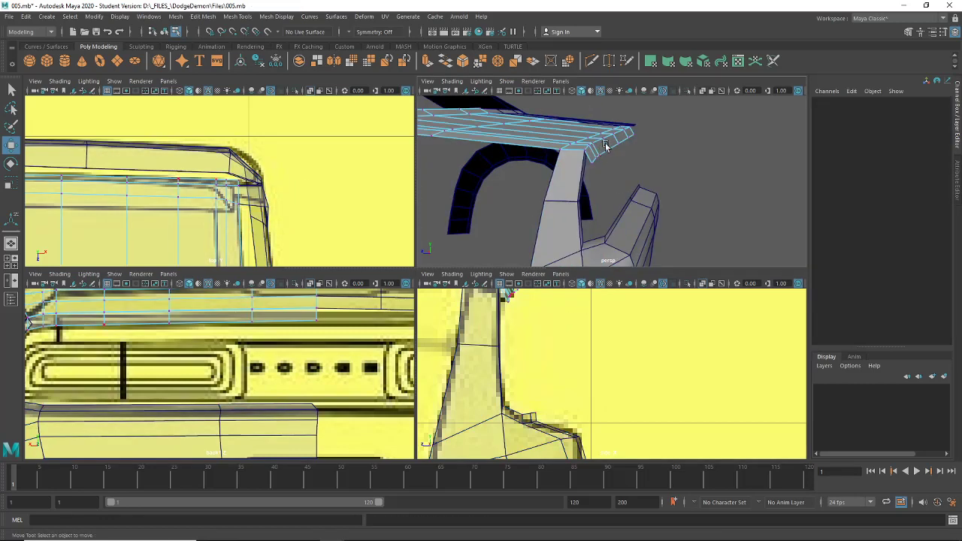
pyautogui.click(592, 159)
pyautogui.keyDown('shift'); pyautogui.click(634, 133); pyautogui.keyUp('shift')
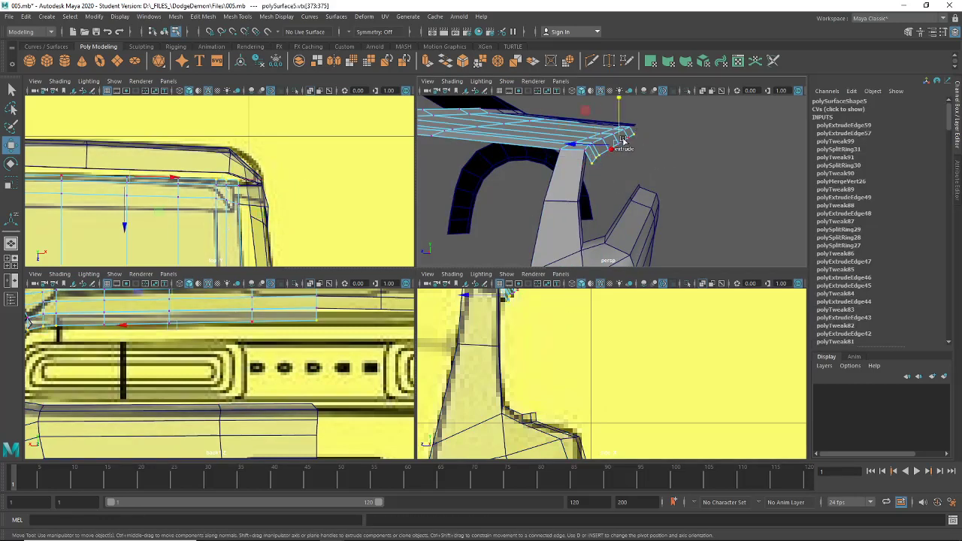
pyautogui.keyDown('alt'); pyautogui.moveTo(630, 155); pyautogui.dragTo(580, 199); pyautogui.keyUp('alt')
pyautogui.keyDown('shift'); pyautogui.moveTo(610, 171); pyautogui.dragTo(625, 158); pyautogui.keyUp('shift')
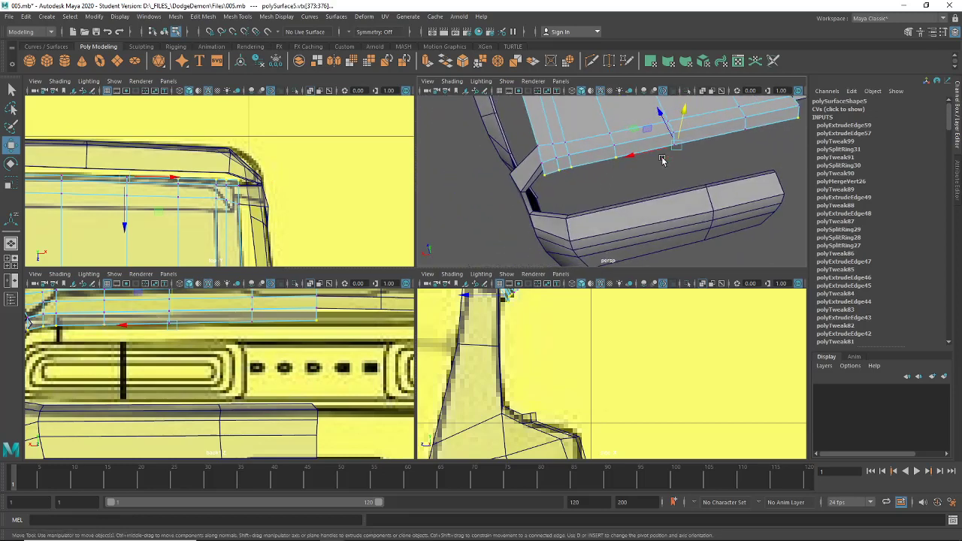
pyautogui.keyDown('shift'); pyautogui.moveTo(751, 122); pyautogui.dragTo(751, 121); pyautogui.keyUp('shift')
pyautogui.keyDown('alt'); pyautogui.moveTo(617, 188); pyautogui.dragTo(596, 146); pyautogui.keyUp('alt')
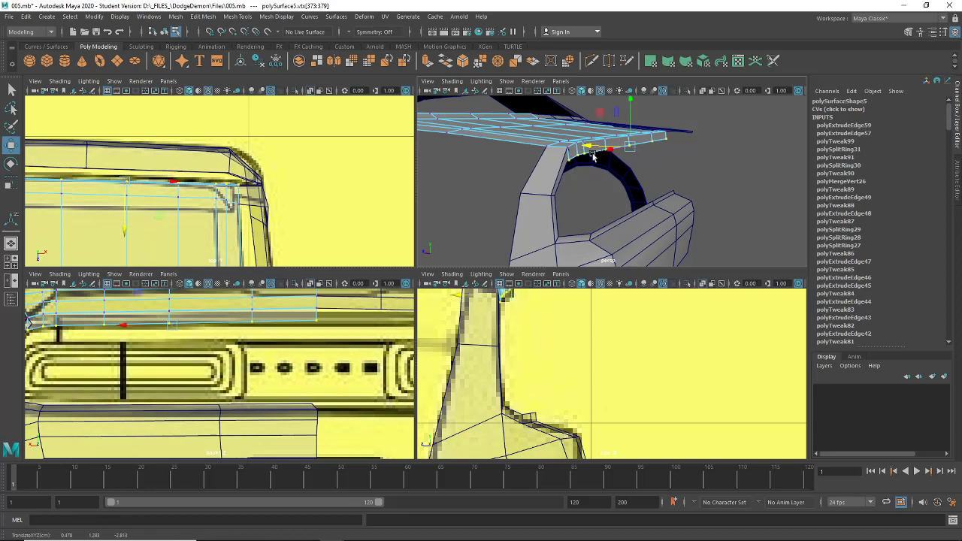
# - Switch to the rear fender and bumper piece and shift the corner strip's top inner vertex along the car's length
pyautogui.keyDown('alt'); pyautogui.moveTo(154, 359); pyautogui.dragTo(304, 365, button='middle'); pyautogui.keyUp('alt')
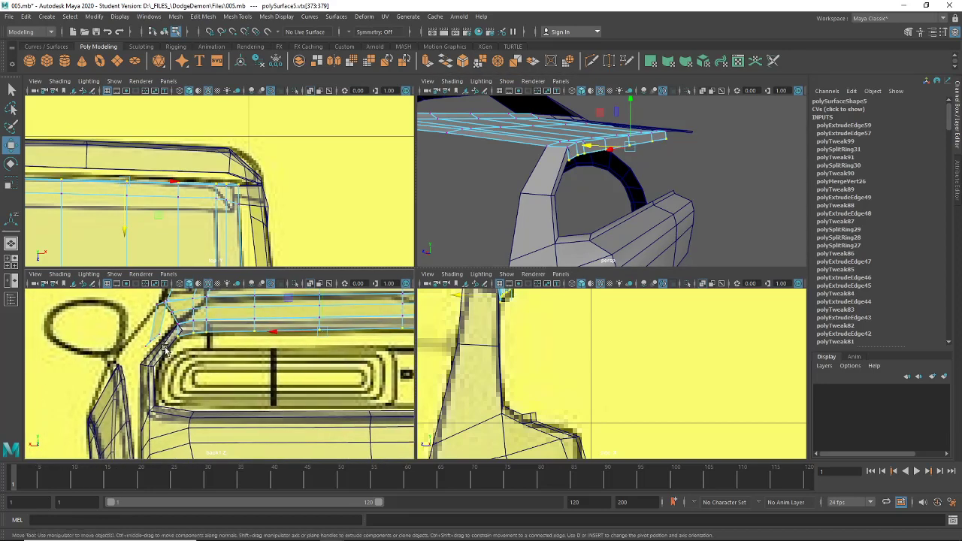
pyautogui.click(167, 349)
pyautogui.click(163, 32)
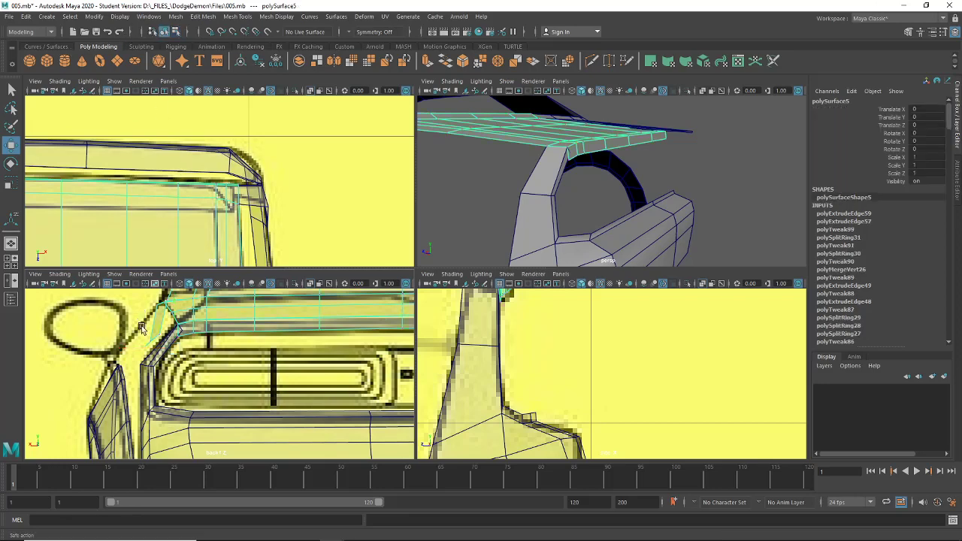
pyautogui.click(144, 367)
pyautogui.moveTo(149, 368); pyautogui.dragTo(113, 257, button='right')
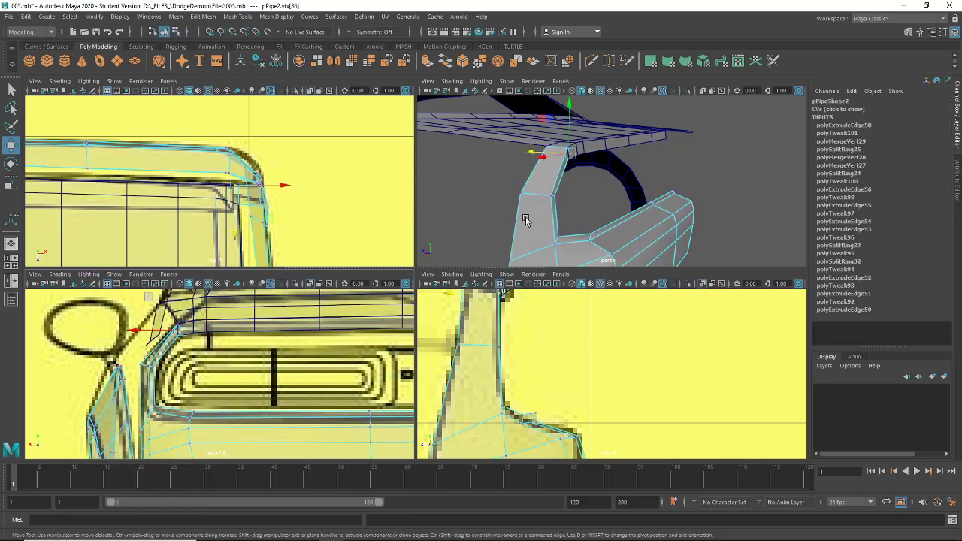
# - Shift the inner-edge vertices at the taillight opening's middle and lower corner sideways to even out the inward lip
pyautogui.keyDown('alt'); pyautogui.moveTo(525, 218); pyautogui.dragTo(570, 187); pyautogui.keyUp('alt')
pyautogui.click(571, 186)
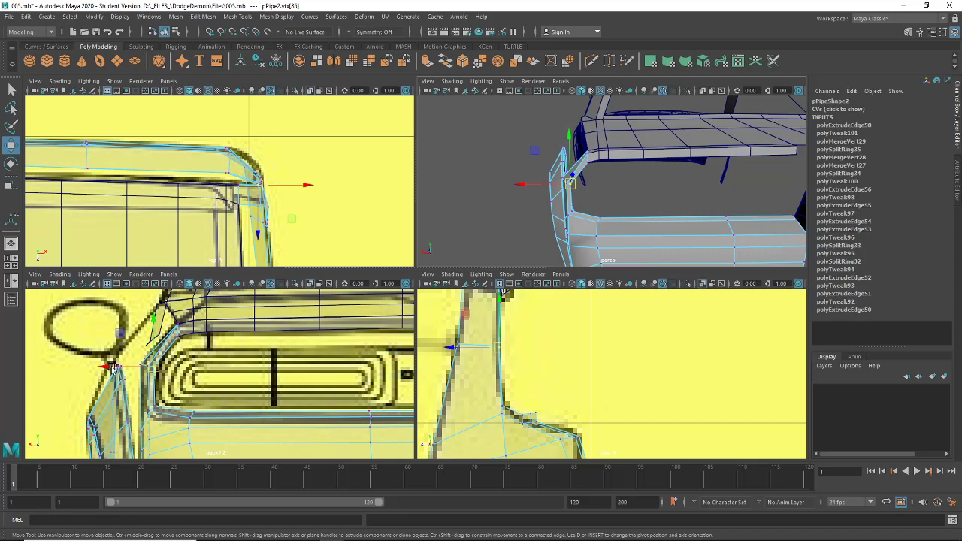
pyautogui.moveTo(111, 368); pyautogui.dragTo(115, 369)
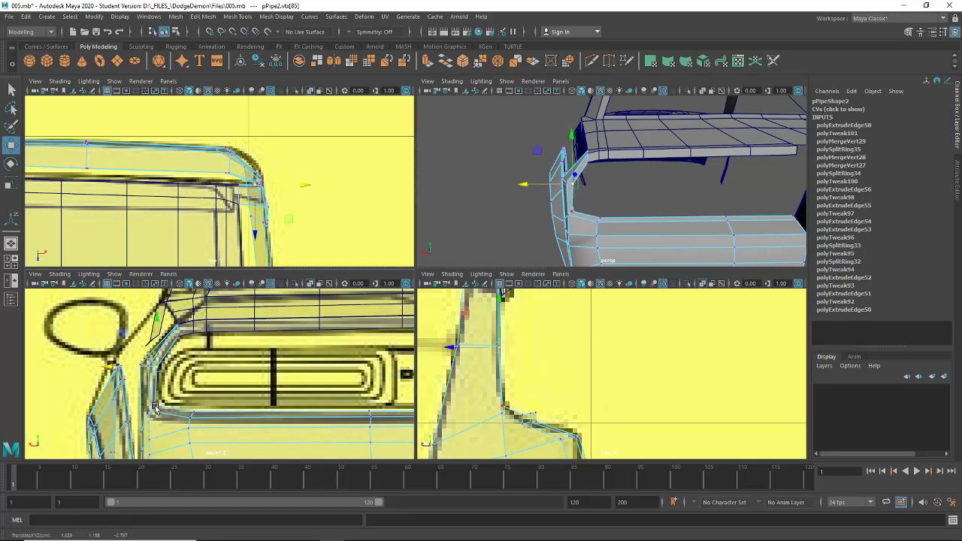
pyautogui.click(193, 413)
pyautogui.keyDown('alt'); pyautogui.moveTo(603, 201); pyautogui.dragTo(575, 222); pyautogui.keyUp('alt')
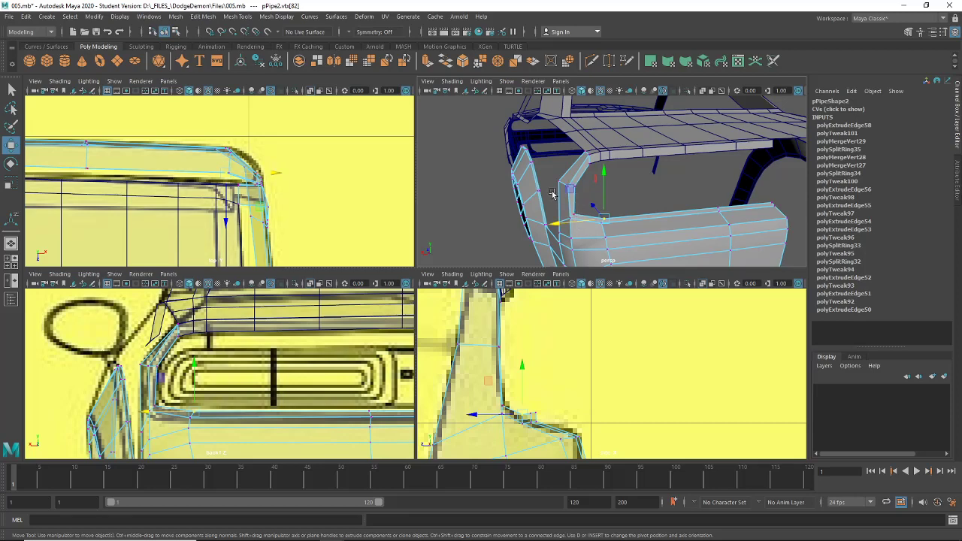
pyautogui.click(426, 191)
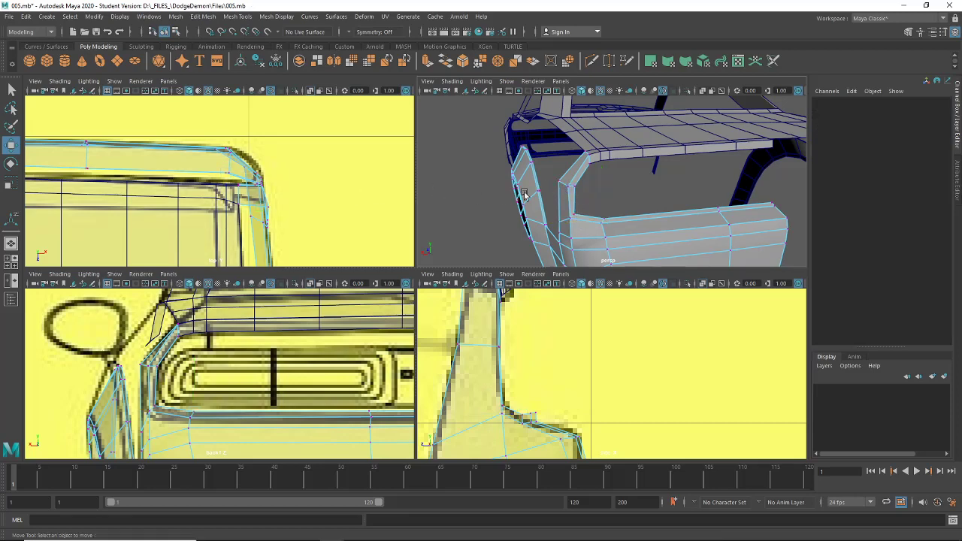
pyautogui.click(541, 189)
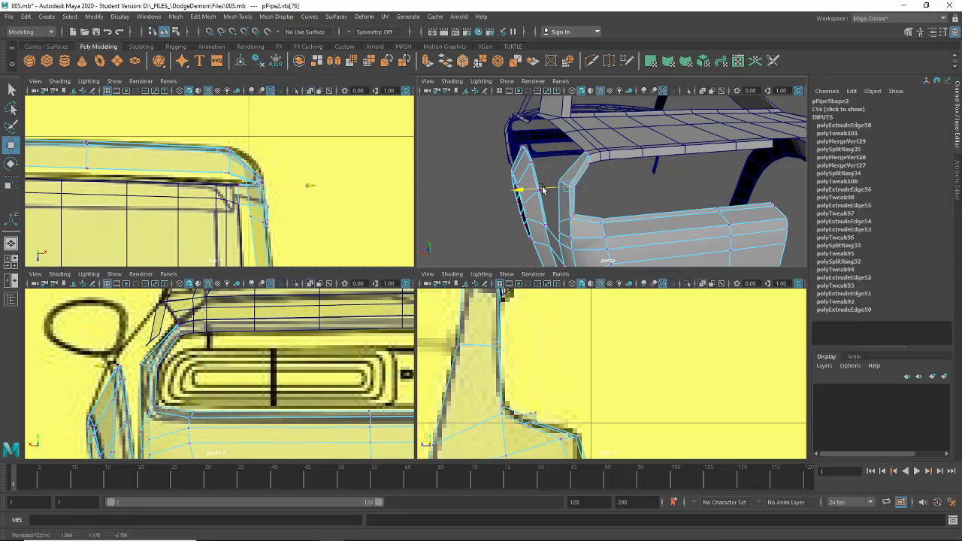
pyautogui.keyDown('alt'); pyautogui.moveTo(543, 188); pyautogui.dragTo(587, 168); pyautogui.keyUp('alt')
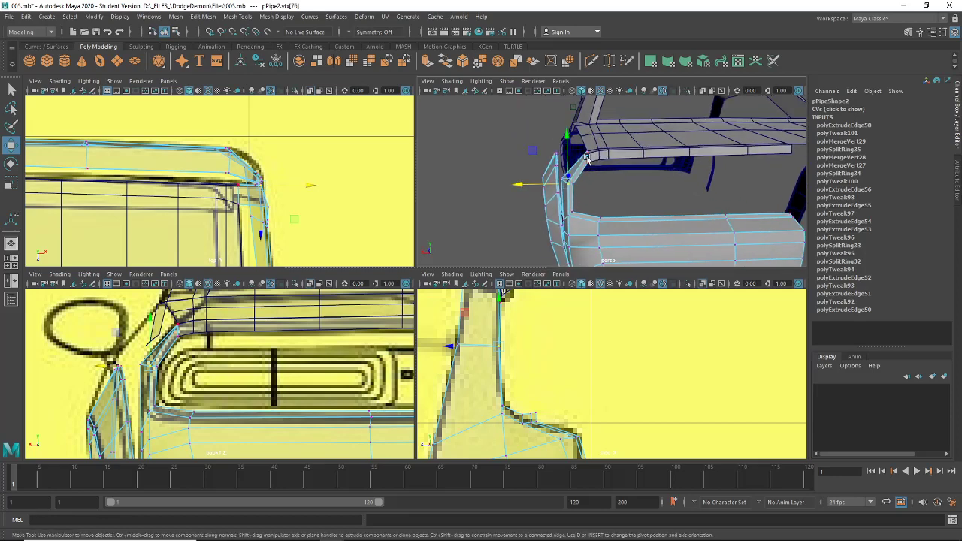
# - Clear the selection and examine the whole car body in an enlarged perspective view, checking the rear corner's shape
pyautogui.scroll(-5, 656, 206)
pyautogui.keyDown('alt'); pyautogui.moveTo(655, 208); pyautogui.dragTo(677, 215); pyautogui.keyUp('alt')
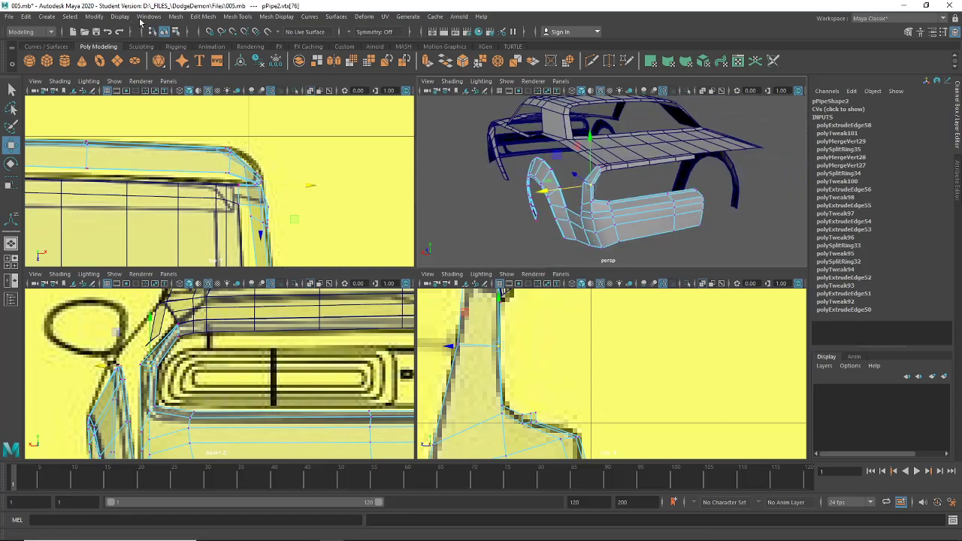
pyautogui.click(166, 32)
pyautogui.click(491, 188)
pyautogui.scroll(-4, 526, 210)
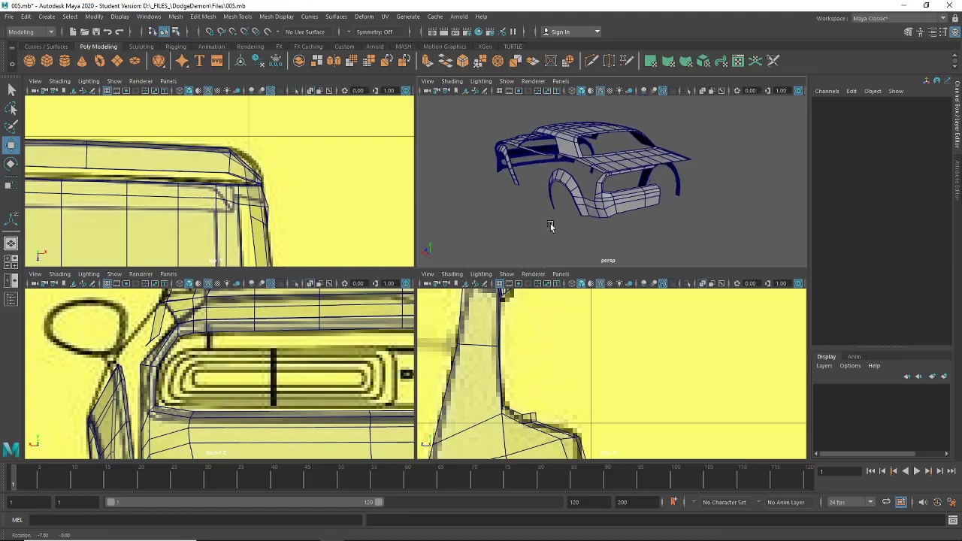
pyautogui.keyDown('alt'); pyautogui.moveTo(554, 225); pyautogui.dragTo(578, 237); pyautogui.keyUp('alt')
pyautogui.press('space')
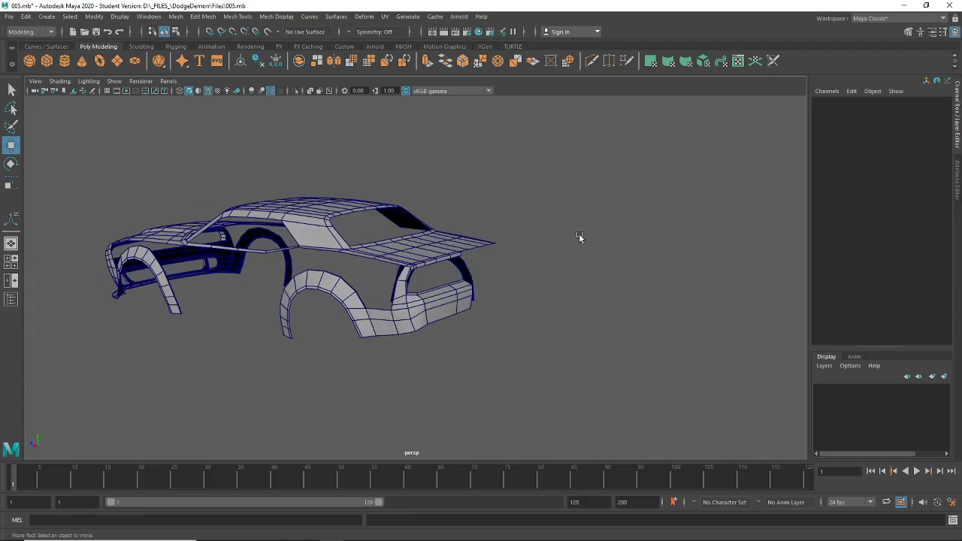
pyautogui.scroll(3, 495, 304)
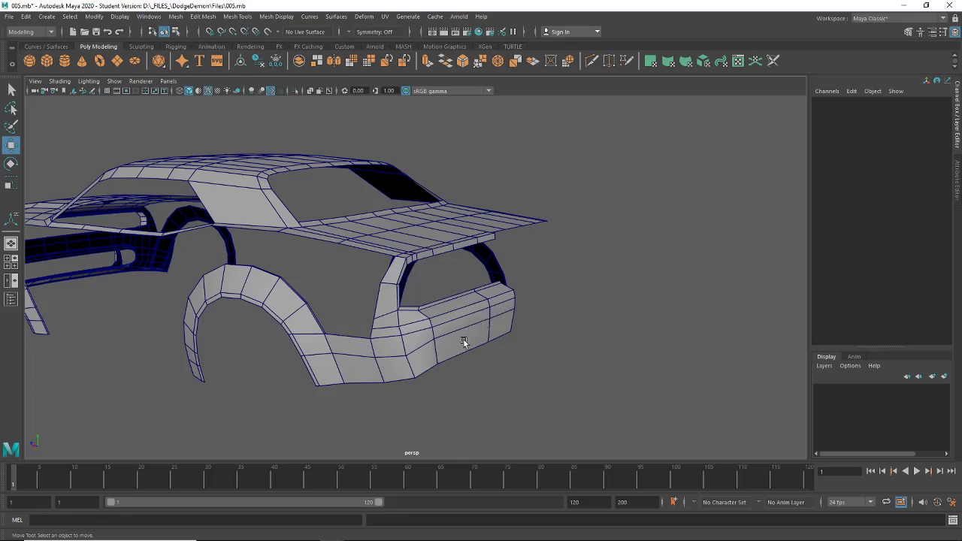
pyautogui.keyDown('alt'); pyautogui.moveTo(464, 342); pyautogui.dragTo(321, 319); pyautogui.keyUp('alt')
# - Select the bumper piece and move its lower vertex sideways to the recess corner in the rear blueprint
pyautogui.click(513, 348)
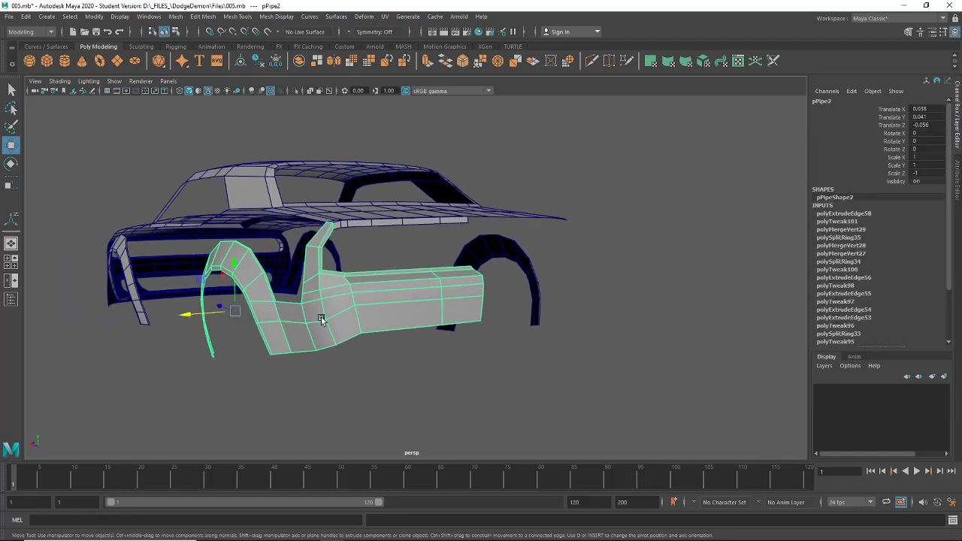
pyautogui.click(11, 262)
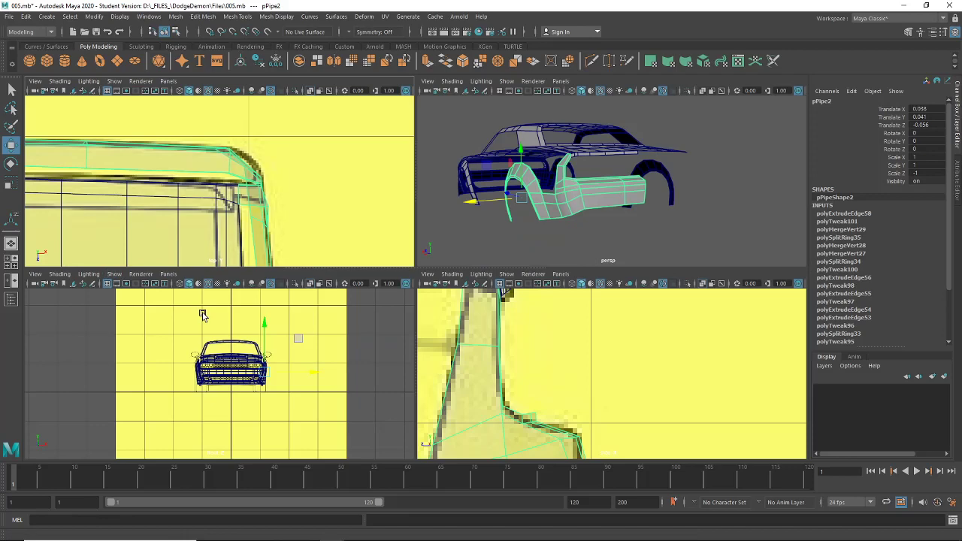
pyautogui.click(169, 276)
pyautogui.moveTo(209, 304)
pyautogui.click(276, 307)
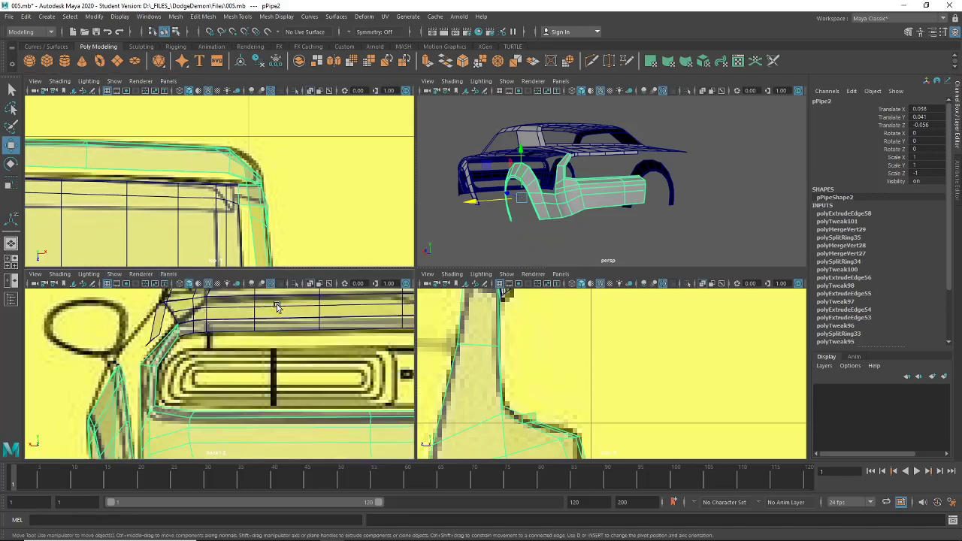
pyautogui.press('f')
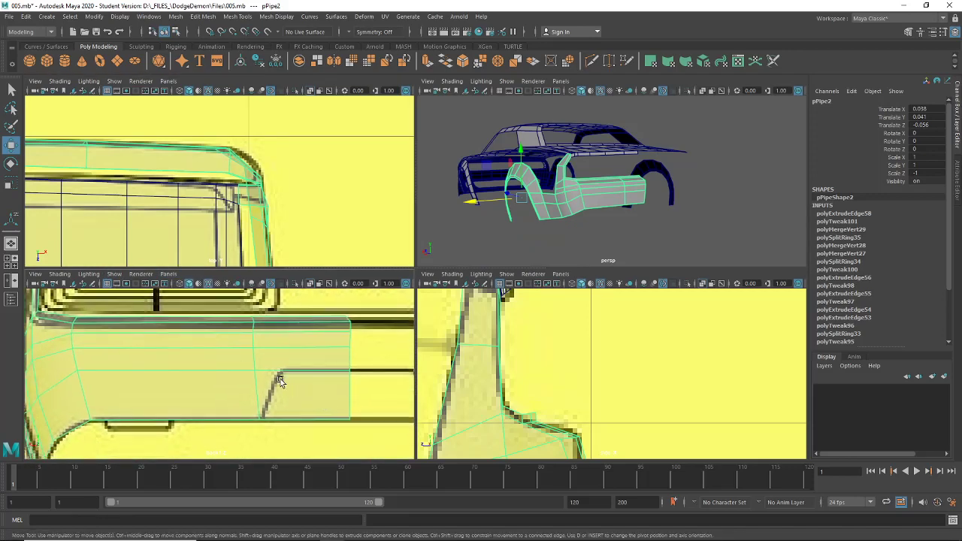
pyautogui.moveTo(257, 295); pyautogui.dragTo(243, 305, button='right')
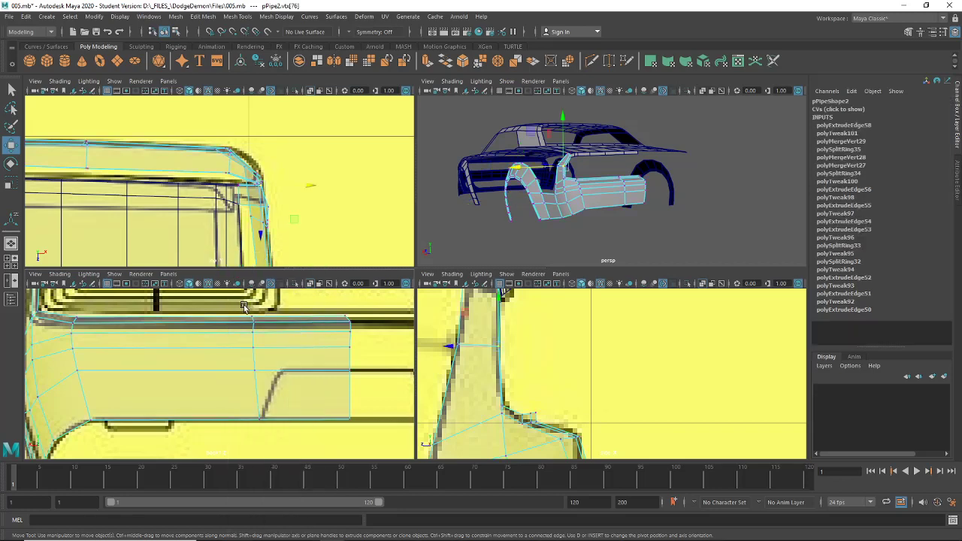
pyautogui.click(228, 371)
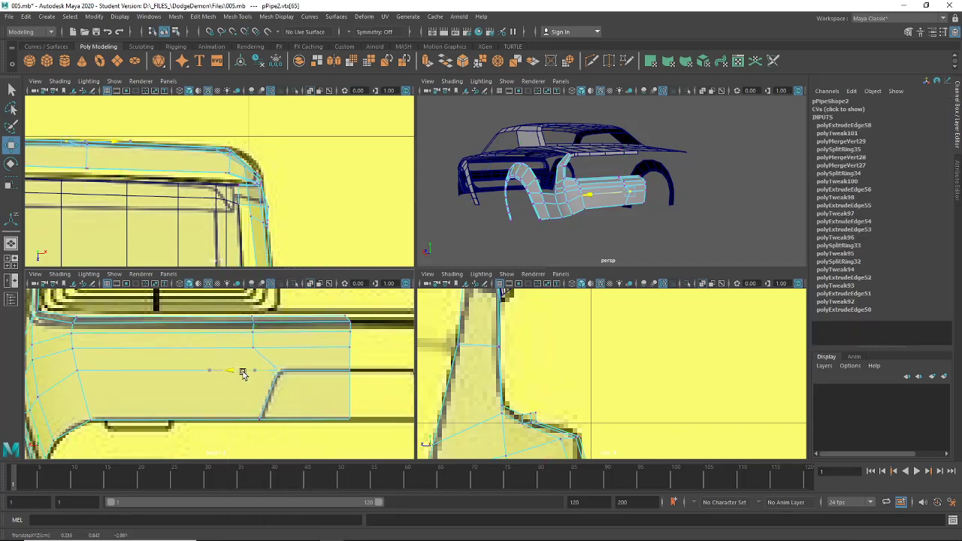
# - Shift the recess-corner vertex slightly along the car's length to follow the bumper's curvature
pyautogui.moveTo(630, 205)
pyautogui.keyDown('alt'); pyautogui.mouseDown()
pyautogui.moveTo(661, 275)
pyautogui.moveTo(636, 217)
pyautogui.mouseUp(); pyautogui.keyUp('alt')
pyautogui.keyDown('alt'); pyautogui.moveTo(636, 217); pyautogui.dragTo(544, 226, button='middle'); pyautogui.keyUp('alt')
pyautogui.keyDown('alt'); pyautogui.moveTo(545, 225); pyautogui.dragTo(563, 218, button='right'); pyautogui.keyUp('alt')
pyautogui.keyDown('alt'); pyautogui.moveTo(562, 218); pyautogui.dragTo(620, 201); pyautogui.keyUp('alt')
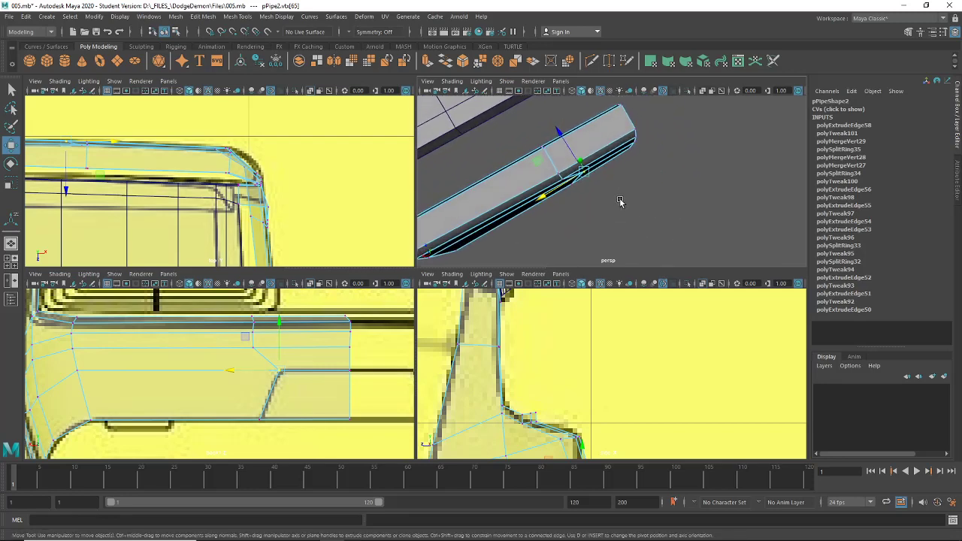
pyautogui.moveTo(560, 138); pyautogui.dragTo(559, 134)
pyautogui.keyDown('alt'); pyautogui.moveTo(579, 205); pyautogui.dragTo(539, 165); pyautogui.keyUp('alt')
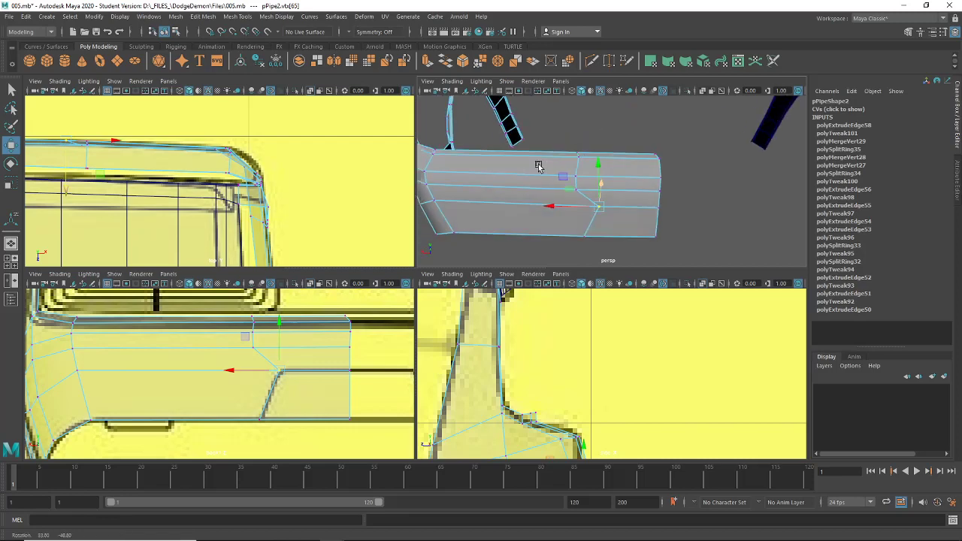
# - Extrude the bumper's lower center face inward with a Z translation of 0.033 to form the recess
pyautogui.moveTo(621, 226); pyautogui.dragTo(619, 254, button='right')
pyautogui.click(612, 220)
pyautogui.hotkey('ctrl', 'e')
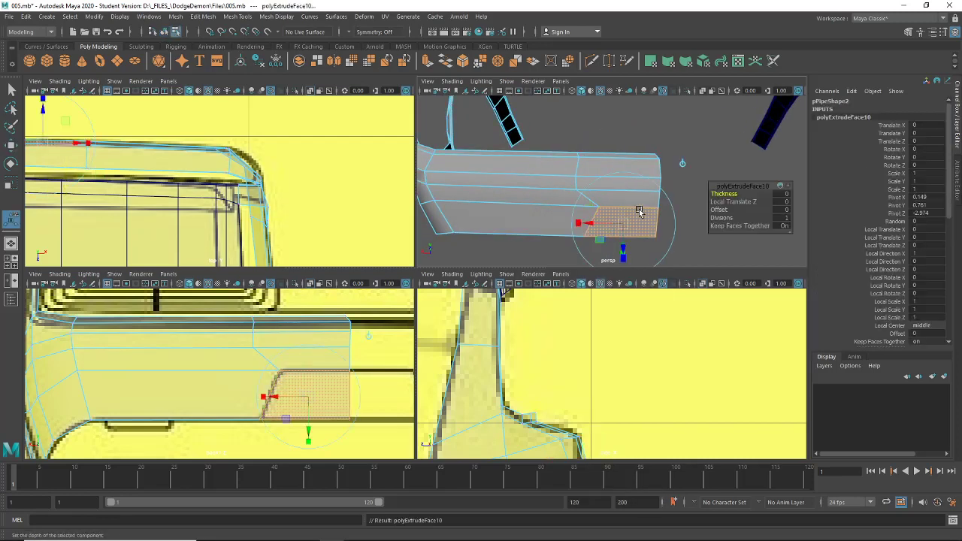
pyautogui.keyDown('alt'); pyautogui.moveTo(613, 219); pyautogui.dragTo(605, 181); pyautogui.keyUp('alt')
pyautogui.hotkey('ctrl', 'z')
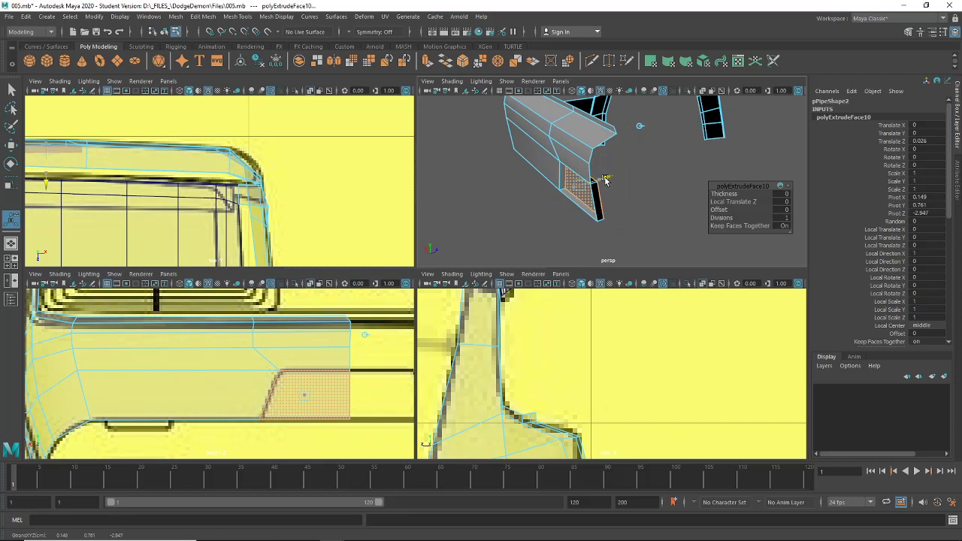
pyautogui.moveTo(606, 180); pyautogui.dragTo(625, 148)
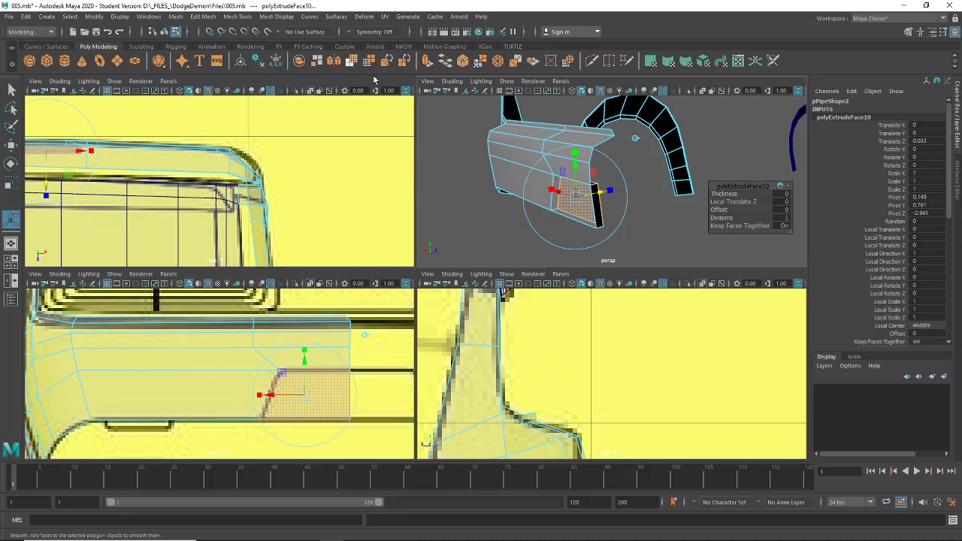
# - Target weld the recess's inner lower vertices to the bumper's lower edge so the recess tapers out at its bottom
pyautogui.press('F8')
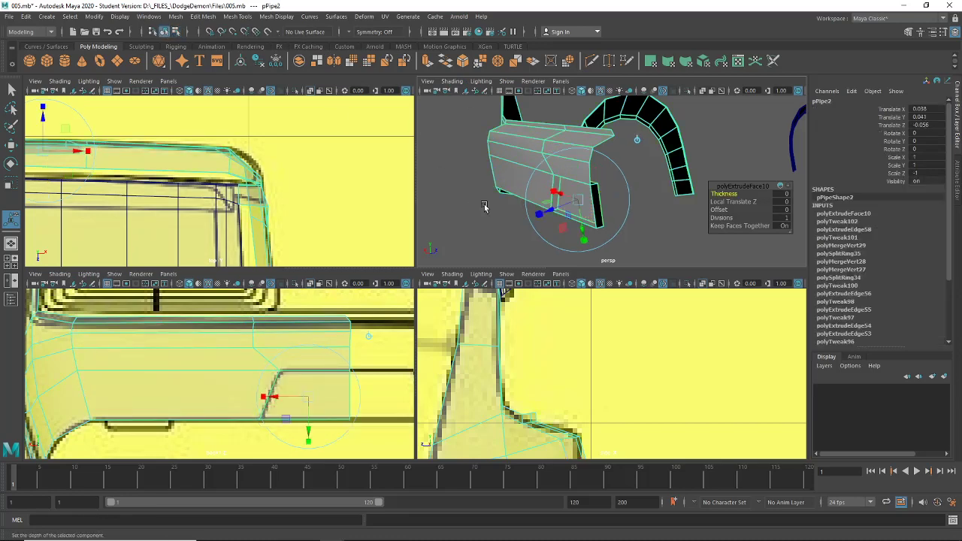
pyautogui.click(609, 60)
pyautogui.keyDown('alt'); pyautogui.moveTo(575, 215); pyautogui.dragTo(579, 232); pyautogui.keyUp('alt')
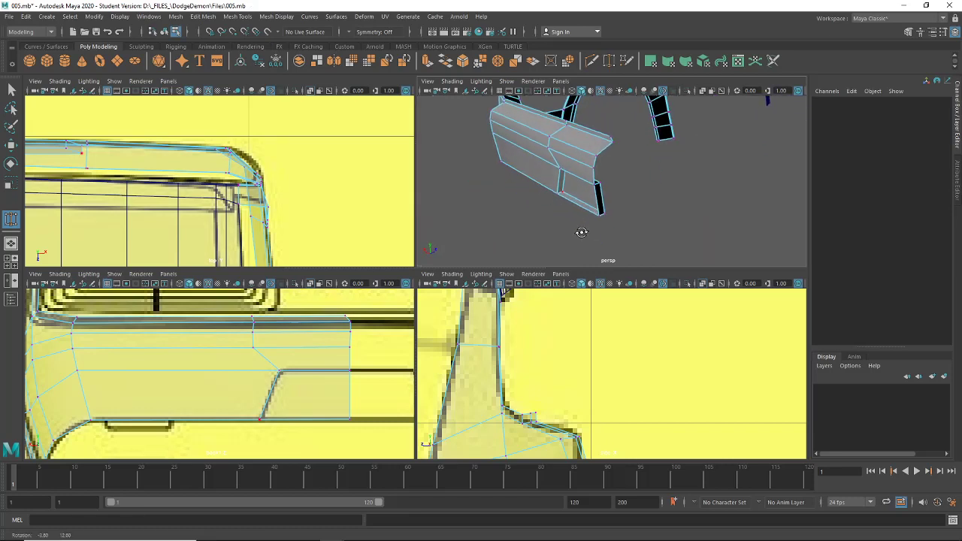
pyautogui.scroll(3, 575, 225)
pyautogui.moveTo(548, 186); pyautogui.dragTo(592, 224)
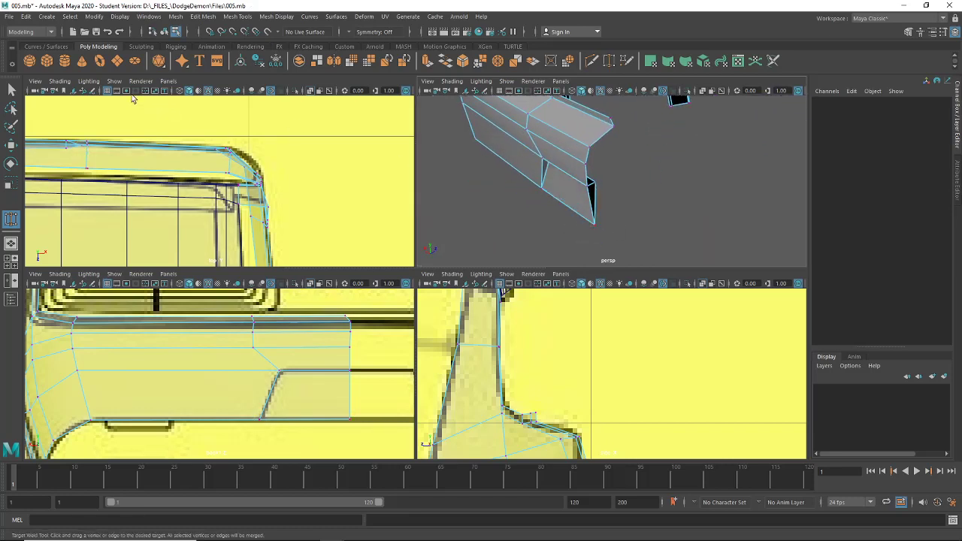
# - Delete the leftover wedge-shaped wall face closing the bumper recess at the car's center line
pyautogui.click(10, 90)
pyautogui.moveTo(522, 120); pyautogui.dragTo(523, 150, button='right')
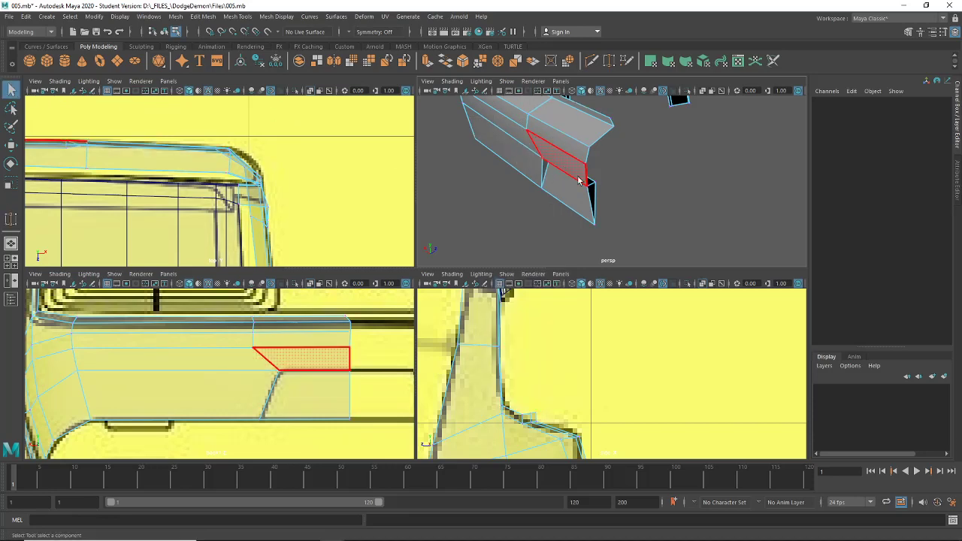
pyautogui.click(579, 180)
pyautogui.press('Delete')
# - Select the column of bumper vertices above the recess corner and move it sideways to line up with that corner
pyautogui.keyDown('alt'); pyautogui.moveTo(578, 188); pyautogui.dragTo(628, 218); pyautogui.keyUp('alt')
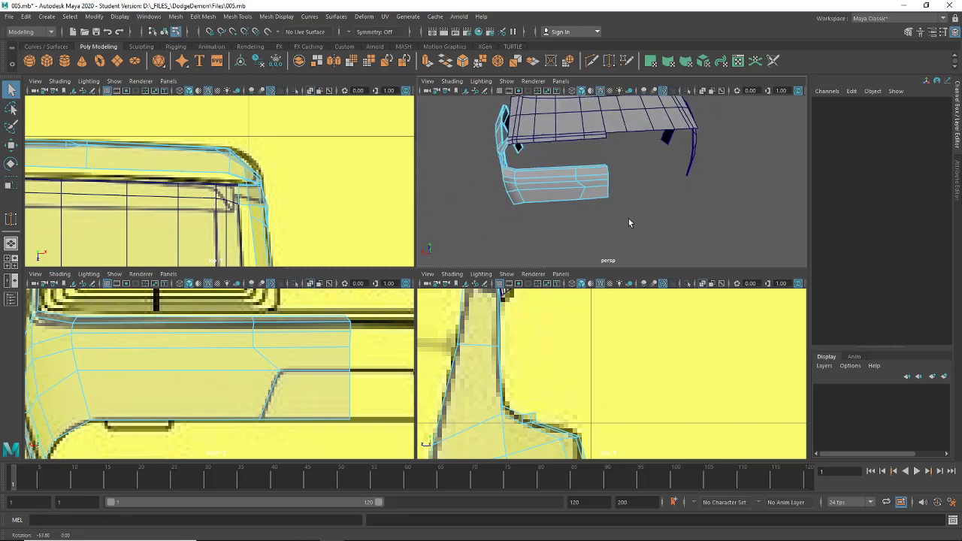
pyautogui.scroll(5, 628, 219)
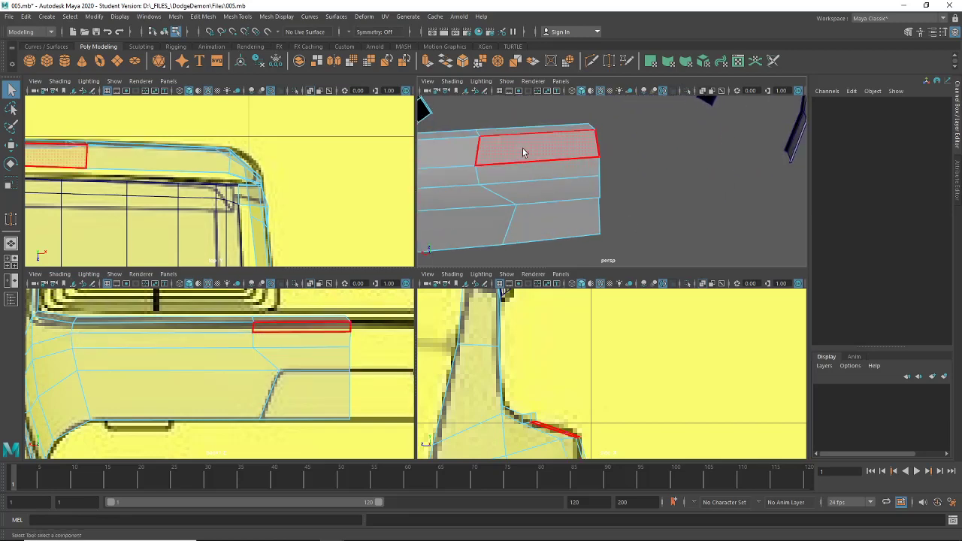
pyautogui.moveTo(250, 340); pyautogui.dragTo(203, 255, button='right')
pyautogui.keyDown('alt'); pyautogui.moveTo(225, 320); pyautogui.dragTo(232, 332, button='middle'); pyautogui.keyUp('alt')
pyautogui.moveTo(241, 319); pyautogui.dragTo(283, 376)
pyautogui.press('w')
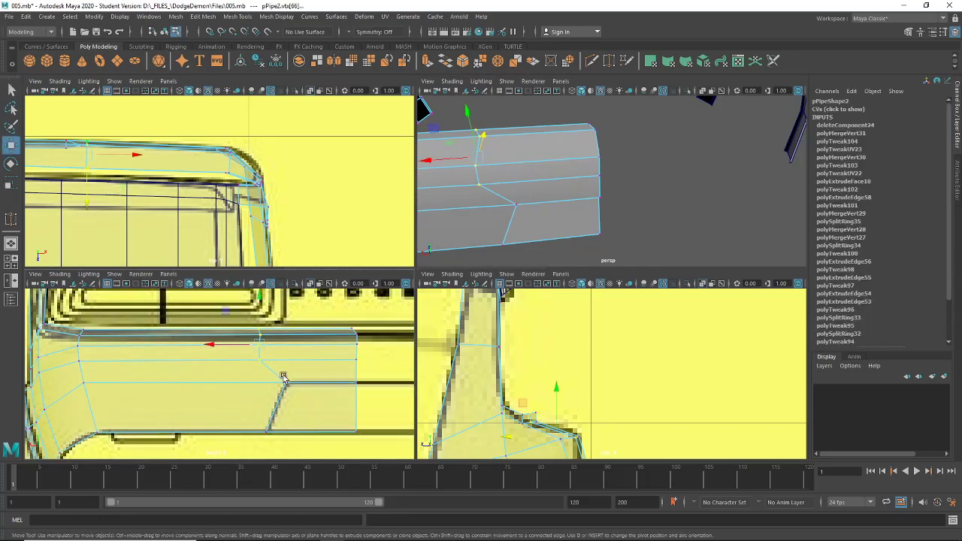
pyautogui.moveTo(218, 348); pyautogui.dragTo(273, 349)
# - Select the bumper's center-line vertices and scale them sideways to straighten the column
pyautogui.press('r')
pyautogui.moveTo(339, 318); pyautogui.dragTo(378, 444)
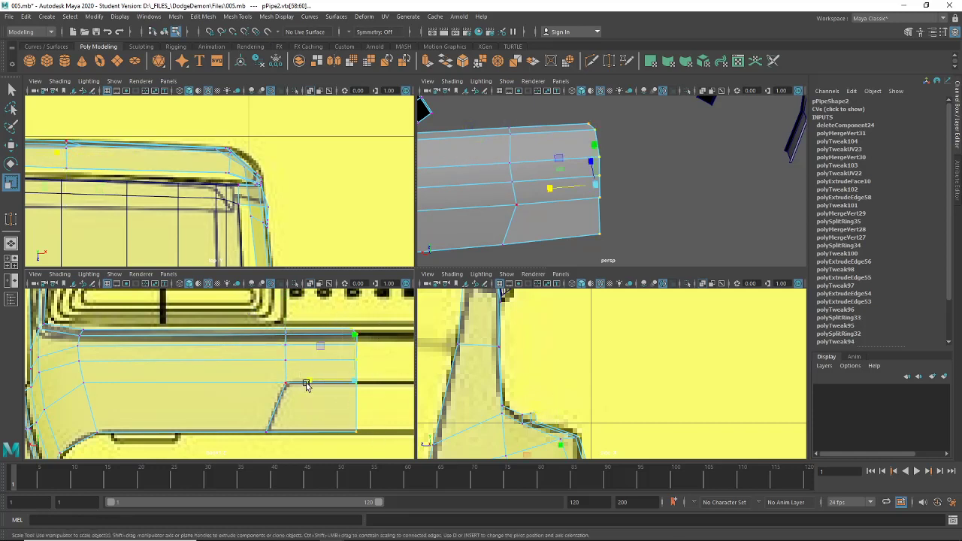
pyautogui.moveTo(310, 383); pyautogui.dragTo(244, 357)
# - Select the vertex column above the recess corner and shift it slightly along the car's length to match the top blueprint
pyautogui.click(12, 145)
pyautogui.press('r')
pyautogui.click(12, 145)
pyautogui.keyDown('alt'); pyautogui.moveTo(156, 188); pyautogui.dragTo(338, 251, button='middle'); pyautogui.keyUp('alt')
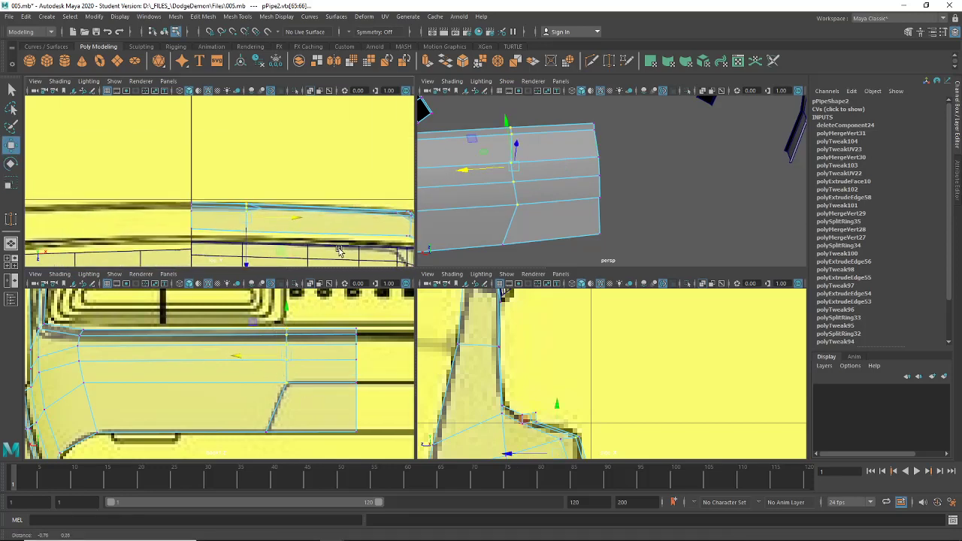
pyautogui.moveTo(246, 253); pyautogui.dragTo(246, 248)
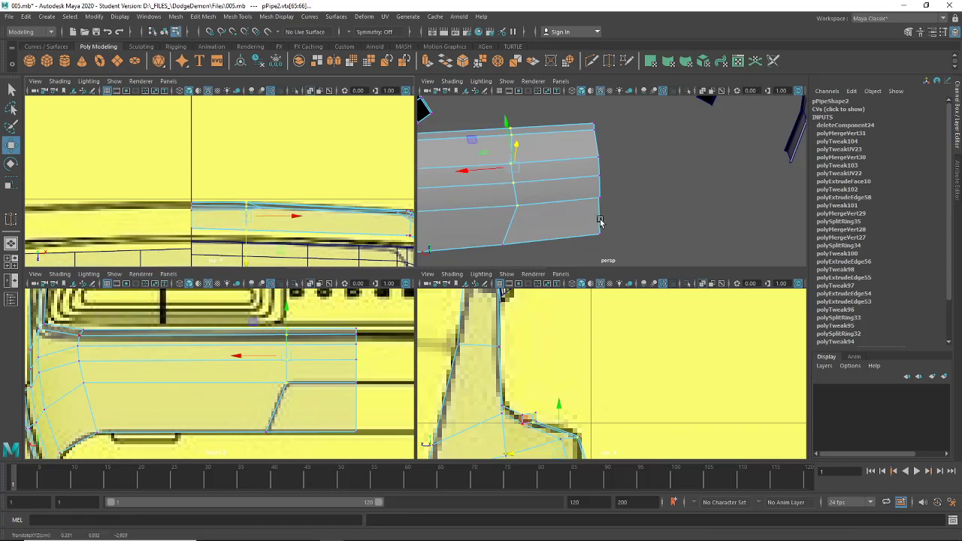
# - Insert a vertical edge loop in the bumper about midway between its outer corner and the recess column
pyautogui.moveTo(599, 220)
pyautogui.keyDown('alt'); pyautogui.mouseDown()
pyautogui.moveTo(644, 208)
pyautogui.moveTo(677, 248)
pyautogui.moveTo(742, 208)
pyautogui.moveTo(802, 196)
pyautogui.moveTo(642, 185)
pyautogui.moveTo(577, 221)
pyautogui.mouseUp(); pyautogui.keyUp('alt')
pyautogui.keyDown('alt'); pyautogui.moveTo(598, 212); pyautogui.dragTo(723, 203, button='middle'); pyautogui.keyUp('alt')
pyautogui.click(198, 17)
pyautogui.moveTo(175, 20)
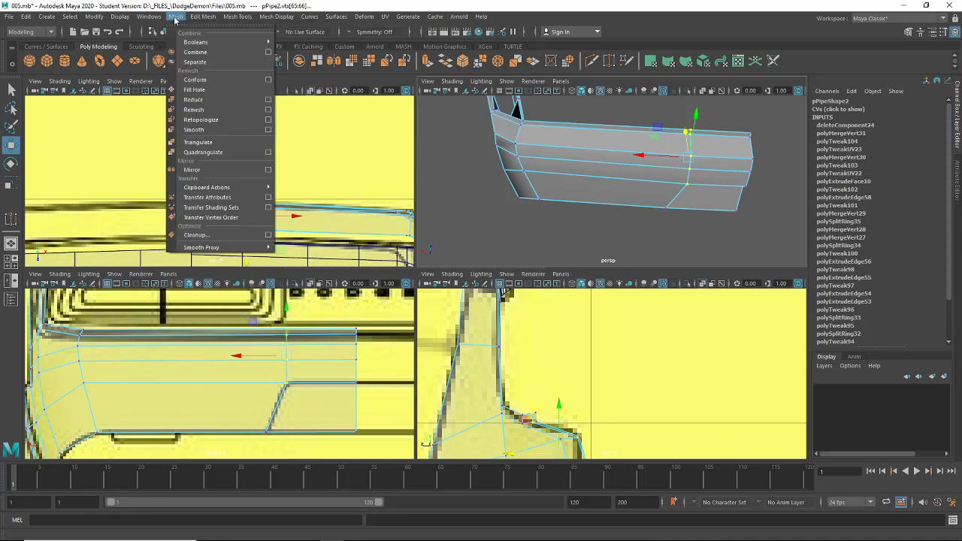
pyautogui.click(256, 80)
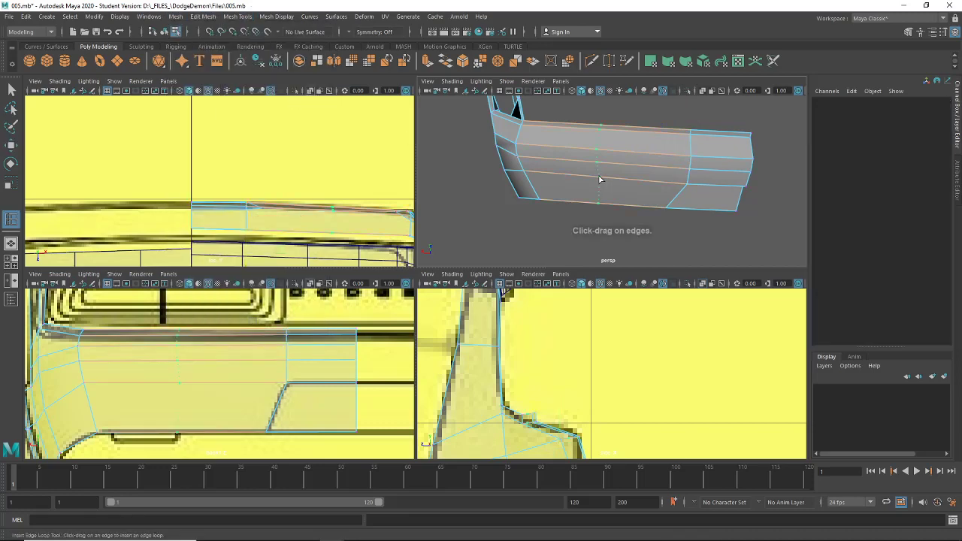
pyautogui.click(599, 179)
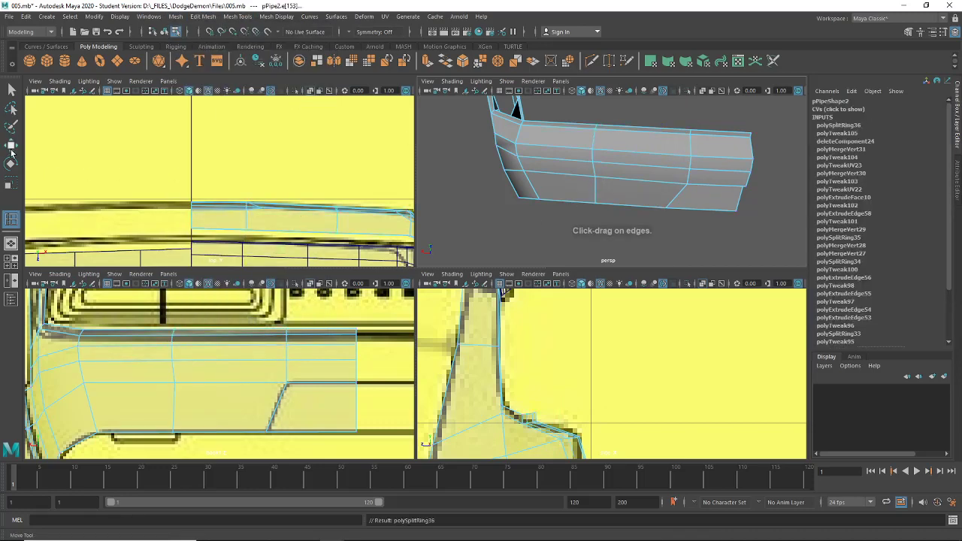
# - Move the new bumper edge loop slightly along the car's length to follow the curve in the top blueprint
pyautogui.click(11, 146)
pyautogui.keyDown('alt'); pyautogui.moveTo(574, 113); pyautogui.dragTo(594, 152); pyautogui.keyUp('alt')
pyautogui.moveTo(605, 118); pyautogui.dragTo(605, 118)
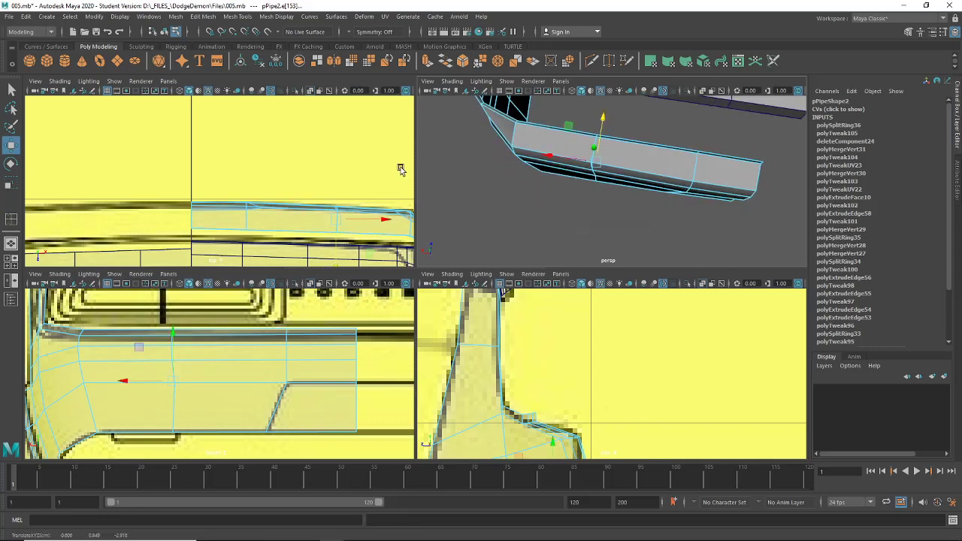
pyautogui.keyDown('alt'); pyautogui.moveTo(400, 167); pyautogui.dragTo(387, 156, button='middle'); pyautogui.keyUp('alt')
pyautogui.moveTo(323, 237); pyautogui.dragTo(323, 239)
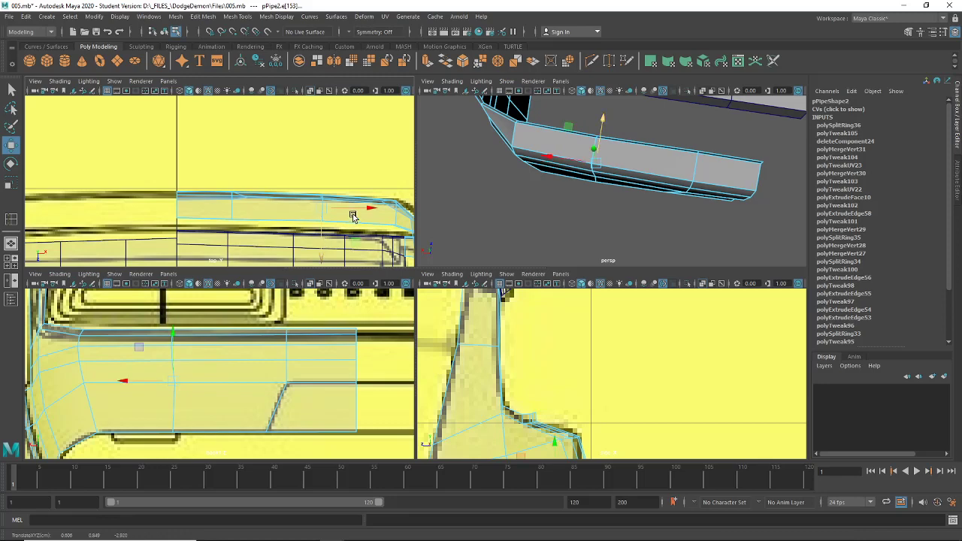
# - Clear the selection and examine the whole car body from several angles and in the enlarged side view against the blueprint
pyautogui.press('space')
pyautogui.keyDown('alt'); pyautogui.moveTo(559, 236); pyautogui.dragTo(405, 276); pyautogui.keyUp('alt')
pyautogui.click(163, 32)
pyautogui.click(619, 269)
pyautogui.scroll(-3, 524, 291)
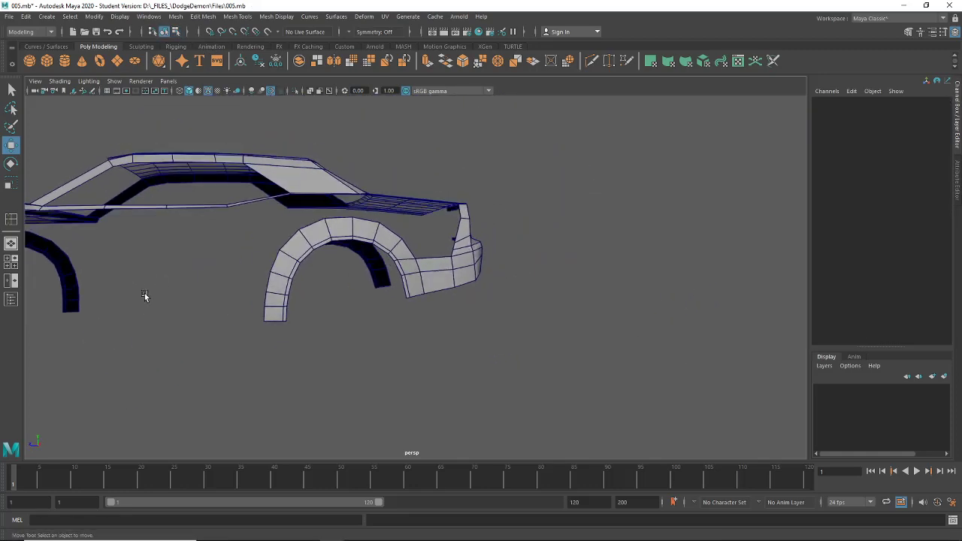
pyautogui.keyDown('alt'); pyautogui.moveTo(187, 292); pyautogui.dragTo(334, 293); pyautogui.keyUp('alt')
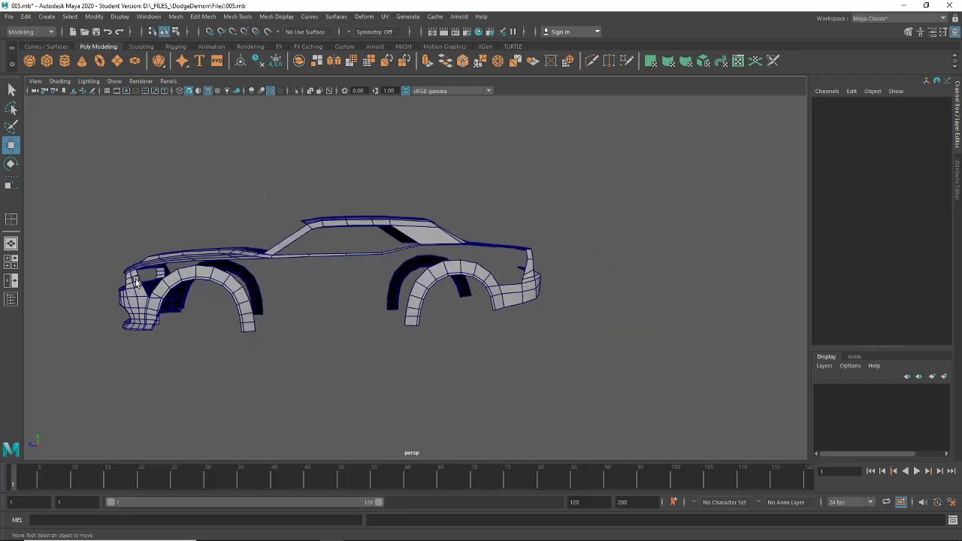
pyautogui.click(11, 261)
pyautogui.press('space')
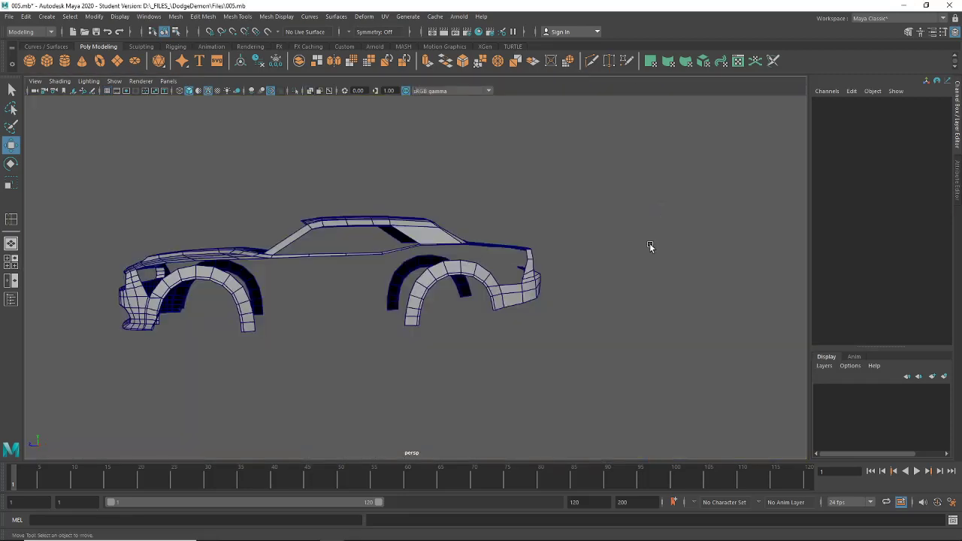
pyautogui.keyDown('alt'); pyautogui.moveTo(651, 248); pyautogui.dragTo(515, 272); pyautogui.keyUp('alt')
pyautogui.keyDown('alt'); pyautogui.moveTo(593, 317); pyautogui.dragTo(530, 322); pyautogui.keyUp('alt')
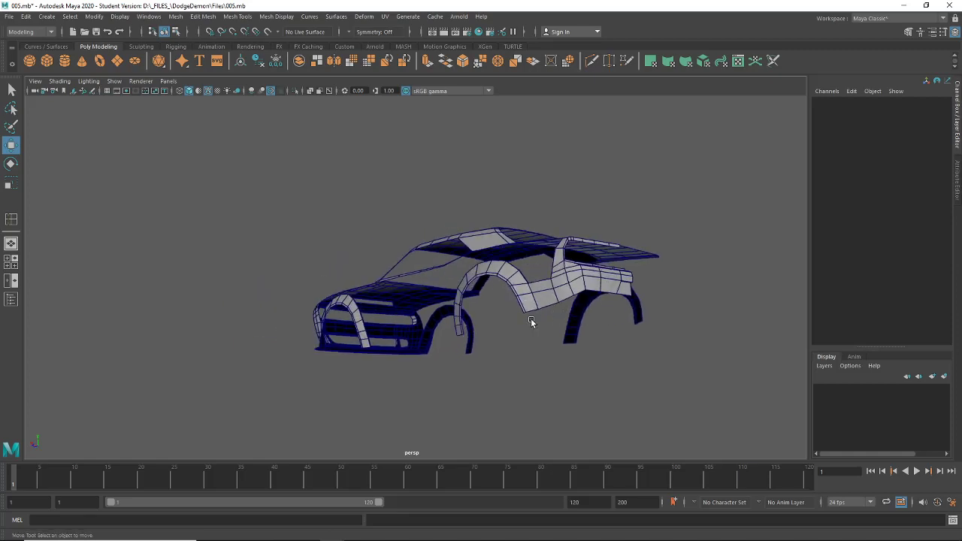
pyautogui.keyDown('alt'); pyautogui.moveTo(455, 325); pyautogui.dragTo(423, 326); pyautogui.keyUp('alt')
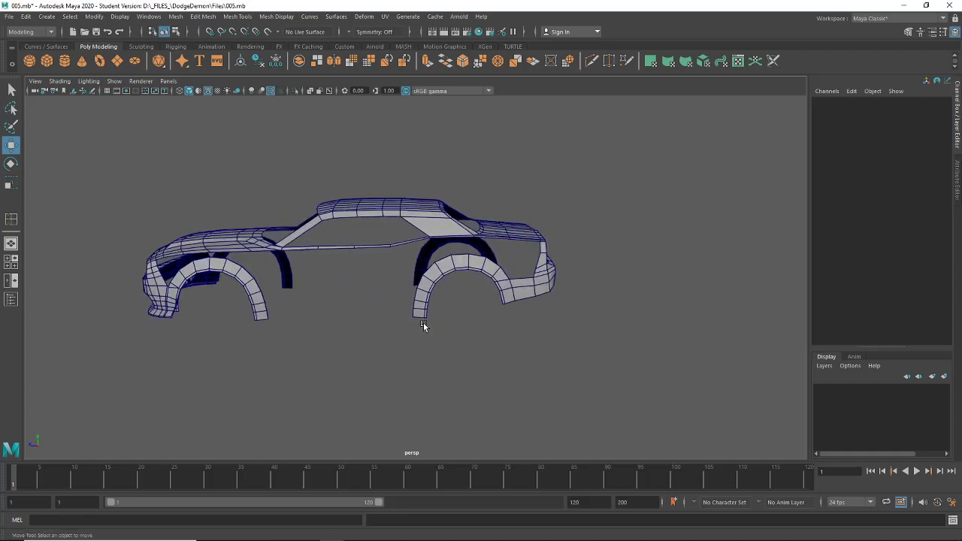
pyautogui.click(12, 262)
pyautogui.press('space')
pyautogui.click(11, 260)
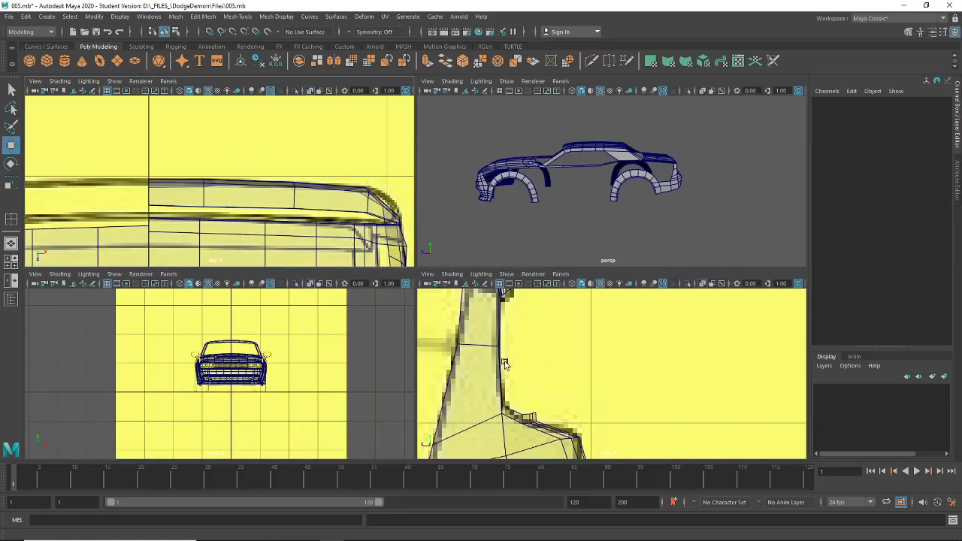
pyautogui.keyDown('alt'); pyautogui.moveTo(590, 380); pyautogui.dragTo(426, 375, button='right'); pyautogui.keyUp('alt')
pyautogui.press('space')
pyautogui.scroll(6, 444, 326)
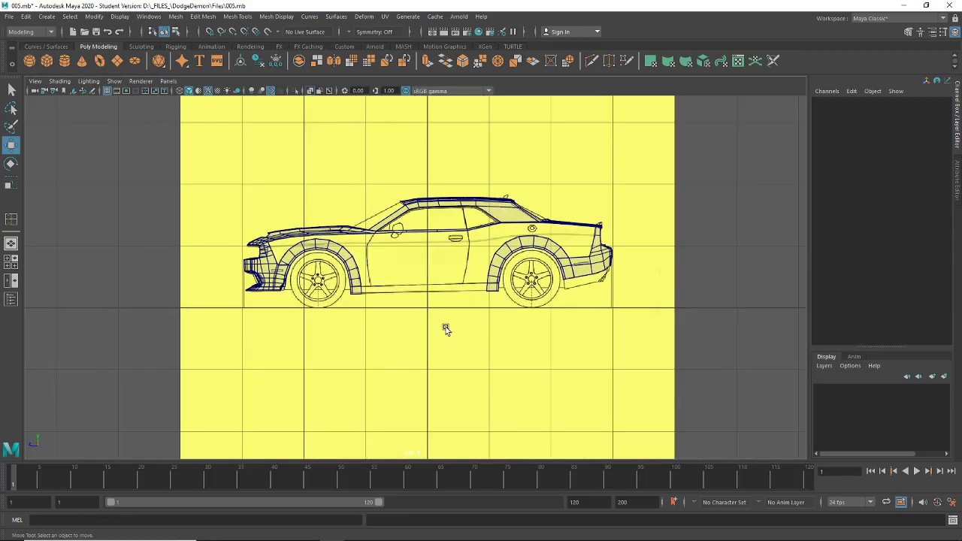
pyautogui.scroll(-2, 396, 313)
# - Try to extrude the rear wheel arch's lower front edge forward with a Z translation of 1.993 to form the side sill
pyautogui.click(419, 312)
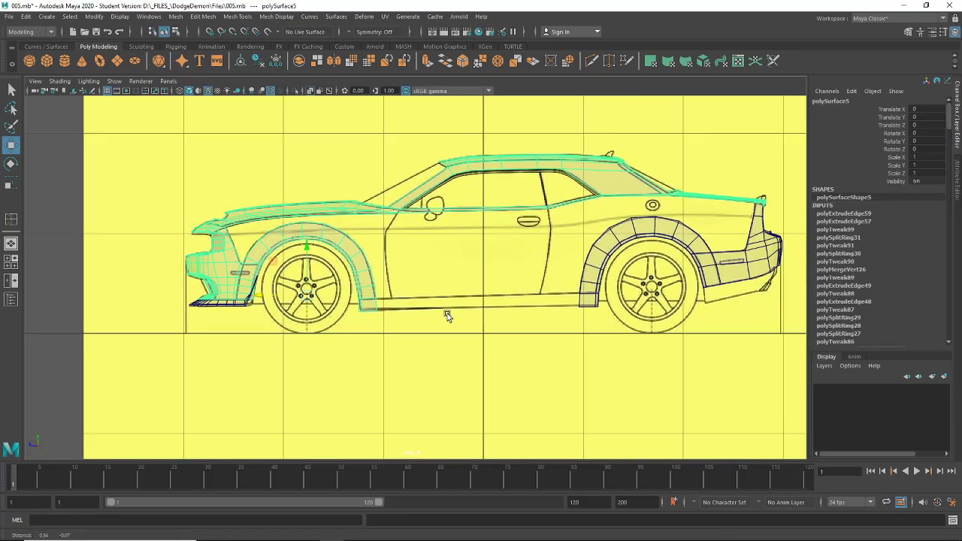
pyautogui.scroll(2, 592, 301)
pyautogui.scroll(1, 590, 308)
pyautogui.moveTo(654, 305); pyautogui.dragTo(656, 229, button='right')
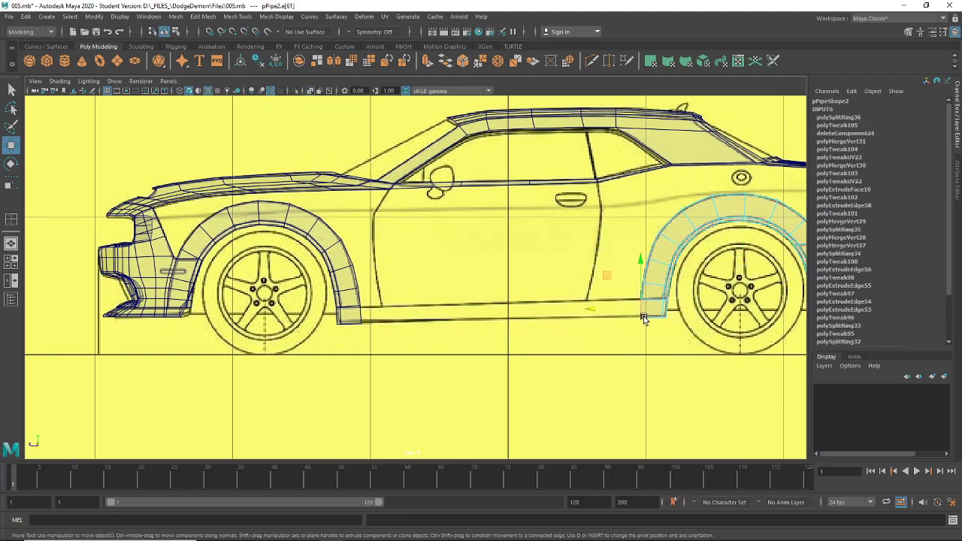
pyautogui.hotkey('ctrl', 'e')
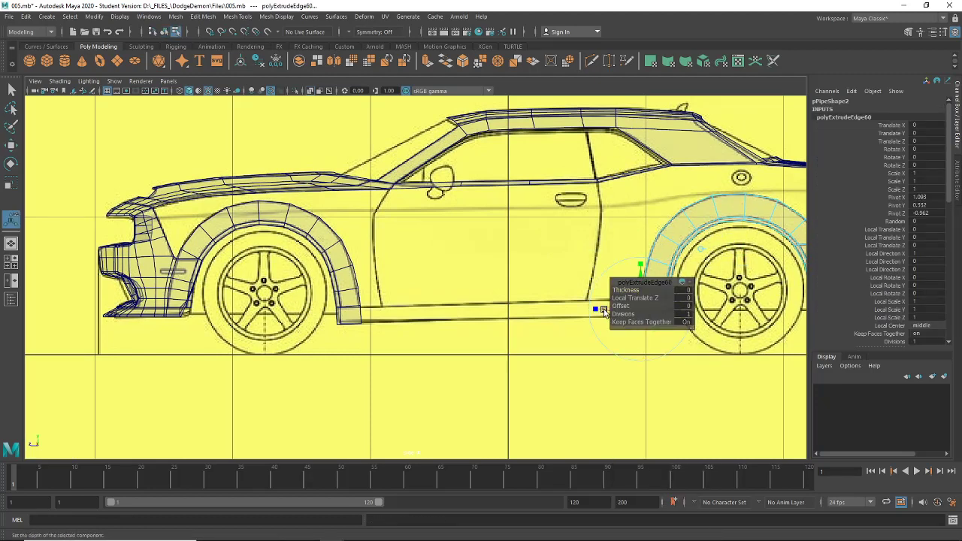
pyautogui.moveTo(601, 309); pyautogui.dragTo(364, 313)
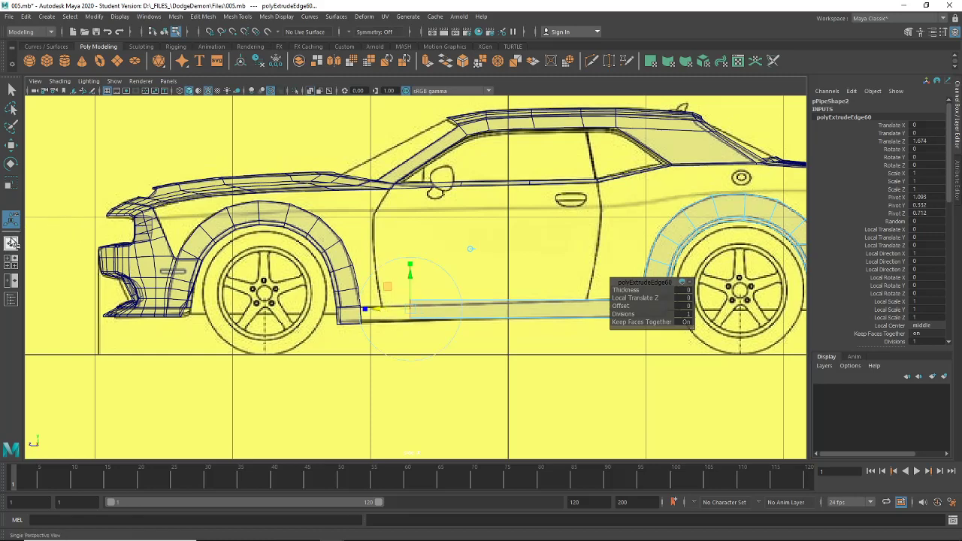
pyautogui.click(11, 242)
pyautogui.keyDown('alt'); pyautogui.moveTo(270, 319); pyautogui.dragTo(326, 229); pyautogui.keyUp('alt')
pyautogui.keyDown('alt'); pyautogui.moveTo(352, 250); pyautogui.dragTo(450, 293, button='middle'); pyautogui.keyUp('alt')
pyautogui.scroll(3, 284, 199)
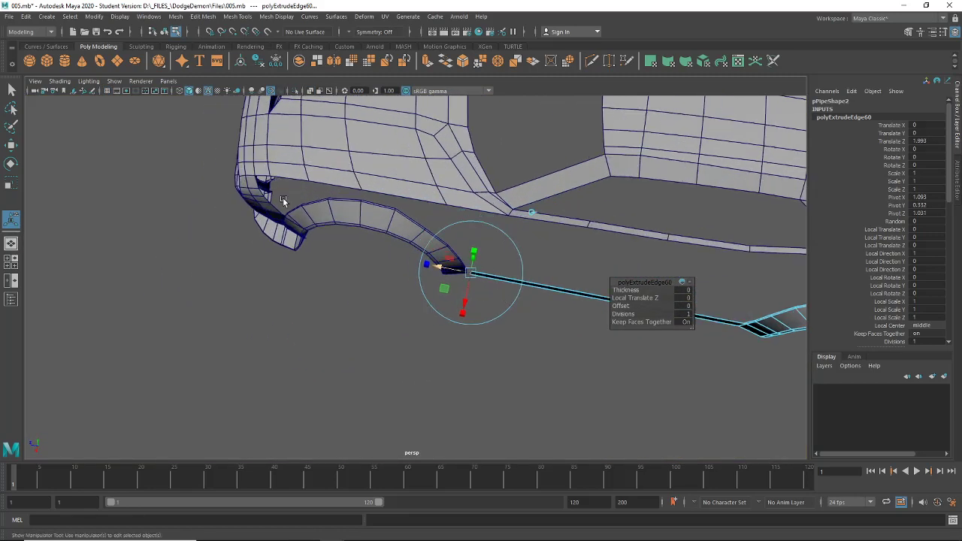
# - Inspect the sill's front end beside the front wheel arch, and undo the sill extrusion
pyautogui.click(12, 145)
pyautogui.keyDown('alt'); pyautogui.moveTo(419, 302); pyautogui.dragTo(485, 281); pyautogui.keyUp('alt')
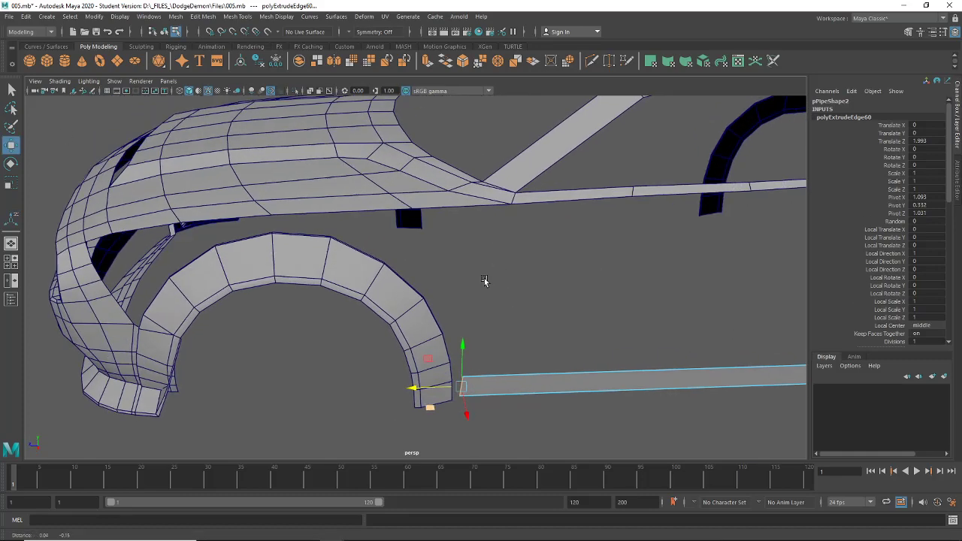
pyautogui.keyDown('alt'); pyautogui.moveTo(486, 281); pyautogui.dragTo(447, 183, button='middle'); pyautogui.keyUp('alt')
pyautogui.scroll(3, 459, 281)
pyautogui.moveTo(455, 255); pyautogui.dragTo(433, 263, button='right')
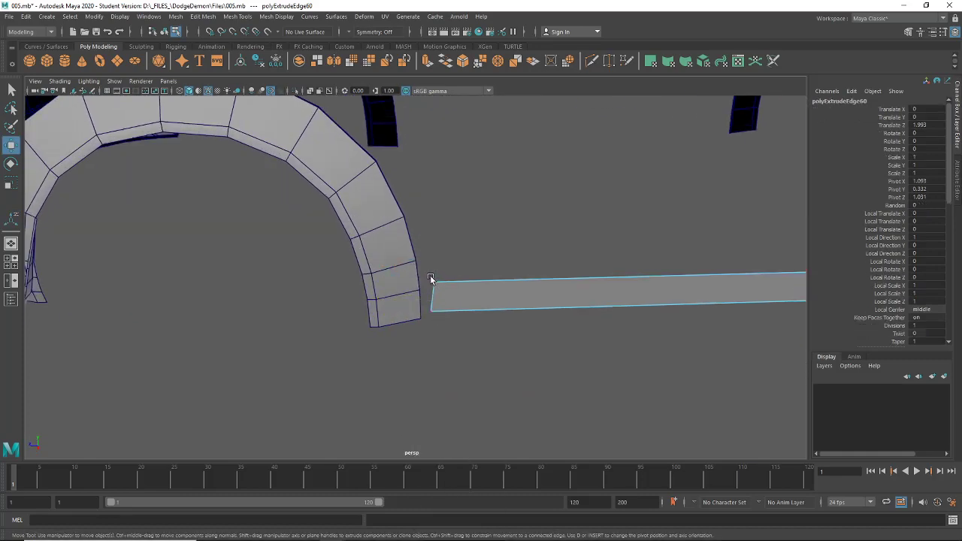
pyautogui.click(433, 281)
pyautogui.keyDown('alt'); pyautogui.moveTo(475, 293); pyautogui.dragTo(451, 322); pyautogui.keyUp('alt')
pyautogui.keyDown('alt'); pyautogui.moveTo(601, 311); pyautogui.dragTo(513, 295, button='middle'); pyautogui.keyUp('alt')
pyautogui.keyDown('alt'); pyautogui.moveTo(500, 302); pyautogui.dragTo(455, 268); pyautogui.keyUp('alt')
pyautogui.hotkey('ctrl', 'z')
pyautogui.hotkey('ctrl', 'z')
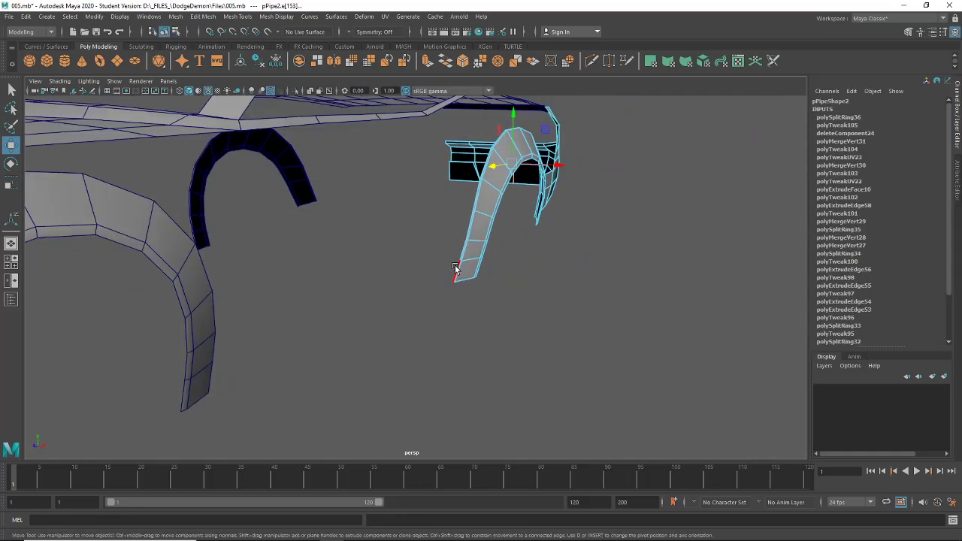
# - Extrude the rear wheel arch's lowest front-facing edge toward the front wheel arch with a Z translation of 2.035 as the side sill
pyautogui.hotkey('ctrl', 'e')
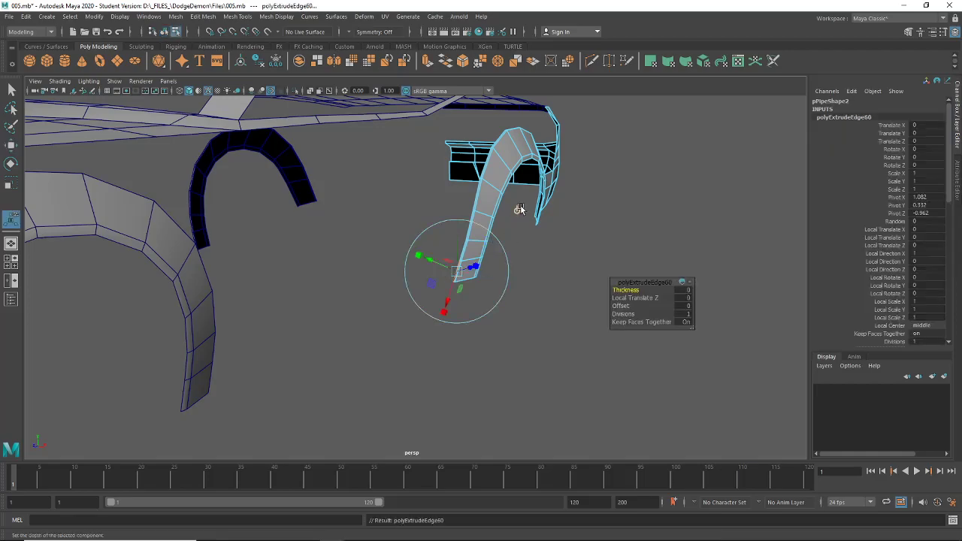
pyautogui.moveTo(441, 277); pyautogui.dragTo(167, 341)
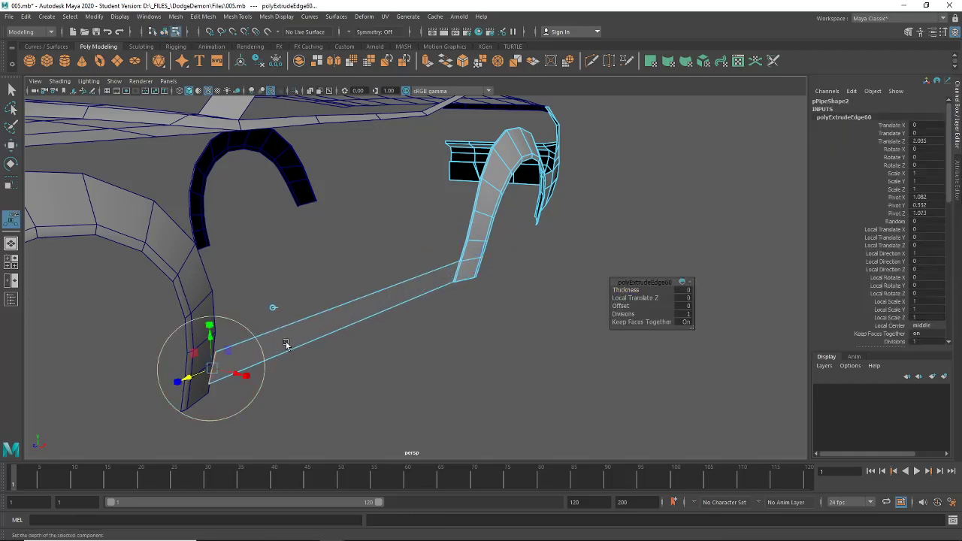
pyautogui.keyDown('alt'); pyautogui.moveTo(288, 346); pyautogui.dragTo(431, 290); pyautogui.keyUp('alt')
# - Snap the sill's two front end vertices onto the front wheel arch's lower rear vertices and return to object mode
pyautogui.moveTo(440, 254); pyautogui.dragTo(372, 257, button='right')
pyautogui.scroll(3, 342, 271)
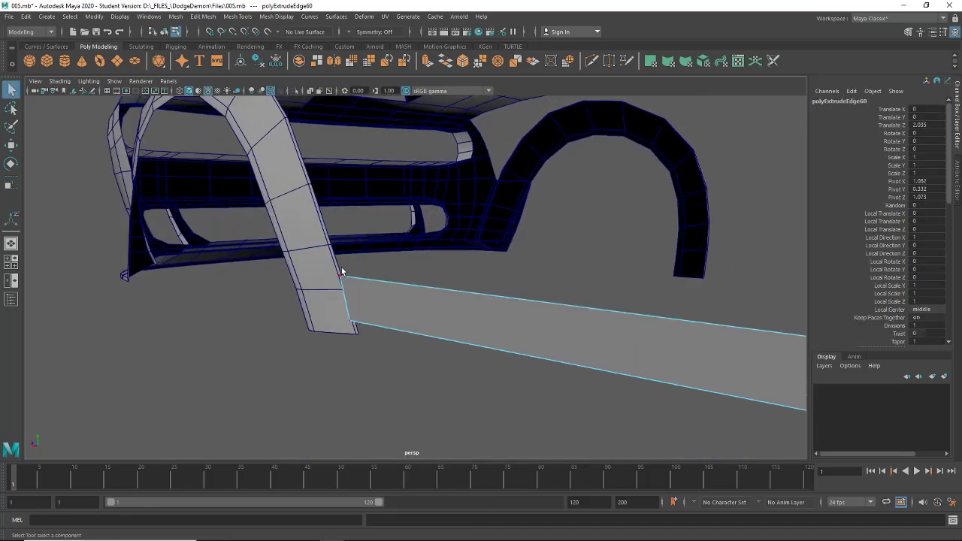
pyautogui.click(345, 280)
pyautogui.click(12, 144)
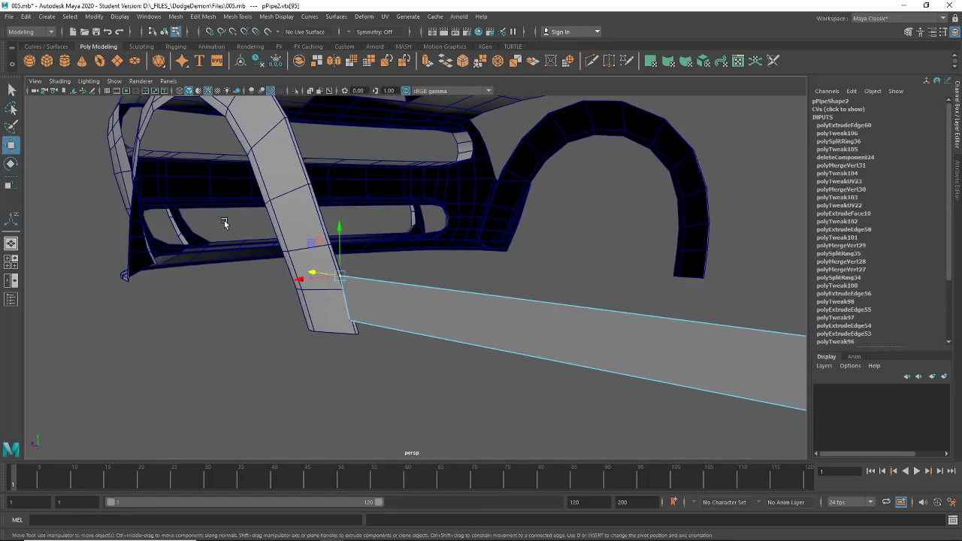
pyautogui.moveTo(341, 276); pyautogui.dragTo(358, 333)
pyautogui.click(351, 322)
pyautogui.press('v')
pyautogui.click(164, 31)
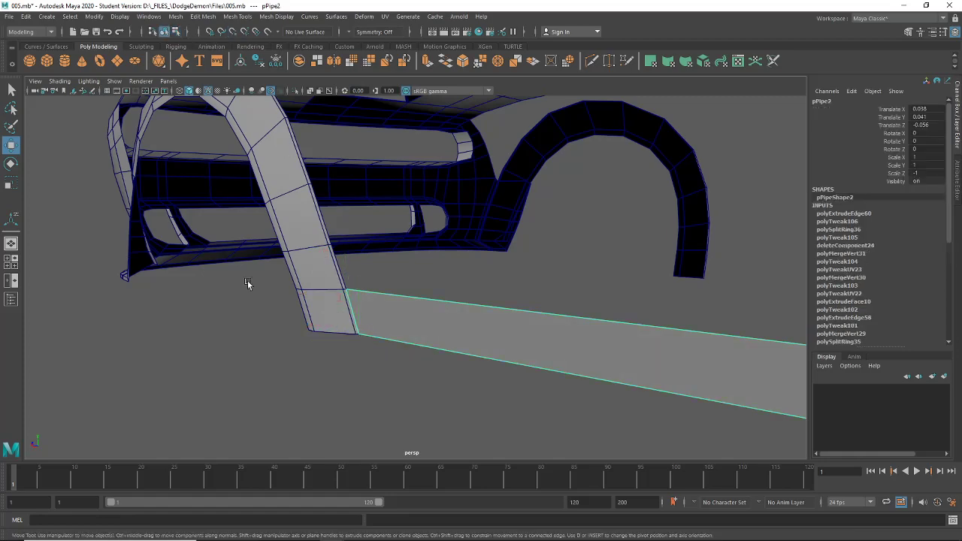
# - Create a polygon cylinder, set its Rotate Z to 90 and give it 40 axis subdivisions
pyautogui.click(247, 283)
pyautogui.scroll(-5, 271, 326)
pyautogui.keyDown('alt'); pyautogui.moveTo(272, 328); pyautogui.dragTo(411, 338); pyautogui.keyUp('alt')
pyautogui.scroll(-3, 412, 338)
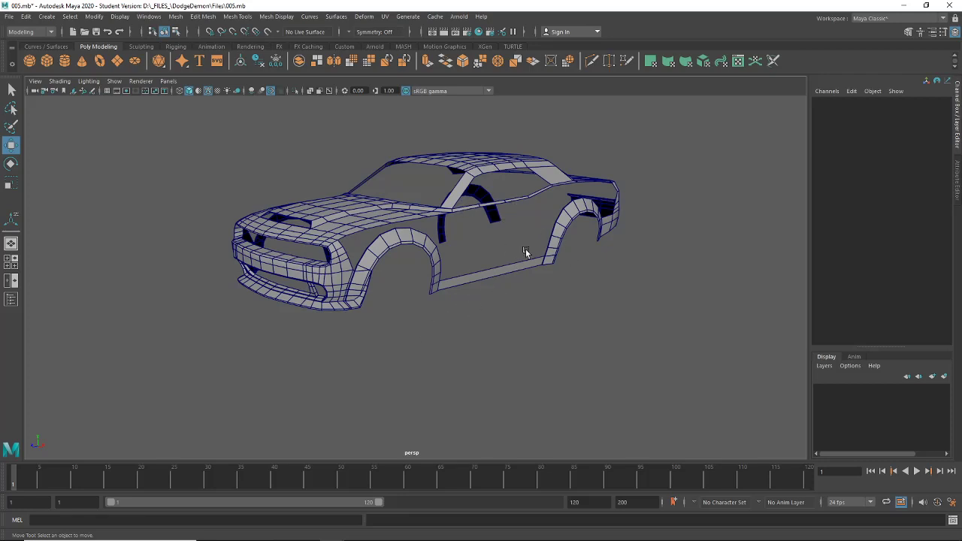
pyautogui.keyDown('alt'); pyautogui.moveTo(525, 252); pyautogui.dragTo(391, 291); pyautogui.keyUp('alt')
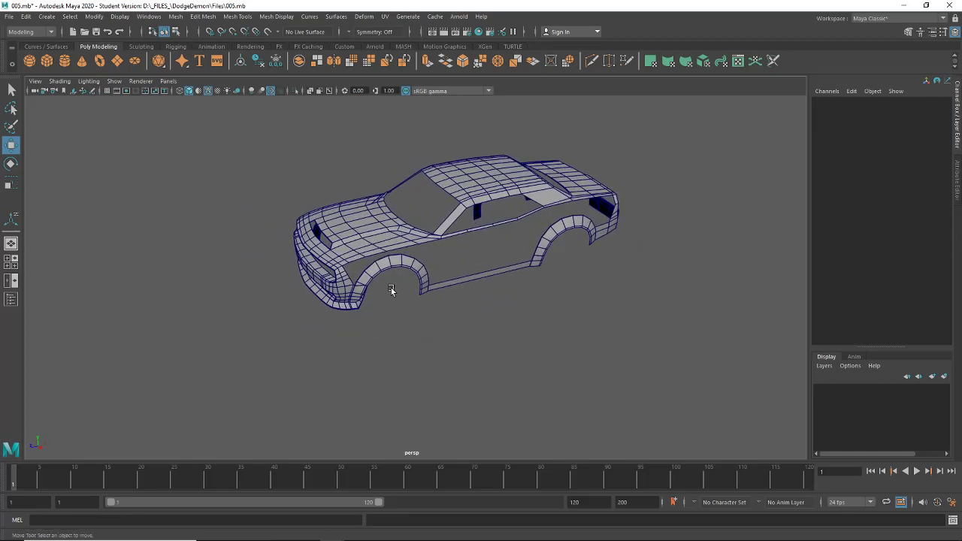
pyautogui.click(65, 61)
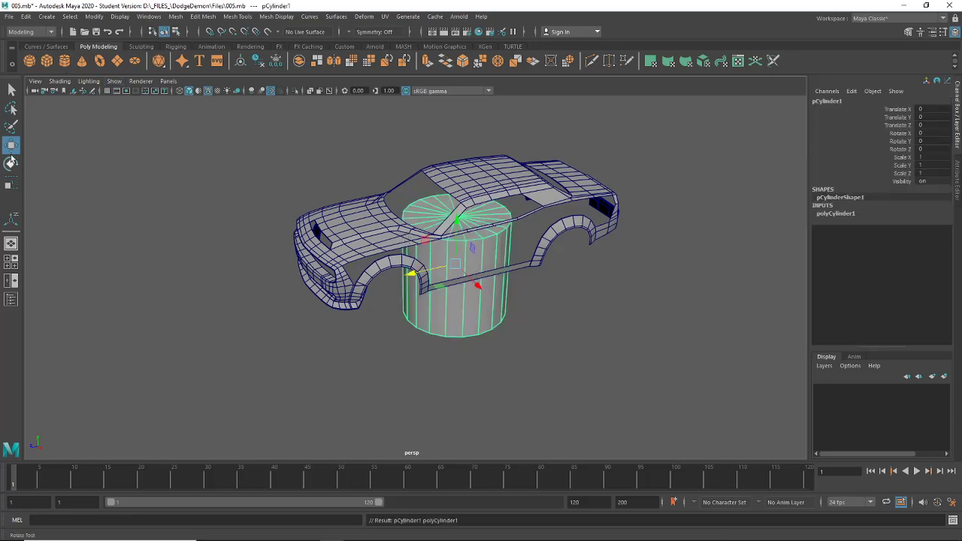
pyautogui.press('e')
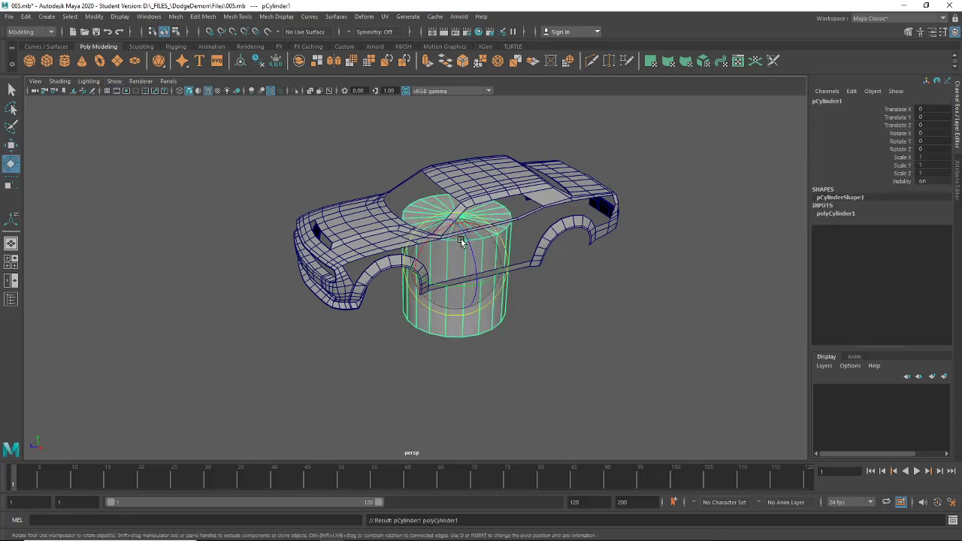
pyautogui.moveTo(468, 243); pyautogui.dragTo(852, 189)
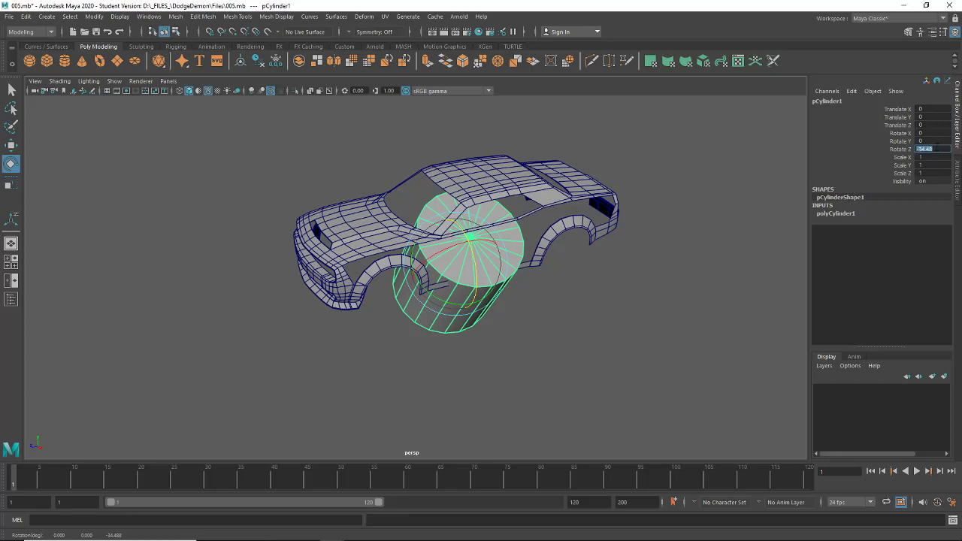
pyautogui.write('90')
pyautogui.press('Return')
pyautogui.click(836, 214)
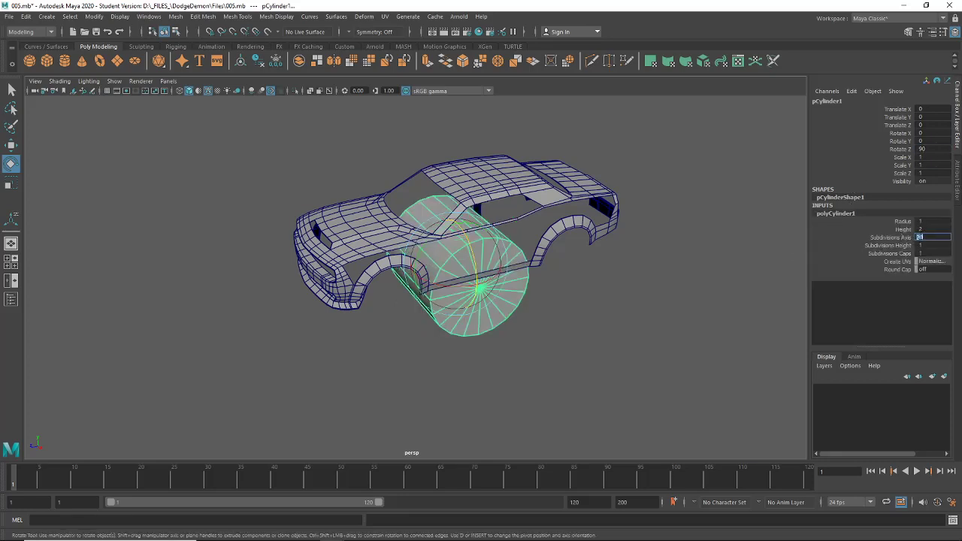
pyautogui.write('40')
pyautogui.press('Return')
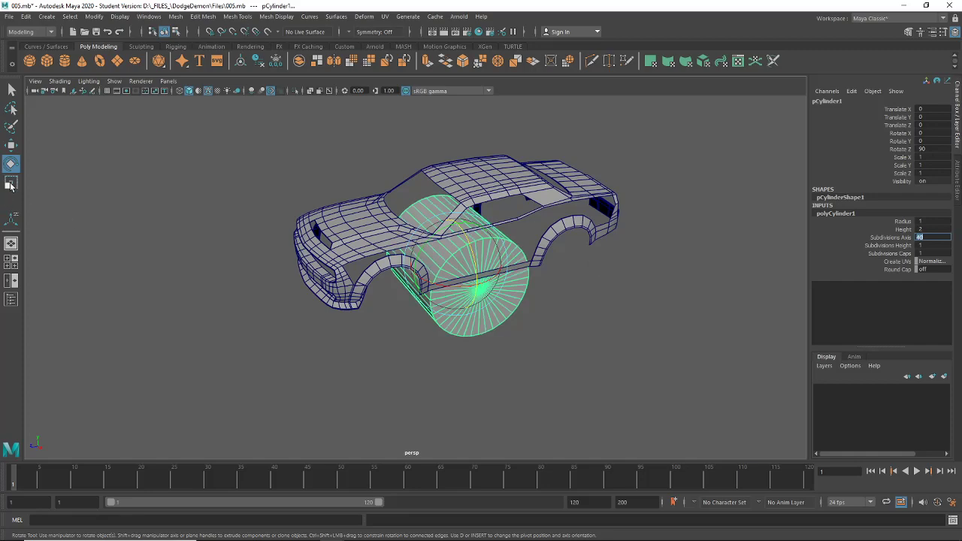
# - Move the cylinder to the front wheel's centre on the side blueprint, with Translate Y 0.4 and Translate Z 1.776
pyautogui.click(10, 260)
pyautogui.press('space')
pyautogui.click(11, 145)
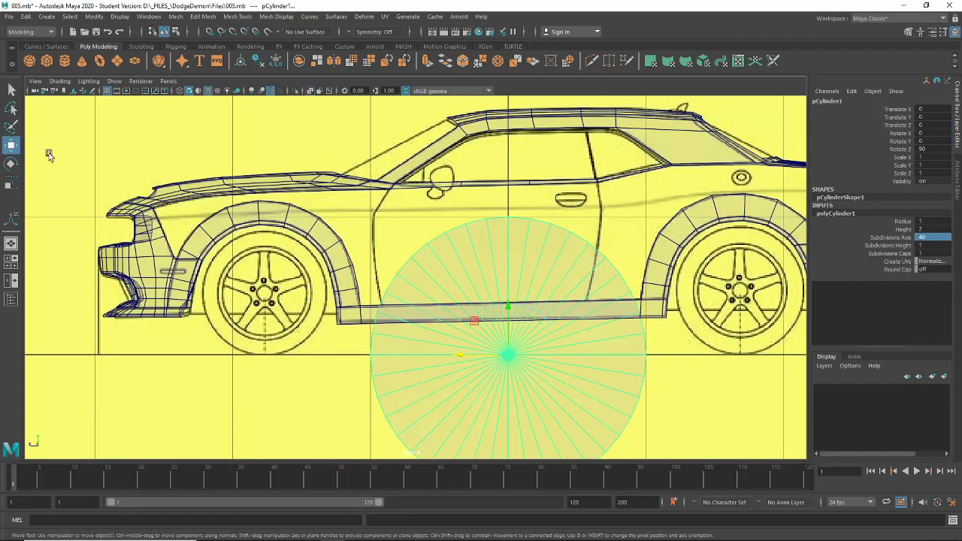
pyautogui.moveTo(505, 357); pyautogui.dragTo(264, 302)
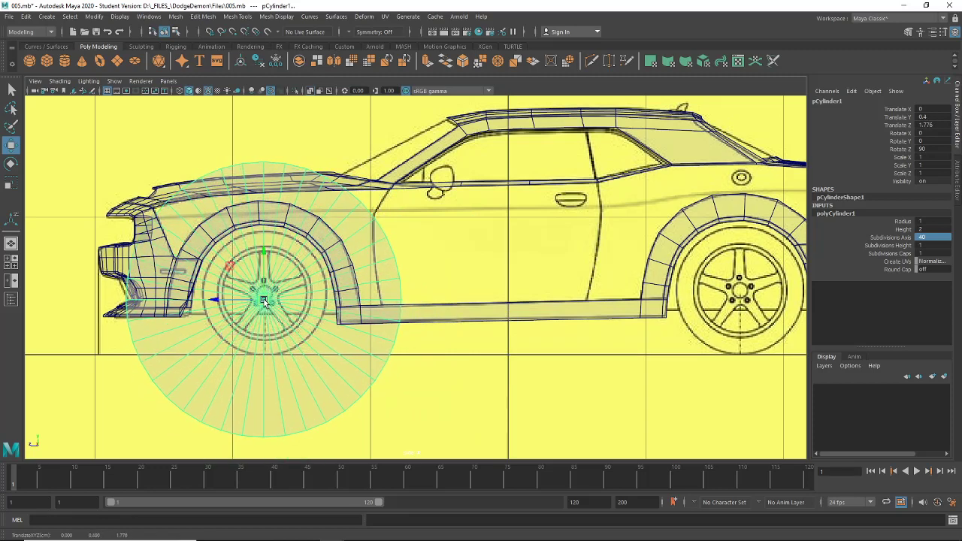
# - Delete the faces of the cylinder's lower half
pyautogui.keyDown('alt'); pyautogui.moveTo(278, 349); pyautogui.dragTo(301, 334, button='middle'); pyautogui.keyUp('alt')
pyautogui.click(11, 245)
pyautogui.keyDown('alt'); pyautogui.moveTo(316, 281); pyautogui.dragTo(388, 286); pyautogui.keyUp('alt')
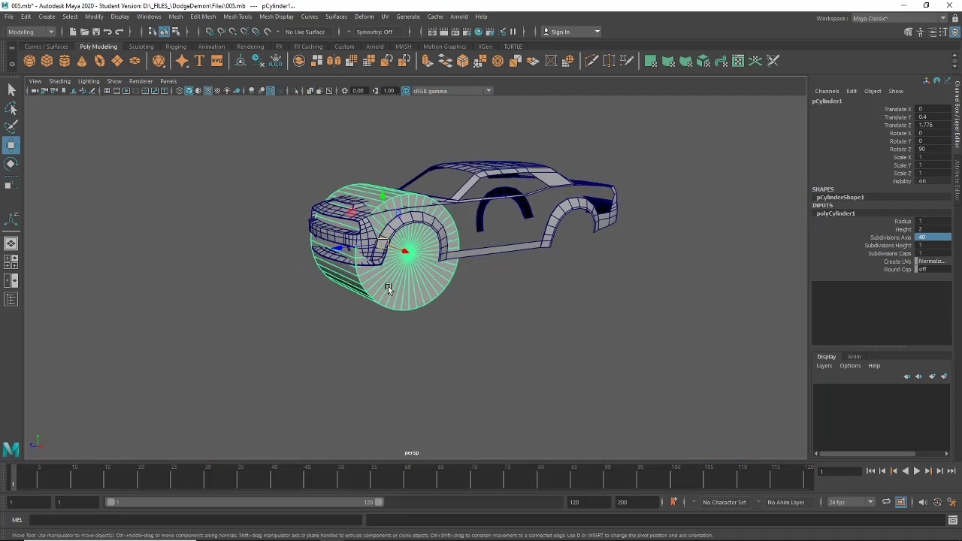
pyautogui.moveTo(400, 257); pyautogui.dragTo(400, 275, button='right')
pyautogui.keyDown('alt'); pyautogui.moveTo(400, 275); pyautogui.dragTo(571, 290); pyautogui.keyUp('alt')
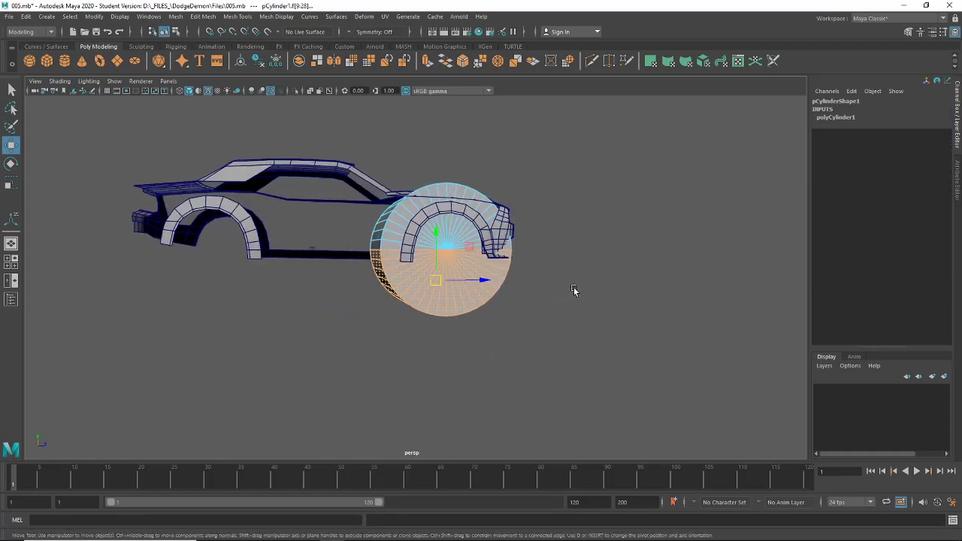
pyautogui.press('Delete')
pyautogui.keyDown('alt'); pyautogui.moveTo(533, 317); pyautogui.dragTo(361, 323); pyautogui.keyUp('alt')
# - Return to object mode and move the half cylinder sideways toward the front wheel arch, to Translate X 0.73
pyautogui.click(165, 31)
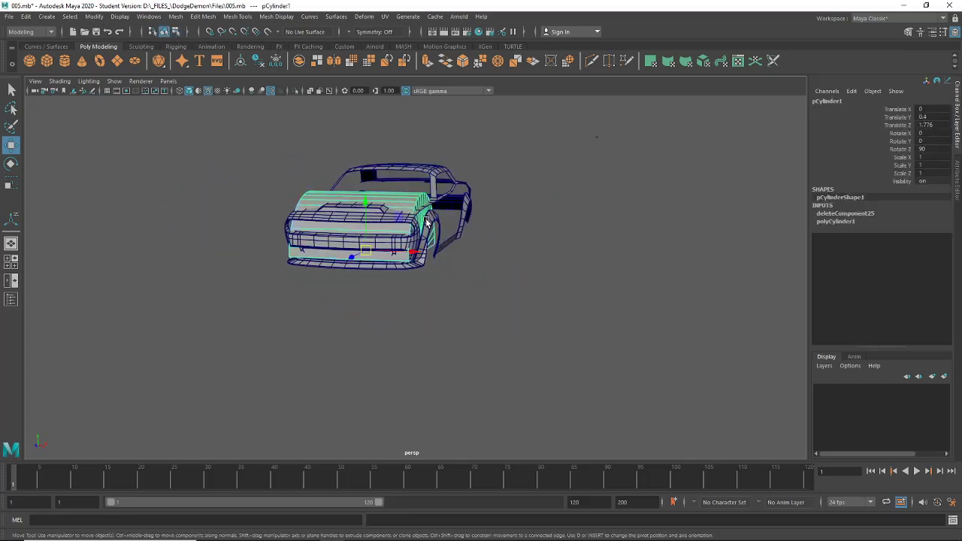
pyautogui.keyDown('alt'); pyautogui.moveTo(426, 221); pyautogui.dragTo(436, 236, button='middle'); pyautogui.keyUp('alt')
pyautogui.moveTo(423, 268); pyautogui.dragTo(465, 269)
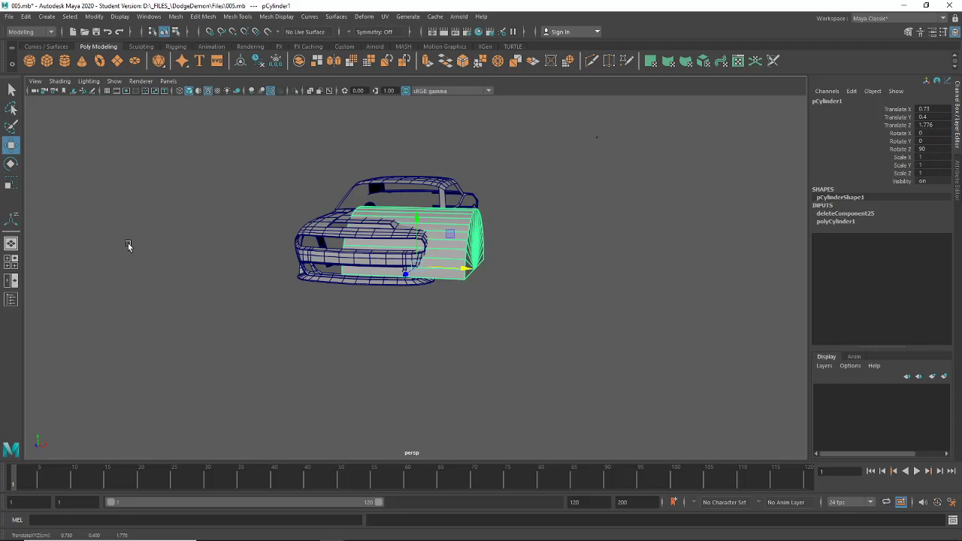
# - Scale the half cylinder uniformly to 0.574 against the side blueprint to fit the front wheel arch opening
pyautogui.click(17, 266)
pyautogui.press('space')
pyautogui.keyDown('alt'); pyautogui.moveTo(421, 300); pyautogui.dragTo(541, 350, button='middle'); pyautogui.keyUp('alt')
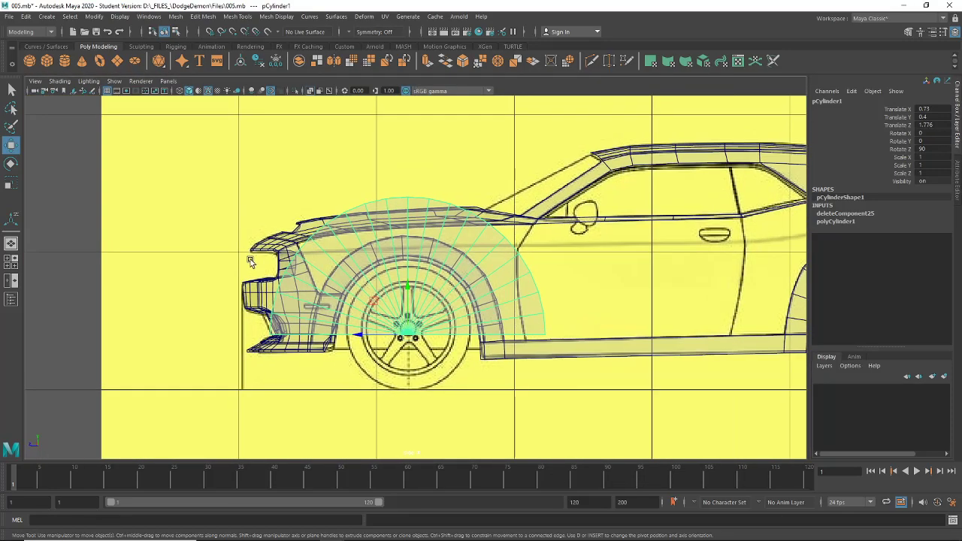
pyautogui.click(10, 183)
pyautogui.scroll(3, 406, 345)
pyautogui.moveTo(407, 349); pyautogui.dragTo(277, 347)
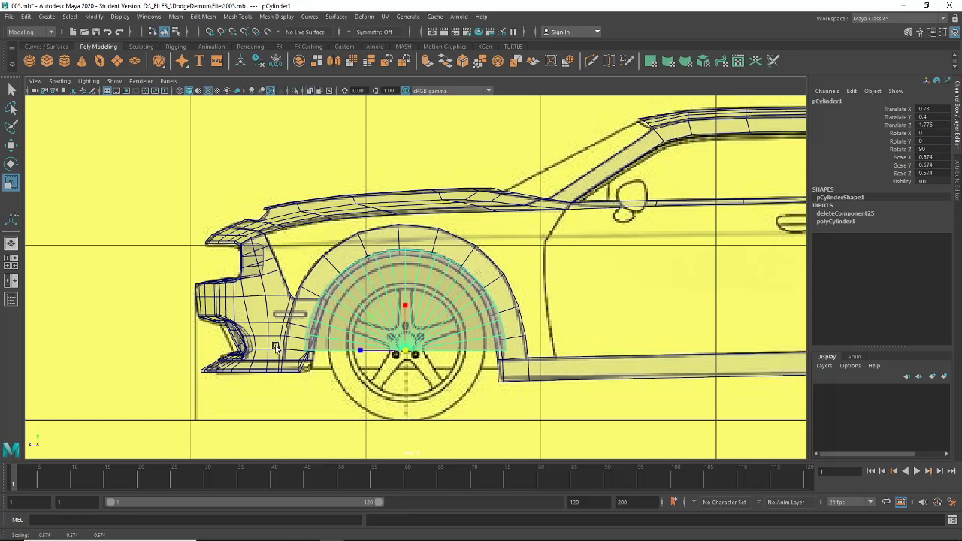
# - Shift the half cylinder forward to Translate Z 1.784 and narrow it to Scale Z 0.555
pyautogui.press('w')
pyautogui.scroll(1, 248, 278)
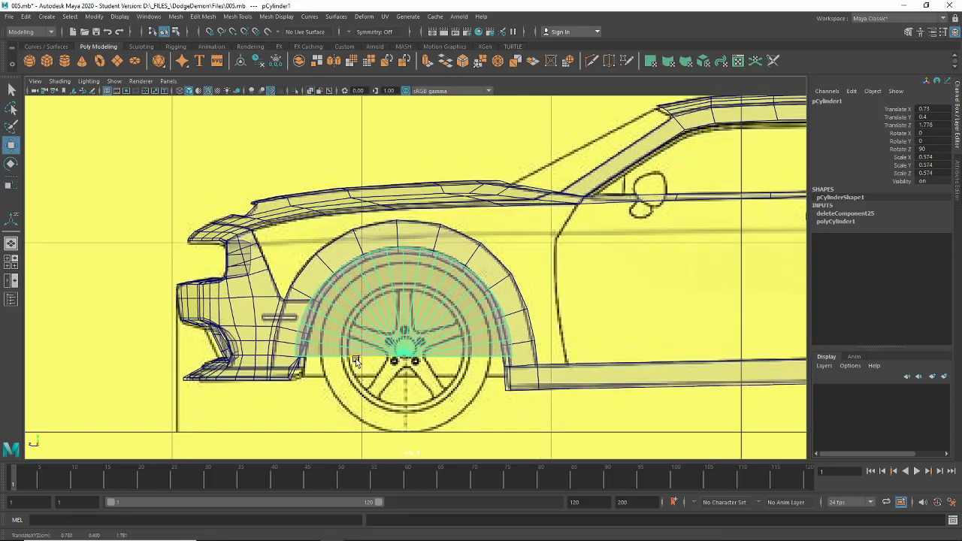
pyautogui.moveTo(355, 359); pyautogui.dragTo(356, 359)
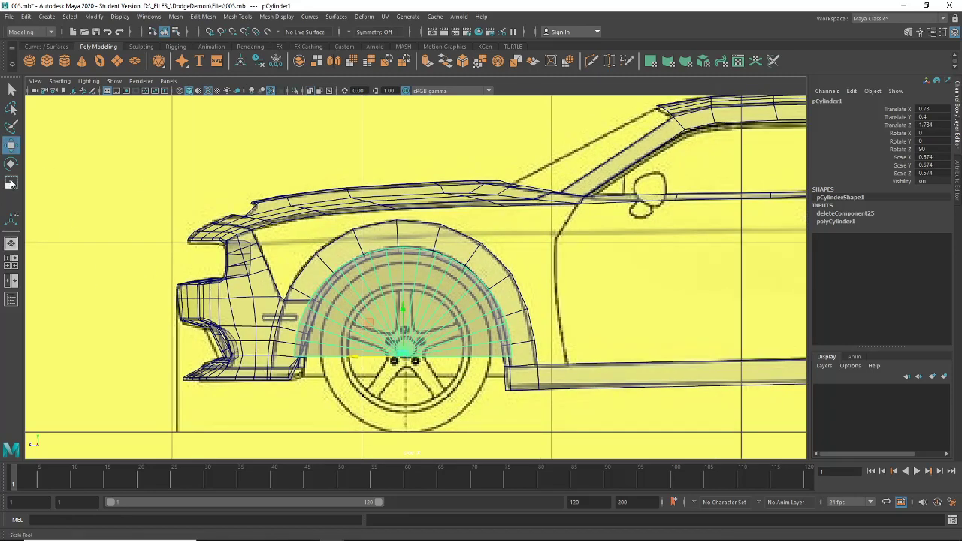
pyautogui.click(11, 184)
pyautogui.scroll(1, 347, 365)
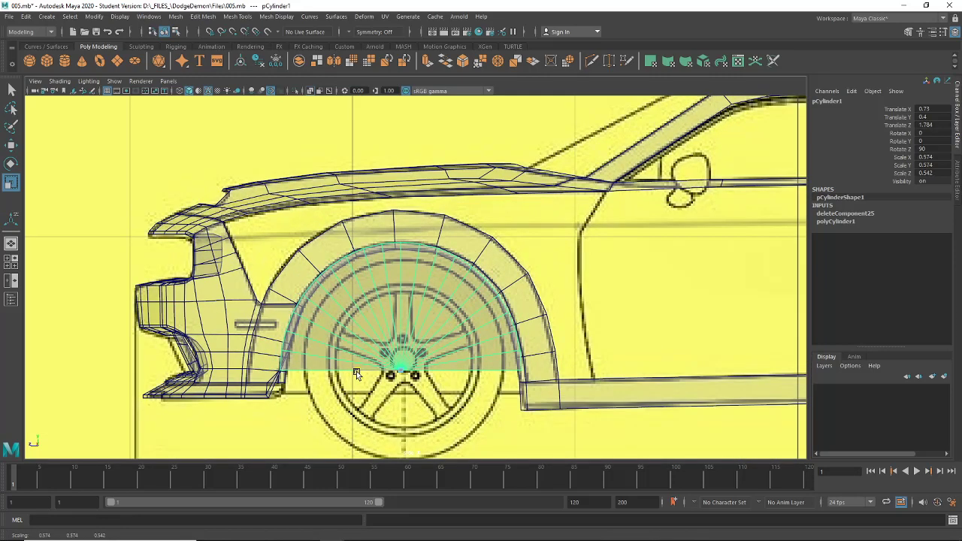
pyautogui.moveTo(356, 371); pyautogui.dragTo(360, 372, button='middle')
# - Reposition the half cylinder to Translate Y 0.29 and Z 1.775, and stretch it to Scale X 0.682 and Scale Z 0.579
pyautogui.click(11, 144)
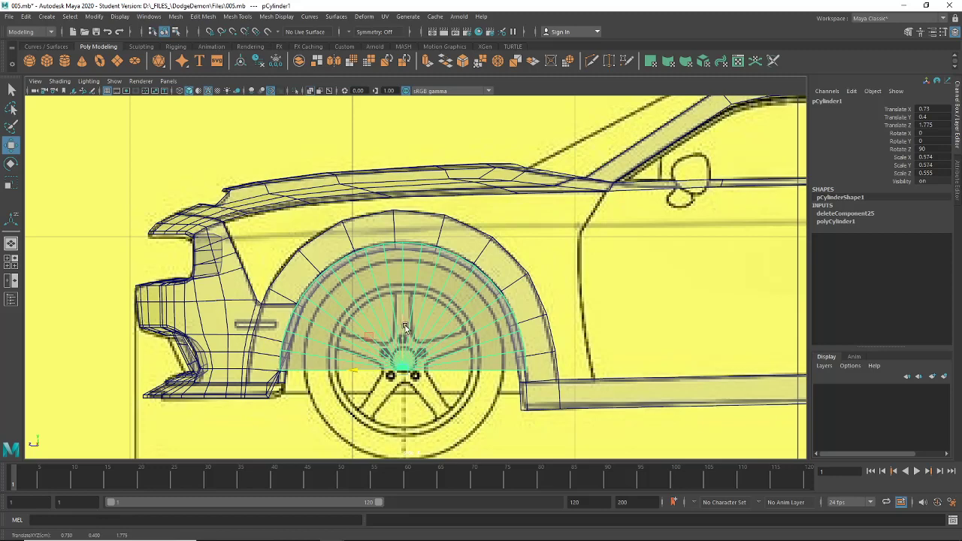
pyautogui.moveTo(404, 327); pyautogui.dragTo(403, 352, button='middle')
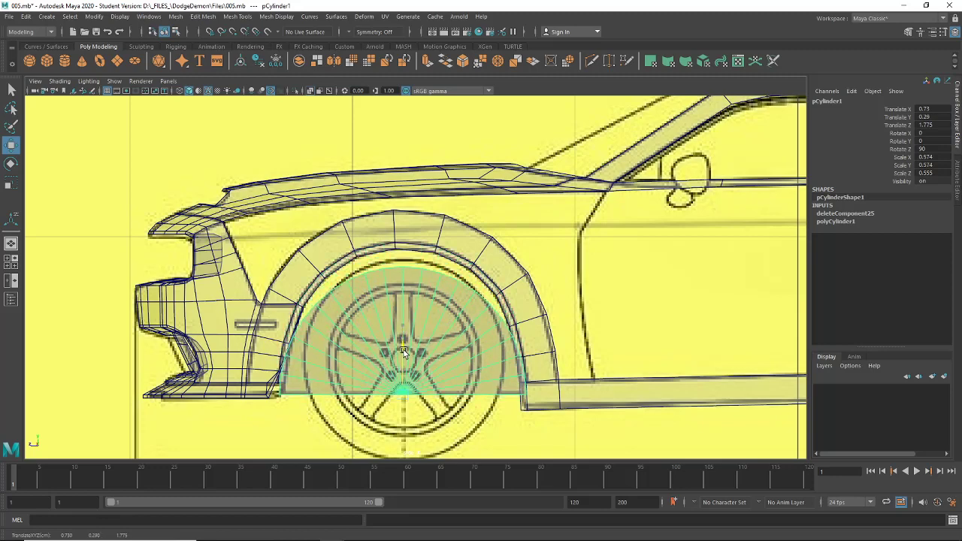
pyautogui.click(11, 185)
pyautogui.moveTo(403, 351); pyautogui.dragTo(408, 341, button='middle')
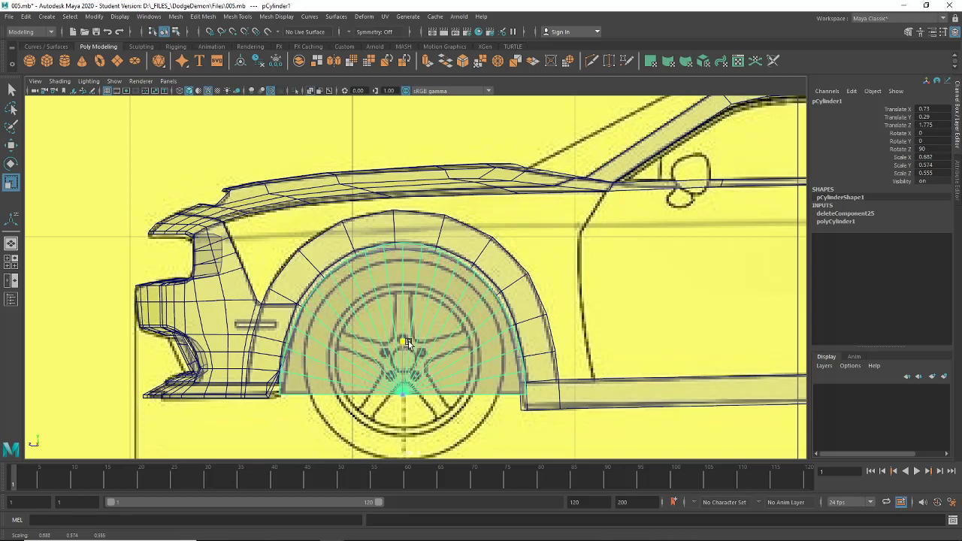
pyautogui.moveTo(359, 393); pyautogui.dragTo(357, 394, button='middle')
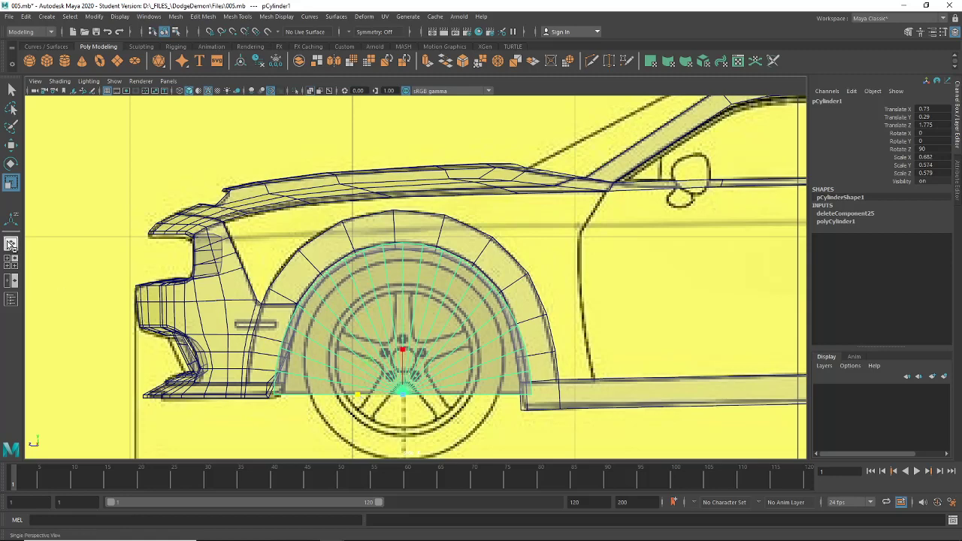
# - Delete the half cylinder's outer cap faces so the wheel housing is open toward the outside
pyautogui.click(10, 244)
pyautogui.keyDown('alt'); pyautogui.moveTo(414, 273); pyautogui.dragTo(406, 282); pyautogui.keyUp('alt')
pyautogui.scroll(5, 451, 281)
pyautogui.rightClick(459, 255)
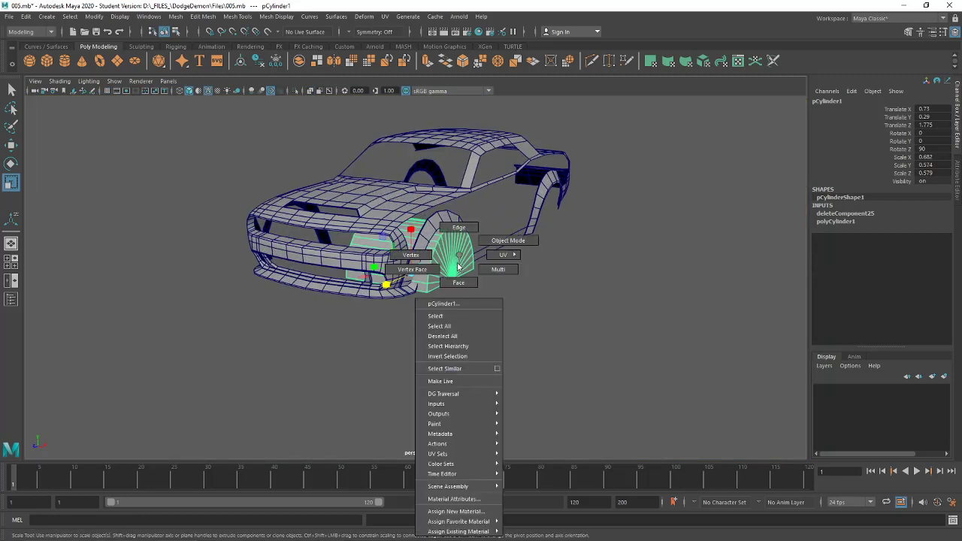
pyautogui.moveTo(458, 267); pyautogui.dragTo(458, 282, button='right')
pyautogui.keyDown('alt'); pyautogui.moveTo(468, 296); pyautogui.dragTo(526, 260); pyautogui.keyUp('alt')
pyautogui.press('Delete')
# - Select the half cylinder's inner end vertices and move them outward along X in the front view to make the wheel housing shallower
pyautogui.moveTo(378, 256); pyautogui.dragTo(327, 253, button='right')
pyautogui.moveTo(308, 167)
pyautogui.mouseDown()
pyautogui.moveTo(364, 310)
pyautogui.moveTo(322, 154)
pyautogui.mouseUp()
pyautogui.press('space')
pyautogui.press('space')
pyautogui.press('space')
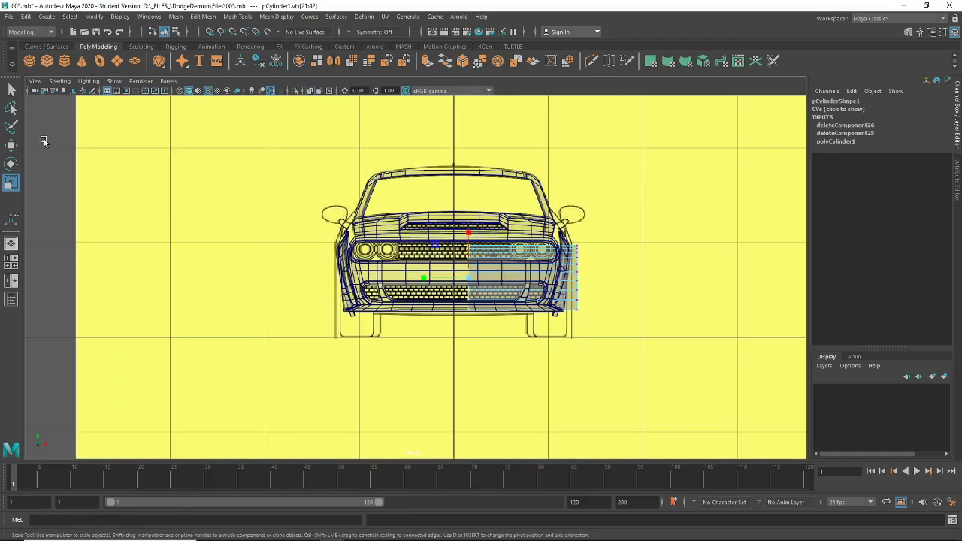
pyautogui.click(11, 145)
pyautogui.keyDown('alt'); pyautogui.moveTo(516, 292); pyautogui.dragTo(410, 282, button='middle'); pyautogui.keyUp('alt')
pyautogui.scroll(5, 411, 283)
pyautogui.moveTo(382, 263); pyautogui.dragTo(471, 290)
pyautogui.moveTo(471, 290); pyautogui.dragTo(479, 291, button='middle')
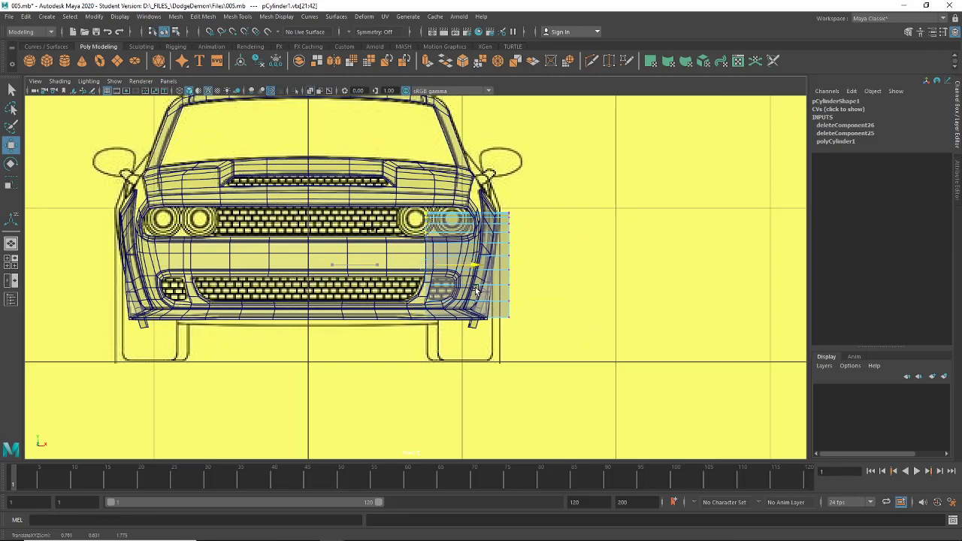
# - Move the housing's outer rim vertices on the lower rear side inward along X to meet the front wheel arch
pyautogui.click(10, 243)
pyautogui.keyDown('alt'); pyautogui.moveTo(526, 371); pyautogui.dragTo(358, 380); pyautogui.keyUp('alt')
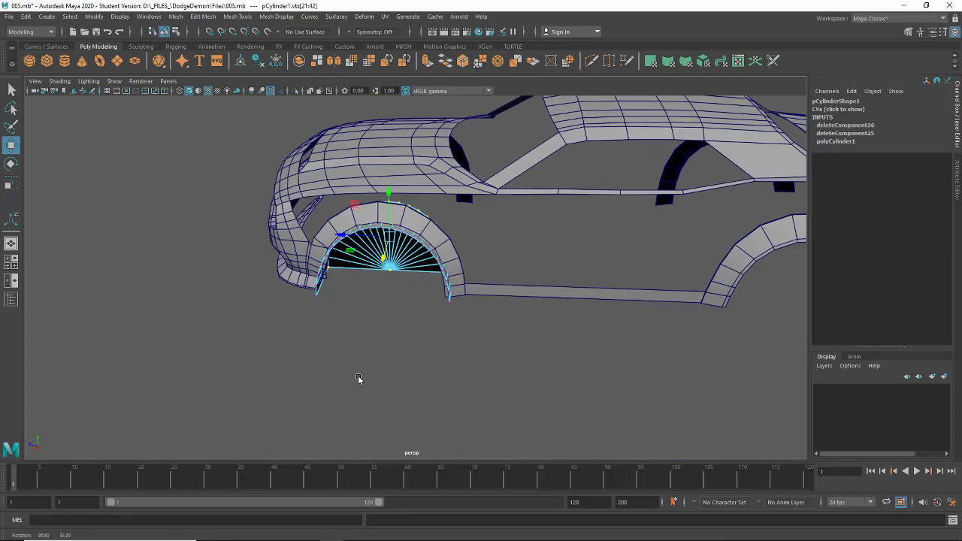
pyautogui.keyDown('alt'); pyautogui.moveTo(538, 294); pyautogui.dragTo(447, 349); pyautogui.keyUp('alt')
pyautogui.scroll(3, 489, 333)
pyautogui.scroll(4, 447, 349)
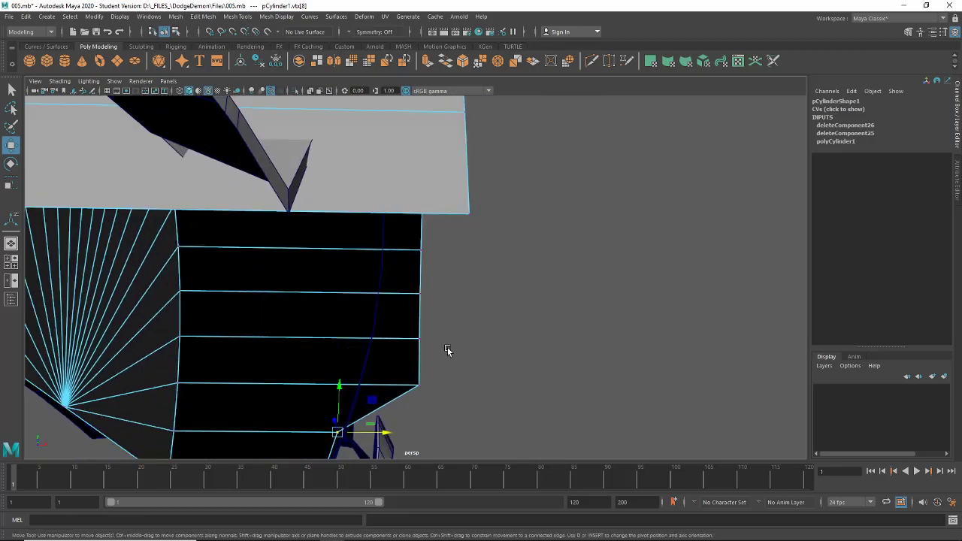
pyautogui.click(417, 383)
pyautogui.moveTo(457, 383); pyautogui.dragTo(393, 386)
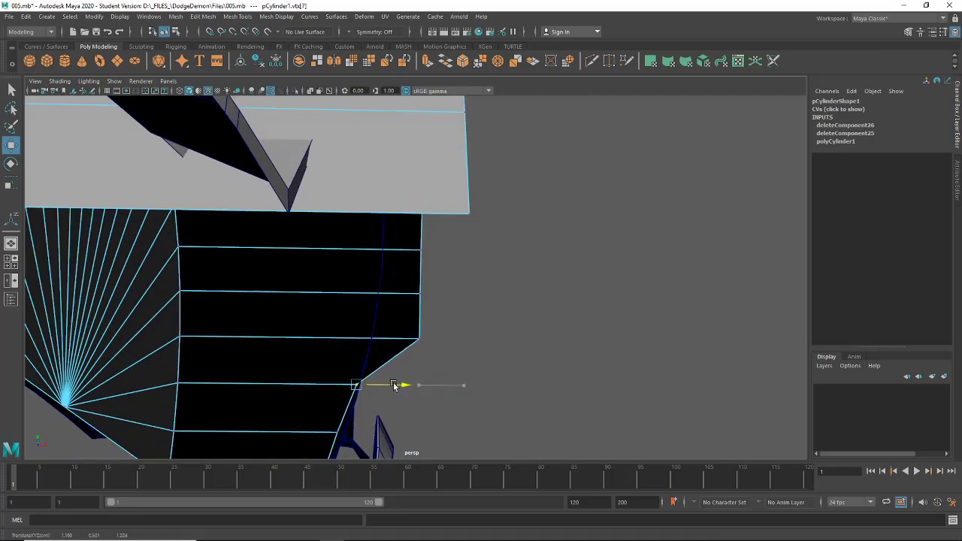
pyautogui.click(418, 338)
pyautogui.moveTo(451, 338); pyautogui.dragTo(401, 338)
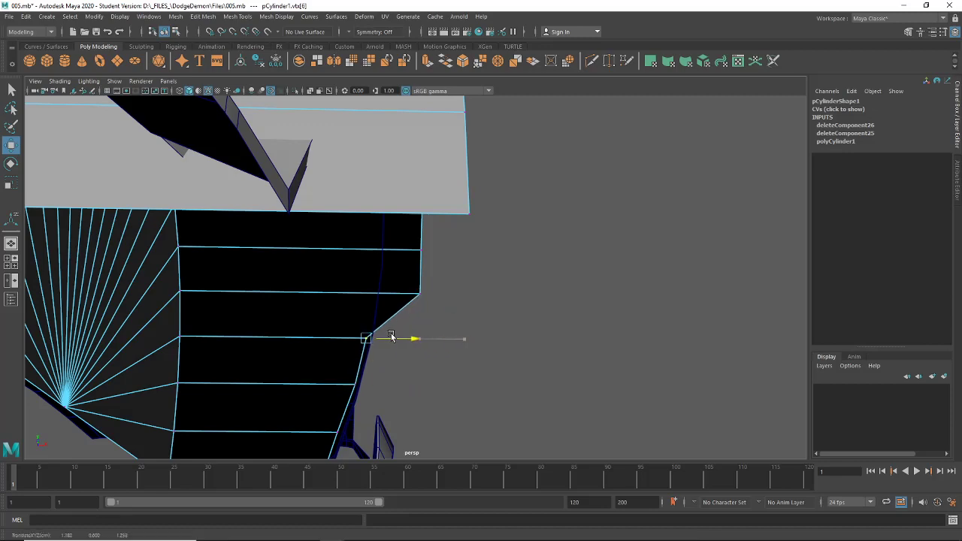
# - Move the outer rim vertices from the housing's upper rear side to its top inward along X onto the wheel arch
pyautogui.moveTo(414, 281); pyautogui.dragTo(394, 294)
pyautogui.keyDown('alt'); pyautogui.moveTo(413, 290); pyautogui.dragTo(412, 315, button='middle'); pyautogui.keyUp('alt')
pyautogui.keyDown('alt'); pyautogui.moveTo(412, 315); pyautogui.dragTo(415, 293); pyautogui.keyUp('alt')
pyautogui.click(425, 294)
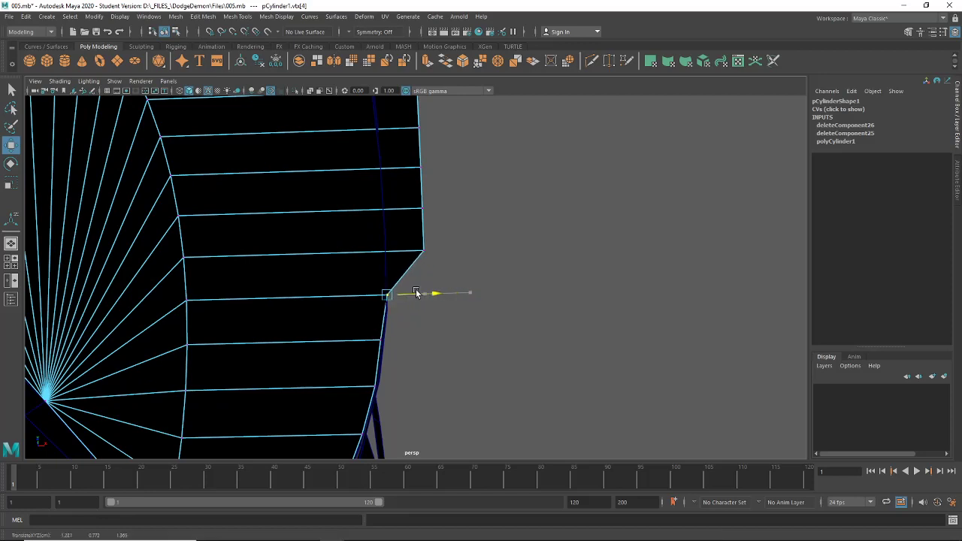
pyautogui.click(420, 250)
pyautogui.moveTo(459, 249); pyautogui.dragTo(422, 250)
pyautogui.moveTo(450, 217); pyautogui.dragTo(402, 152)
pyautogui.moveTo(455, 167); pyautogui.dragTo(350, 184)
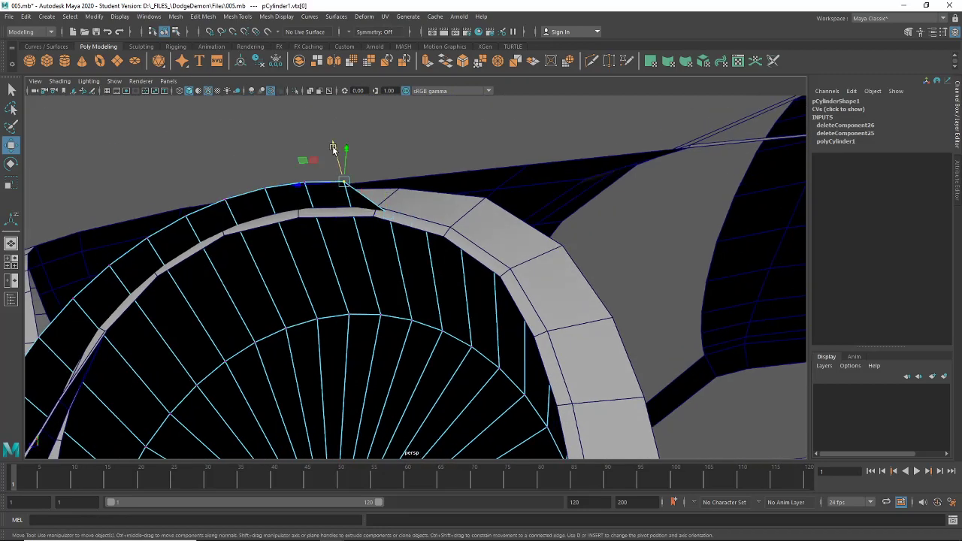
pyautogui.moveTo(334, 149); pyautogui.dragTo(343, 181)
# - Move the front wheel housing's outer rim vertices just forward of its top inward along X onto the wheel arch
pyautogui.keyDown('alt'); pyautogui.moveTo(269, 154); pyautogui.dragTo(336, 275); pyautogui.keyUp('alt')
pyautogui.moveTo(282, 249); pyautogui.dragTo(325, 306)
pyautogui.moveTo(268, 281); pyautogui.dragTo(307, 305, button='middle')
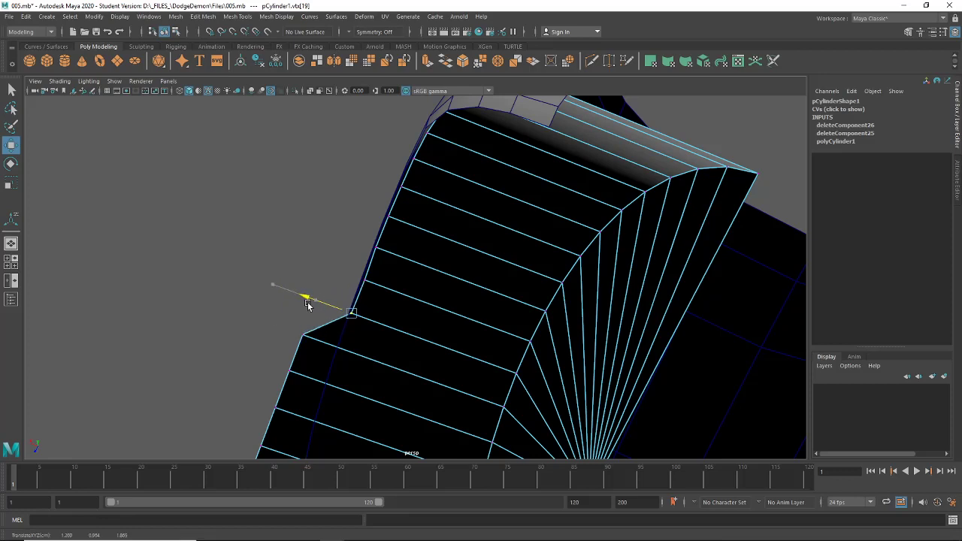
pyautogui.moveTo(308, 328)
pyautogui.mouseDown()
pyautogui.moveTo(293, 341)
pyautogui.moveTo(305, 341)
pyautogui.mouseUp()
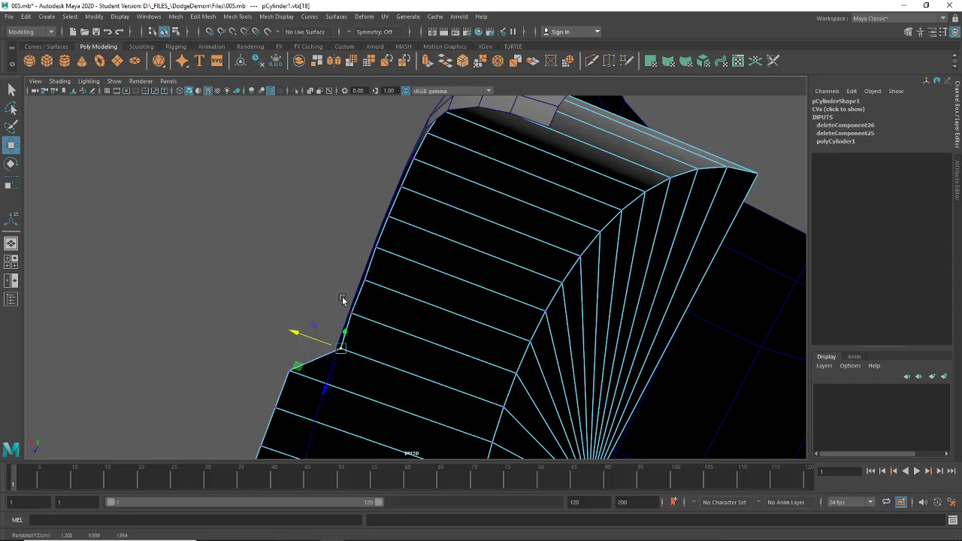
pyautogui.moveTo(342, 299); pyautogui.dragTo(314, 301)
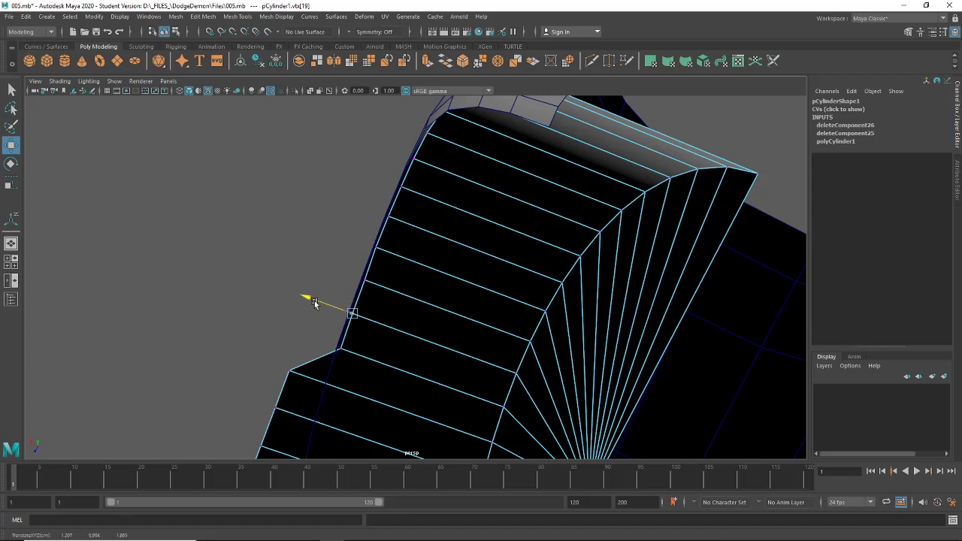
# - Move the outer rim vertices on the housing's upper front side inward along X onto the front wheel arch
pyautogui.keyDown('alt'); pyautogui.moveTo(313, 341); pyautogui.dragTo(348, 253, button='middle'); pyautogui.keyUp('alt')
pyautogui.click(306, 292)
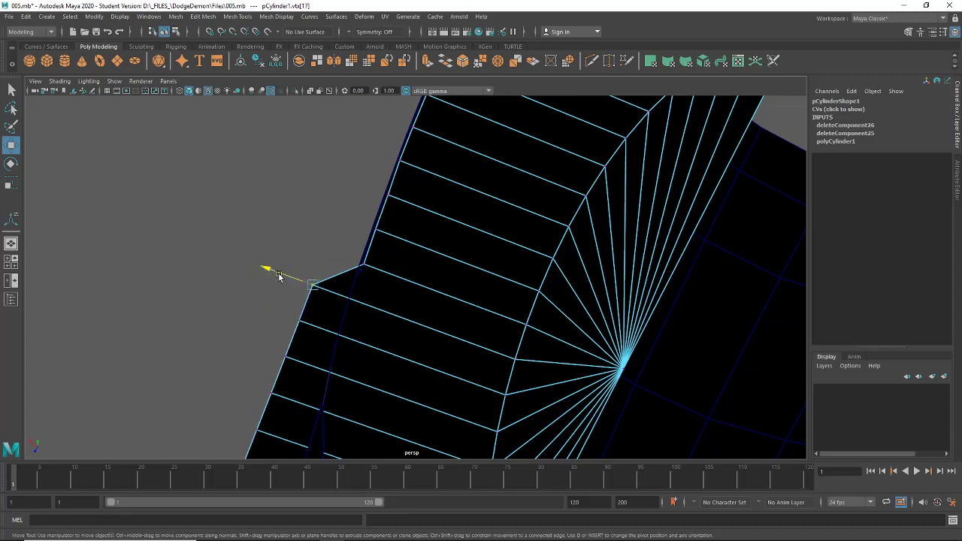
pyautogui.moveTo(278, 275); pyautogui.dragTo(297, 378)
pyautogui.click(300, 320)
pyautogui.click(284, 354)
pyautogui.click(270, 392)
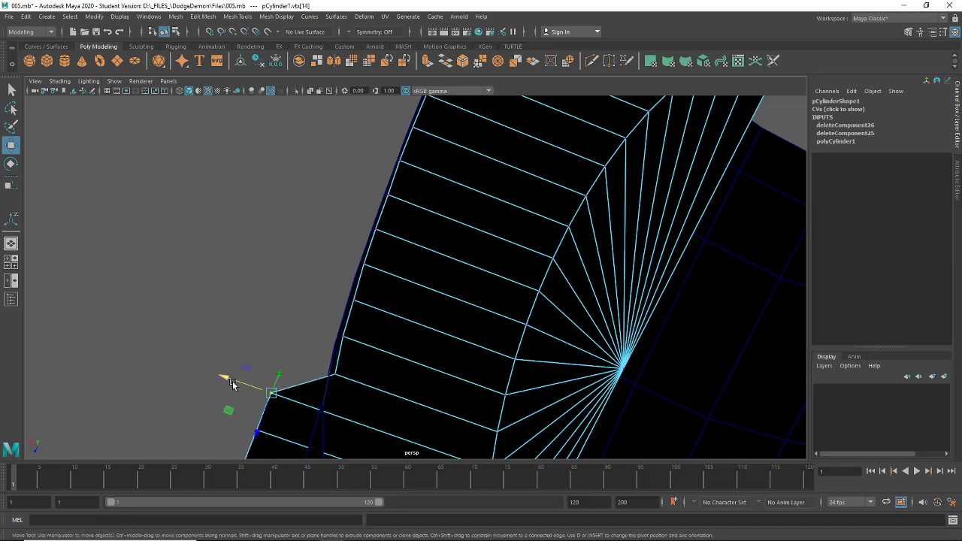
pyautogui.moveTo(228, 380); pyautogui.dragTo(290, 461)
# - Move the remaining outer rim vertices on the housing's lower front side, including the bottom corner, inward along X to meet the arch
pyautogui.scroll(-3, 281, 412)
pyautogui.click(298, 278)
pyautogui.moveTo(260, 279); pyautogui.dragTo(333, 371)
pyautogui.click(294, 312)
pyautogui.click(294, 344)
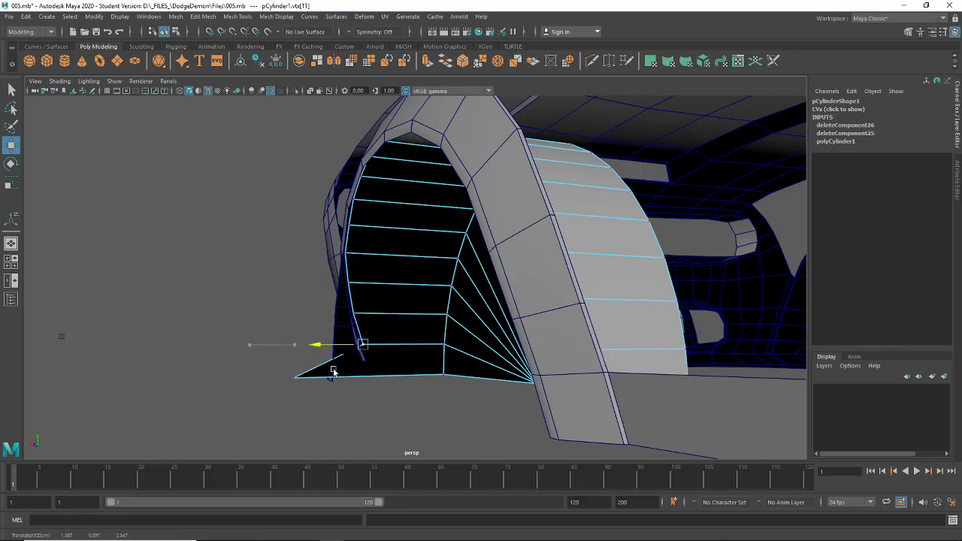
pyautogui.click(294, 375)
pyautogui.moveTo(253, 375); pyautogui.dragTo(329, 399)
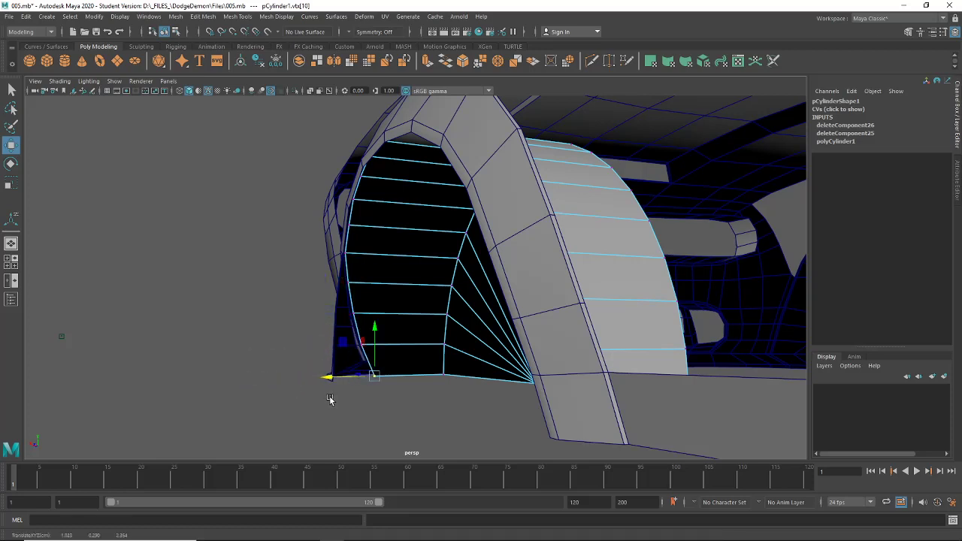
# - Reverse the normals of all the front wheel housing's faces and return to object selection
pyautogui.scroll(-5, 330, 400)
pyautogui.keyDown('alt'); pyautogui.moveTo(371, 345); pyautogui.dragTo(525, 366); pyautogui.keyUp('alt')
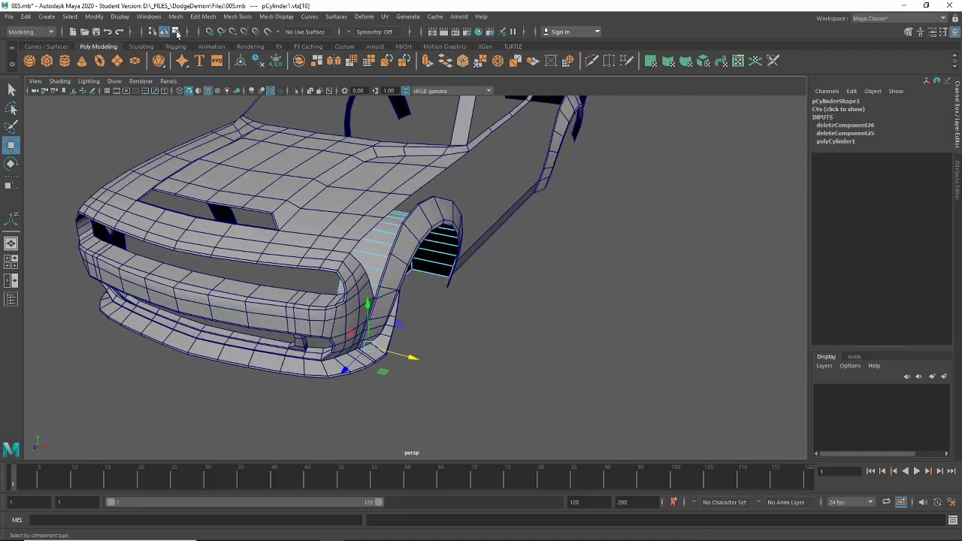
pyautogui.click(165, 32)
pyautogui.keyDown('alt'); pyautogui.moveTo(518, 330); pyautogui.dragTo(424, 295); pyautogui.keyUp('alt')
pyautogui.moveTo(406, 263); pyautogui.dragTo(410, 289, button='right')
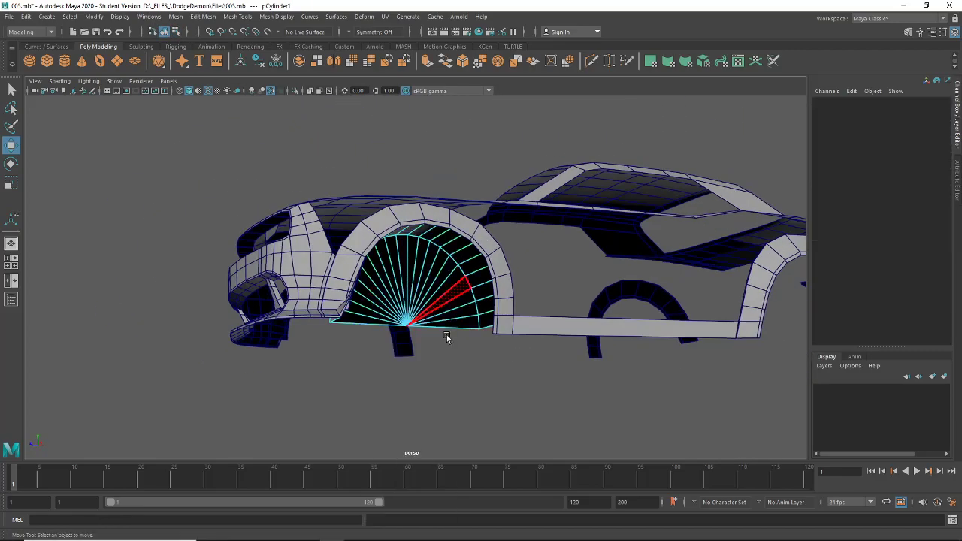
pyautogui.moveTo(558, 419); pyautogui.dragTo(367, 172)
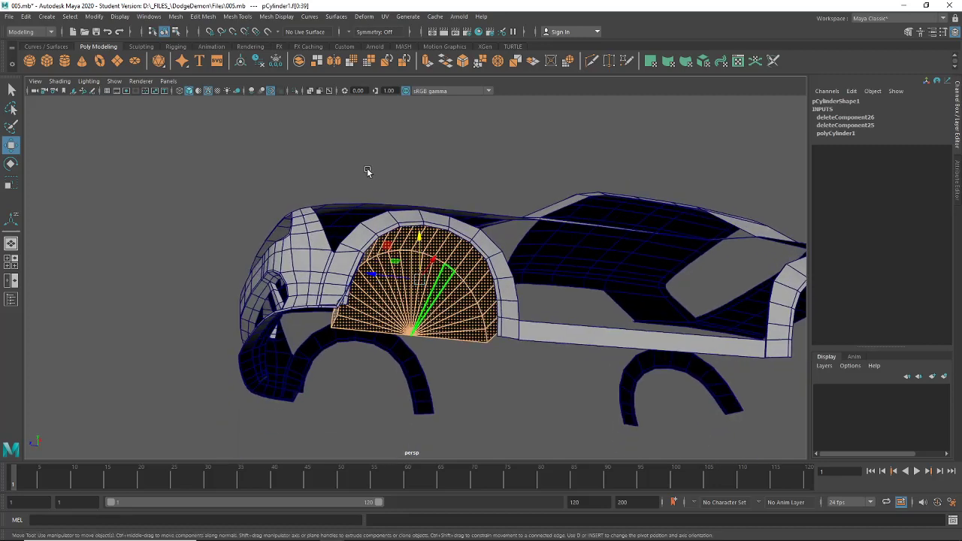
pyautogui.click(281, 17)
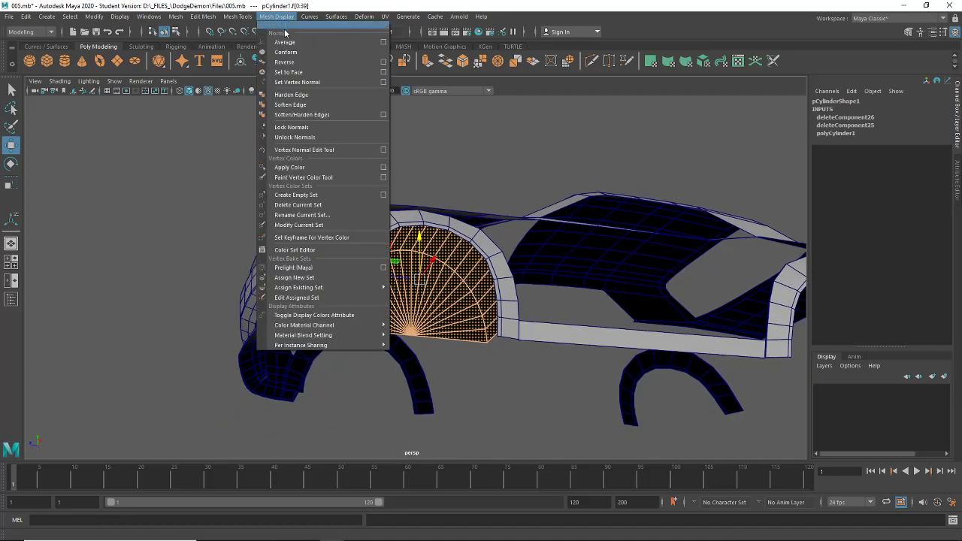
pyautogui.click(289, 63)
pyautogui.click(209, 156)
pyautogui.keyDown('alt'); pyautogui.moveTo(443, 305); pyautogui.dragTo(405, 340); pyautogui.keyUp('alt')
pyautogui.click(154, 32)
pyautogui.click(164, 31)
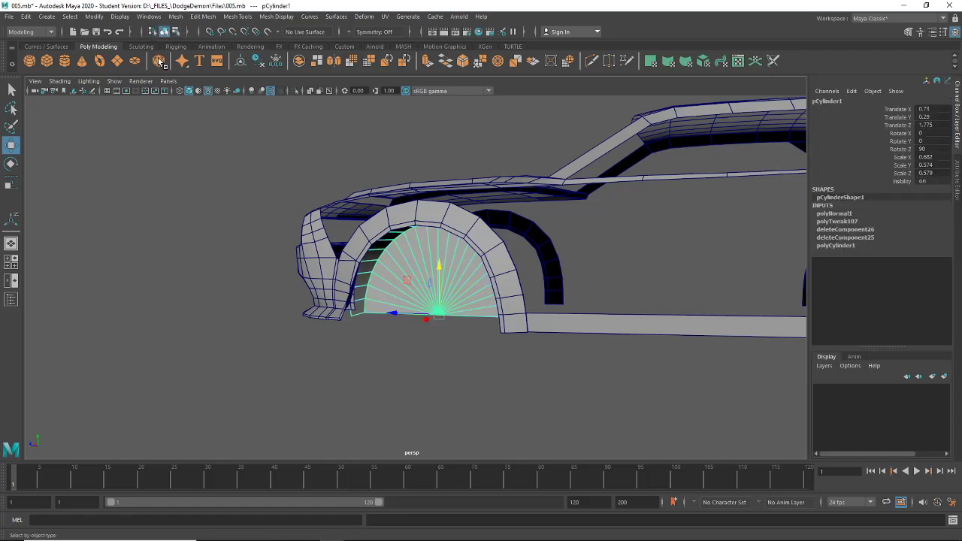
# - Duplicate the front wheel housing and move the copy back along Z to the rear wheel arch
pyautogui.click(247, 297)
pyautogui.scroll(-4, 247, 297)
pyautogui.keyDown('alt'); pyautogui.moveTo(247, 297); pyautogui.dragTo(279, 281); pyautogui.keyUp('alt')
pyautogui.click(431, 291)
pyautogui.hotkey('ctrl', 'd')
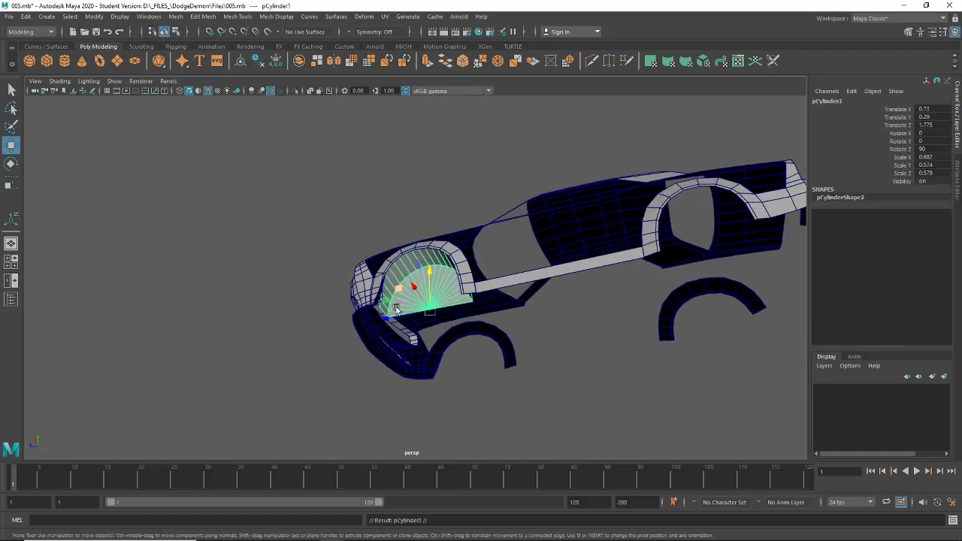
pyautogui.moveTo(389, 308); pyautogui.dragTo(103, 299)
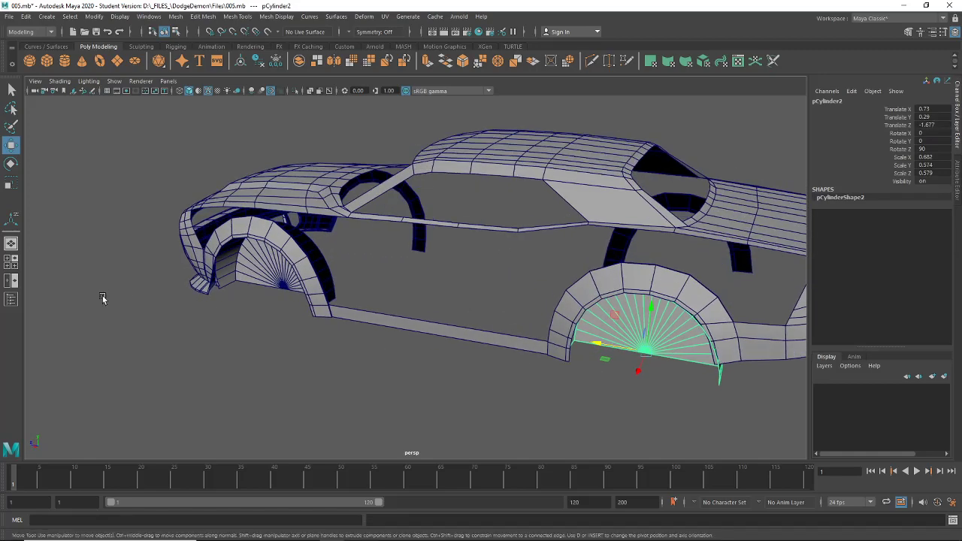
# - In the side view, align the rear housing with the rear arch at Translate Z -1.682 and stretch its height to Scale X 0.72
pyautogui.click(14, 265)
pyautogui.press('space')
pyautogui.keyDown('alt'); pyautogui.moveTo(687, 403); pyautogui.dragTo(222, 351, button='middle'); pyautogui.keyUp('alt')
pyautogui.moveTo(482, 355); pyautogui.dragTo(485, 357)
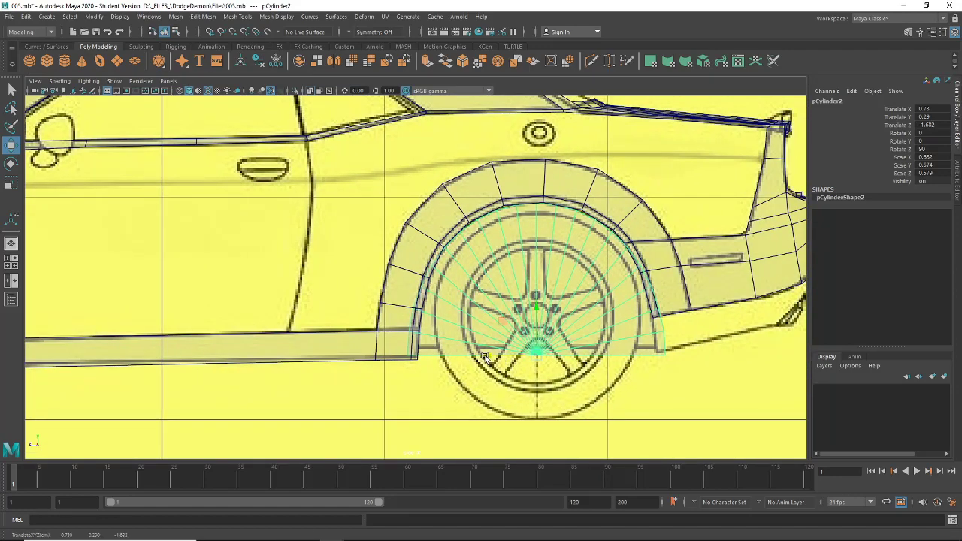
pyautogui.click(11, 183)
pyautogui.moveTo(536, 313); pyautogui.dragTo(536, 310)
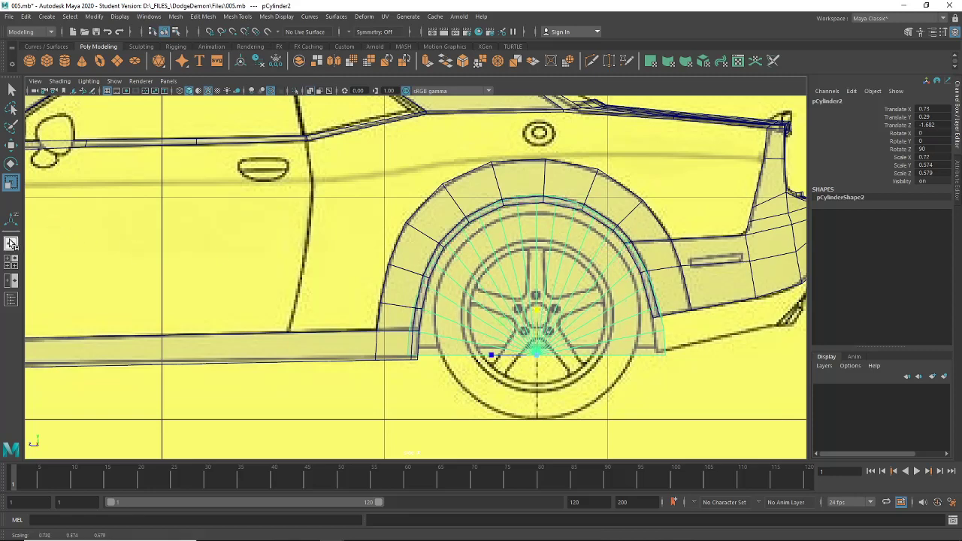
# - Move the rear wheel housing's outer rim vertices on the lower front side along X to meet the rear wheel arch
pyautogui.click(11, 242)
pyautogui.keyDown('alt'); pyautogui.moveTo(440, 339); pyautogui.dragTo(418, 321); pyautogui.keyUp('alt')
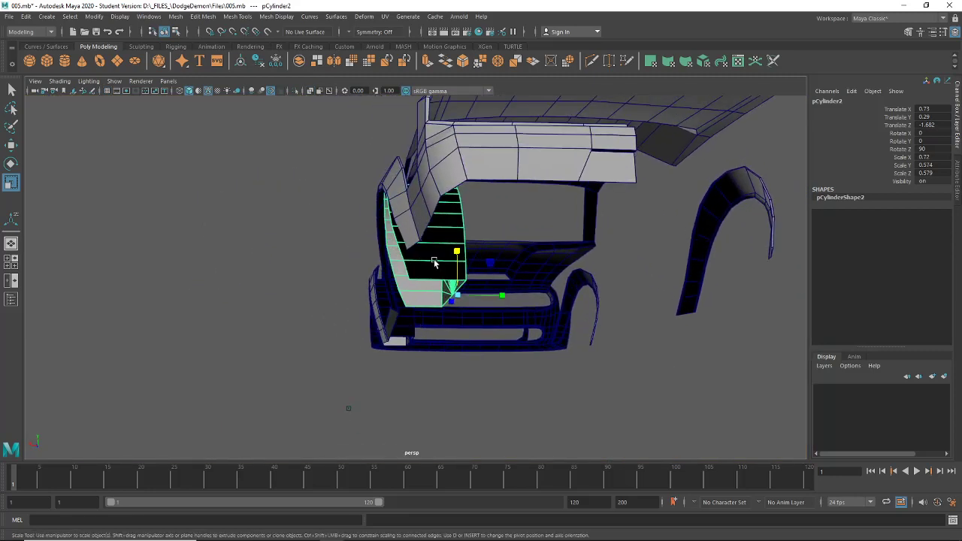
pyautogui.moveTo(434, 262); pyautogui.dragTo(399, 261, button='right')
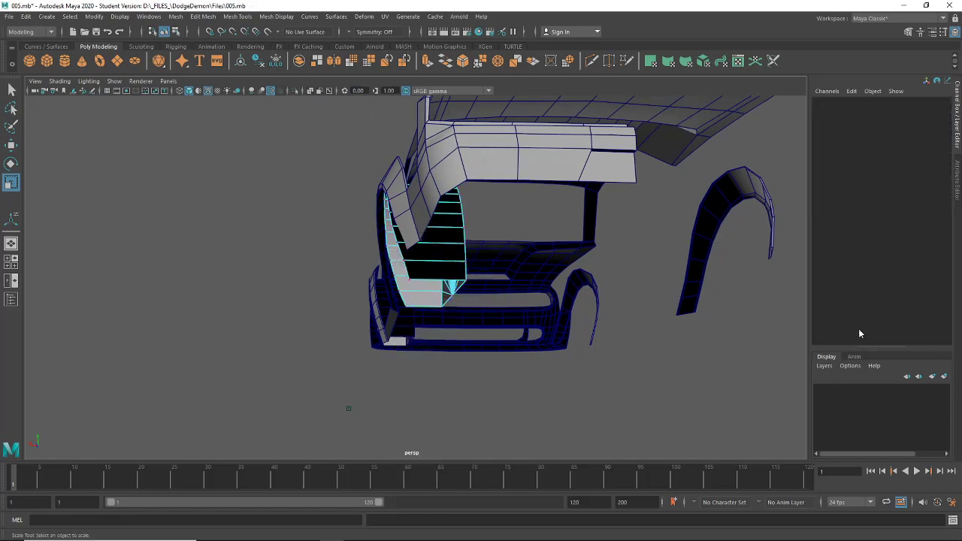
pyautogui.keyDown('alt'); pyautogui.moveTo(564, 267); pyautogui.dragTo(388, 313); pyautogui.keyUp('alt')
pyautogui.click(446, 325)
pyautogui.click(11, 145)
pyautogui.click(439, 291)
pyautogui.keyDown('alt'); pyautogui.moveTo(439, 290); pyautogui.dragTo(385, 333); pyautogui.keyUp('alt')
pyautogui.click(441, 357)
pyautogui.click(441, 335)
pyautogui.moveTo(451, 318); pyautogui.dragTo(418, 317)
pyautogui.click(453, 332)
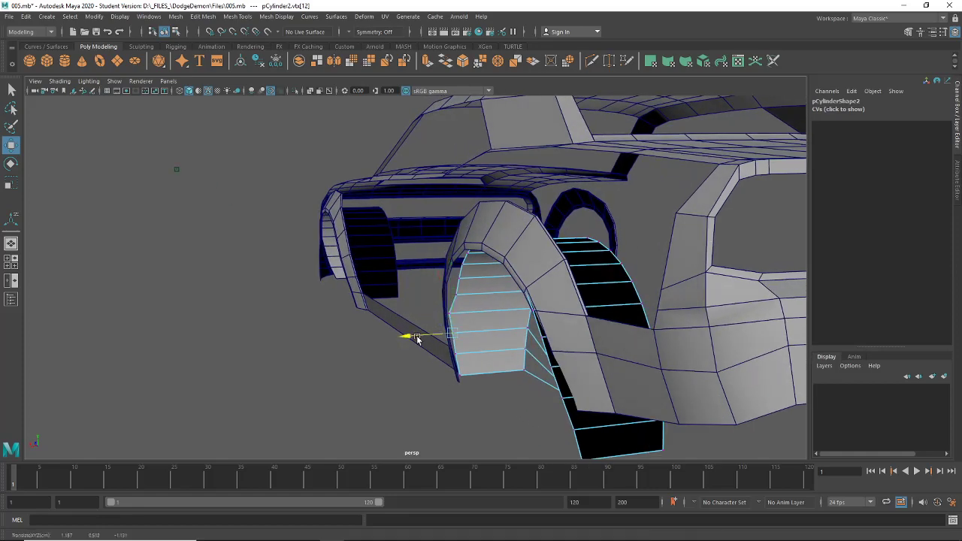
# - Move the outer rim vertices on the rear housing's upper front side outward along X onto the rear wheel arch
pyautogui.click(455, 289)
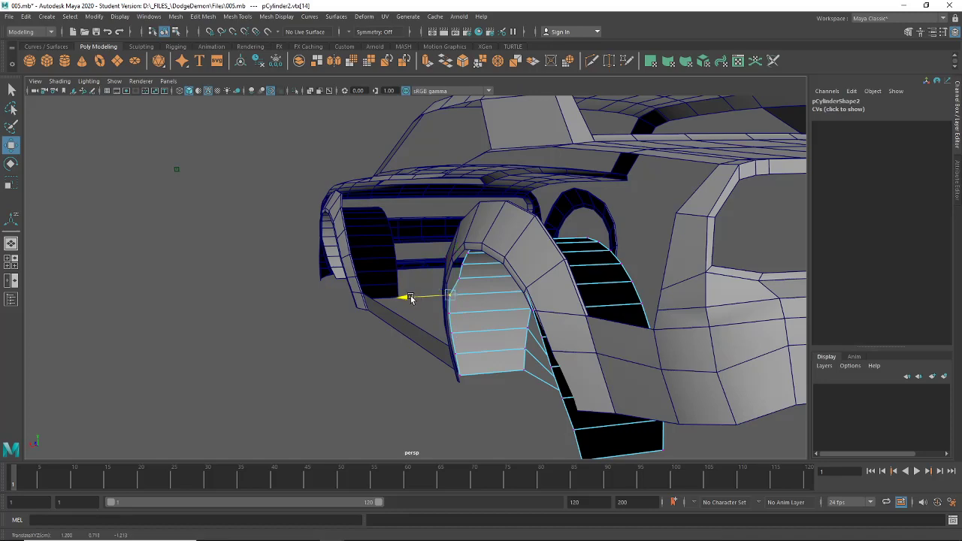
pyautogui.click(434, 284)
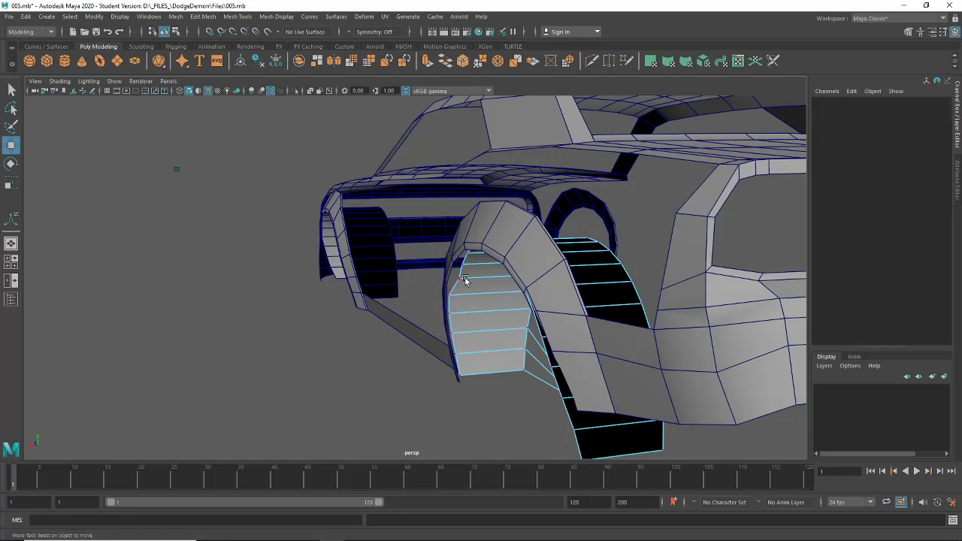
pyautogui.click(461, 279)
pyautogui.keyDown('alt'); pyautogui.moveTo(431, 281); pyautogui.dragTo(446, 193); pyautogui.keyUp('alt')
pyautogui.click(466, 242)
pyautogui.click(482, 219)
pyautogui.click(480, 200)
# - Move the rear housing's outer rim vertices leading up to its top outward along X to close the gap to the arch
pyautogui.keyDown('alt'); pyautogui.moveTo(488, 217); pyautogui.dragTo(497, 254); pyautogui.keyUp('alt')
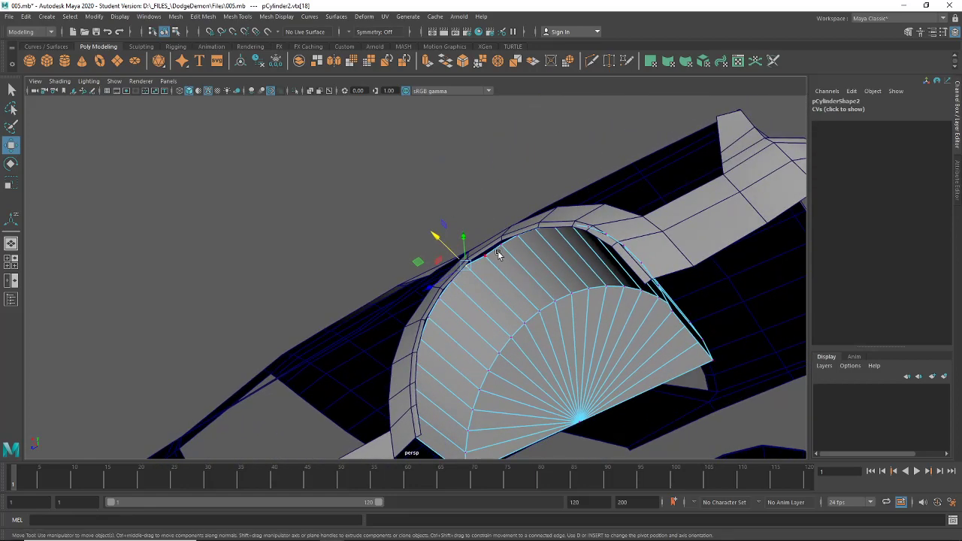
pyautogui.click(485, 258)
pyautogui.scroll(2, 470, 241)
pyautogui.moveTo(496, 217); pyautogui.dragTo(495, 214)
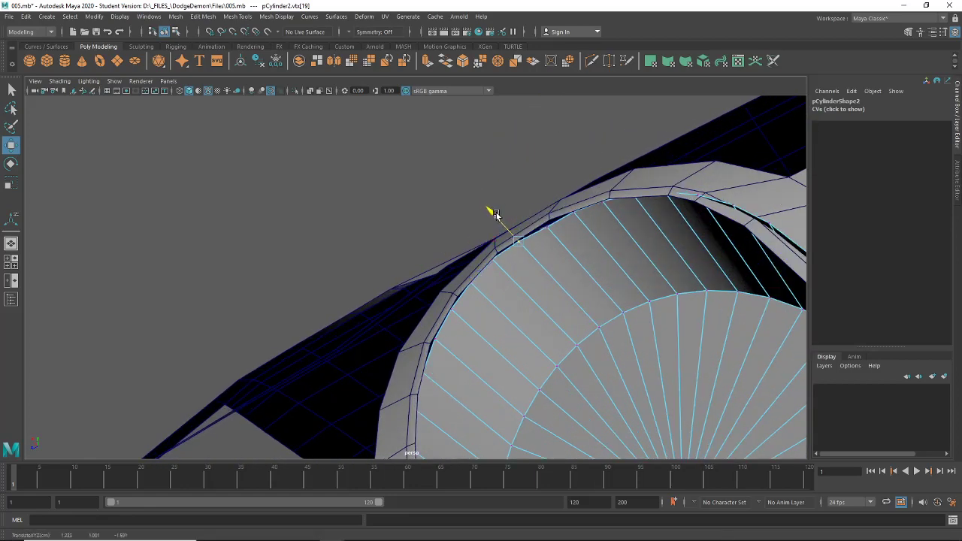
pyautogui.click(549, 224)
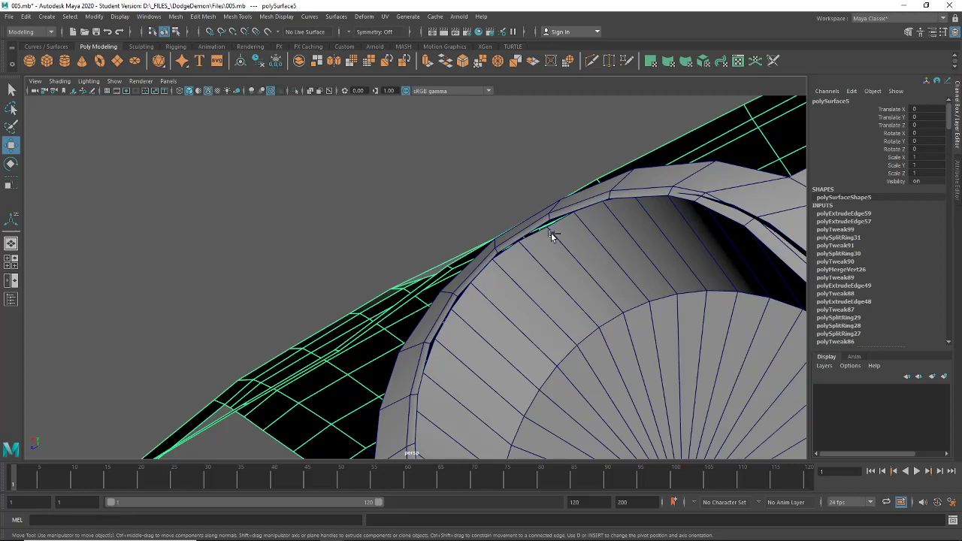
pyautogui.hotkey('ctrl', 'z')
pyautogui.click(545, 227)
pyautogui.moveTo(529, 209); pyautogui.dragTo(651, 299)
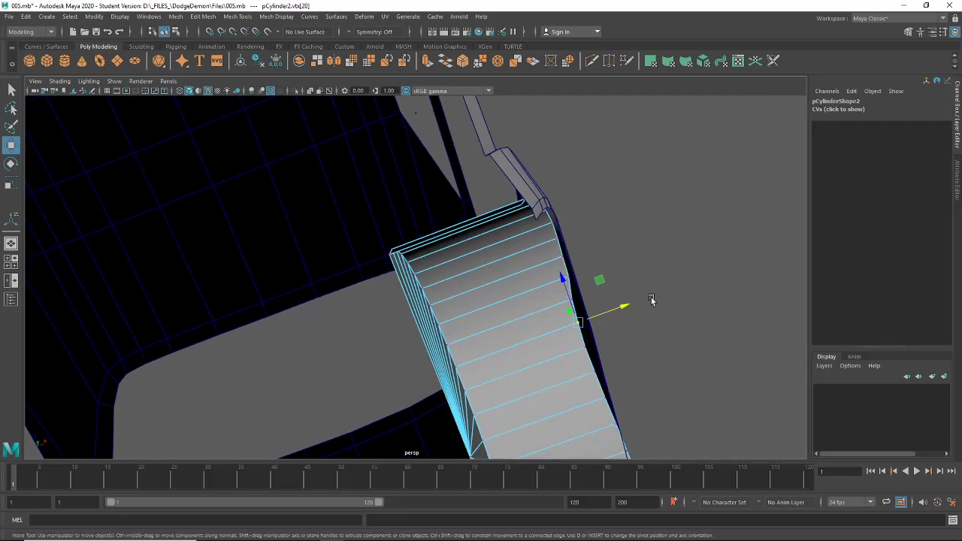
pyautogui.click(571, 299)
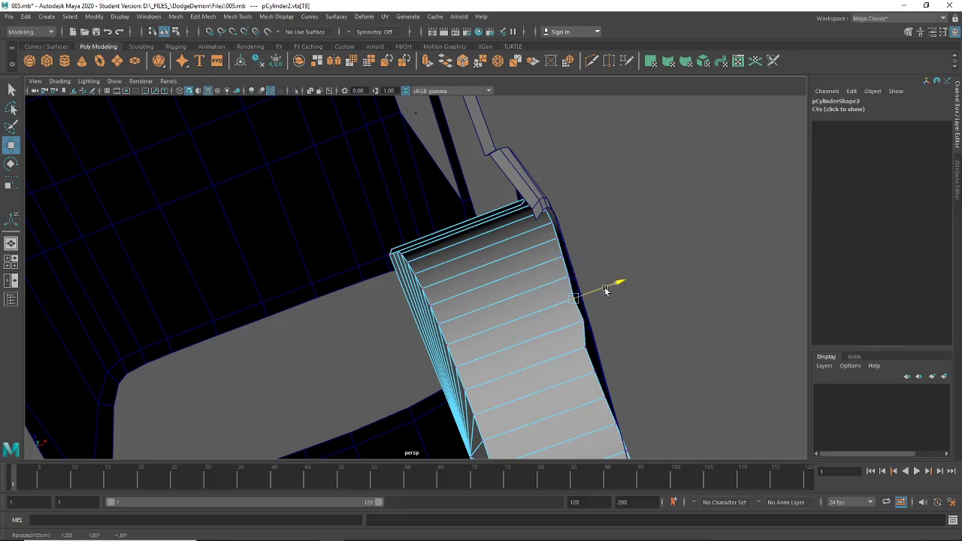
# - Adjust the outer rim vertices from the rear housing's top to its upper rear side along X to follow the arch
pyautogui.click(585, 335)
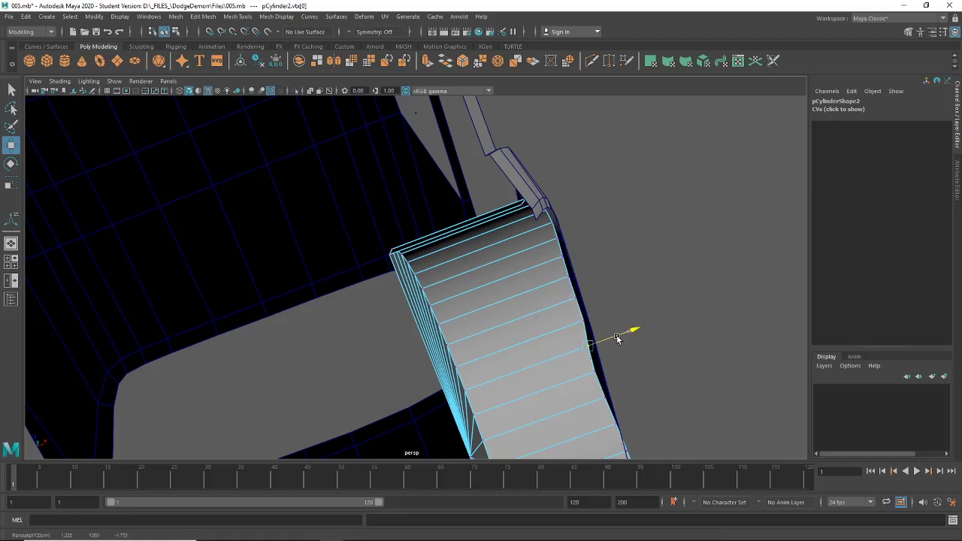
pyautogui.click(612, 366)
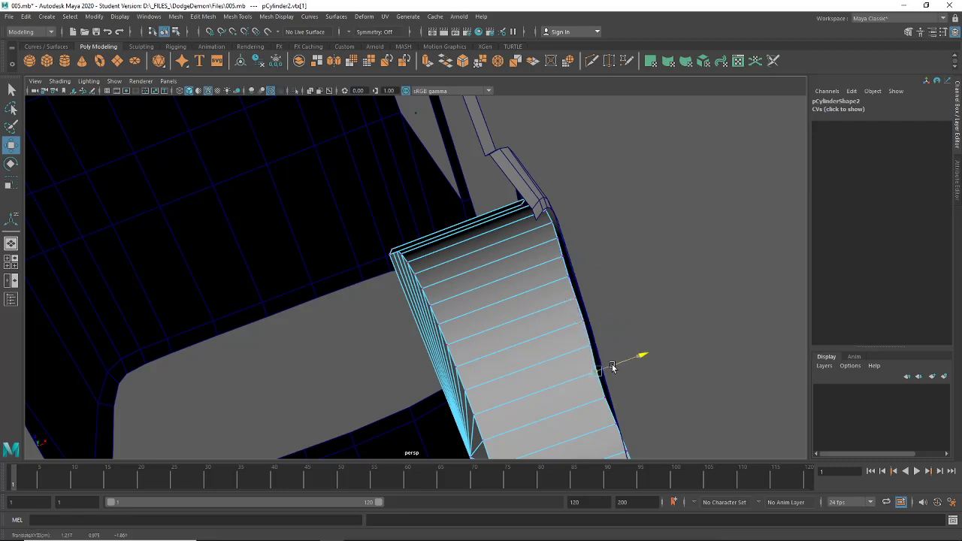
pyautogui.click(617, 426)
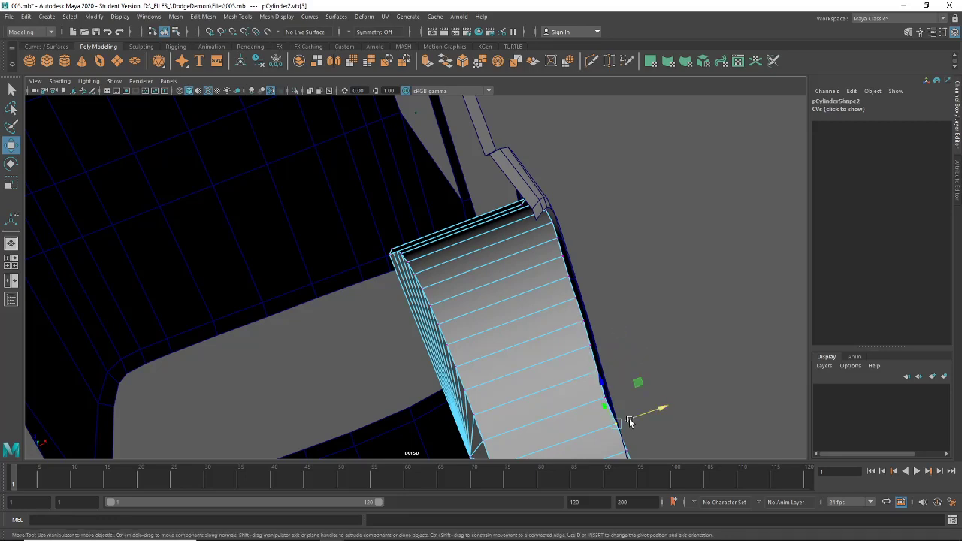
pyautogui.moveTo(629, 423); pyautogui.dragTo(621, 423)
# - Move the outer rim vertices on the rear housing's lower rear side inward along X behind the wheel arch edge
pyautogui.keyDown('alt'); pyautogui.moveTo(628, 429); pyautogui.dragTo(547, 275, button='middle'); pyautogui.keyUp('alt')
pyautogui.click(543, 281)
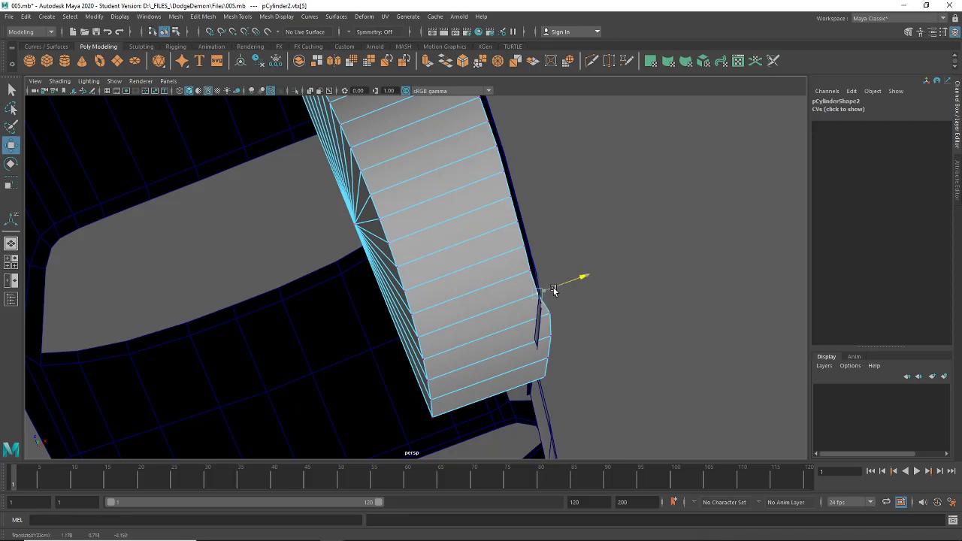
pyautogui.click(547, 315)
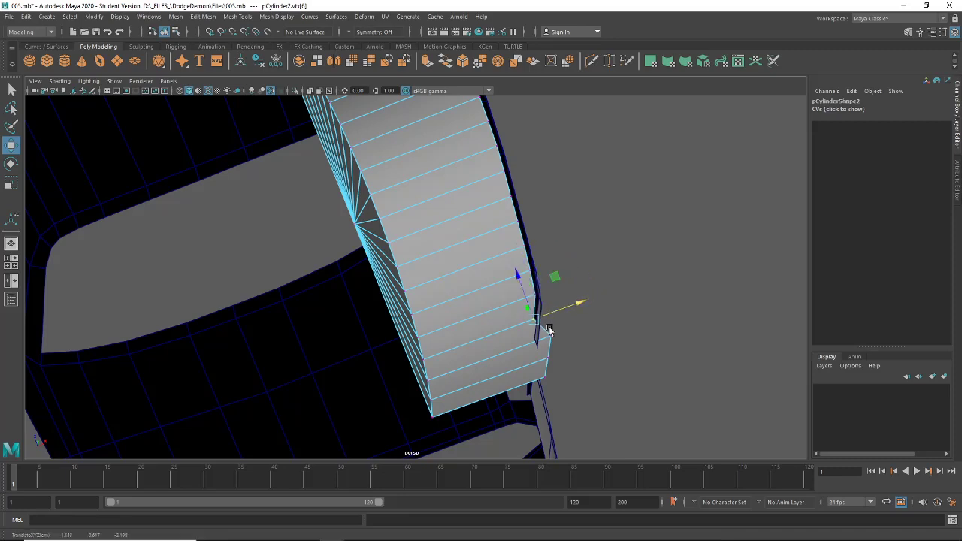
pyautogui.click(546, 338)
pyautogui.click(547, 356)
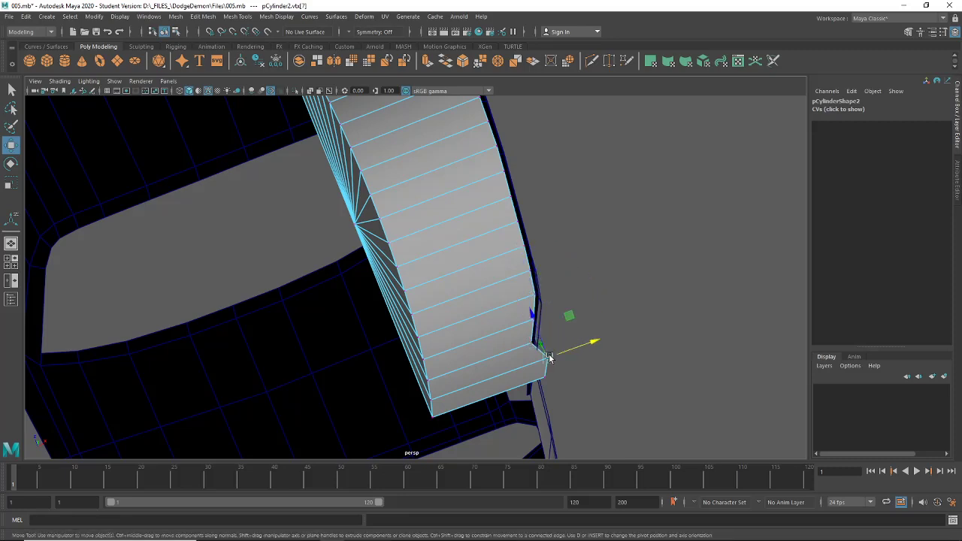
pyautogui.click(541, 379)
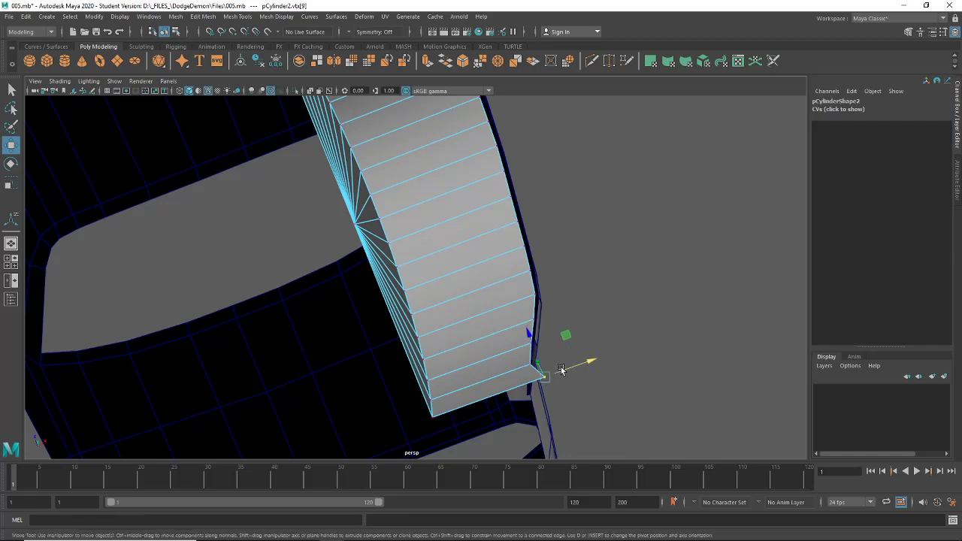
# - Raise the vertices at the rear housing's lower rear corner slightly along Y, using the side blueprint as reference
pyautogui.keyDown('alt'); pyautogui.moveTo(547, 342); pyautogui.dragTo(462, 418); pyautogui.keyUp('alt')
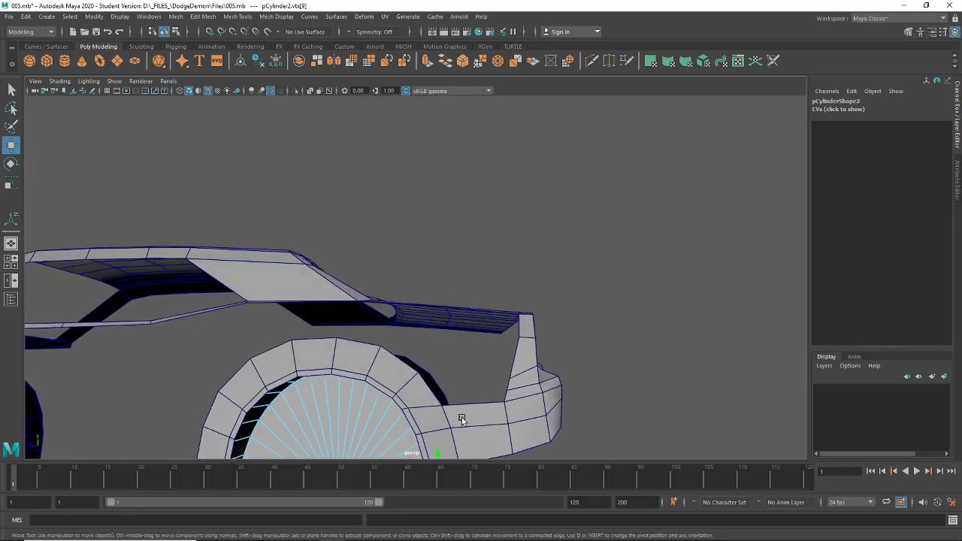
pyautogui.keyDown('alt'); pyautogui.moveTo(461, 419); pyautogui.dragTo(468, 335, button='middle'); pyautogui.keyUp('alt')
pyautogui.click(9, 260)
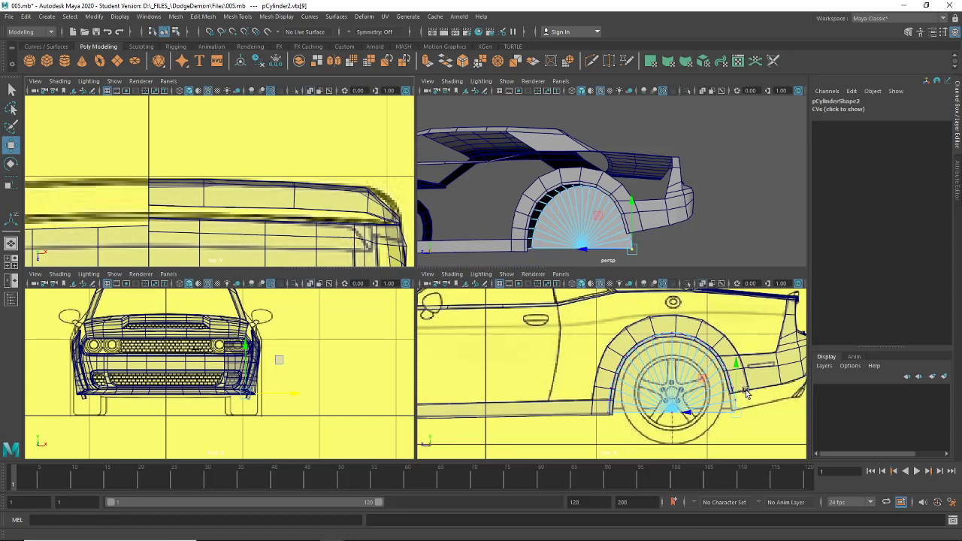
pyautogui.moveTo(735, 386)
pyautogui.mouseDown()
pyautogui.moveTo(743, 417)
pyautogui.moveTo(733, 412)
pyautogui.moveTo(739, 390)
pyautogui.mouseUp()
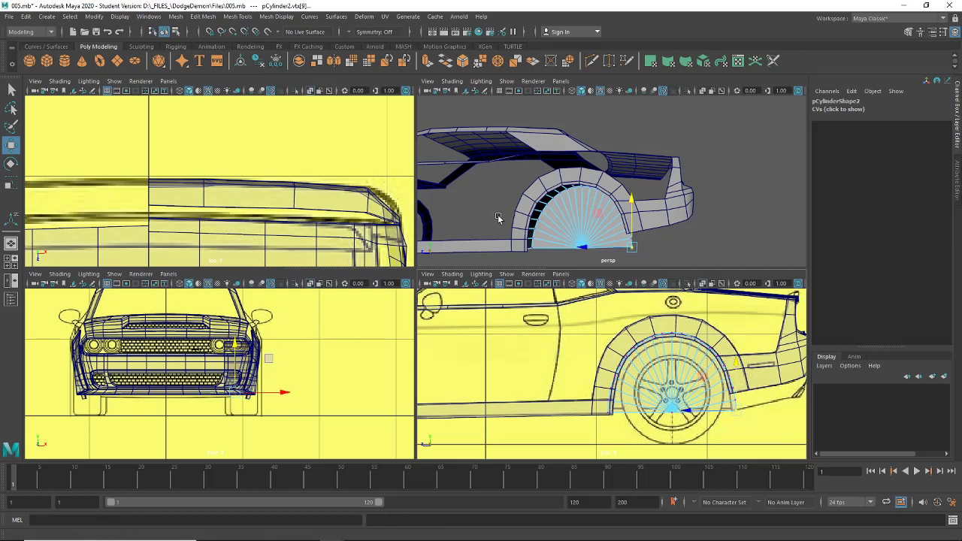
pyautogui.press('space')
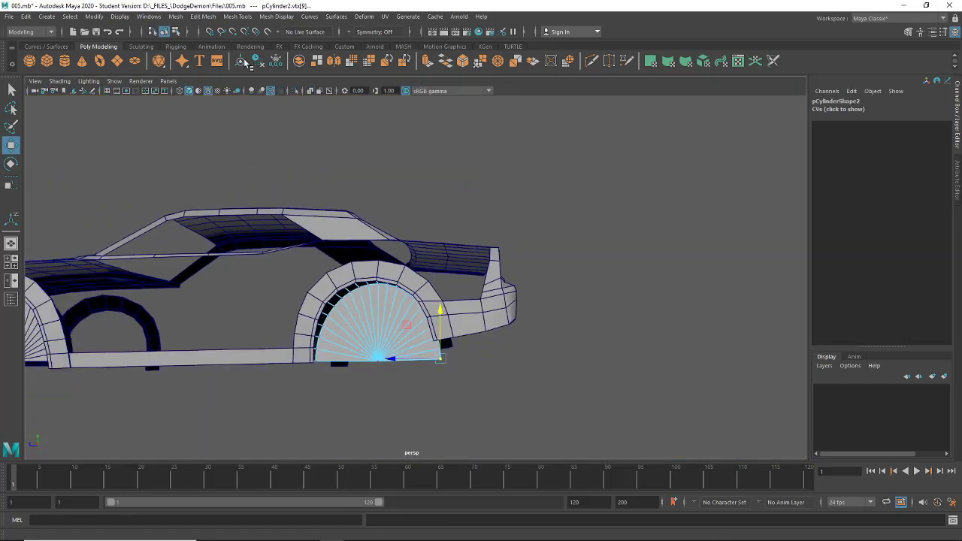
# - Combine the front and rear wheel housings into a single mesh
pyautogui.click(164, 32)
pyautogui.keyDown('alt'); pyautogui.moveTo(290, 272); pyautogui.dragTo(503, 223, button='middle'); pyautogui.keyUp('alt')
pyautogui.keyDown('alt'); pyautogui.moveTo(451, 331); pyautogui.dragTo(213, 251); pyautogui.keyUp('alt')
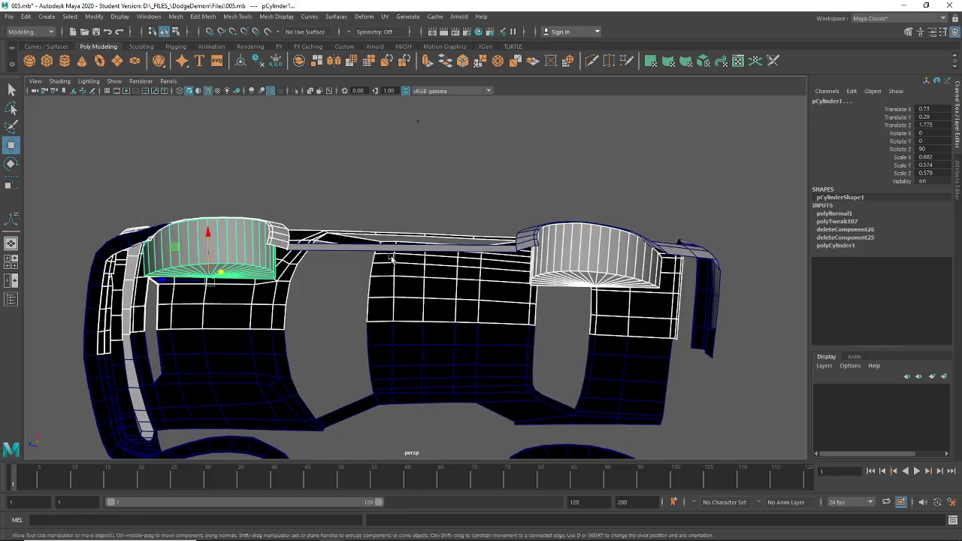
pyautogui.click(224, 250)
pyautogui.click(588, 252)
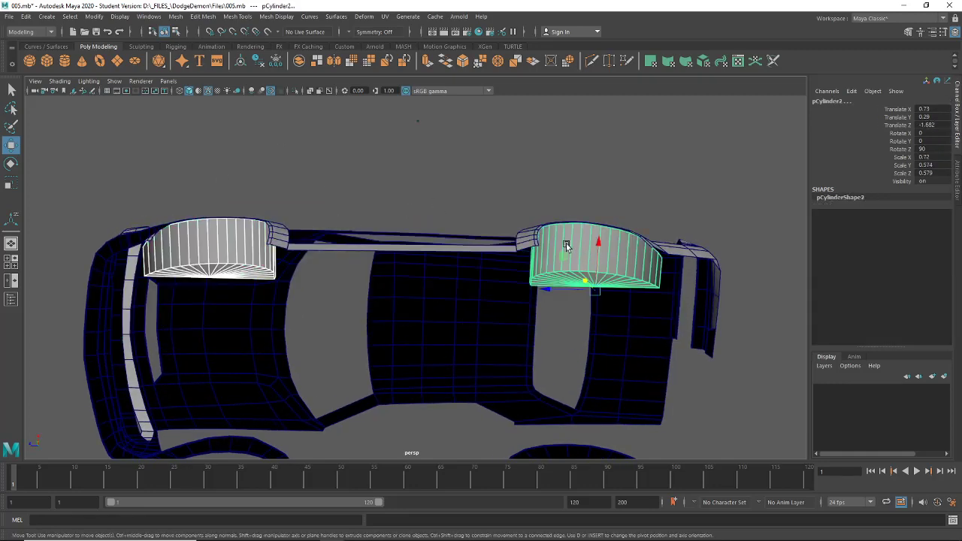
pyautogui.keyDown('alt'); pyautogui.moveTo(588, 251); pyautogui.dragTo(518, 258); pyautogui.keyUp('alt')
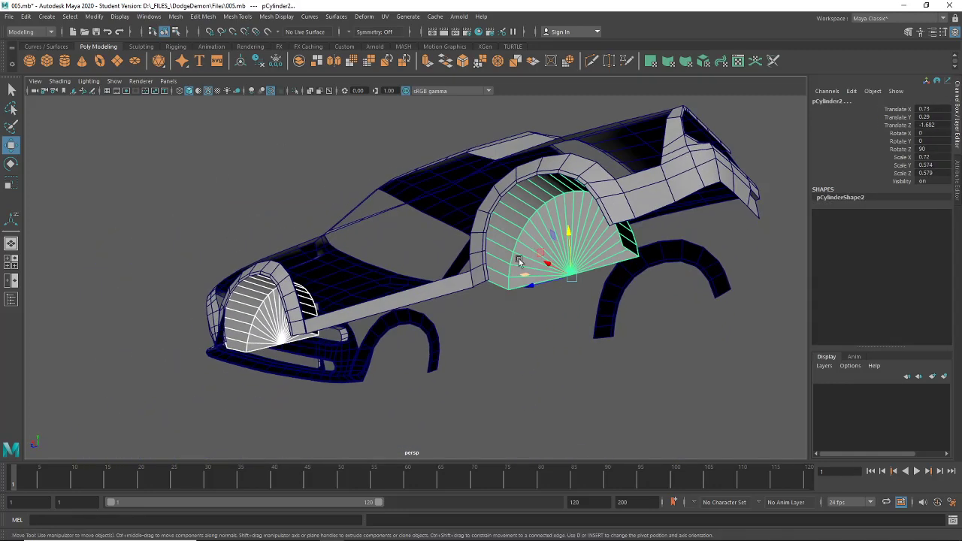
pyautogui.click(179, 17)
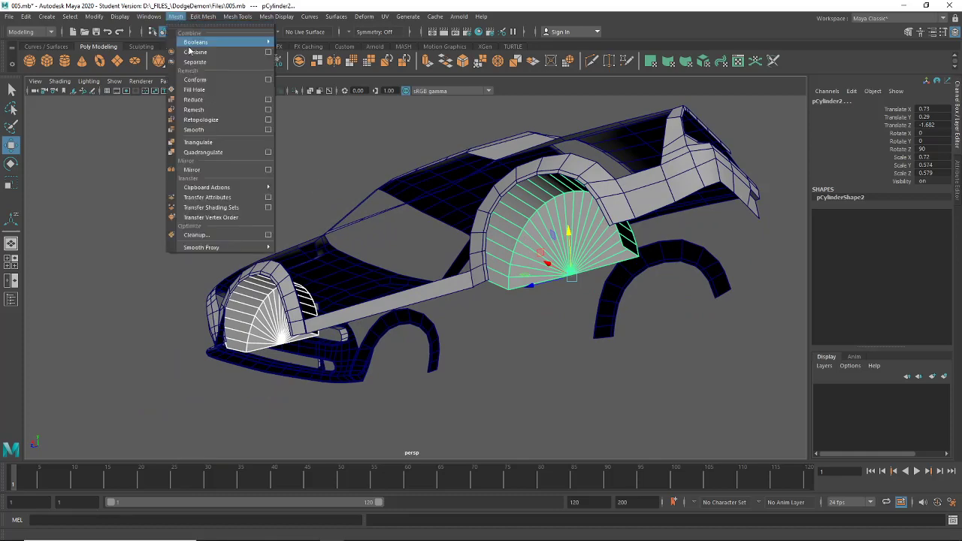
pyautogui.click(201, 55)
# - Bridge the facing bottom edges of the front and rear housings to form a floor strip along the sill
pyautogui.moveTo(501, 235); pyautogui.dragTo(502, 206, button='right')
pyautogui.click(498, 283)
pyautogui.keyDown('alt'); pyautogui.moveTo(448, 304); pyautogui.dragTo(394, 346); pyautogui.keyUp('alt')
pyautogui.doubleClick(369, 245)
pyautogui.click(203, 17)
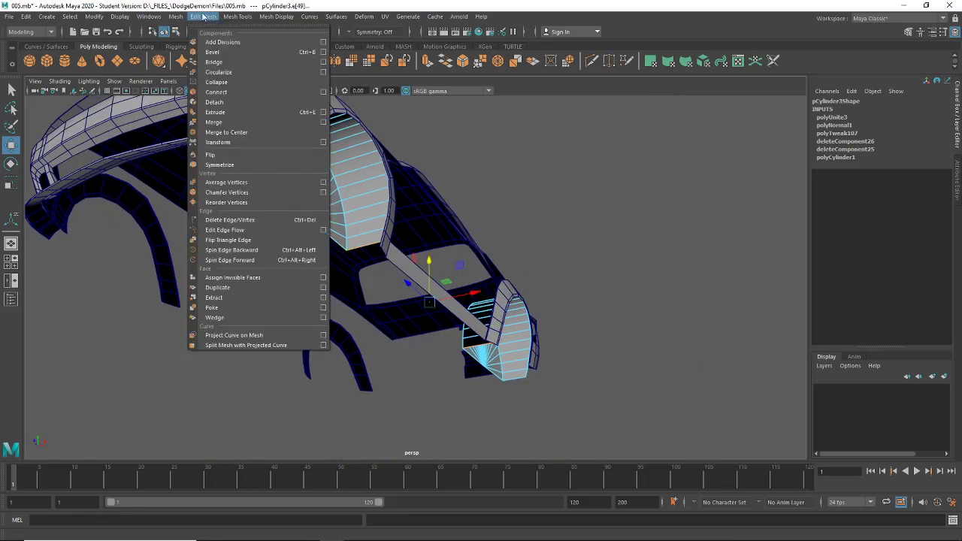
pyautogui.moveTo(178, 20)
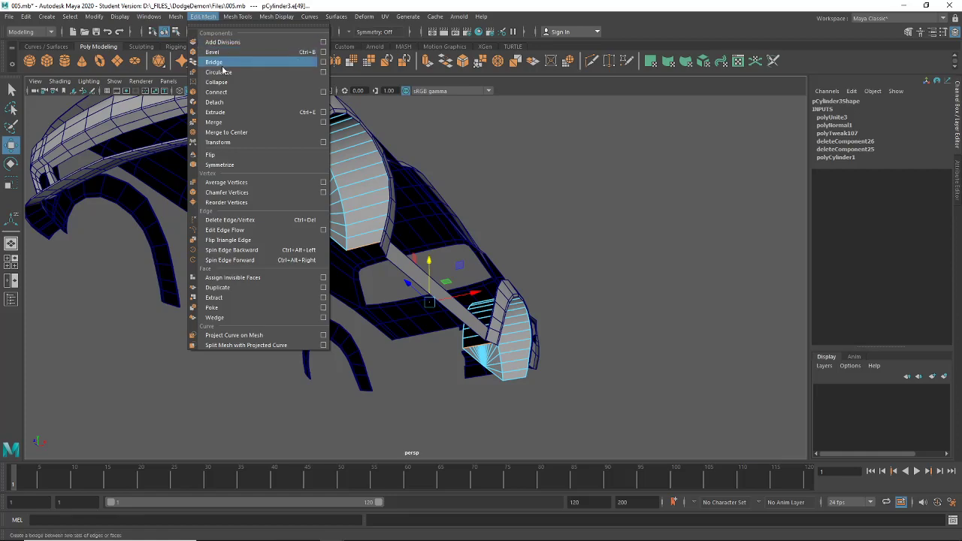
pyautogui.click(219, 61)
# - Extrude the inner bottom edges of both housings and the floor strip about 0.76 inward along X, snapped to the car's centre line
pyautogui.keyDown('alt'); pyautogui.moveTo(372, 239); pyautogui.dragTo(408, 239); pyautogui.keyUp('alt')
pyautogui.moveTo(418, 233); pyautogui.dragTo(416, 207, button='right')
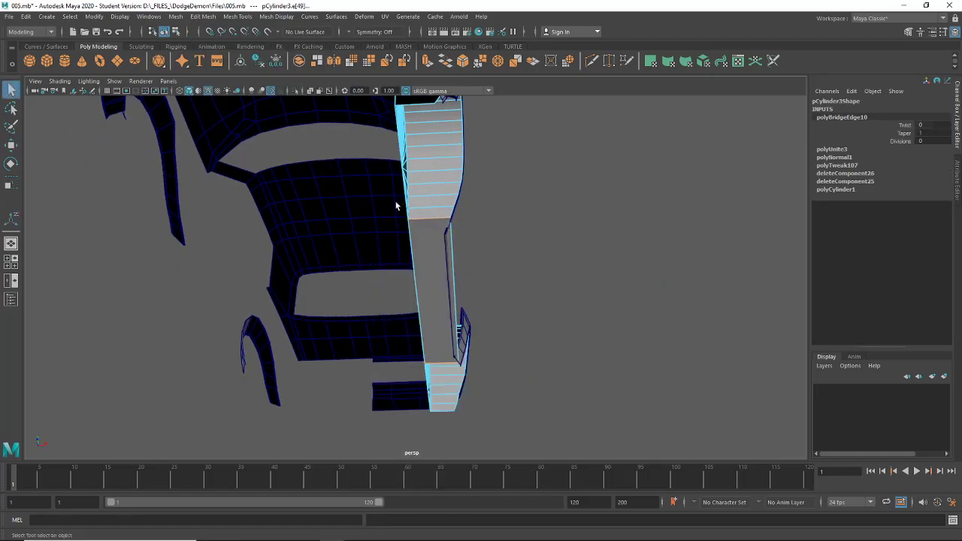
pyautogui.keyDown('alt'); pyautogui.moveTo(398, 204); pyautogui.dragTo(230, 252); pyautogui.keyUp('alt')
pyautogui.click(211, 226)
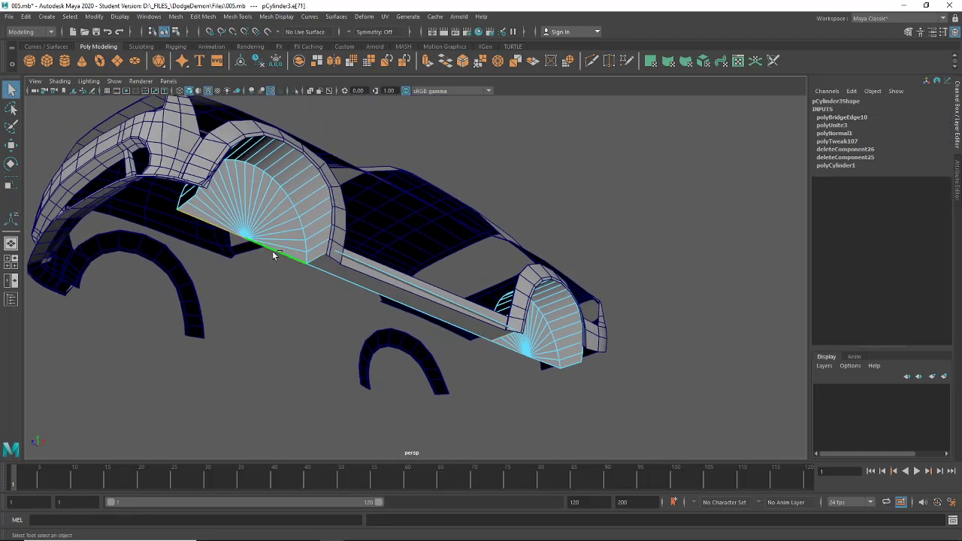
pyautogui.keyDown('shift'); pyautogui.click(273, 253); pyautogui.keyUp('shift')
pyautogui.hotkey('ctrl', 'e')
pyautogui.click(337, 191)
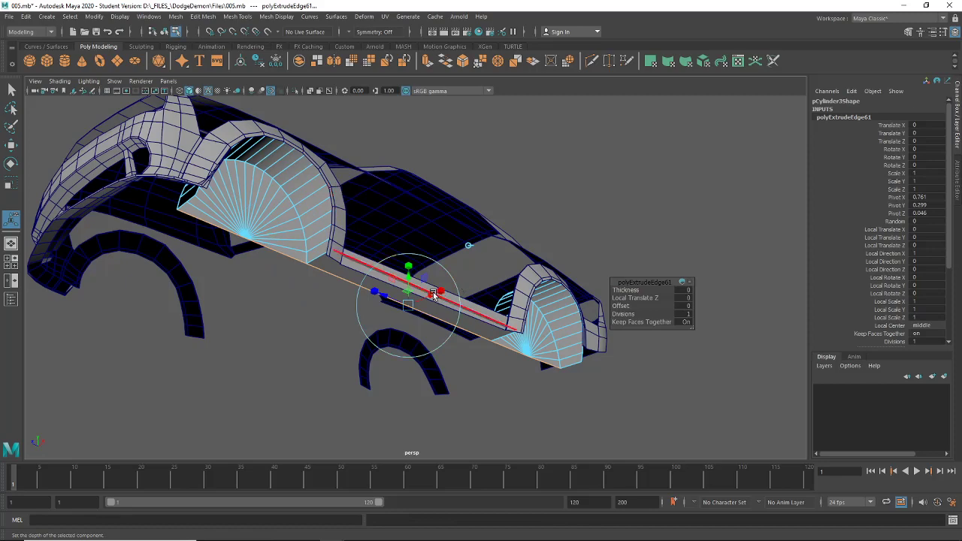
pyautogui.moveTo(436, 293); pyautogui.dragTo(387, 313)
pyautogui.keyDown('alt'); pyautogui.moveTo(385, 322); pyautogui.dragTo(428, 312); pyautogui.keyUp('alt')
pyautogui.press('x')
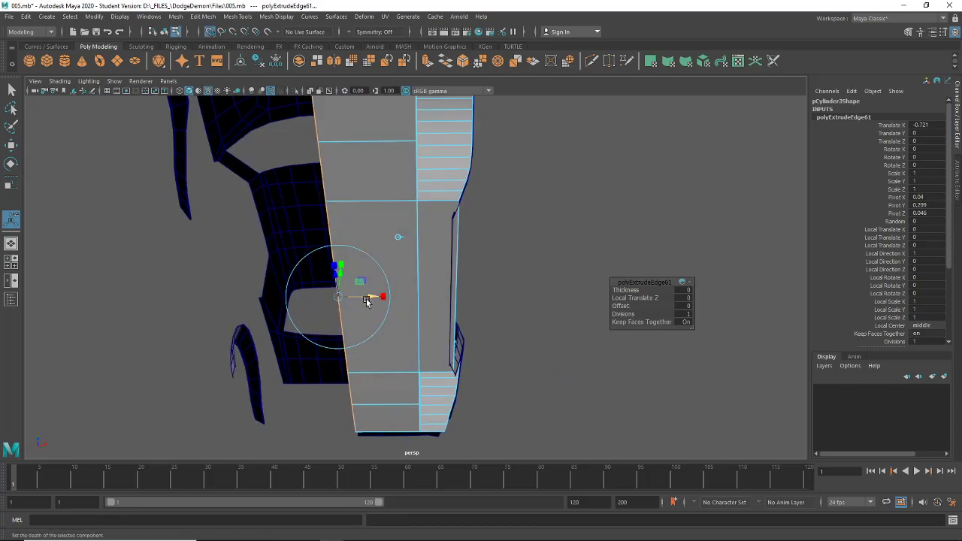
pyautogui.moveTo(367, 299); pyautogui.dragTo(320, 303)
# - Extrude the floor's front edges about 0.56 forward along Z to extend the underbody to the front bumper
pyautogui.scroll(-4, 397, 301)
pyautogui.keyDown('alt'); pyautogui.moveTo(398, 304); pyautogui.dragTo(278, 247); pyautogui.keyUp('alt')
pyautogui.moveTo(269, 243); pyautogui.dragTo(239, 275, button='right')
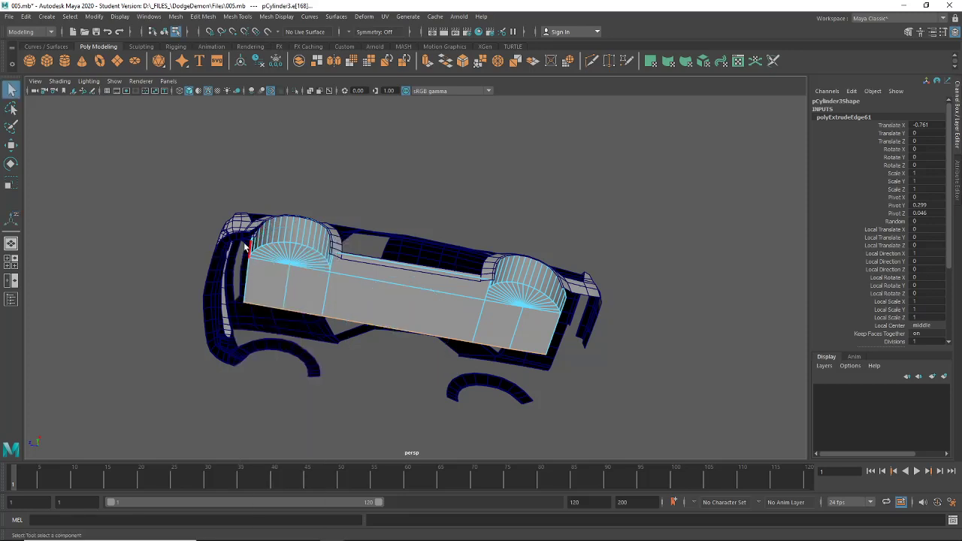
pyautogui.hotkey('ctrl', 'e')
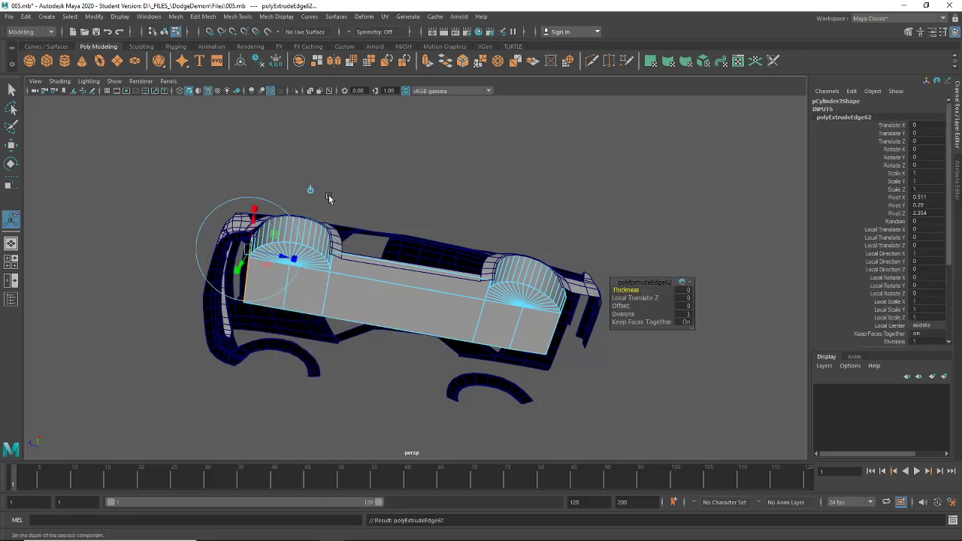
pyautogui.click(311, 191)
pyautogui.moveTo(217, 266); pyautogui.dragTo(343, 254)
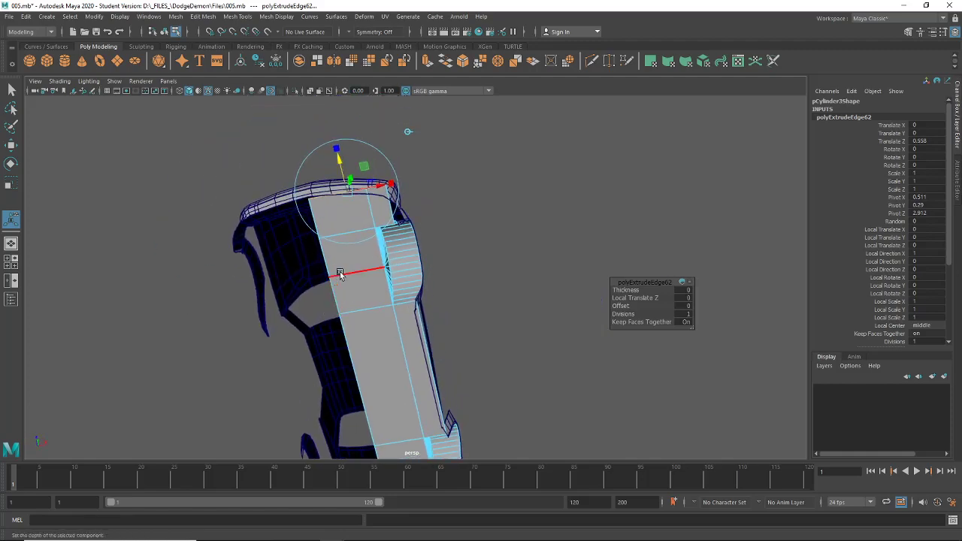
# - Pull the outer vertices of the floor's front edge back along Z so the corner follows the bumper's curve
pyautogui.moveTo(343, 253); pyautogui.dragTo(342, 182, button='right')
pyautogui.click(364, 189)
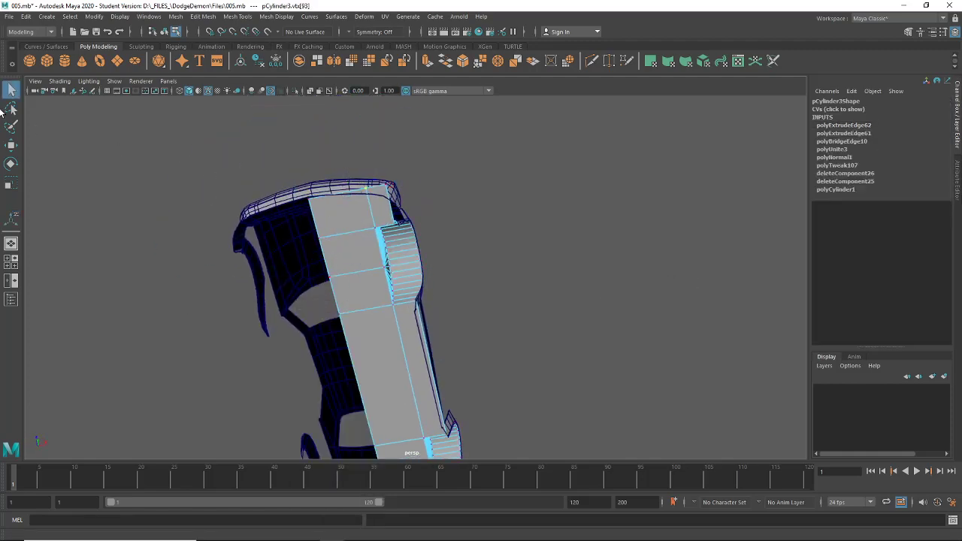
pyautogui.press('w')
pyautogui.moveTo(358, 149); pyautogui.dragTo(360, 156)
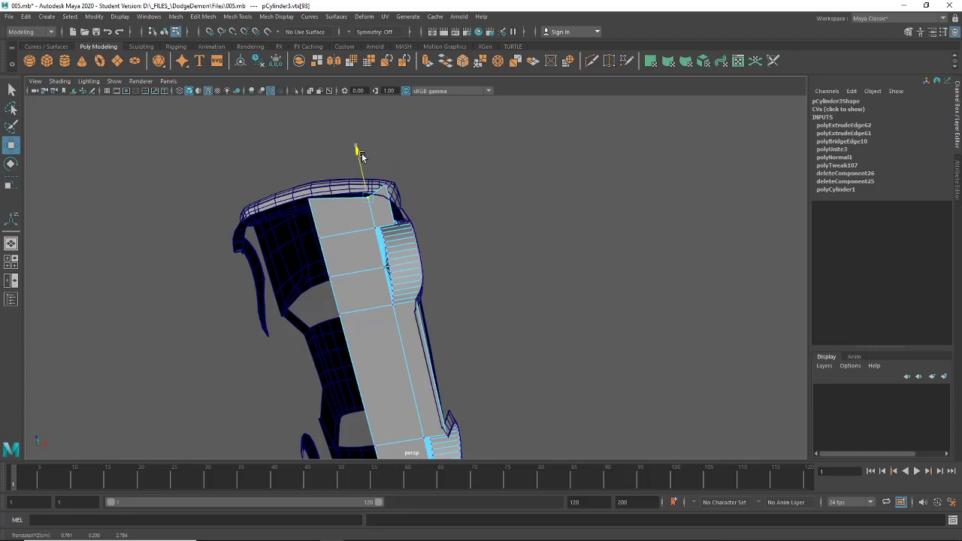
pyautogui.click(385, 182)
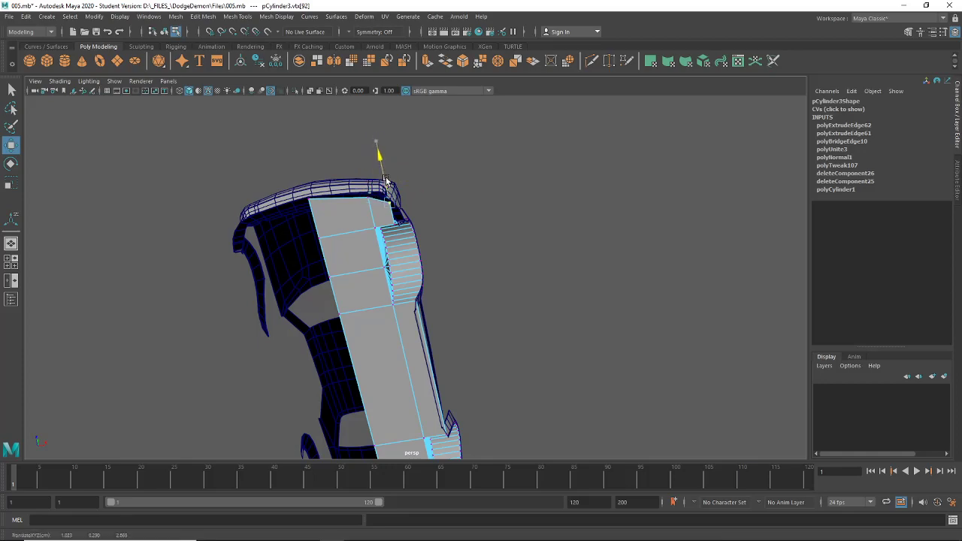
# - Duplicate the combined housings and floor, group the copy and set its Scale X to -1 to mirror it across the car
pyautogui.keyDown('alt'); pyautogui.moveTo(386, 181); pyautogui.dragTo(440, 287); pyautogui.keyUp('alt')
pyautogui.moveTo(461, 257); pyautogui.dragTo(461, 228, button='right')
pyautogui.keyDown('alt'); pyautogui.moveTo(462, 248); pyautogui.dragTo(506, 306); pyautogui.keyUp('alt')
pyautogui.keyDown('alt'); pyautogui.moveTo(523, 328); pyautogui.dragTo(498, 351, button='right'); pyautogui.keyUp('alt')
pyautogui.keyDown('alt'); pyautogui.moveTo(499, 351); pyautogui.dragTo(471, 317); pyautogui.keyUp('alt')
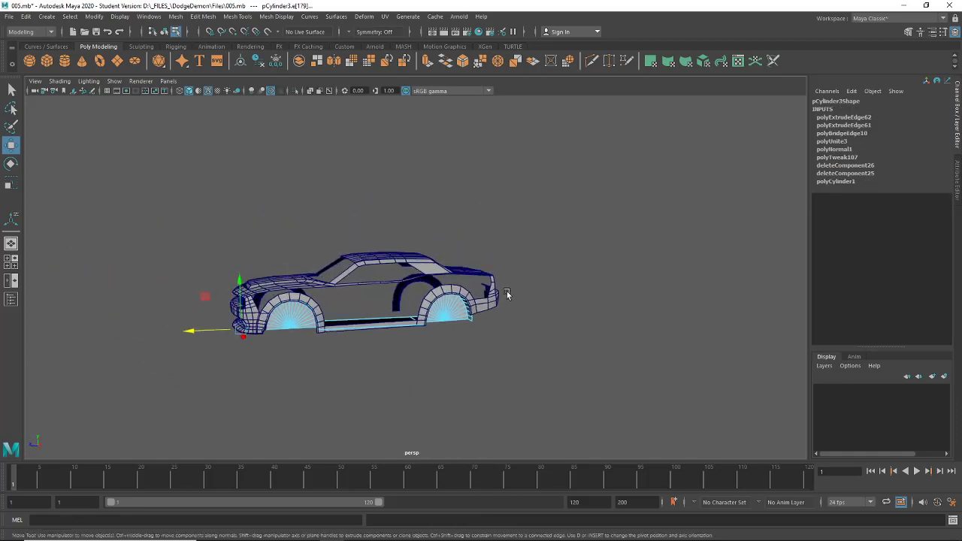
pyautogui.click(163, 32)
pyautogui.click(368, 361)
pyautogui.keyDown('alt'); pyautogui.moveTo(368, 361); pyautogui.dragTo(436, 306); pyautogui.keyUp('alt')
pyautogui.click(423, 317)
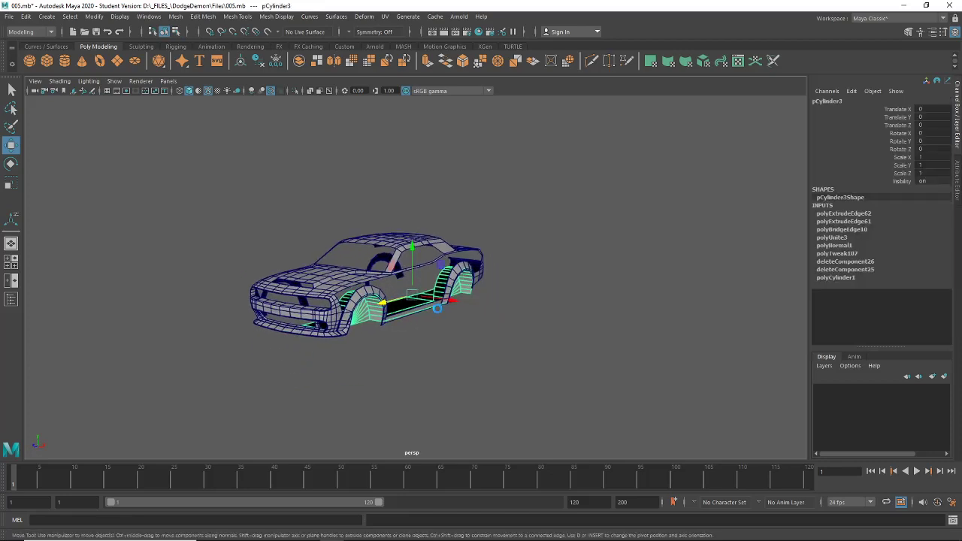
pyautogui.hotkey('ctrl', 'g')
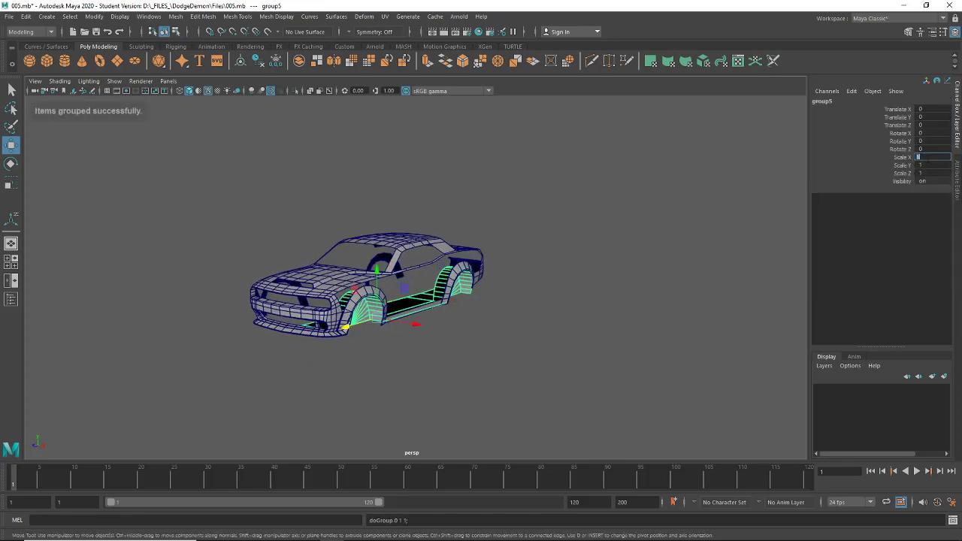
pyautogui.press('Return')
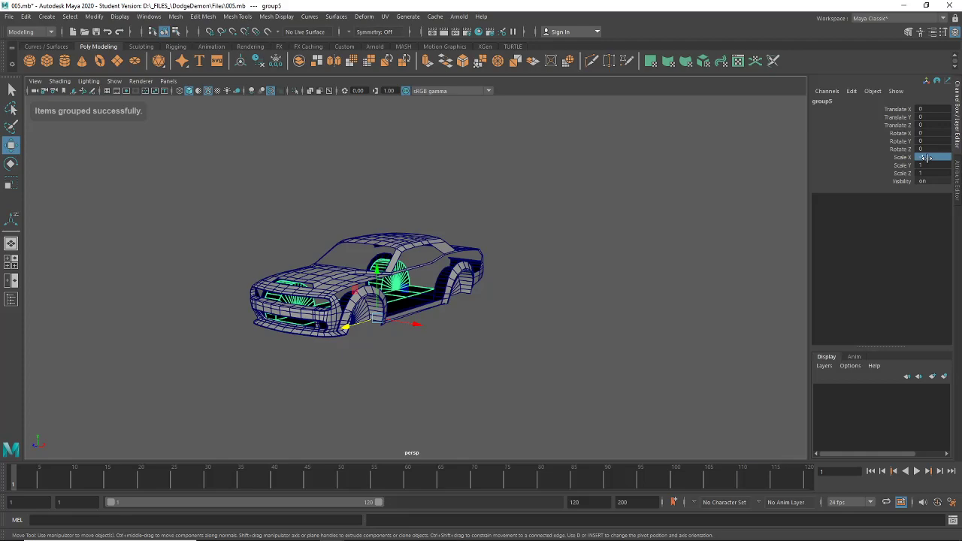
pyautogui.click(572, 331)
# - Inspect the car body with its mirrored wheel housings and floor from the front, the side and above
pyautogui.keyDown('alt'); pyautogui.moveTo(571, 331); pyautogui.dragTo(654, 287, button='middle'); pyautogui.keyUp('alt')
pyautogui.scroll(4, 612, 306)
pyautogui.keyDown('alt'); pyautogui.moveTo(608, 305); pyautogui.dragTo(727, 249); pyautogui.keyUp('alt')
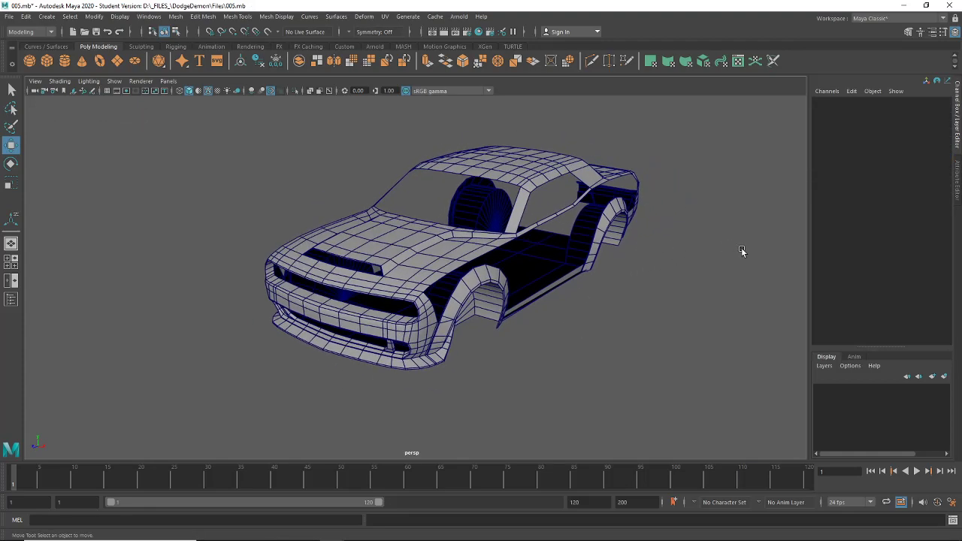
pyautogui.keyDown('alt'); pyautogui.moveTo(553, 258); pyautogui.dragTo(552, 322); pyautogui.keyUp('alt')
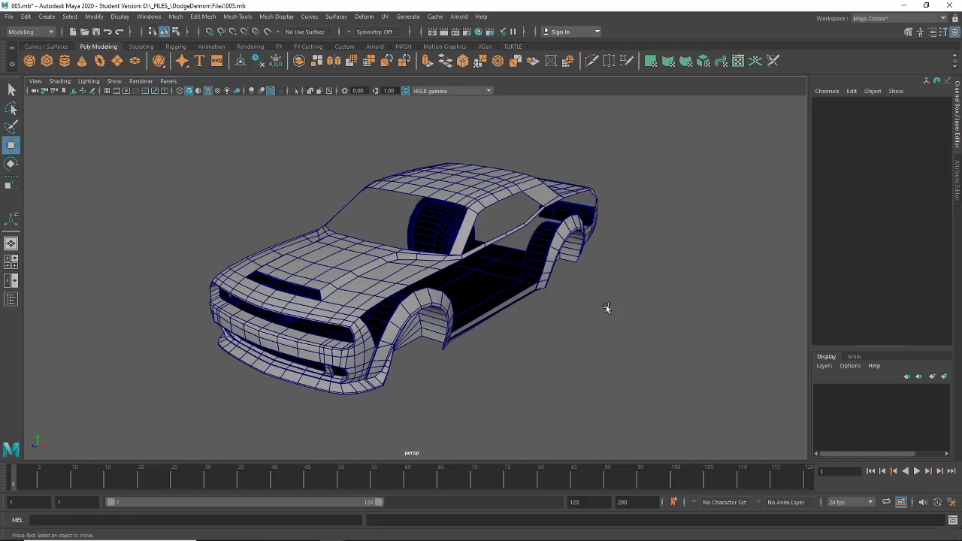
pyautogui.keyDown('alt'); pyautogui.moveTo(607, 309); pyautogui.dragTo(486, 326); pyautogui.keyUp('alt')
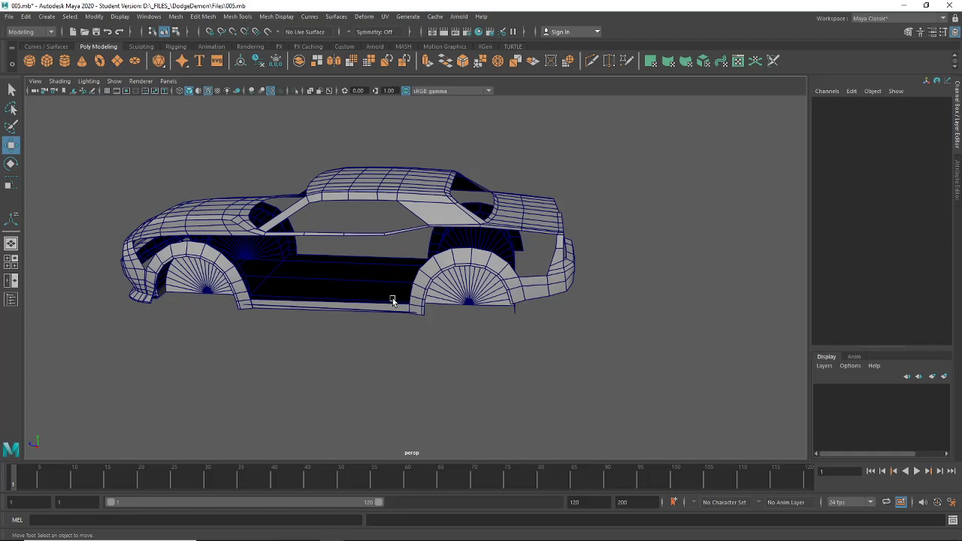
pyautogui.keyDown('alt'); pyautogui.moveTo(382, 306); pyautogui.dragTo(424, 320); pyautogui.keyUp('alt')
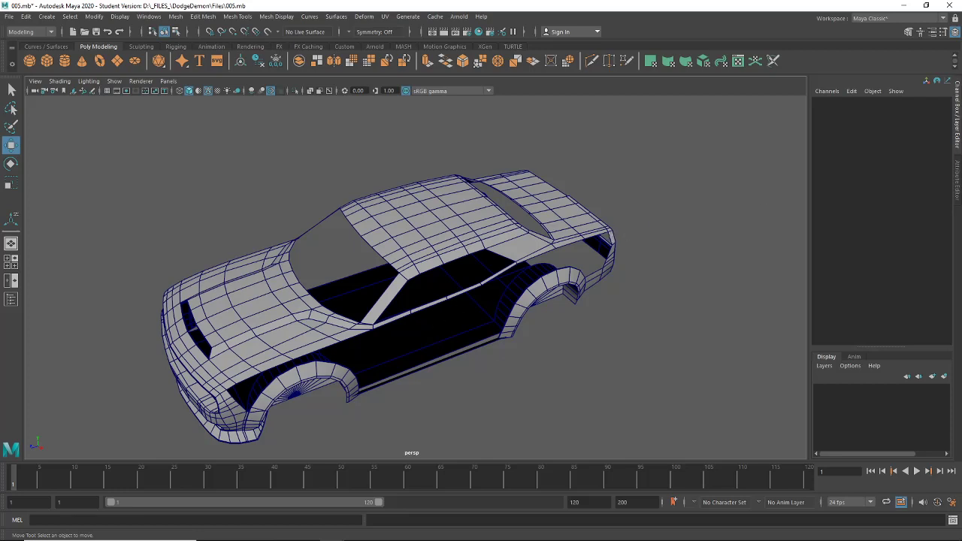